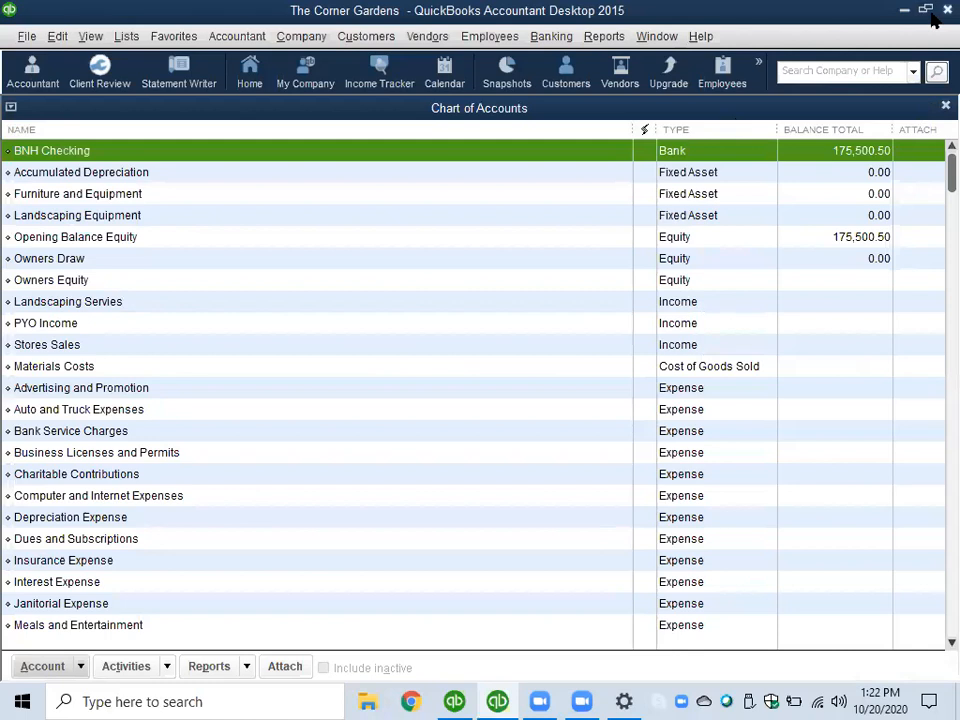
- Close the Chart of Accounts and open the Items & Services list for The Corner Gardens
left_click(944, 106)
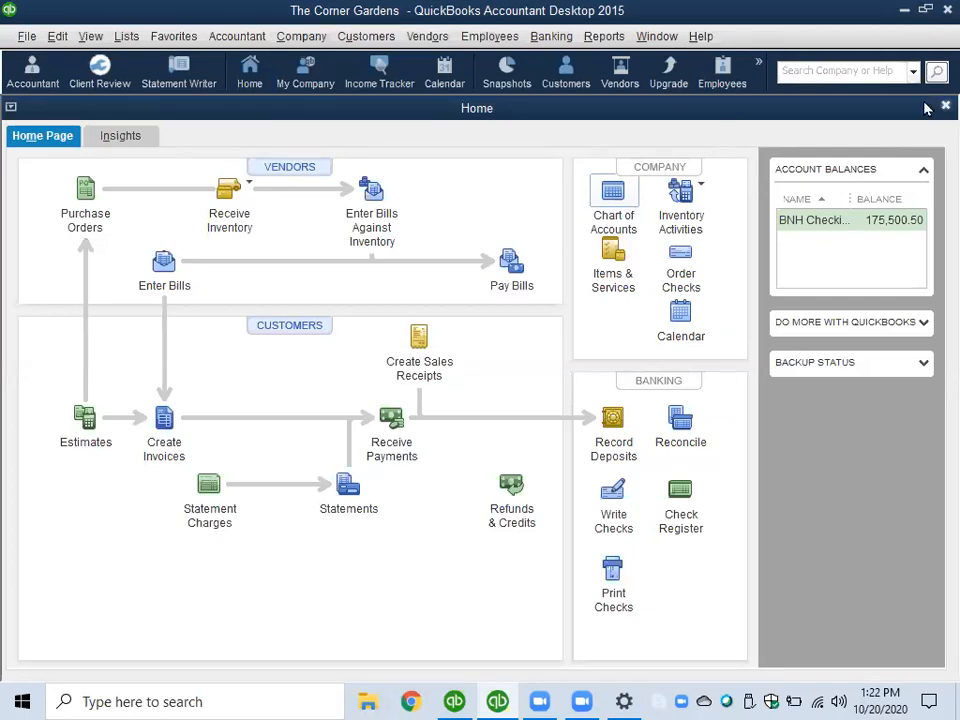
left_click(88, 37)
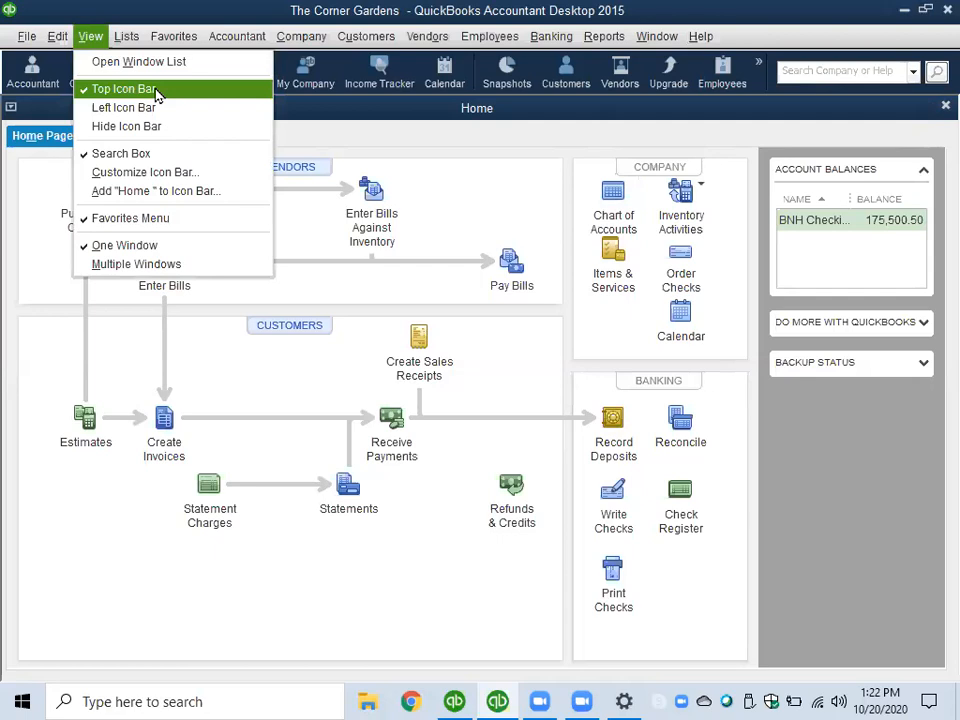
left_click(91, 41)
left_click(91, 38)
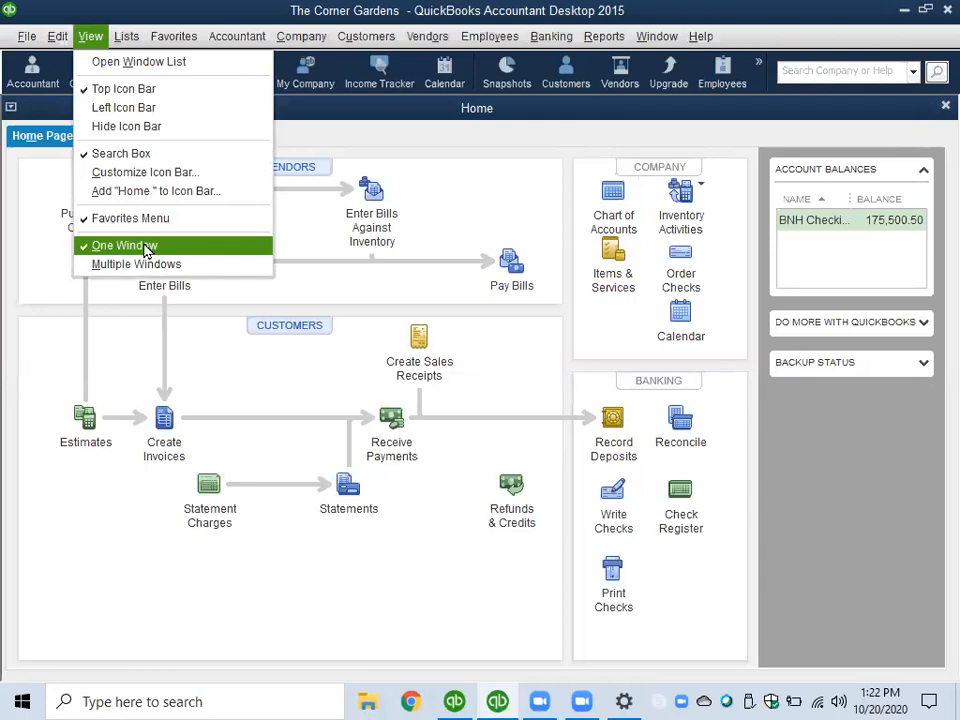
left_click(91, 567)
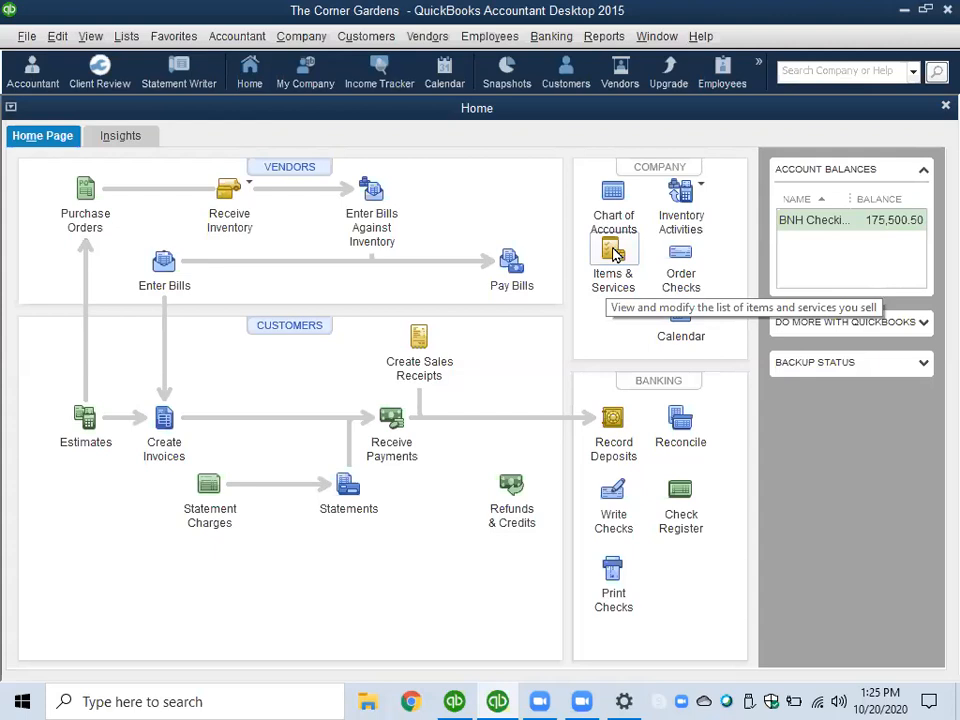
left_click(614, 254)
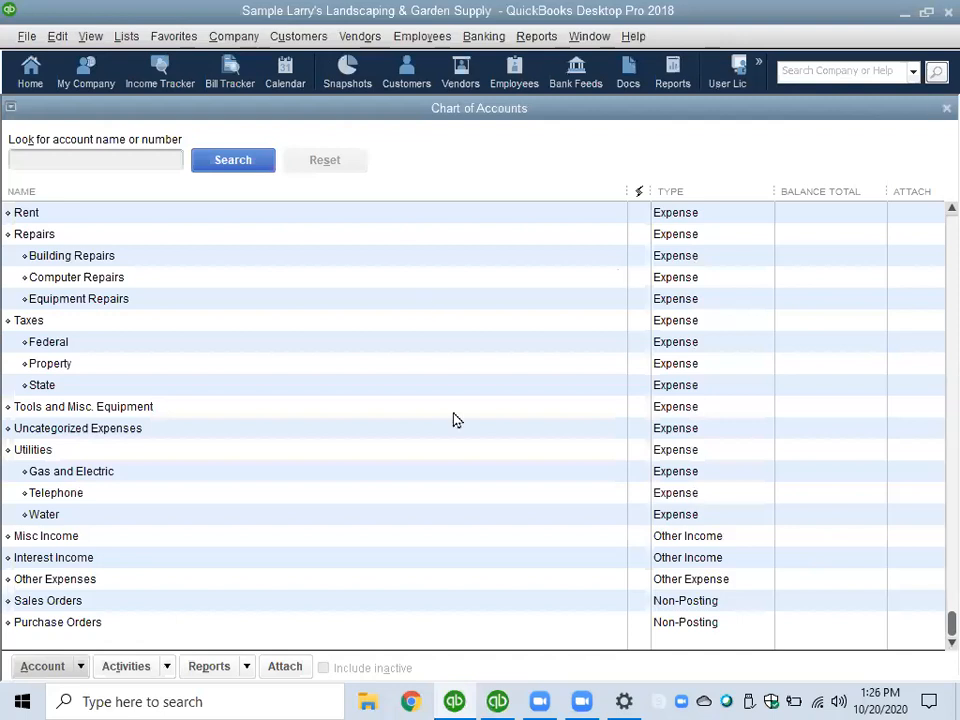
- Switch to the sample Larry's Landscaping & Garden Supply company, look through its Chart of Accounts and close it
scroll(453, 419, "up", 10)
scroll(465, 402, "up", 10)
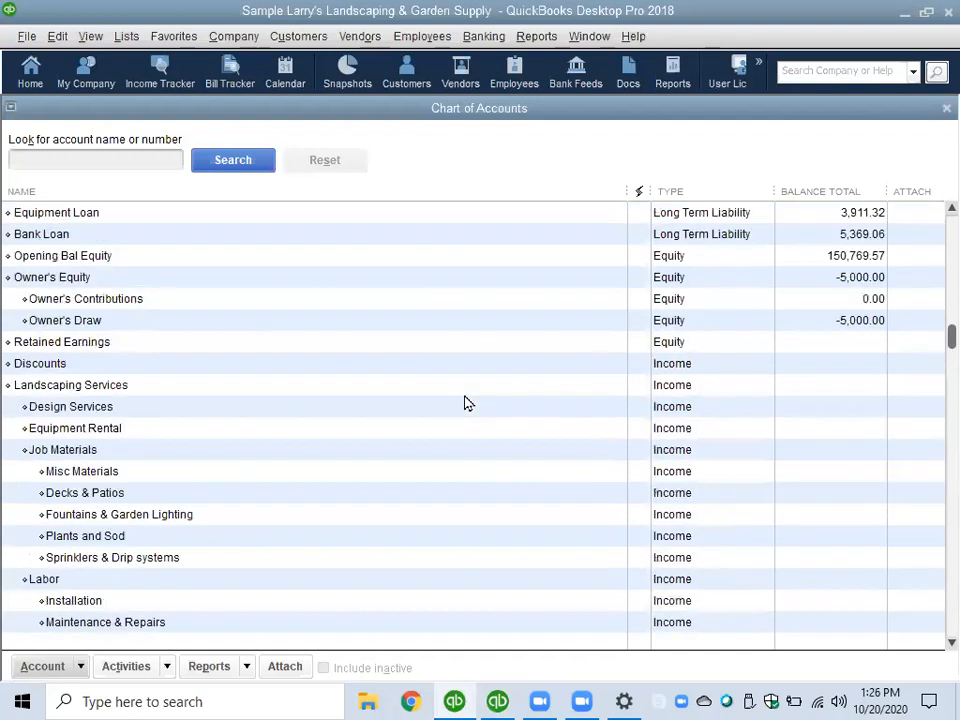
scroll(590, 471, "down", 1)
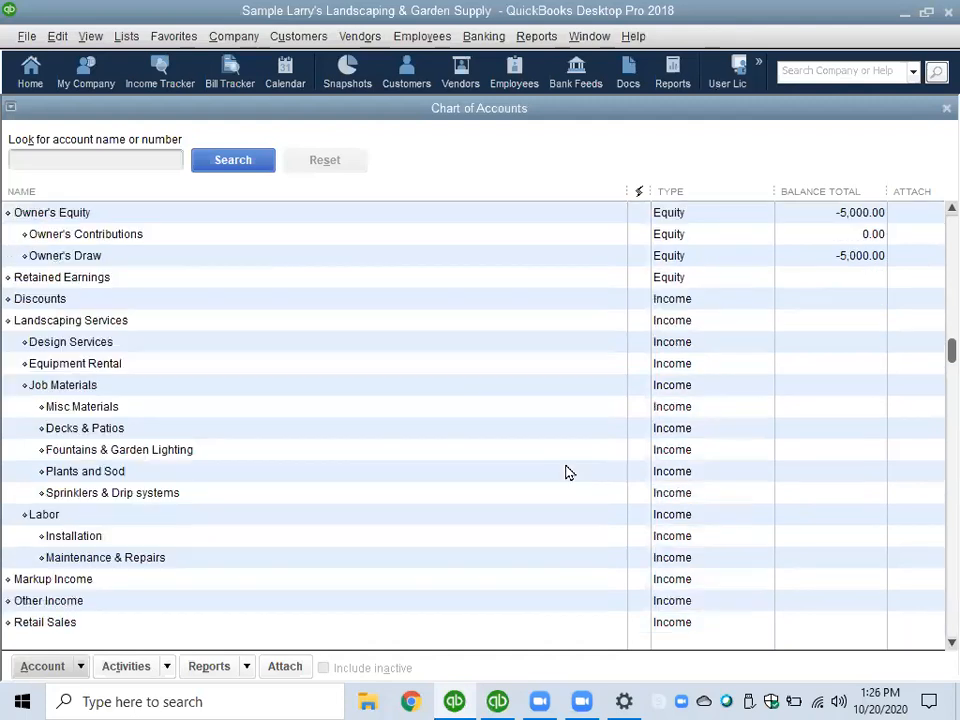
left_click(945, 108)
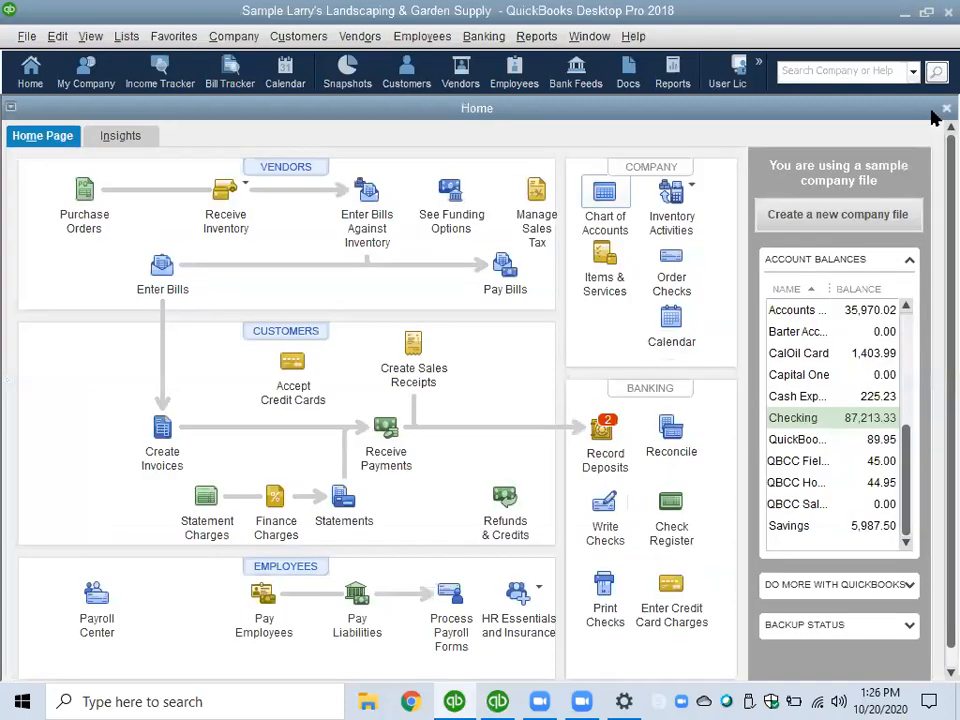
- Open the sample company's Item List and examine the types and accounts of items such as Plants & Trees and Pump
left_click(604, 262)
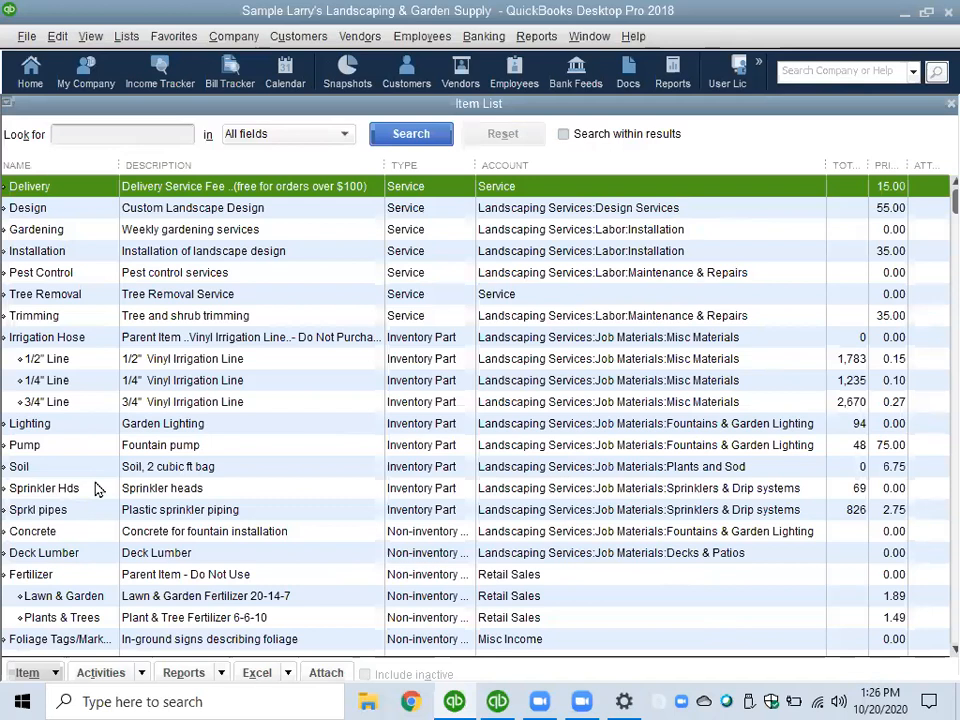
left_click(72, 622)
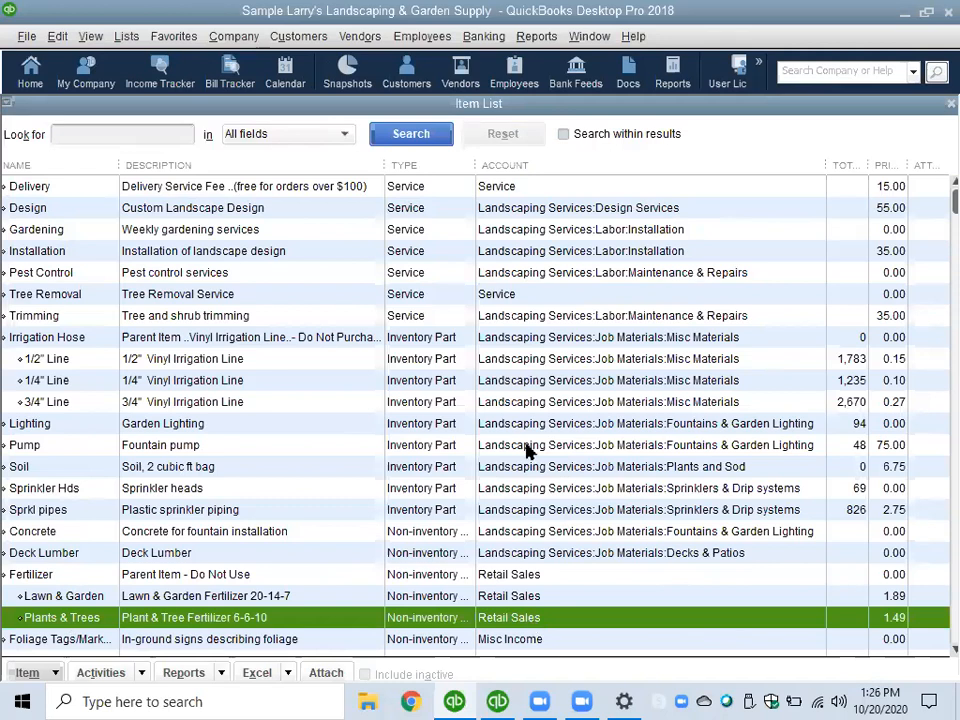
left_click(62, 447)
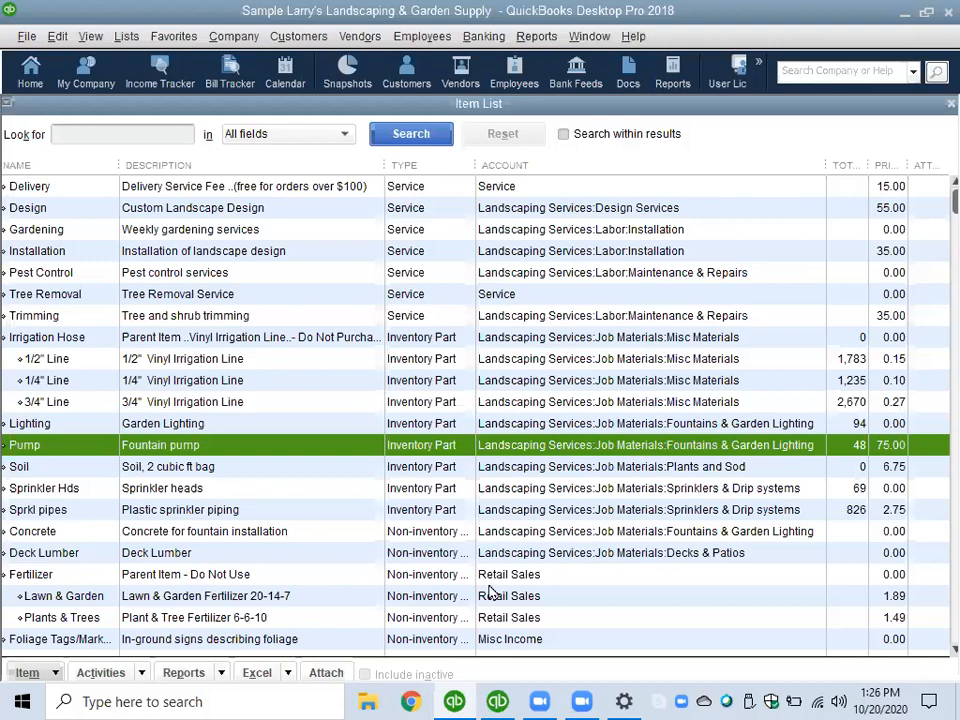
scroll(486, 590, "down", 1)
scroll(274, 426, "down", 2)
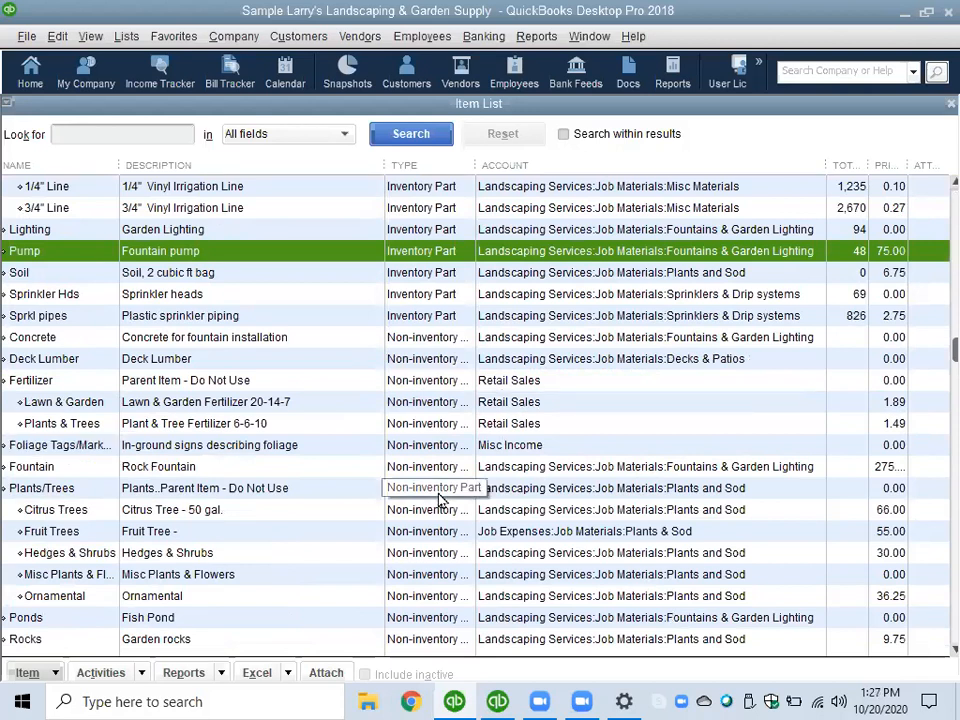
scroll(540, 430, "up", 3)
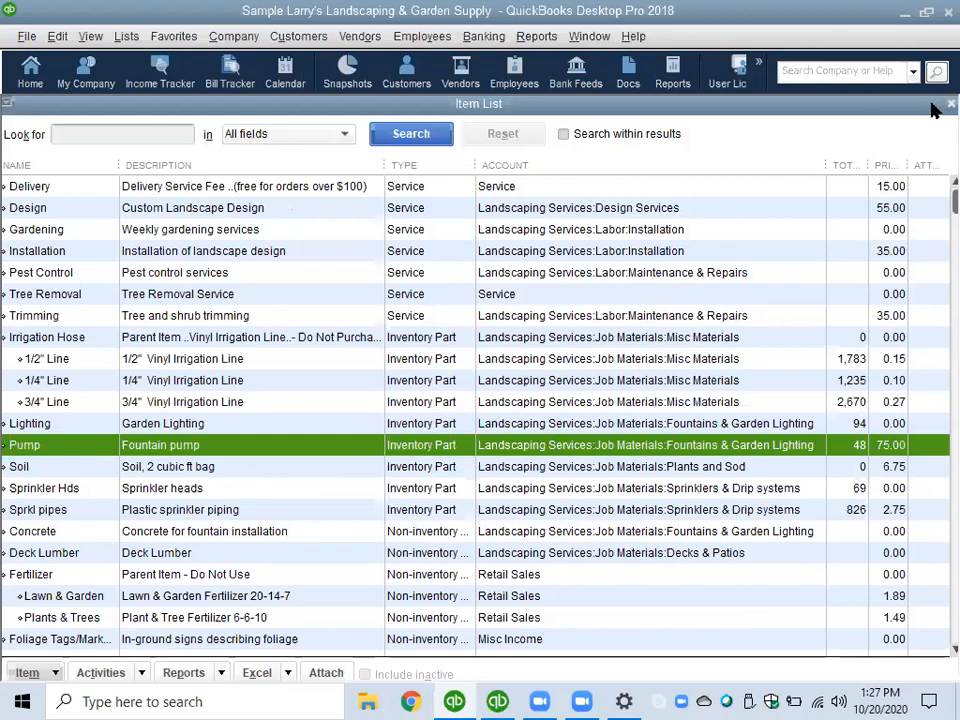
left_click(905, 13)
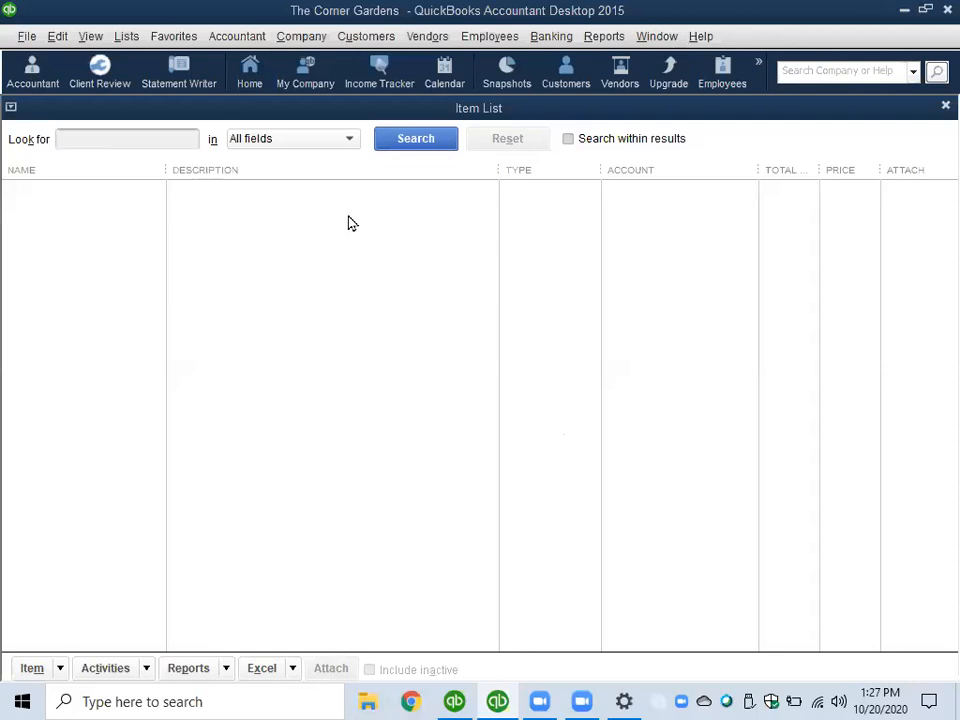
- Create a new item of type Service in The Corner Gardens and name it Landscaping
left_click(29, 669)
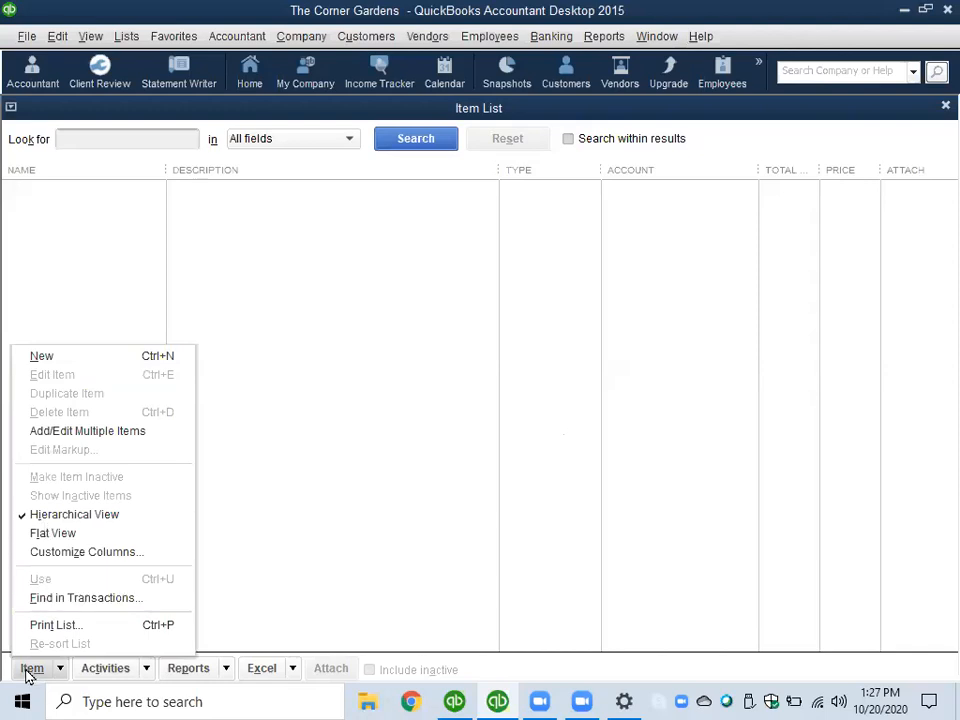
left_click(54, 358)
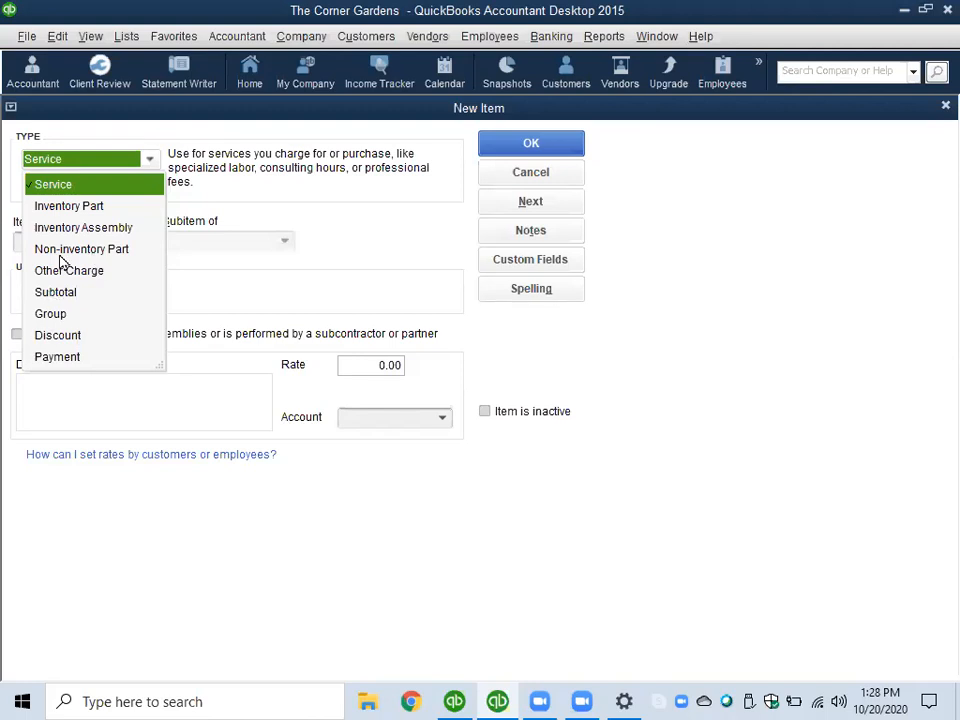
left_click(58, 188)
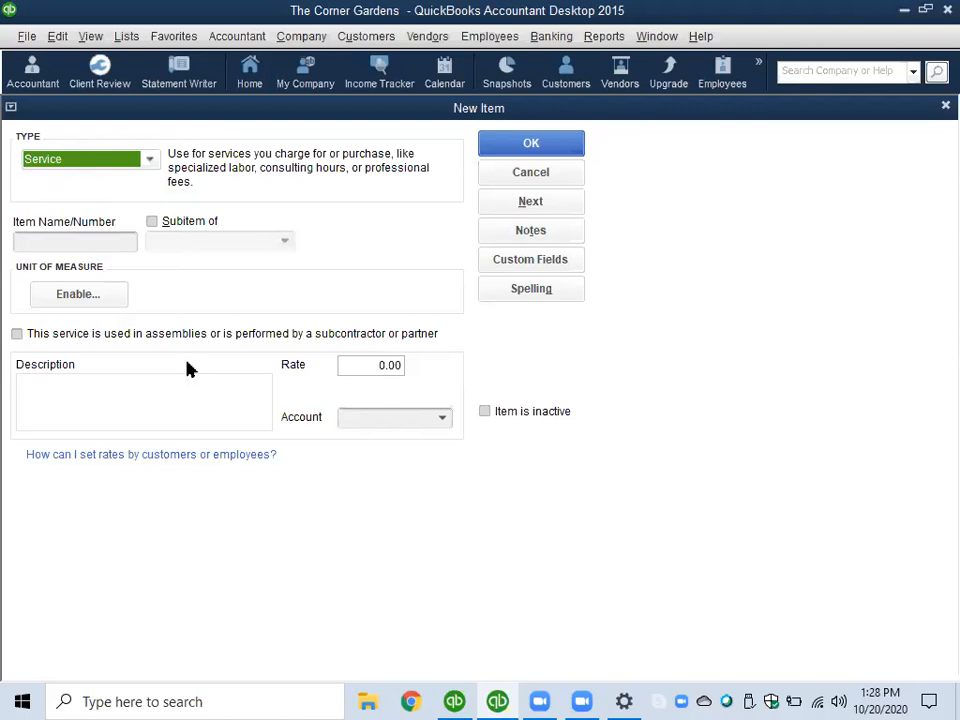
left_click(36, 242)
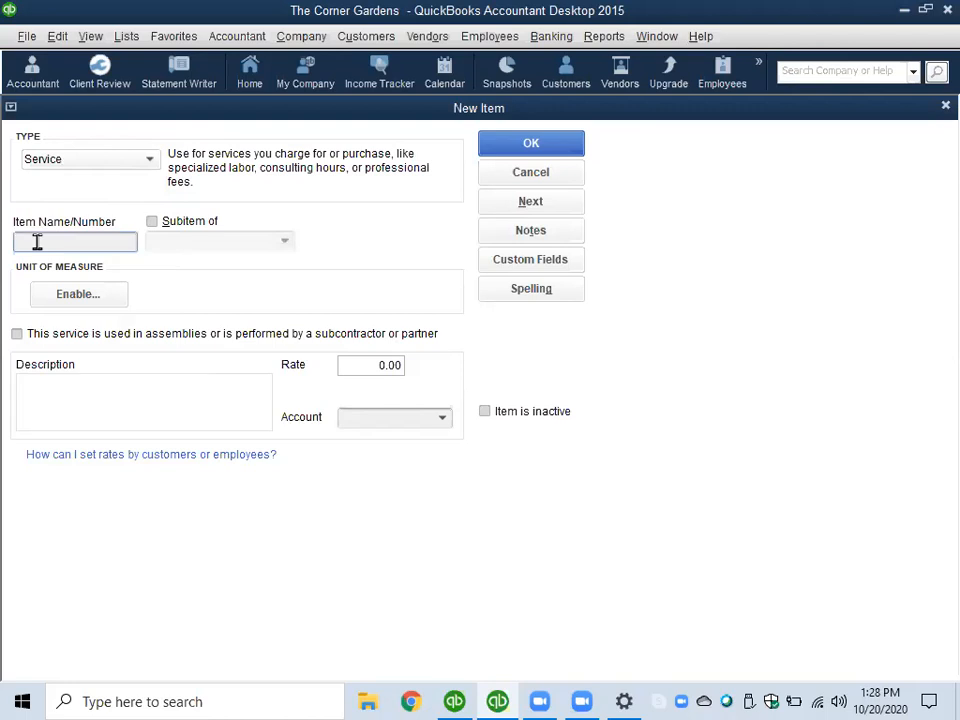
type("Landscaping")
- Enter "Landscaping Services" as the description of the Landscaping item
left_click(67, 392)
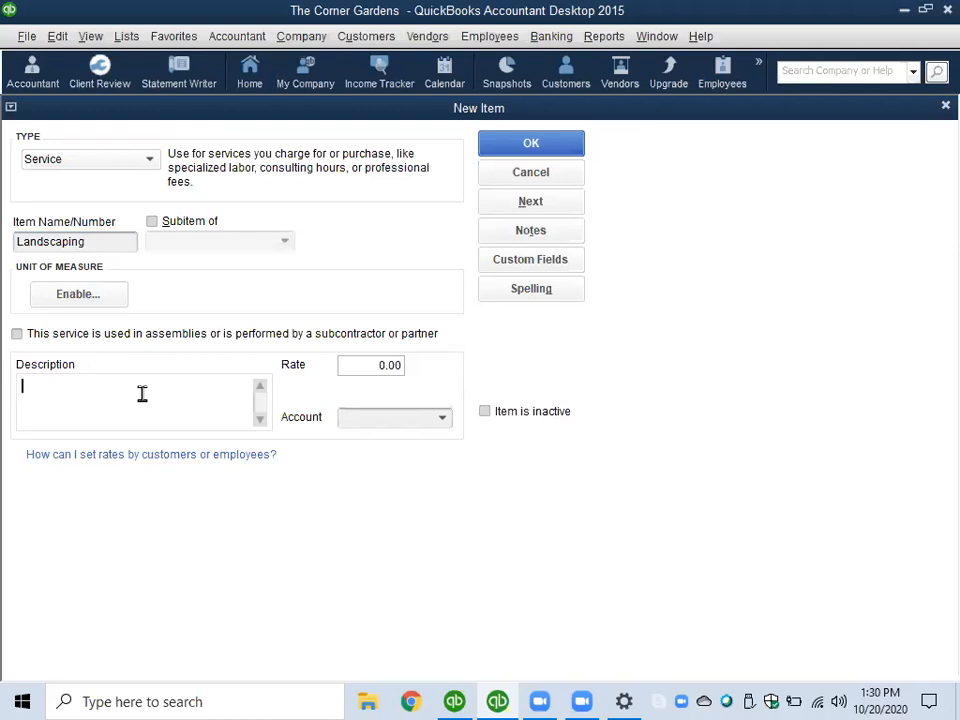
type("Landscaping Servi")
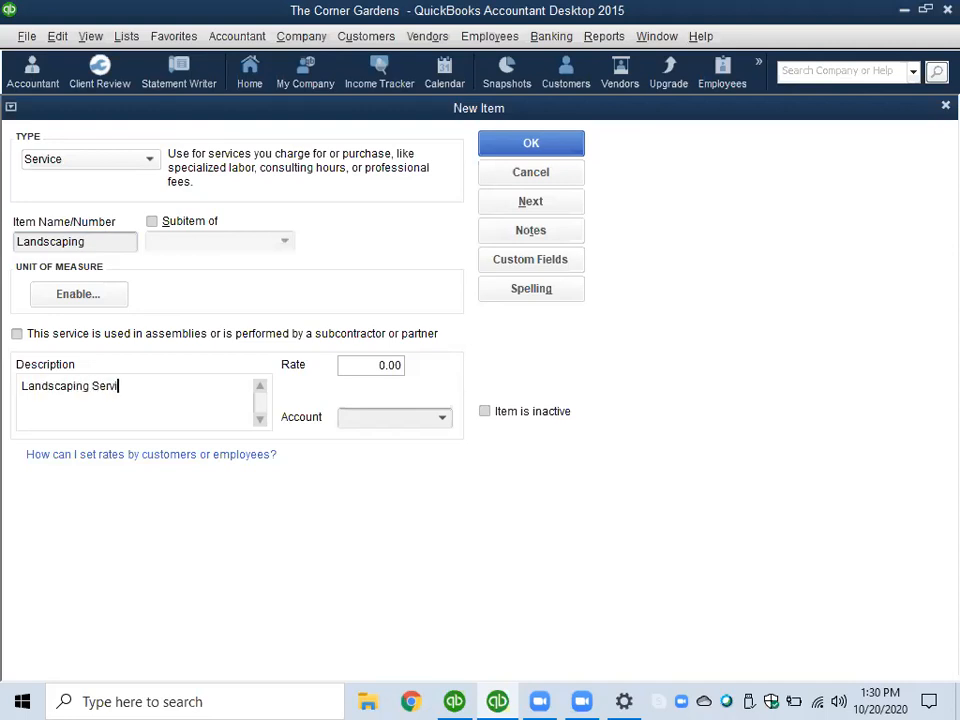
type("ces")
key("Tab")
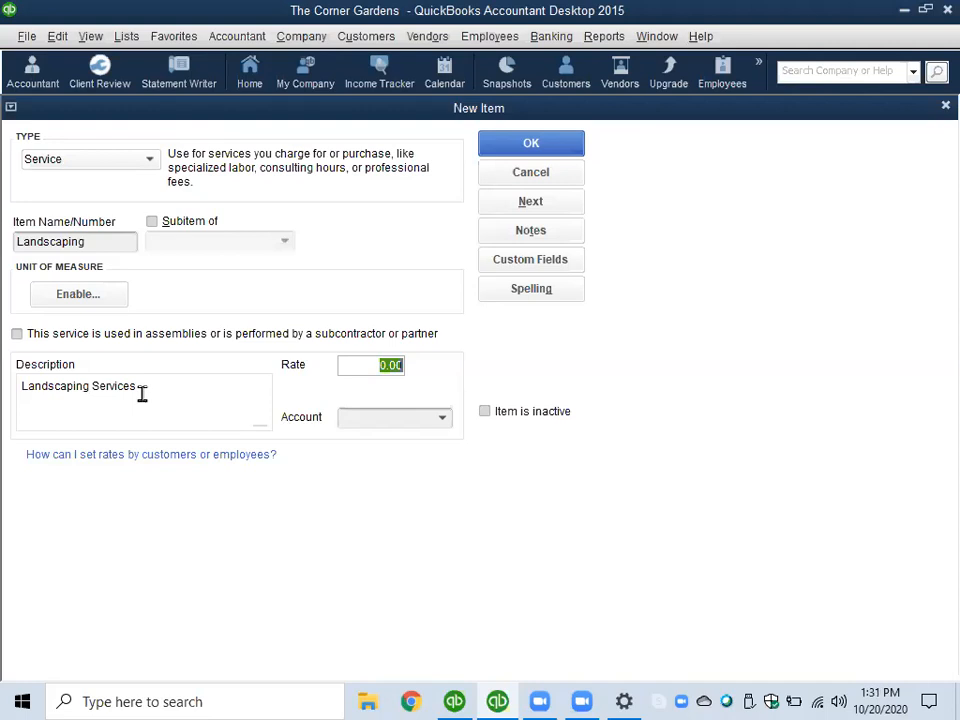
- Set the Landscaping item's rate to 50.00 and assign it to the Landscaping Servies income account
type("50.00")
left_click(443, 419)
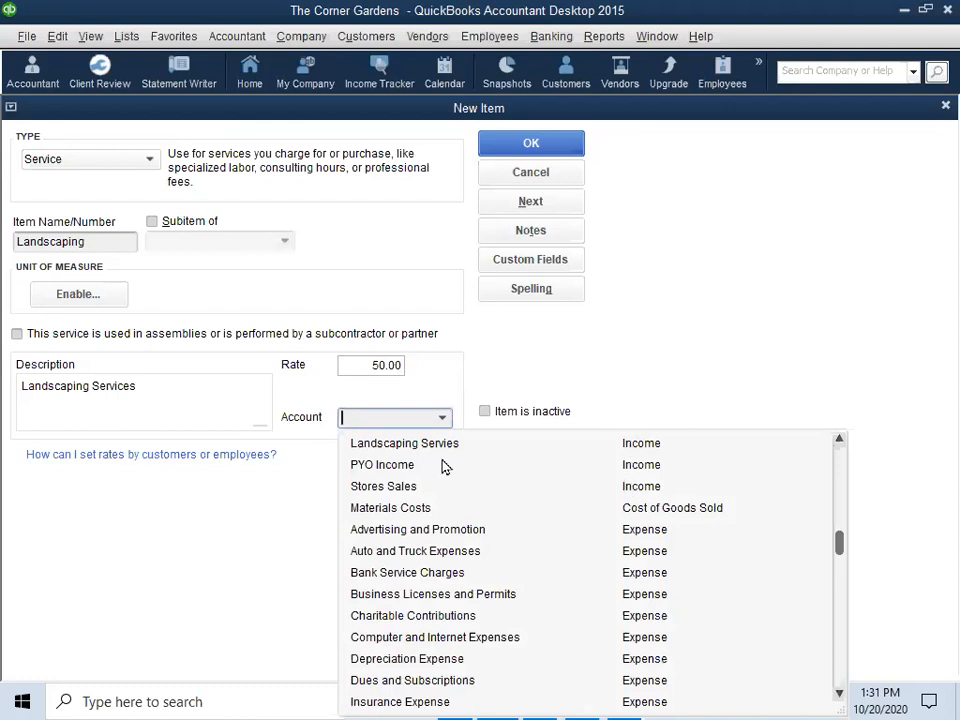
left_click(385, 446)
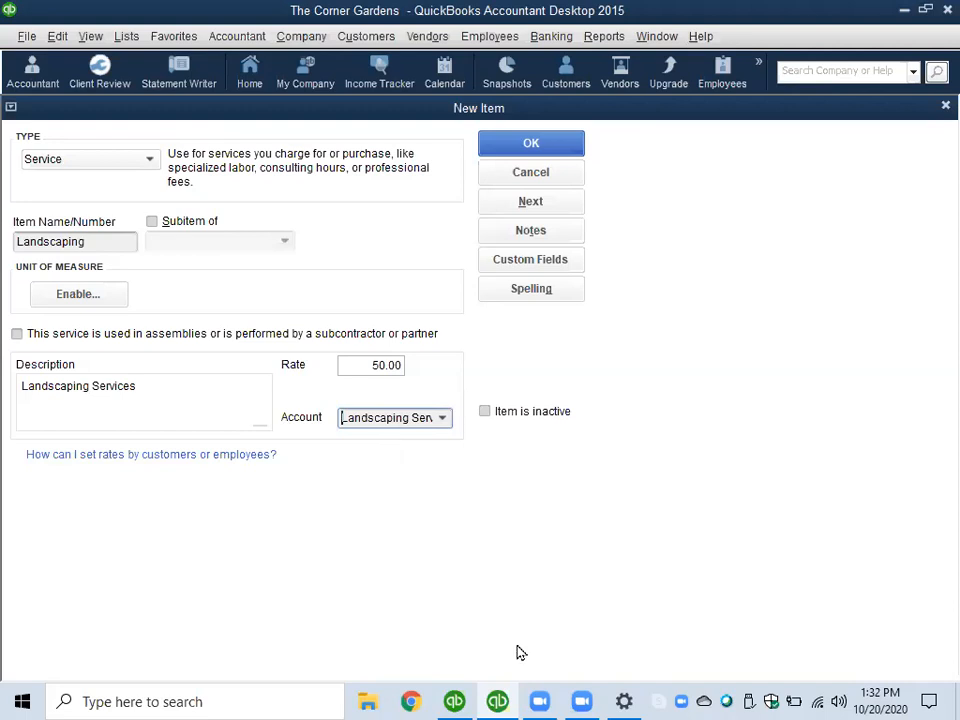
- Switch to Windows Settings, change the display resolution to 800 × 600, keep the change and return to QuickBooks
left_click(624, 701)
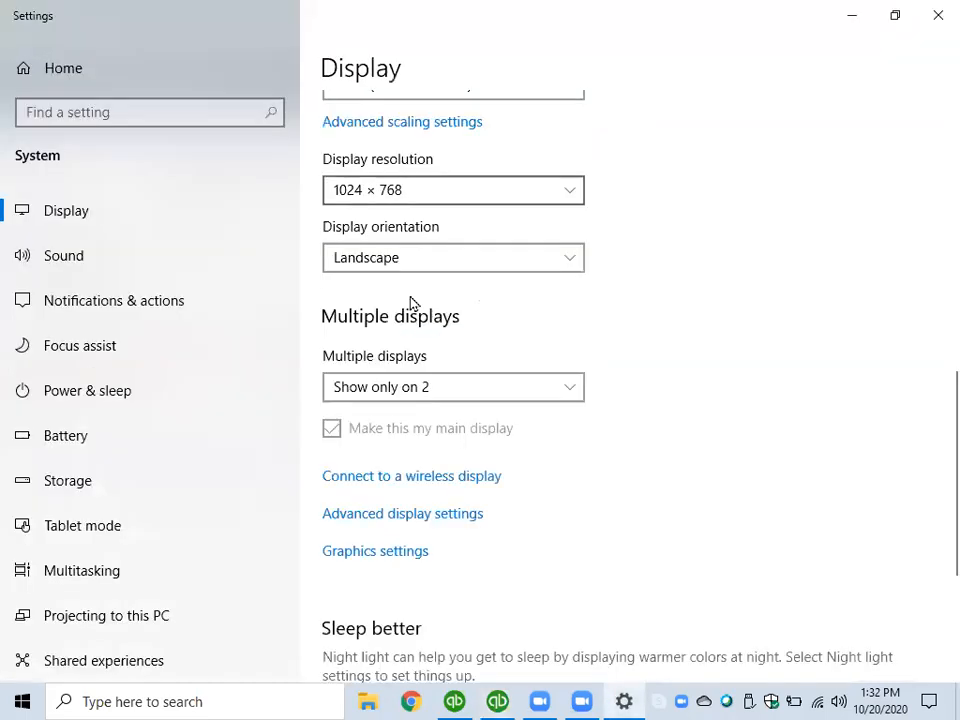
left_click(395, 190)
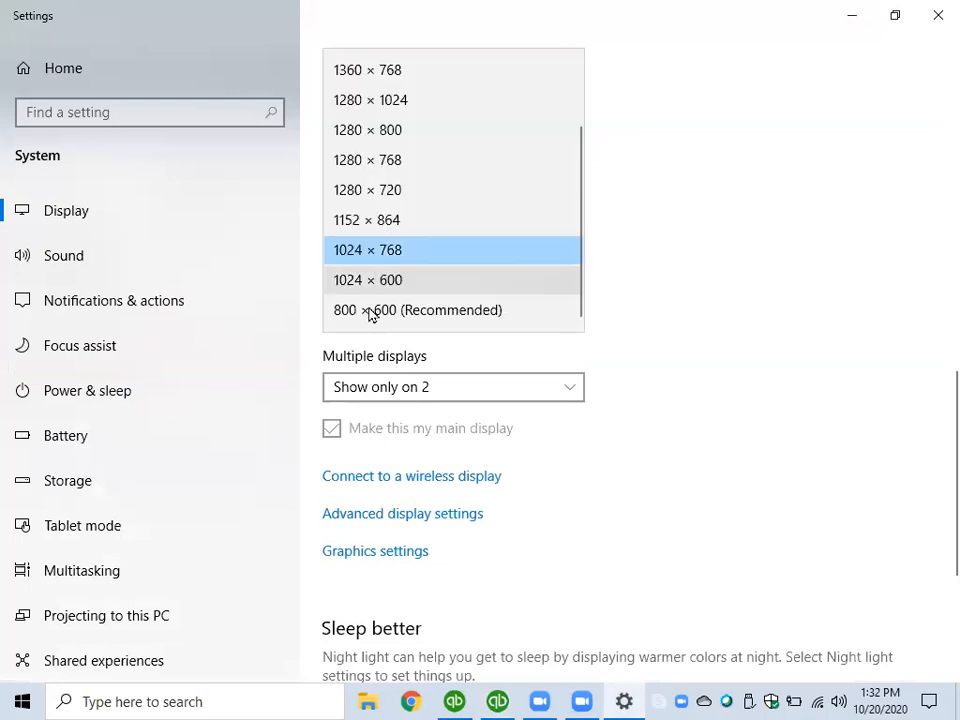
left_click(370, 314)
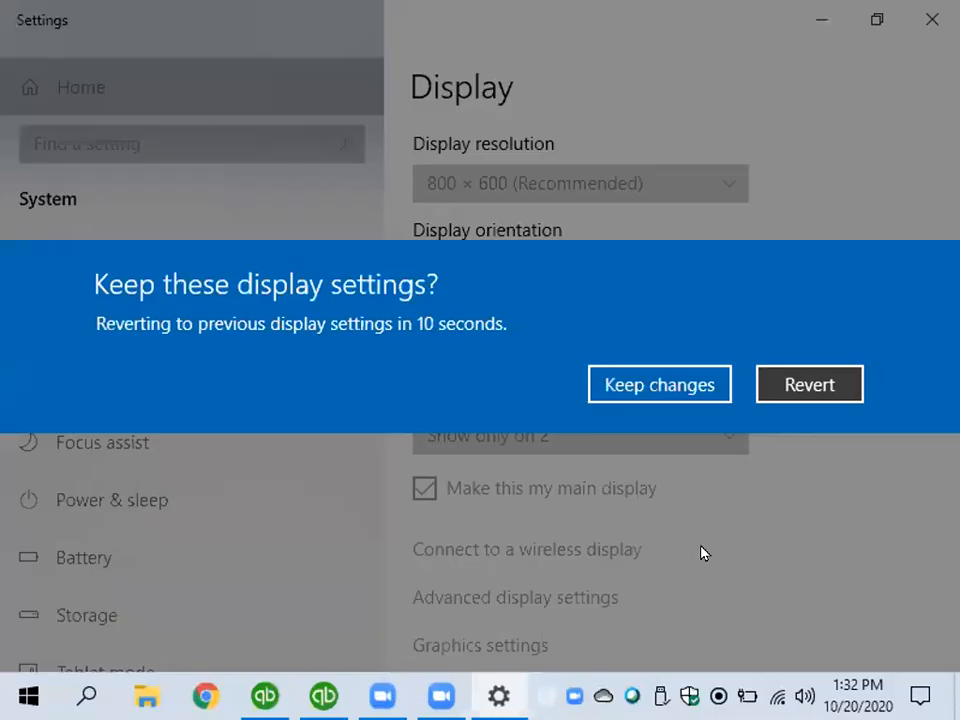
left_click(598, 385)
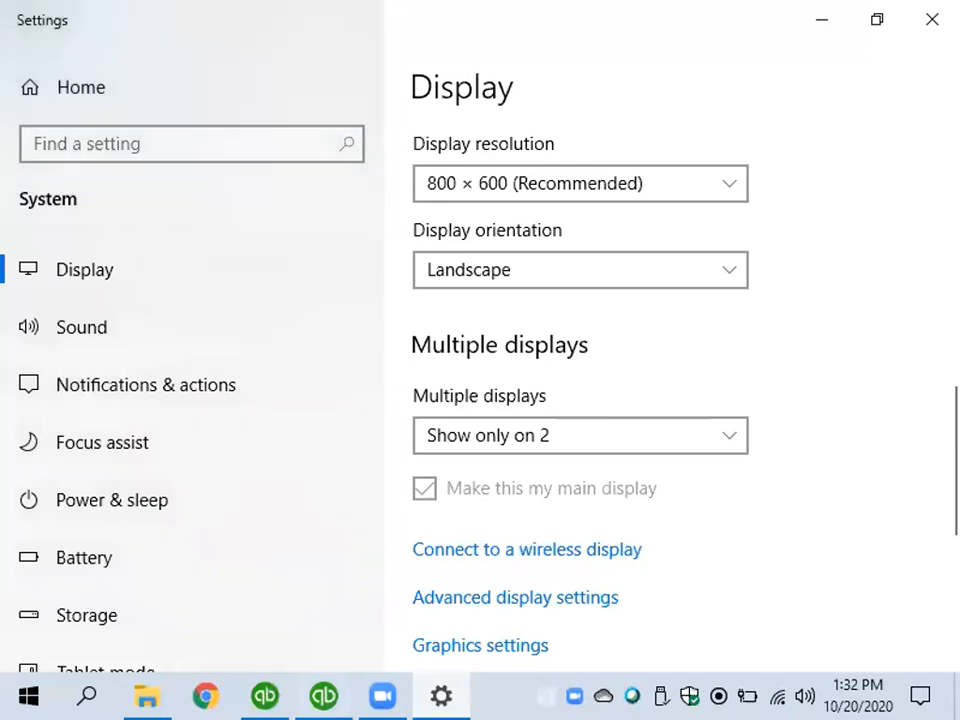
key("alt+Tab")
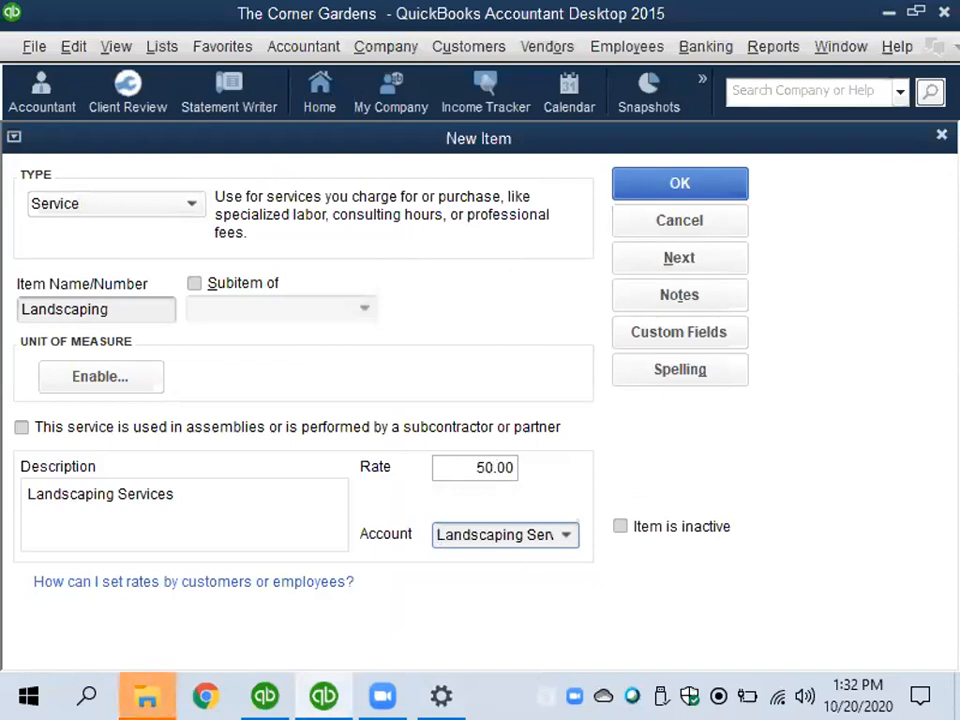
- Reselect Landscaping Servies as the account for the Landscaping item and save the item
mouse_move(146, 696)
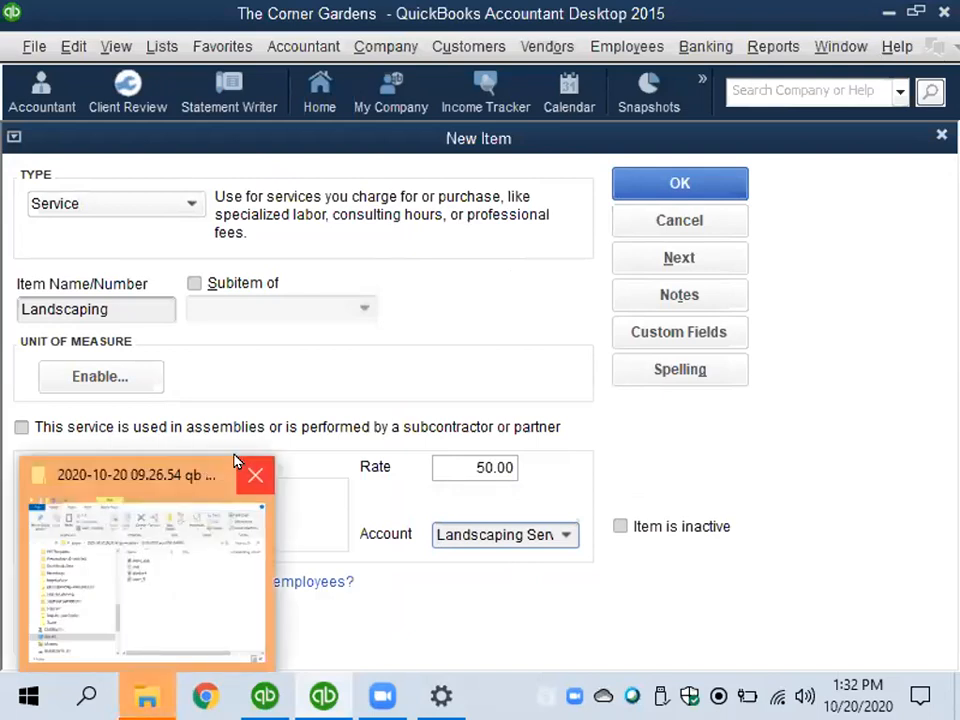
mouse_move(206, 547)
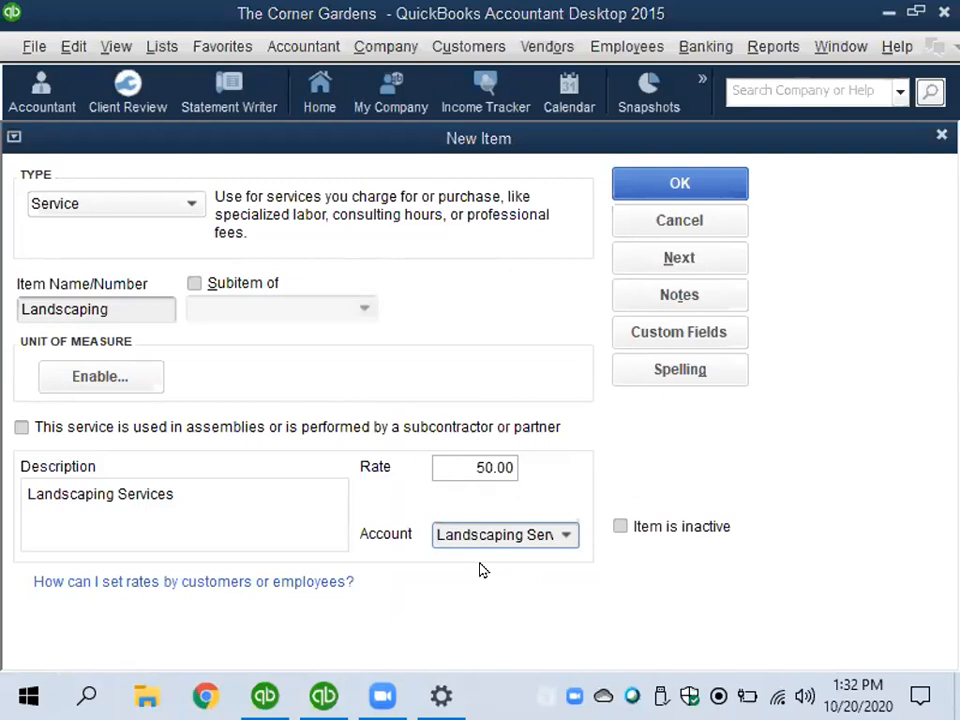
left_click(566, 535)
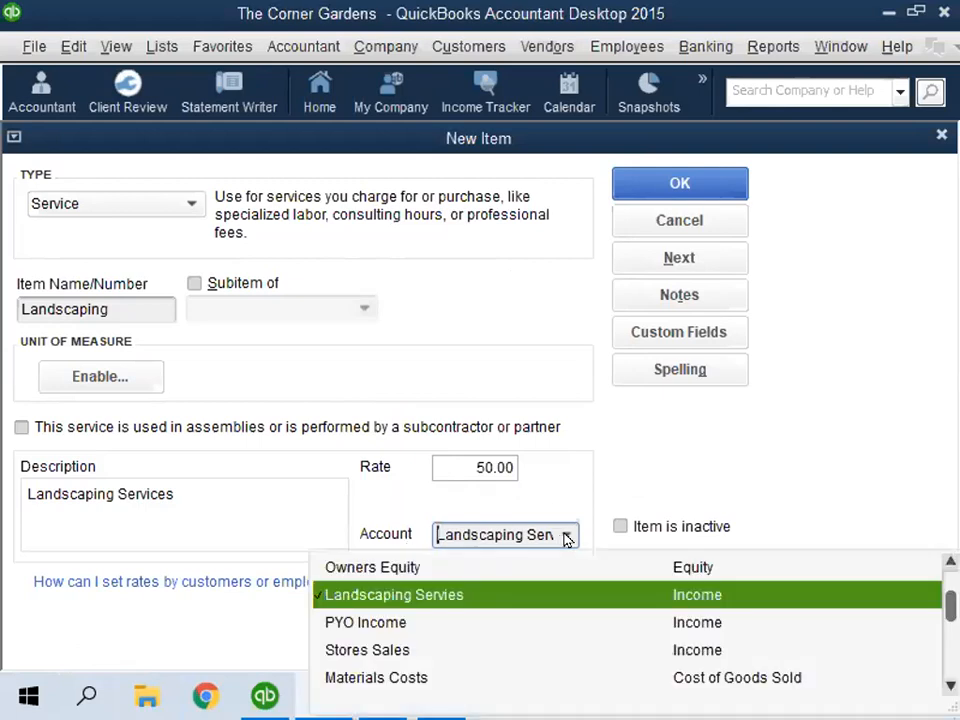
left_click(528, 604)
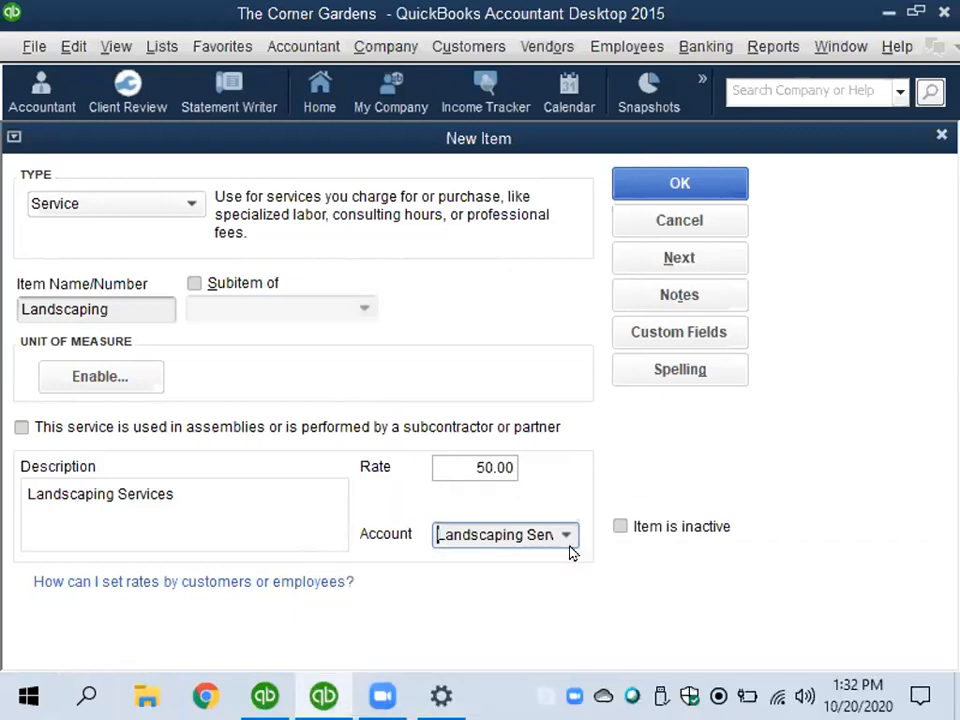
left_click(683, 182)
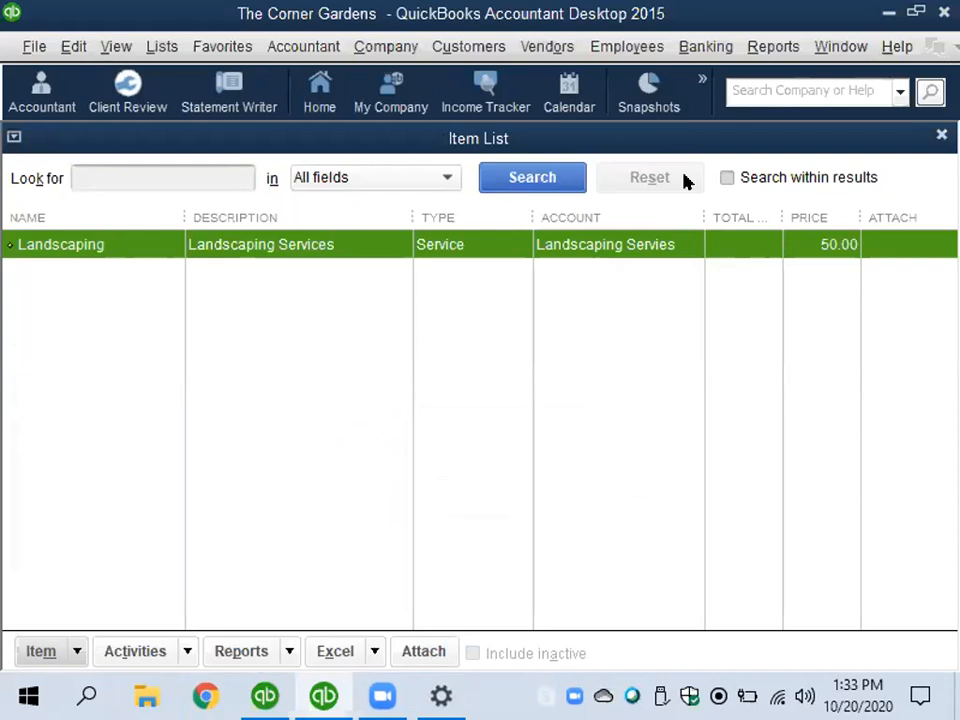
- Create a new item of type Non-inventory Part and name it PYO Apples
right_click(123, 243)
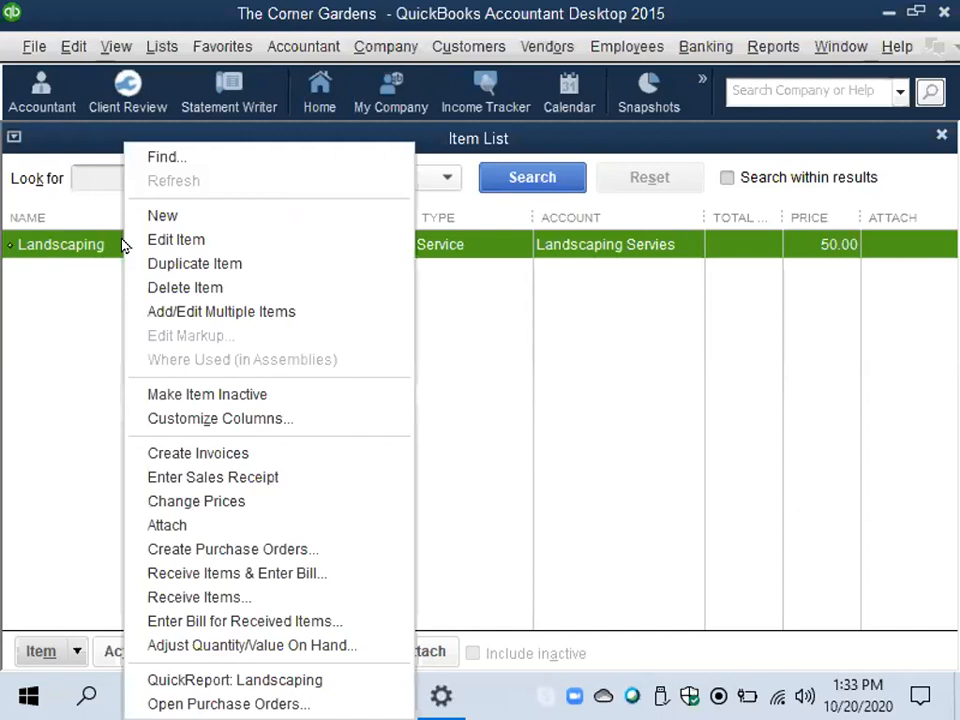
left_click(183, 219)
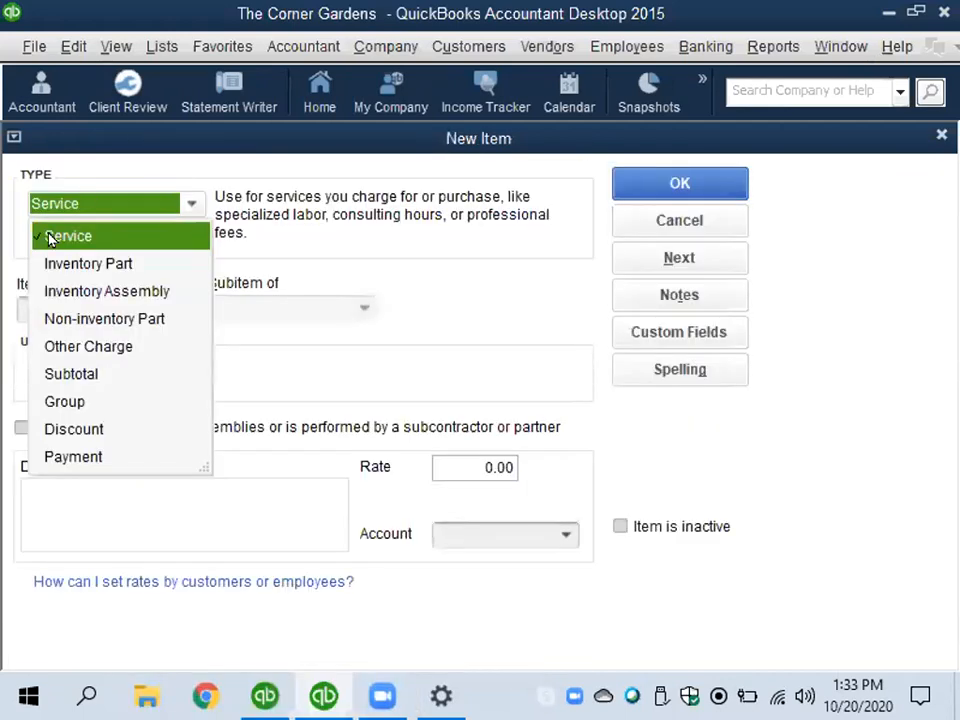
left_click(60, 318)
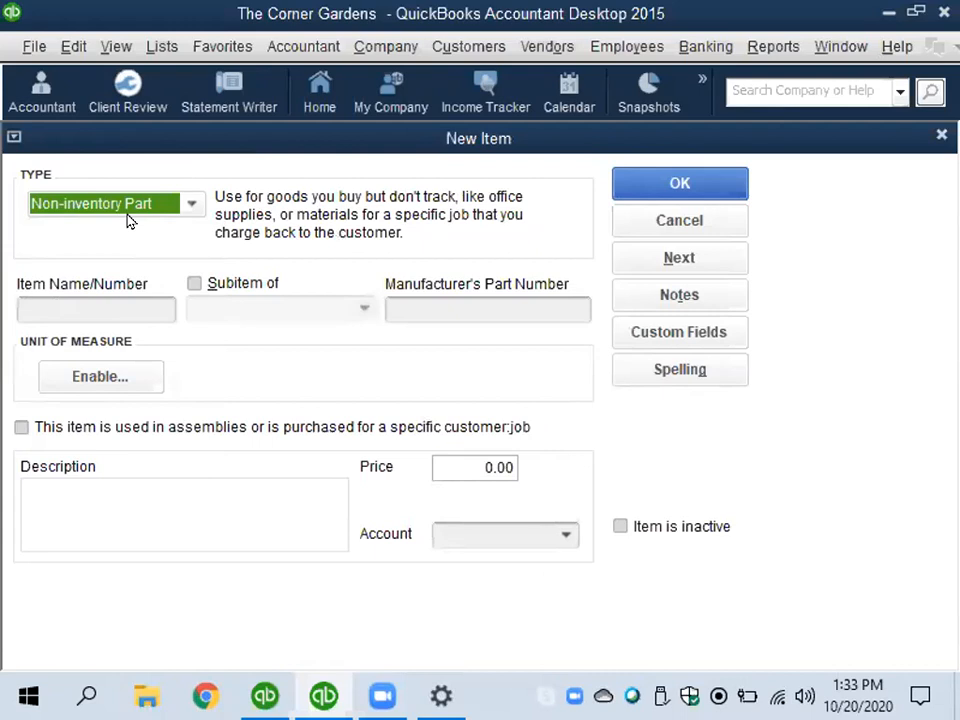
left_click(118, 302)
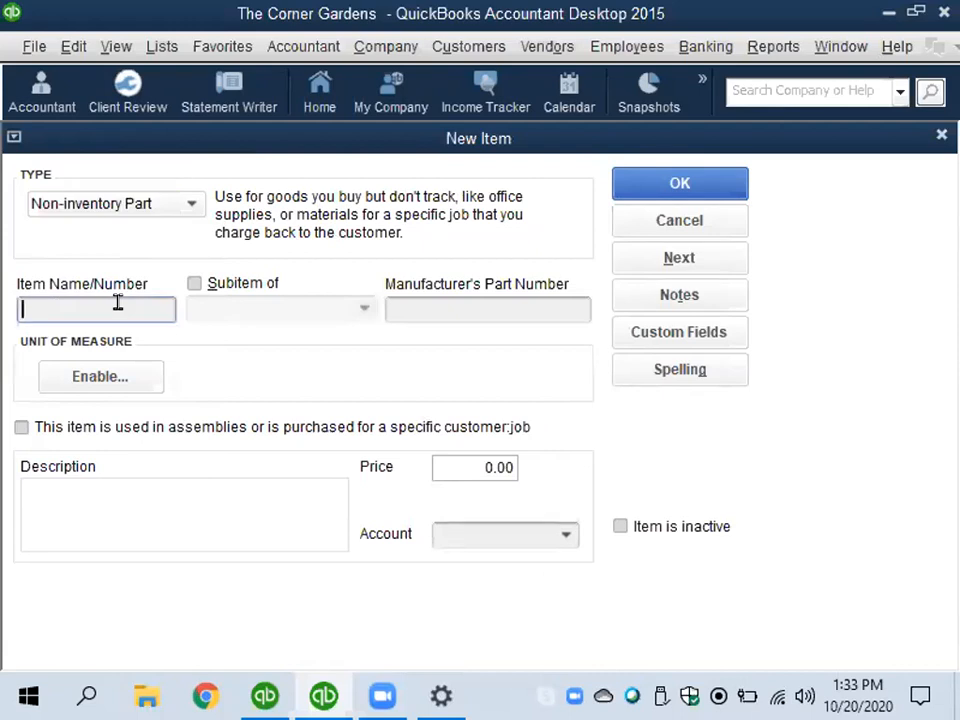
type("PYO Apples")
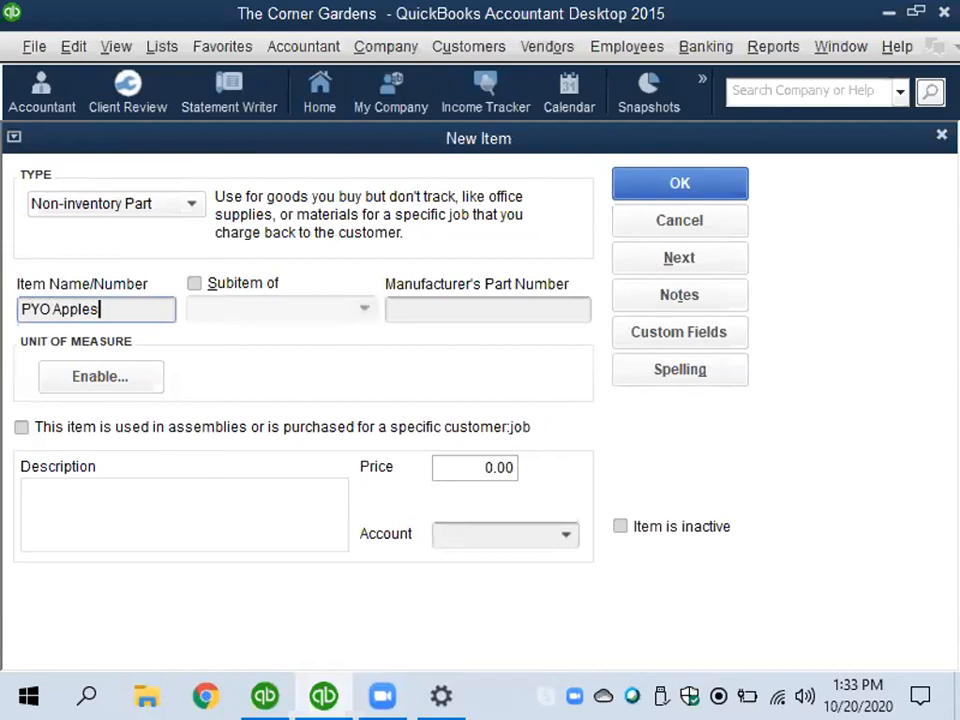
- Enter "Pick Your Own Apples" as the description of the PYO Apples item
left_click(130, 495)
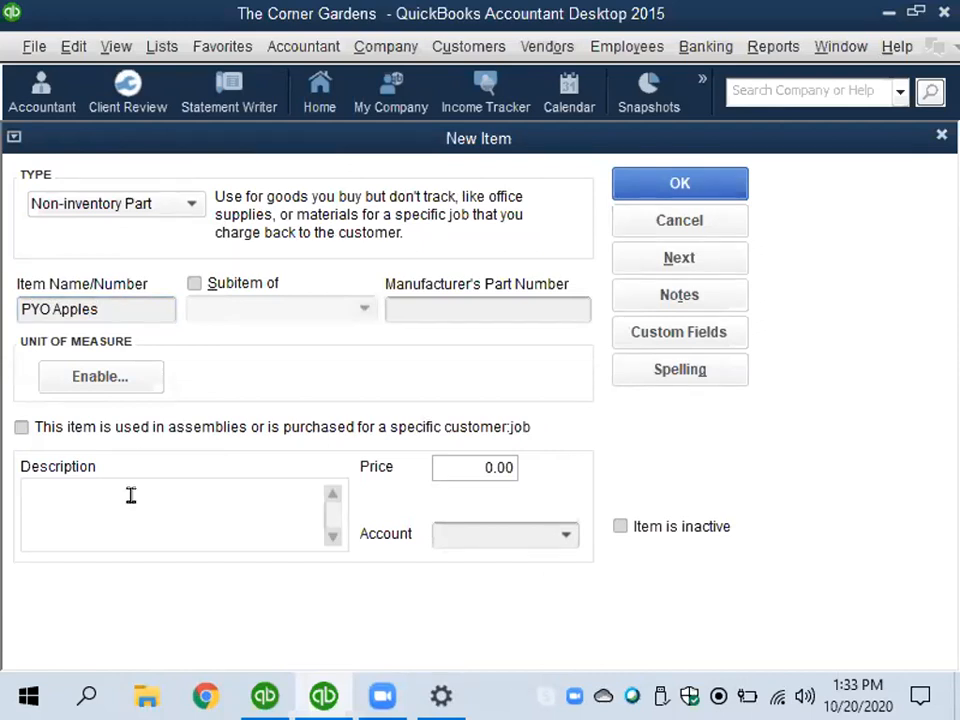
type("Pick Your Own")
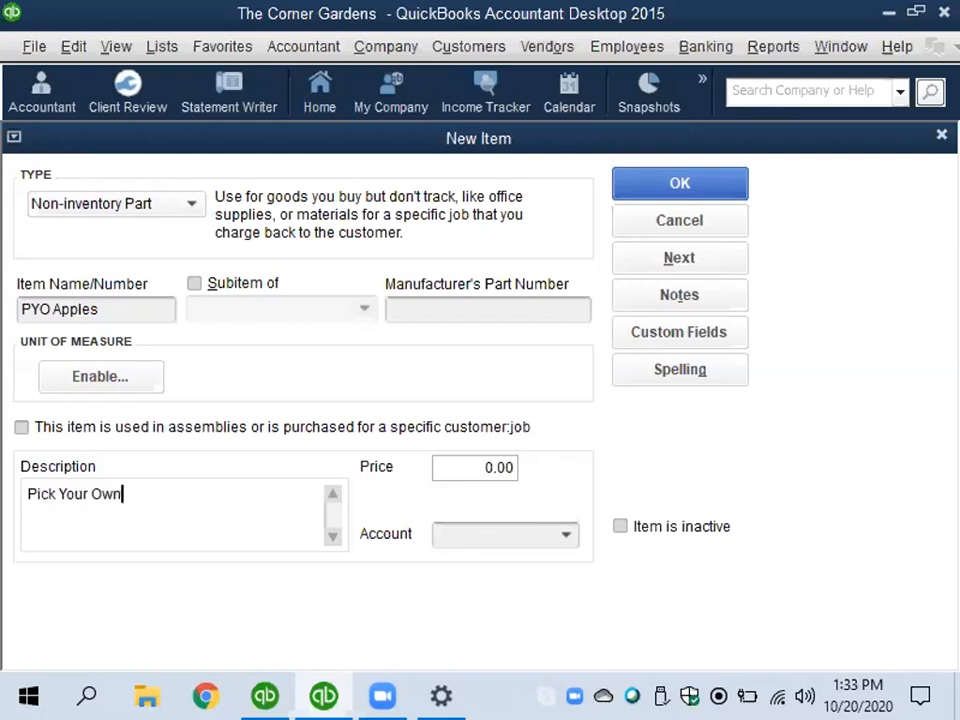
type(" Apples")
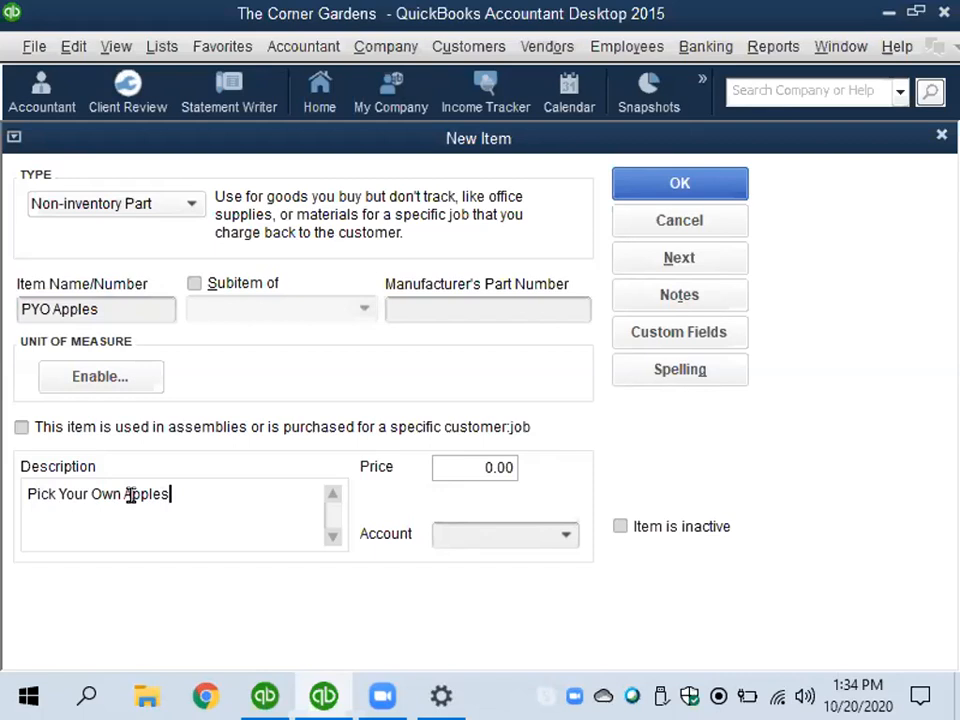
- Set the PYO Apples price to 1.29, assign it to PYO Income, and save it to continue with another item
key("Tab")
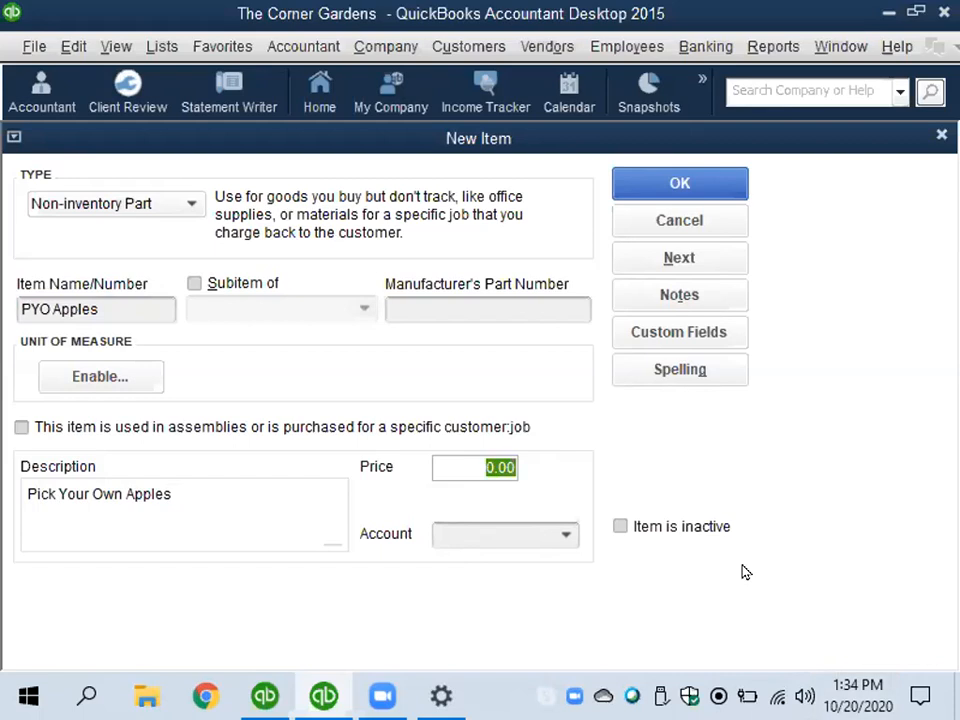
type("1.29")
left_click(563, 537)
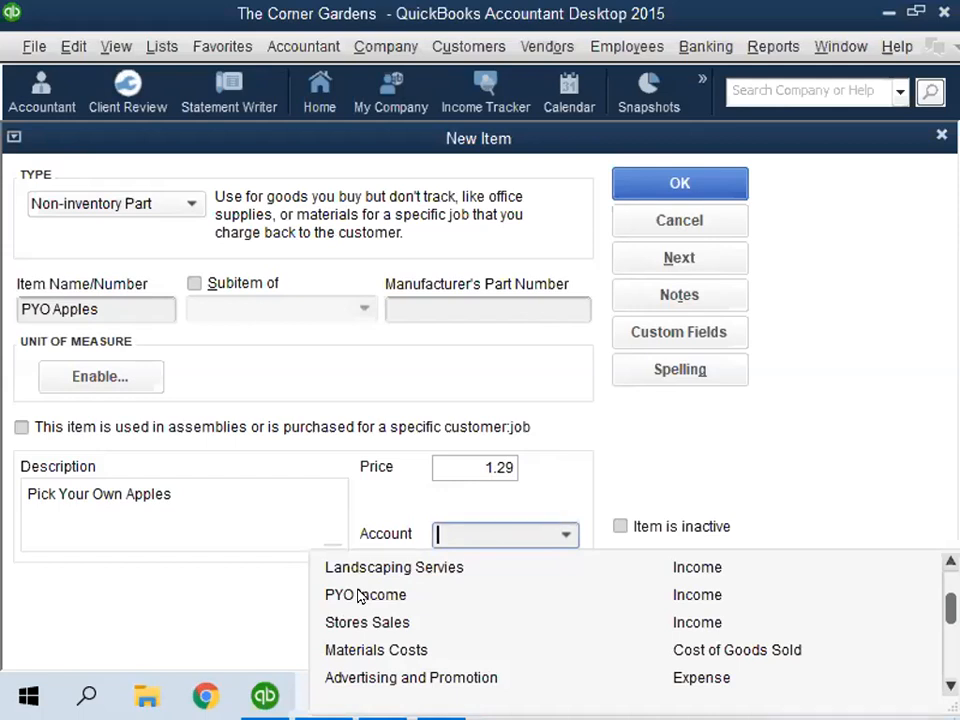
left_click(358, 596)
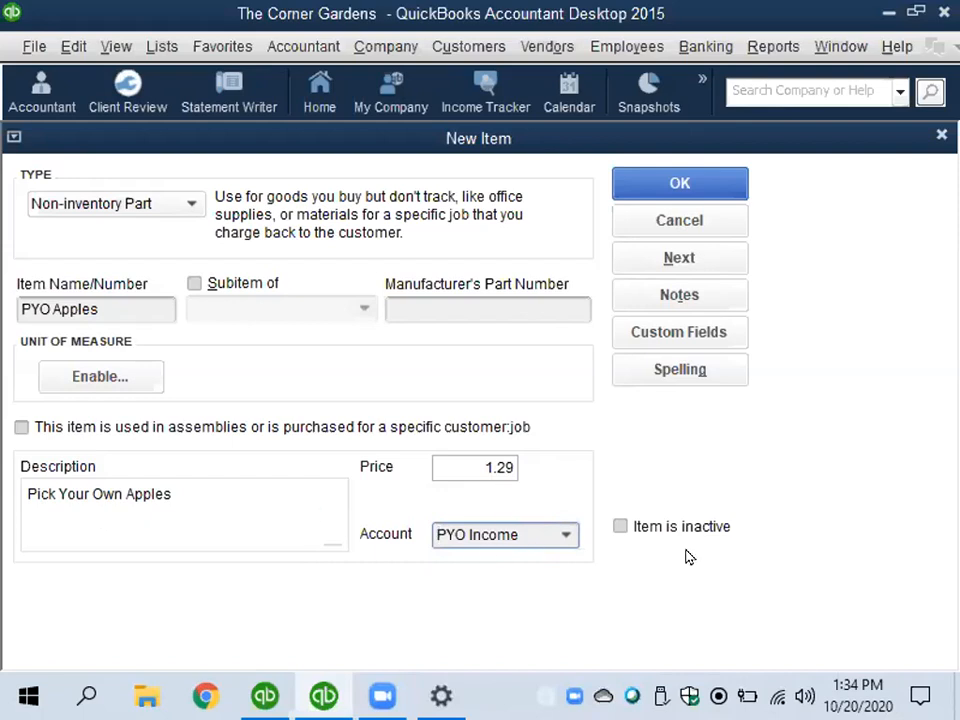
left_click(643, 259)
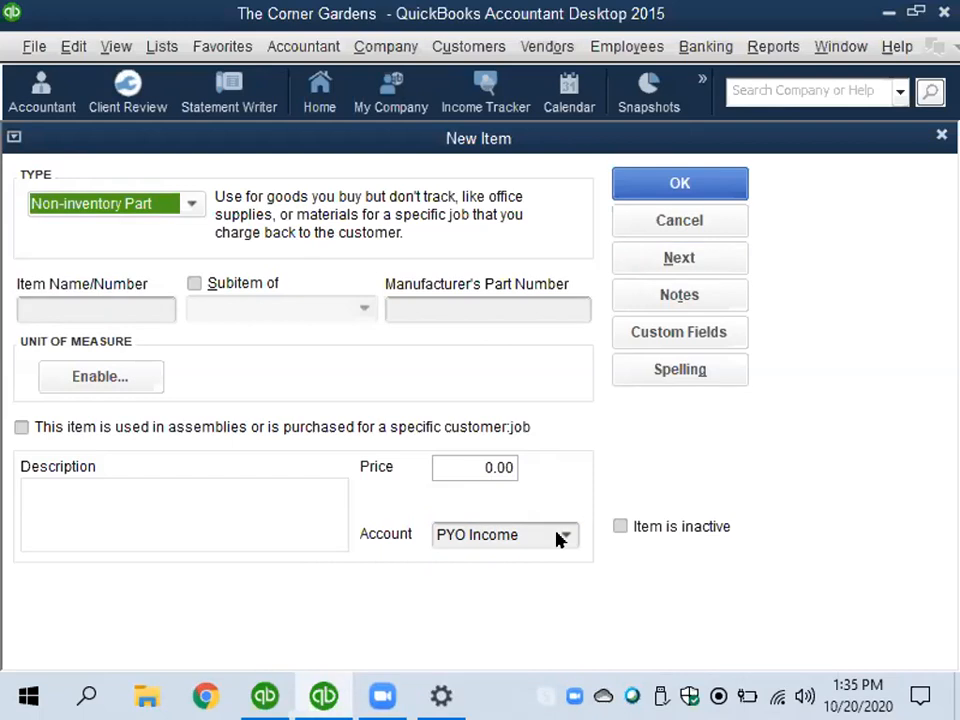
- Name the new non-inventory part PYO Strawberries
left_click(58, 306)
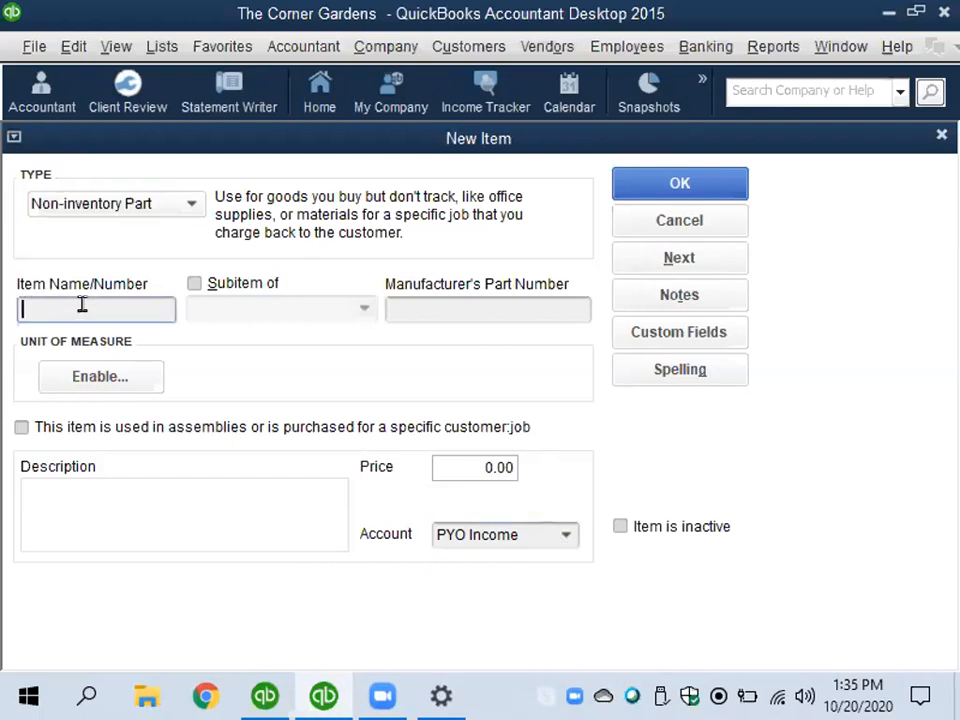
type("PYO Strawberries")
- Enter "Pick Your Own Strawberries" as the description of the PYO Strawberries item
left_click(56, 495)
type("Pi")
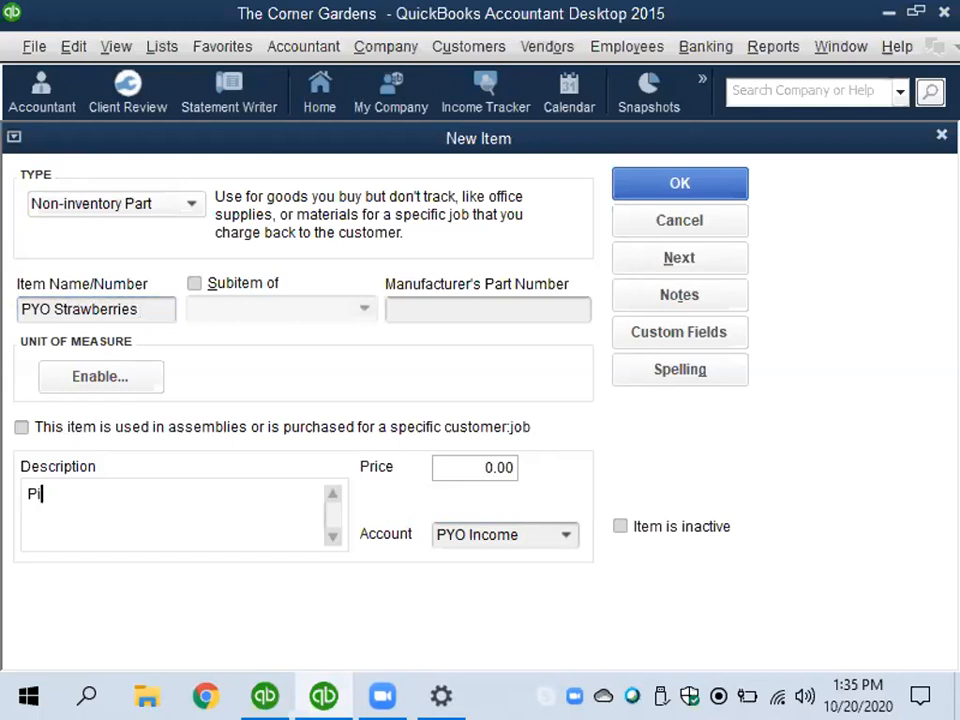
type("ck Your Own")
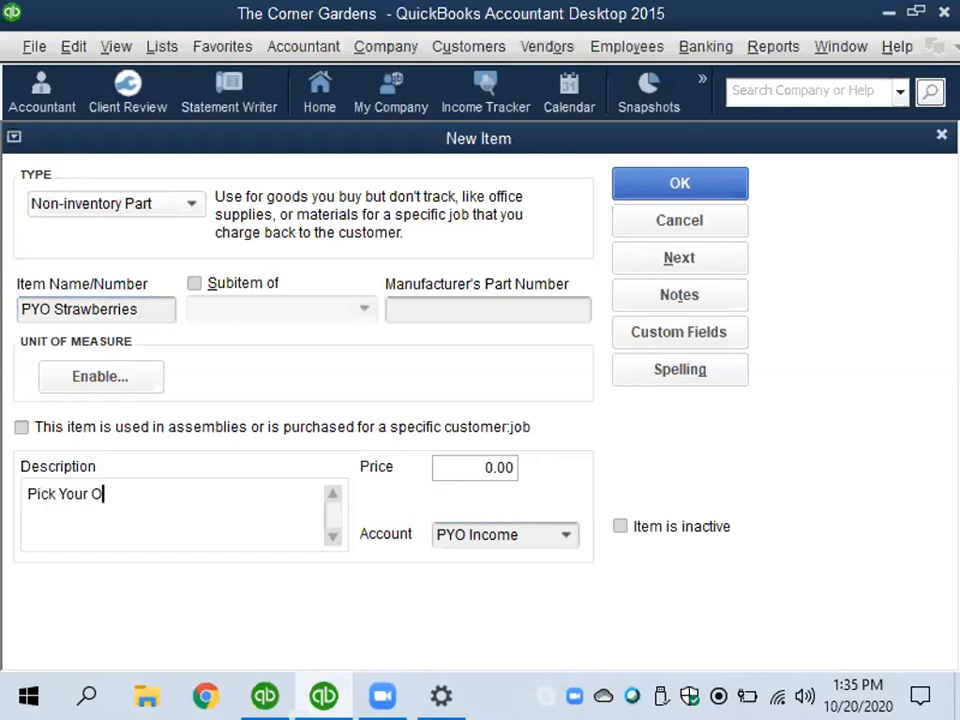
type("awberries")
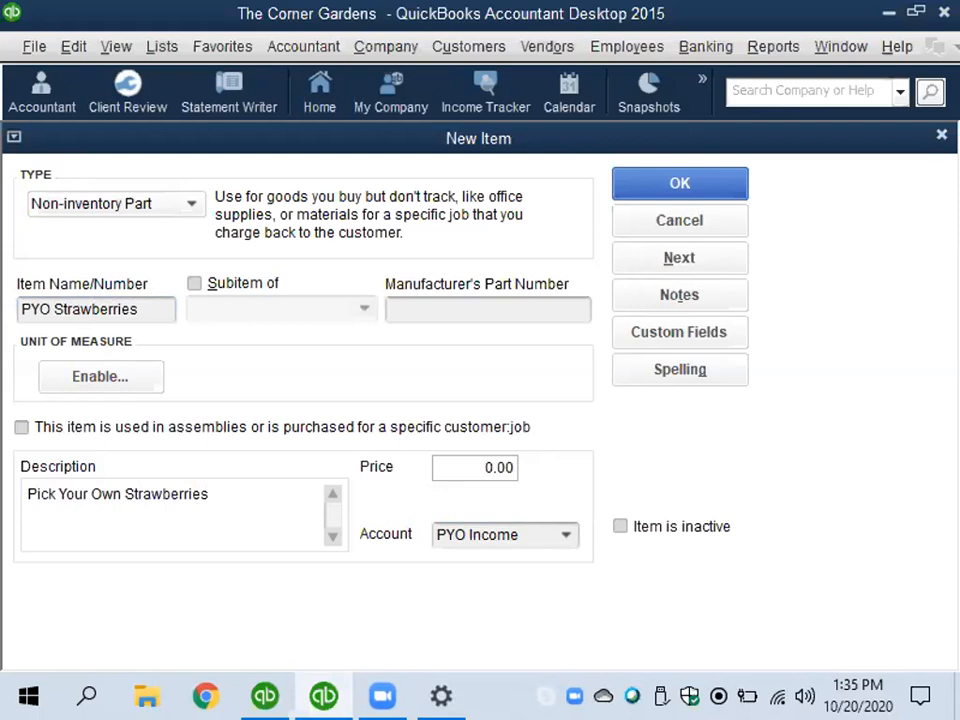
- Set the PYO Strawberries price to 1.49 and save the item, returning to the item list
key("Tab")
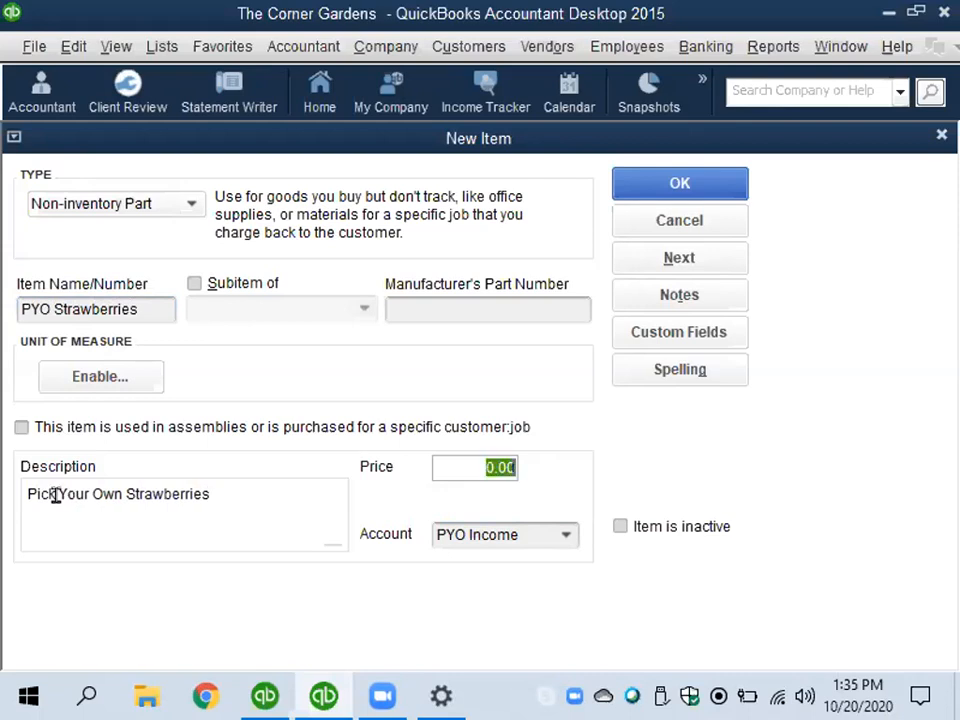
type("1.49")
left_click(683, 184)
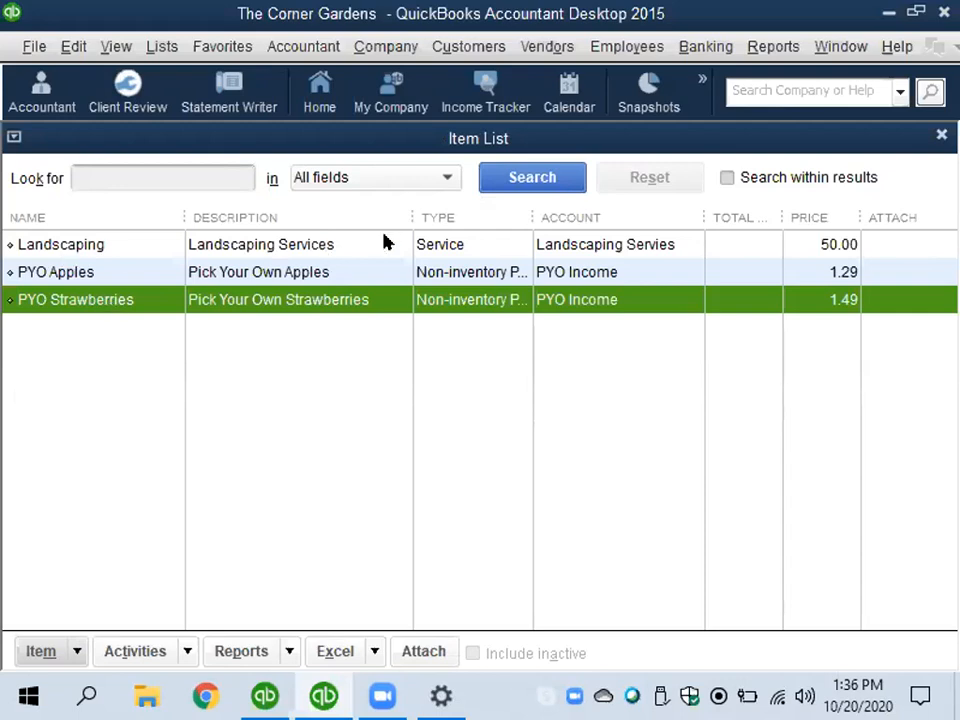
- Create a new item of type Inventory Part and name it CANDLES
right_click(138, 305)
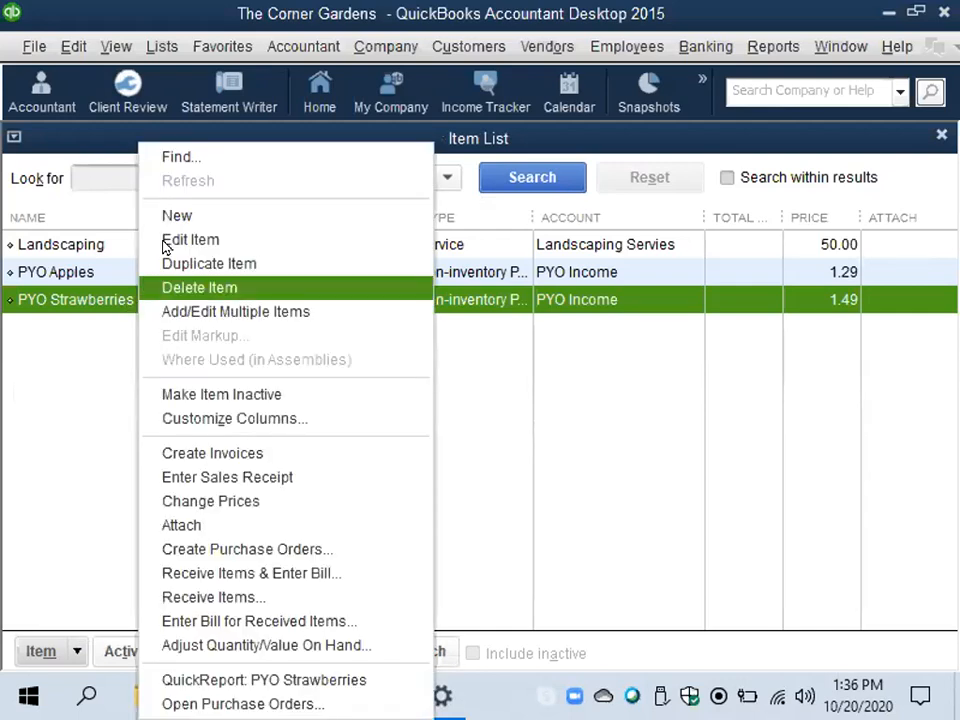
left_click(190, 217)
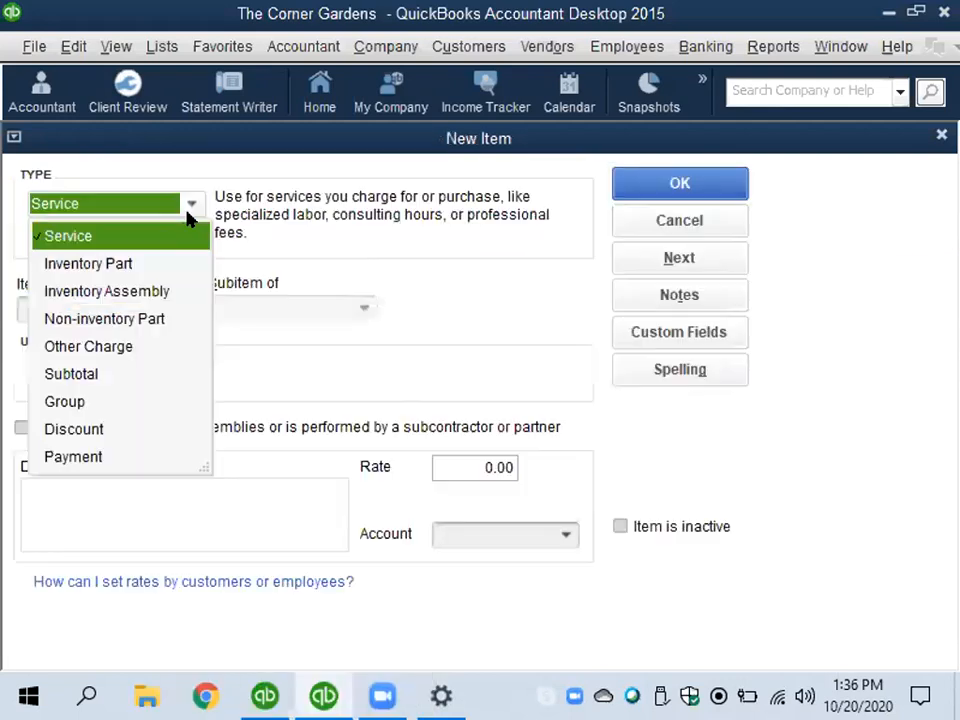
left_click(108, 264)
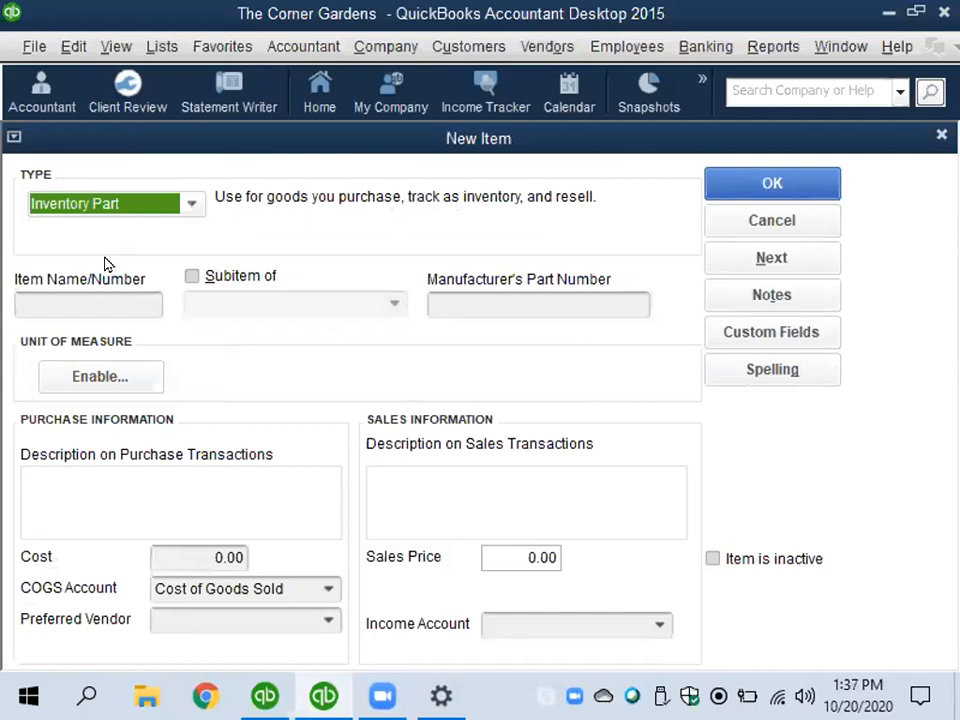
left_click(135, 297)
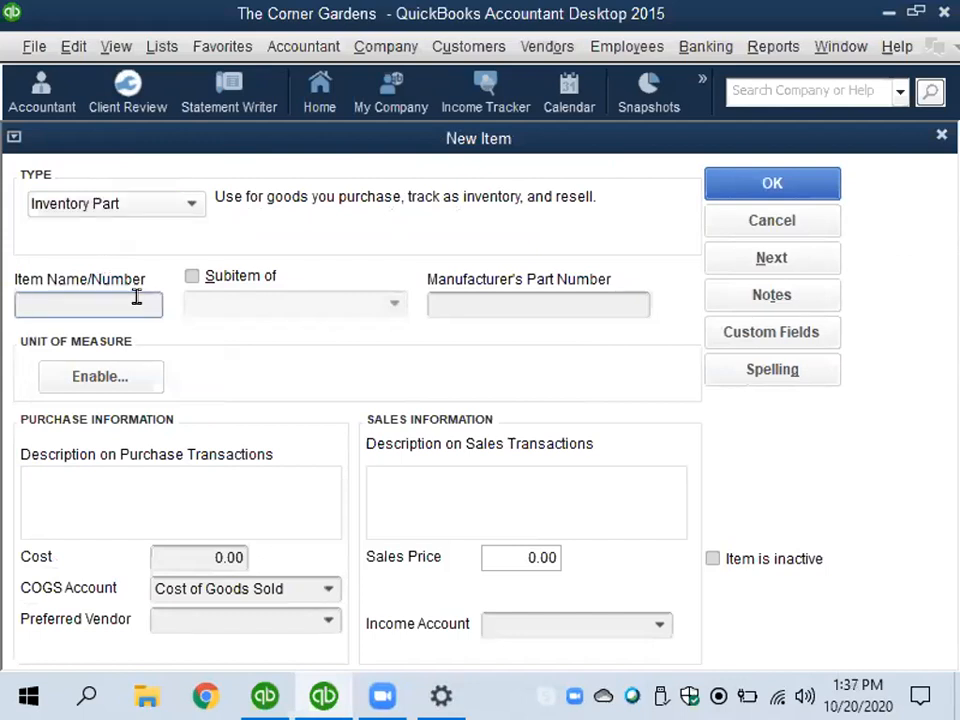
type("CANDLES")
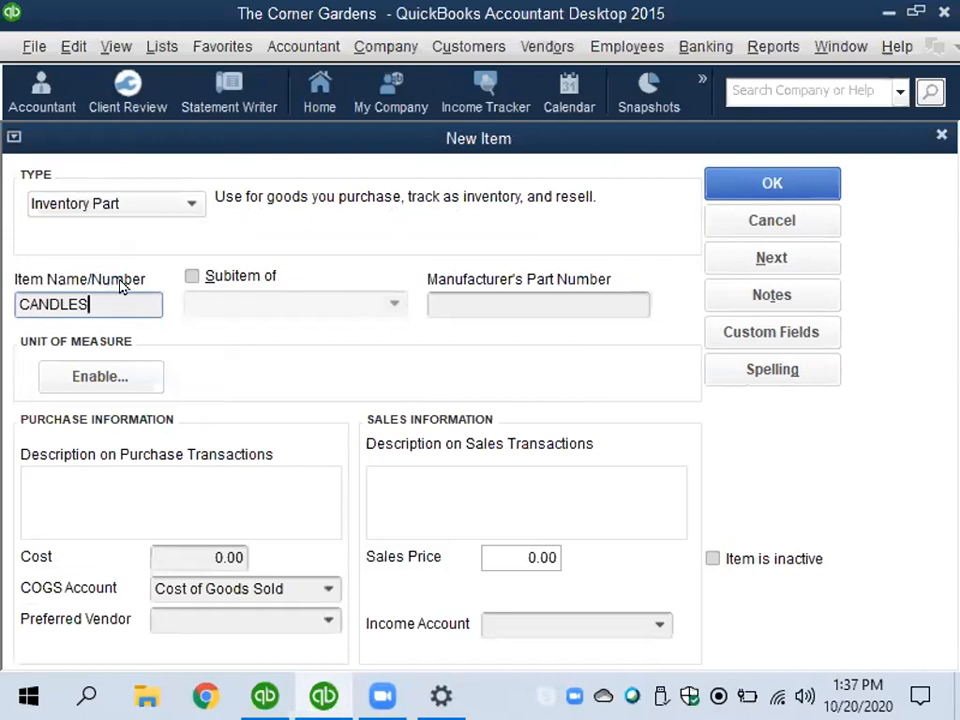
- Enter "CANDLES - HEADER ACCT" as the purchase description of the CANDLES item
left_click(41, 474)
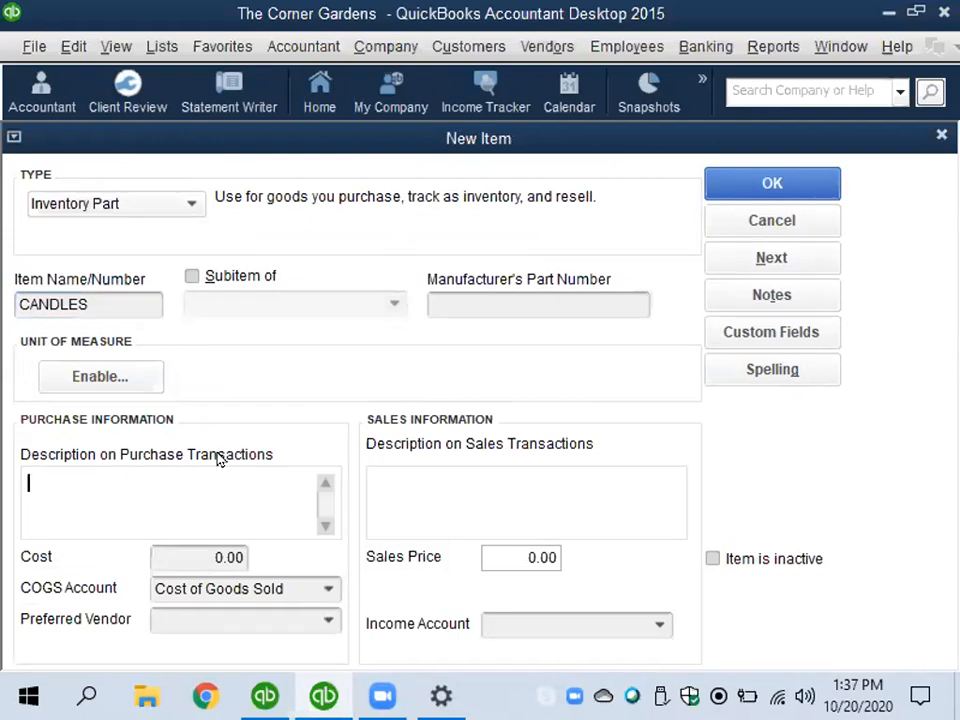
type("CANDLES - DO NOT USE")
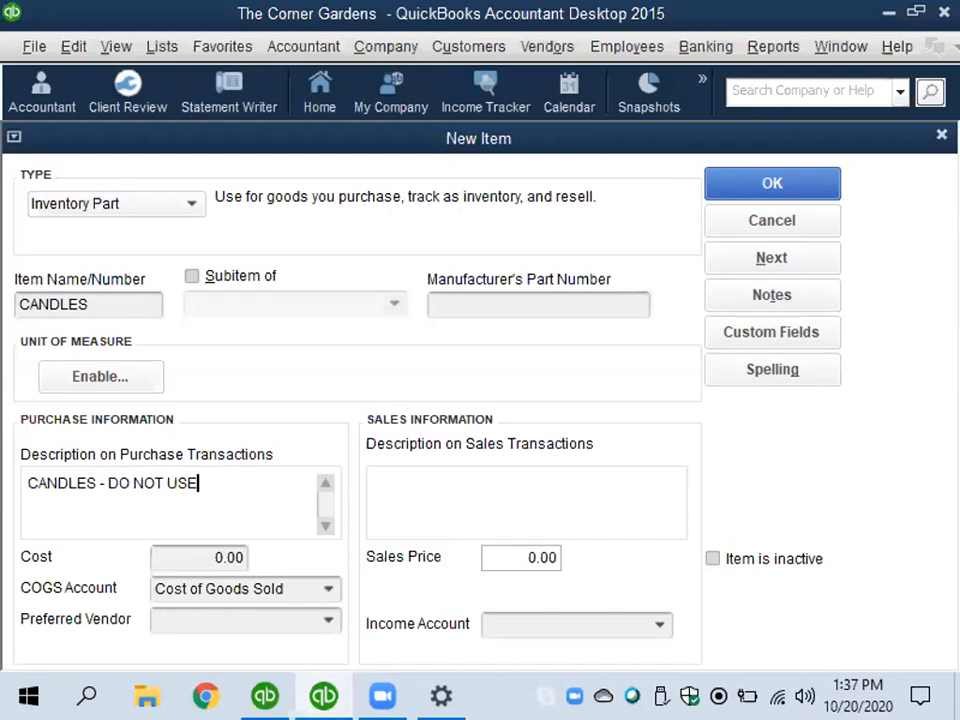
key("BackSpace")
key("BackSpace")
key("BackSpace")
key("BackSpace")
key("BackSpace")
key("BackSpace")
key("BackSpace")
key("BackSpace")
key("BackSpace")
key("BackSpace")
type("HEADER ACCT")
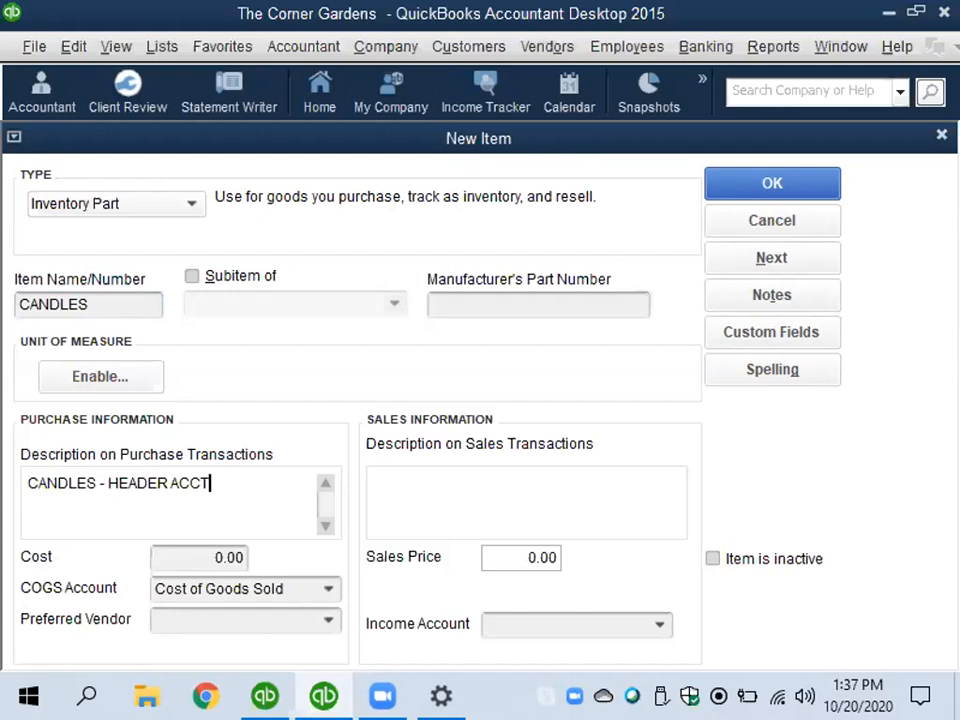
- Assign the CANDLES item to the Stores Sales income account and submit it to continue with another item
key("Tab")
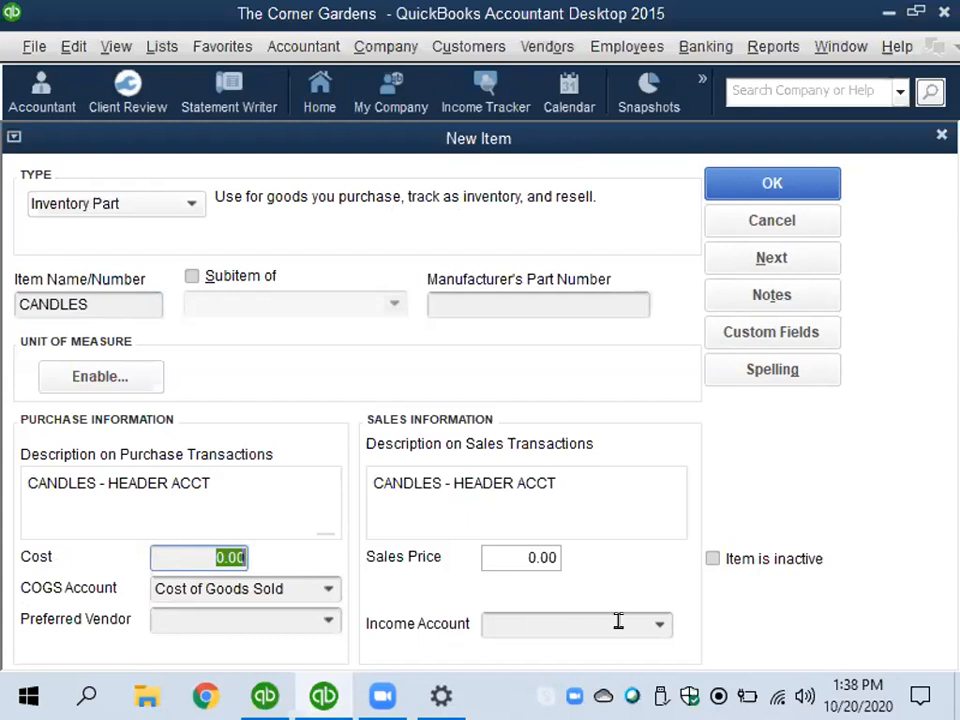
left_click(662, 625)
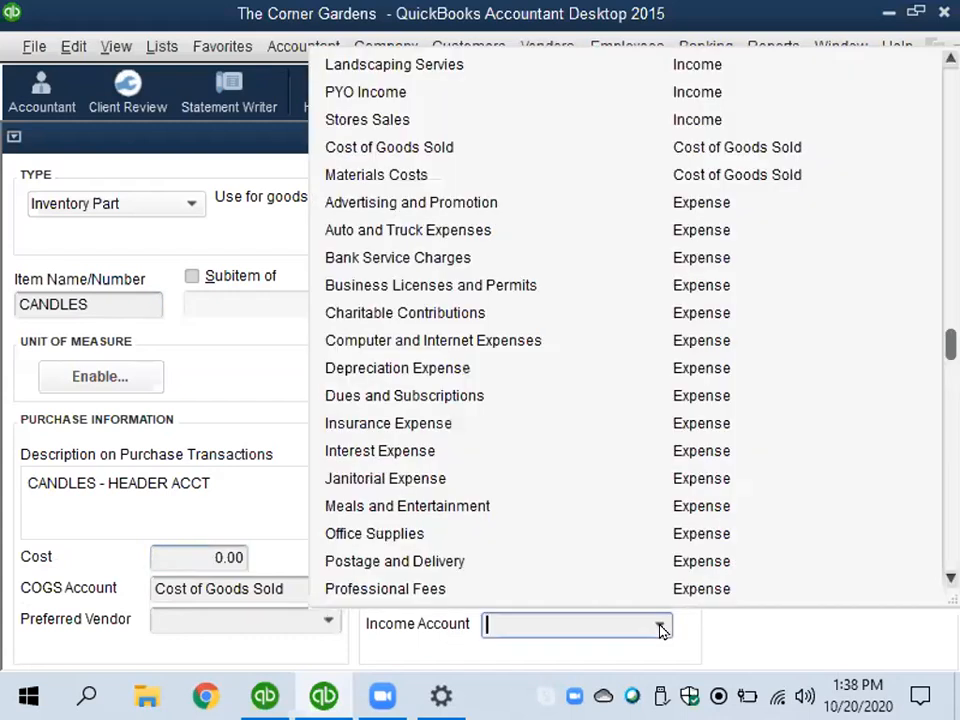
left_click(367, 121)
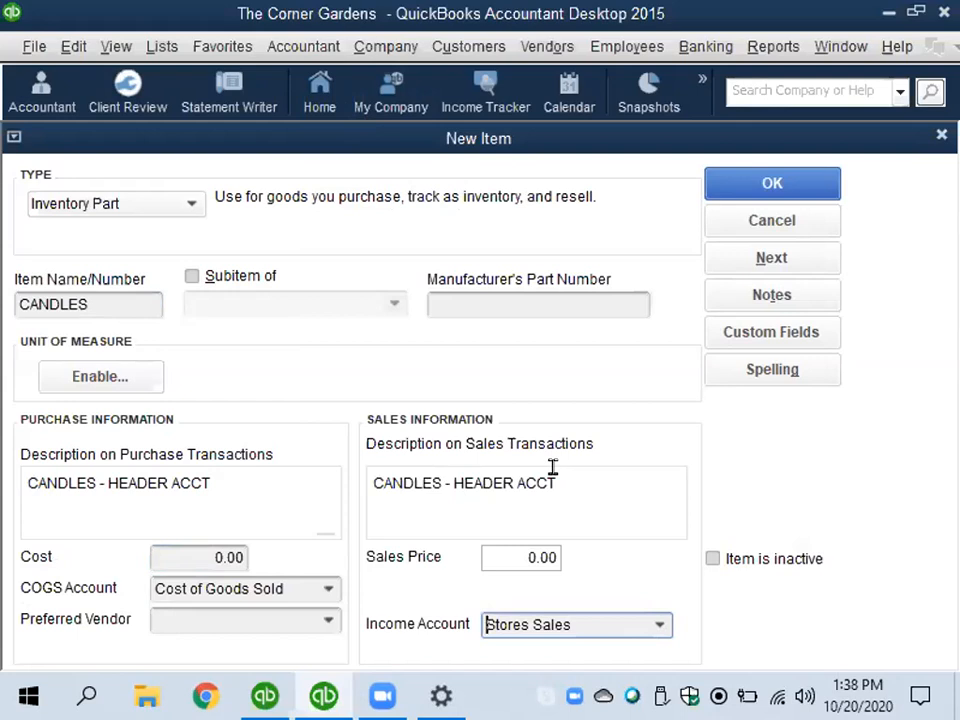
left_click(755, 260)
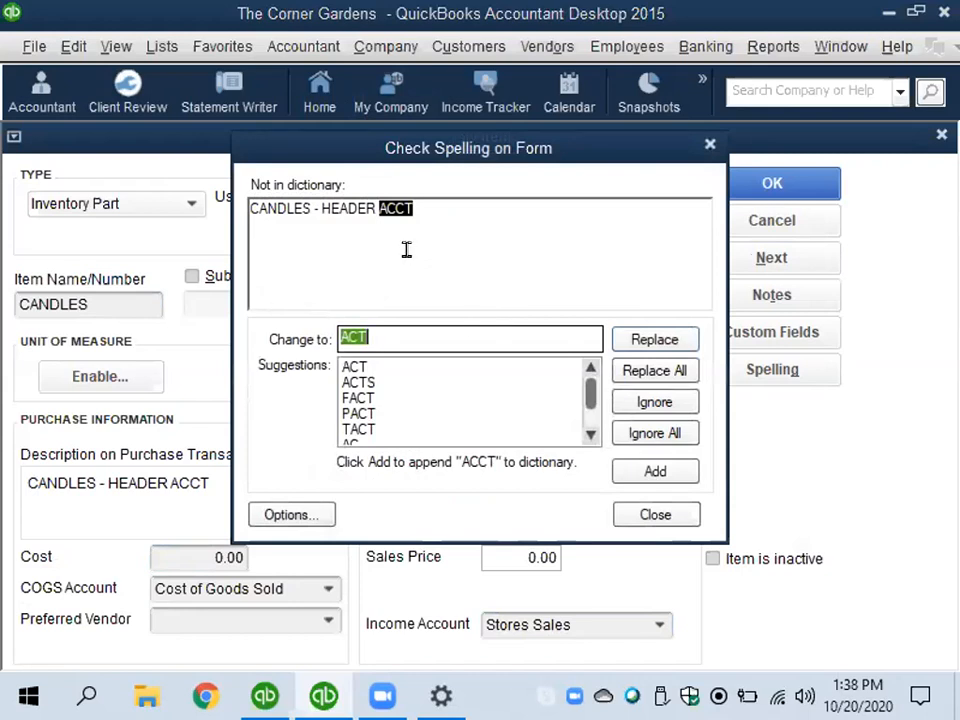
- In the spelling check, replace ACCT with ACCOUNT in the purchase description and ignore the same word in the sales description
type("ACCOUNT")
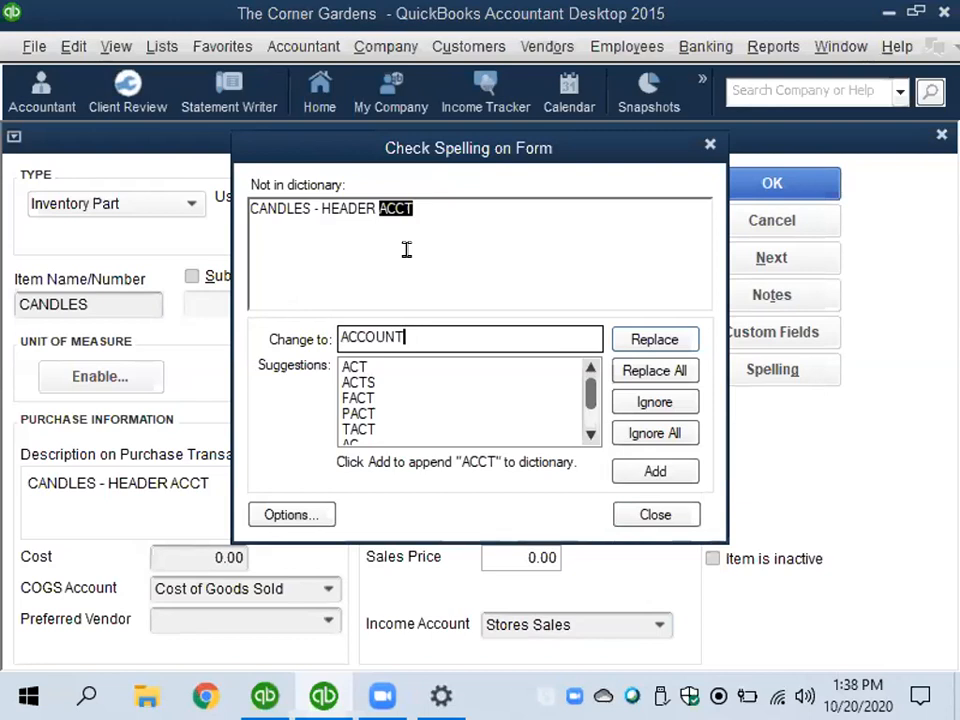
left_click(648, 341)
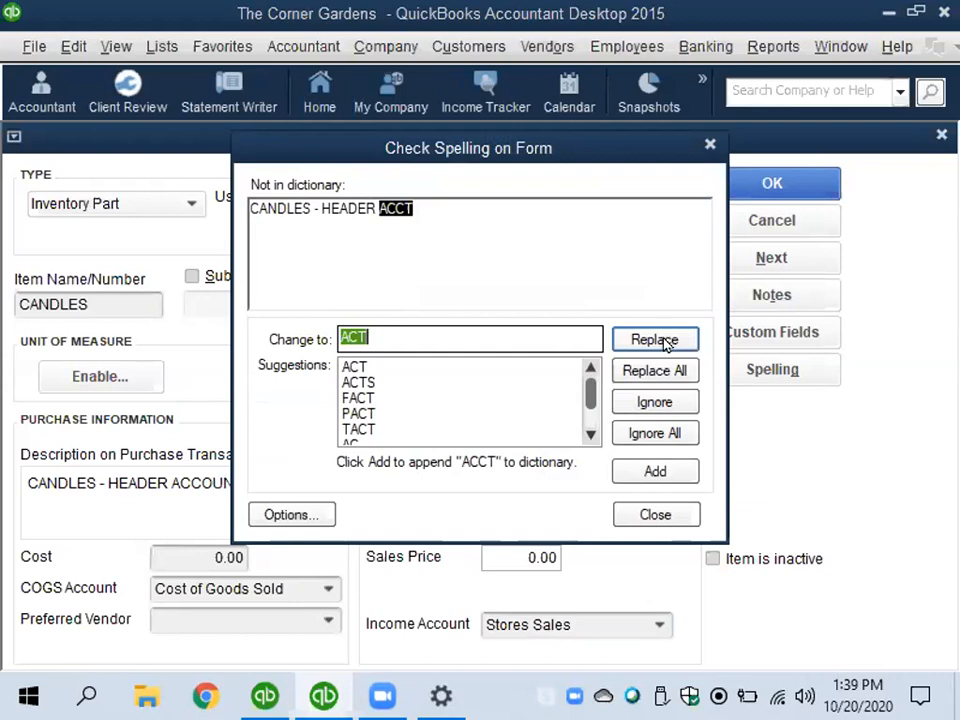
left_click(656, 403)
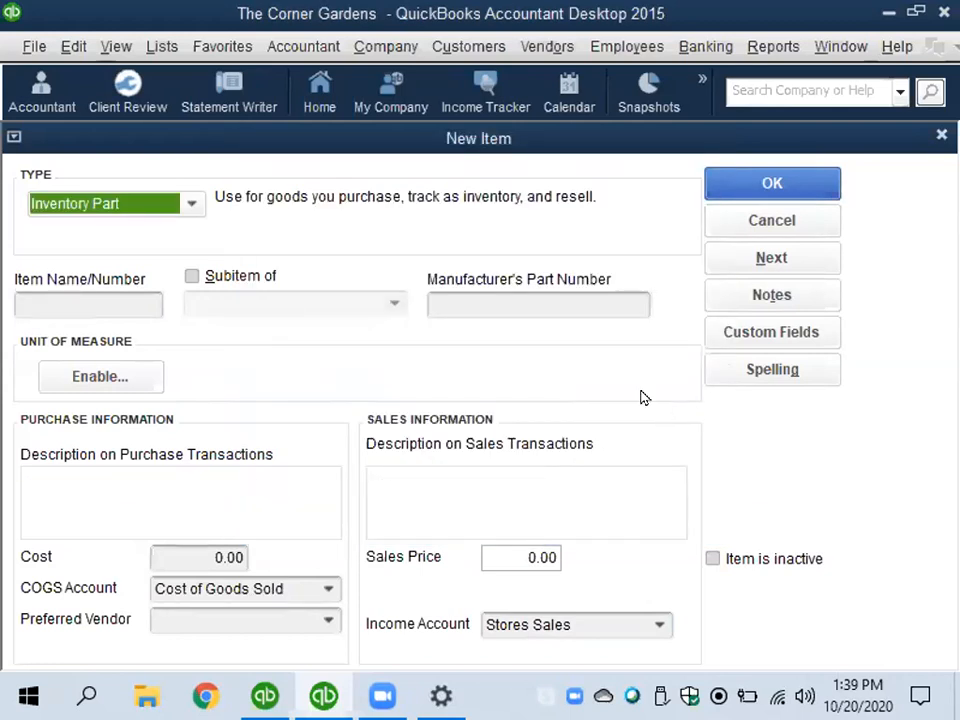
- Hide the icon bar and, in the Windows taskbar settings, turn on automatic hiding of the taskbar in desktop mode
left_click(116, 45)
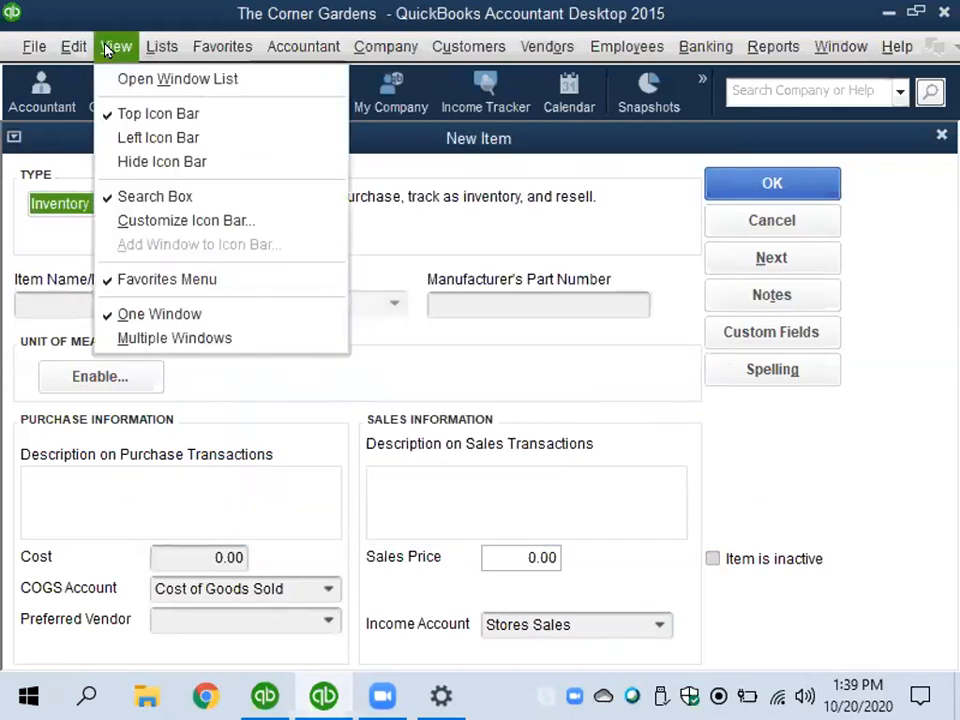
left_click(125, 161)
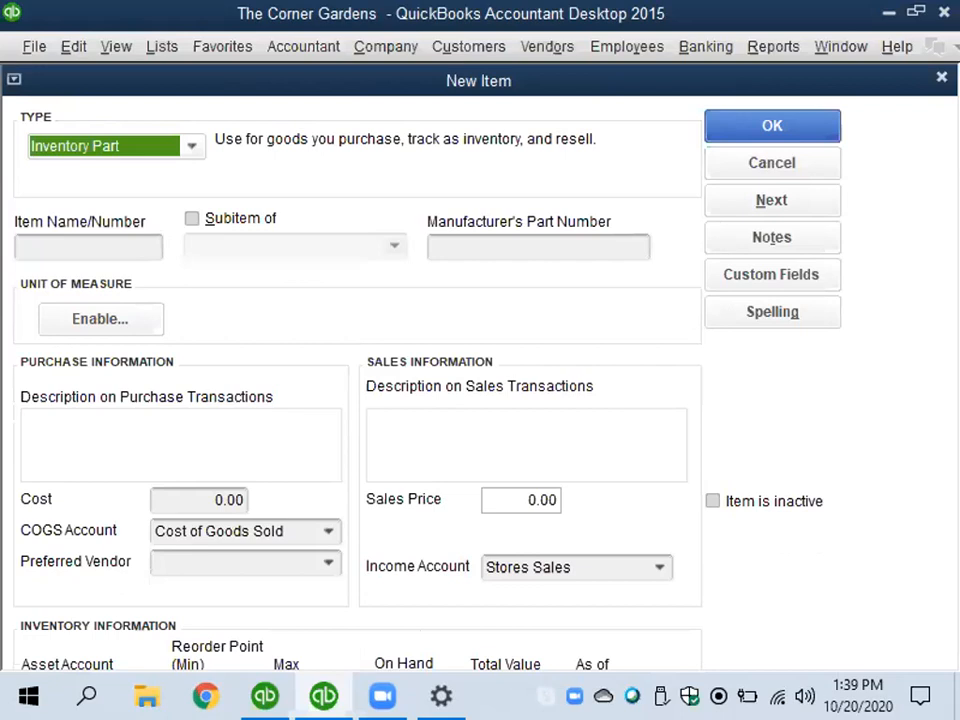
right_click(500, 697)
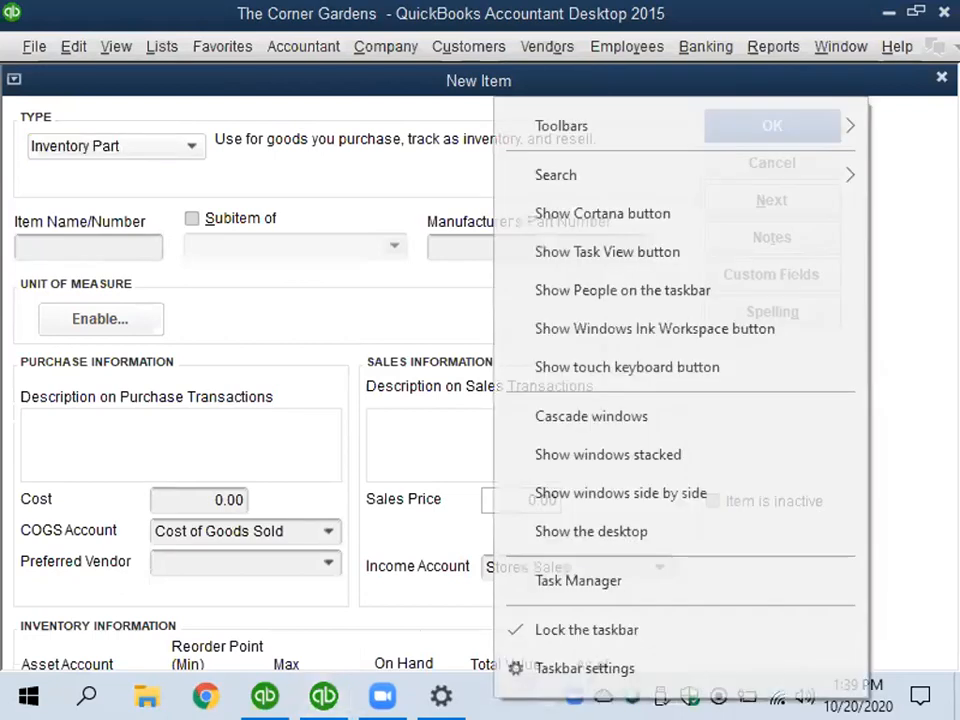
left_click(582, 668)
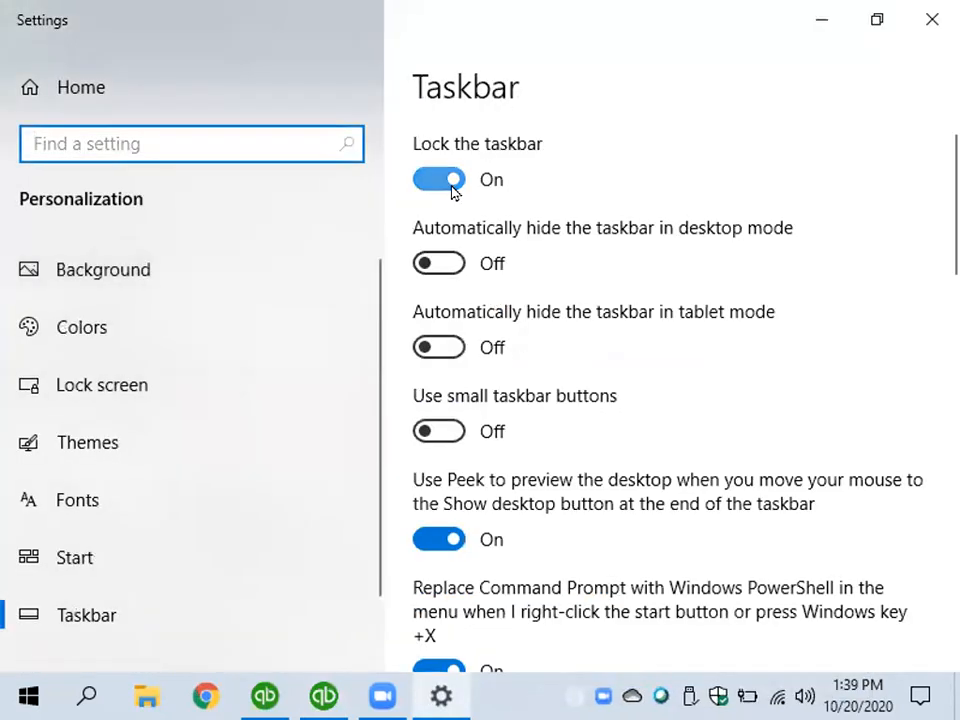
left_click(447, 261)
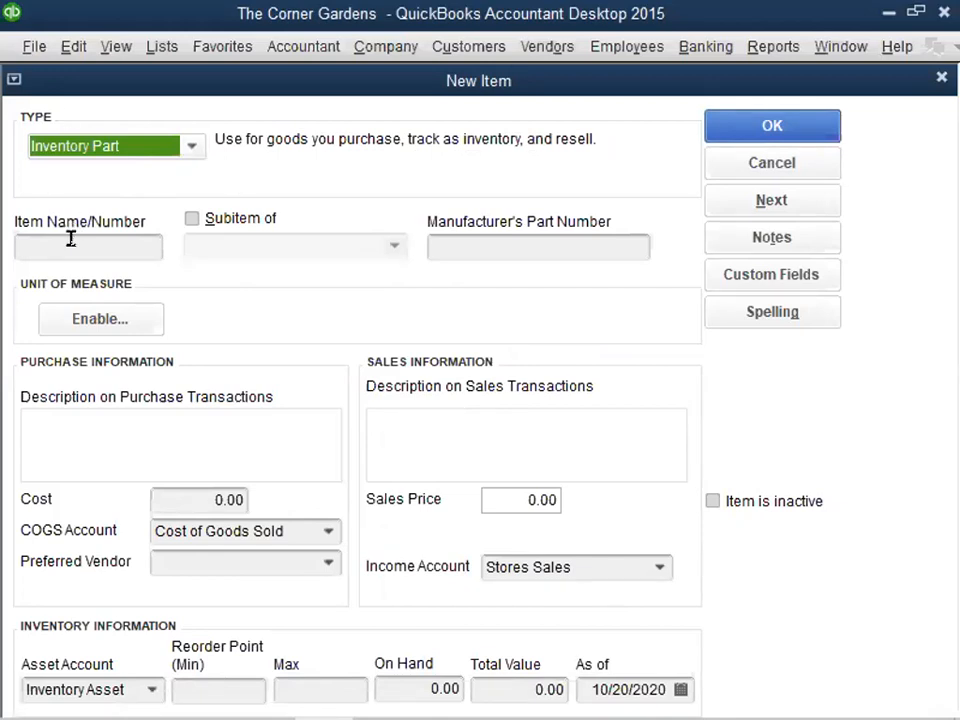
- Name the new inventory part 8oz Candle and make it a subitem of CANDLES
left_click(71, 238)
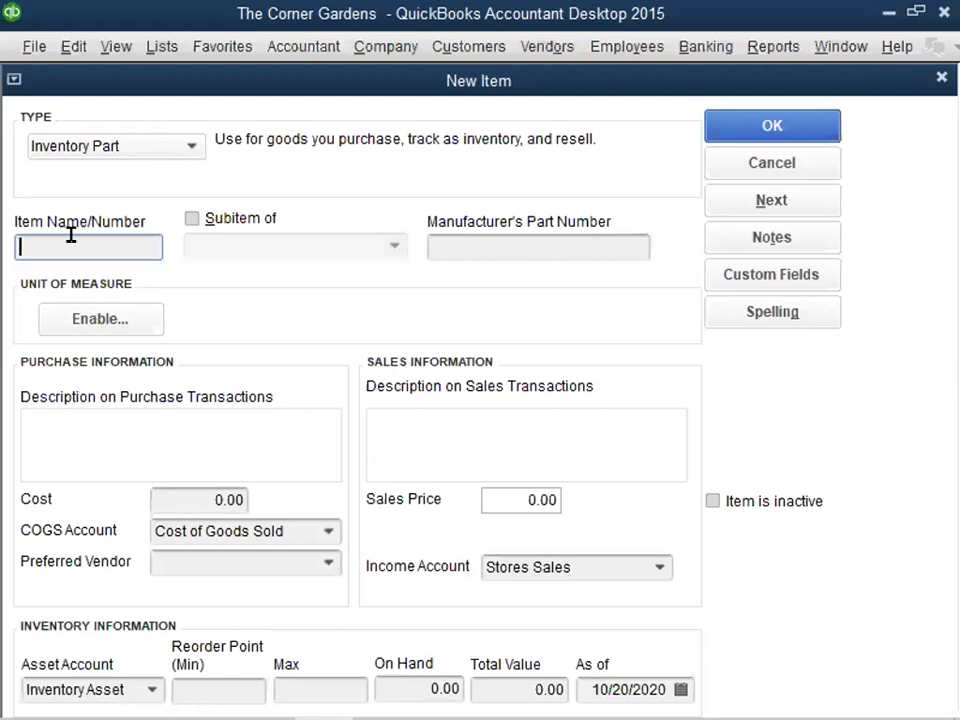
type("8oz Candle")
left_click(191, 219)
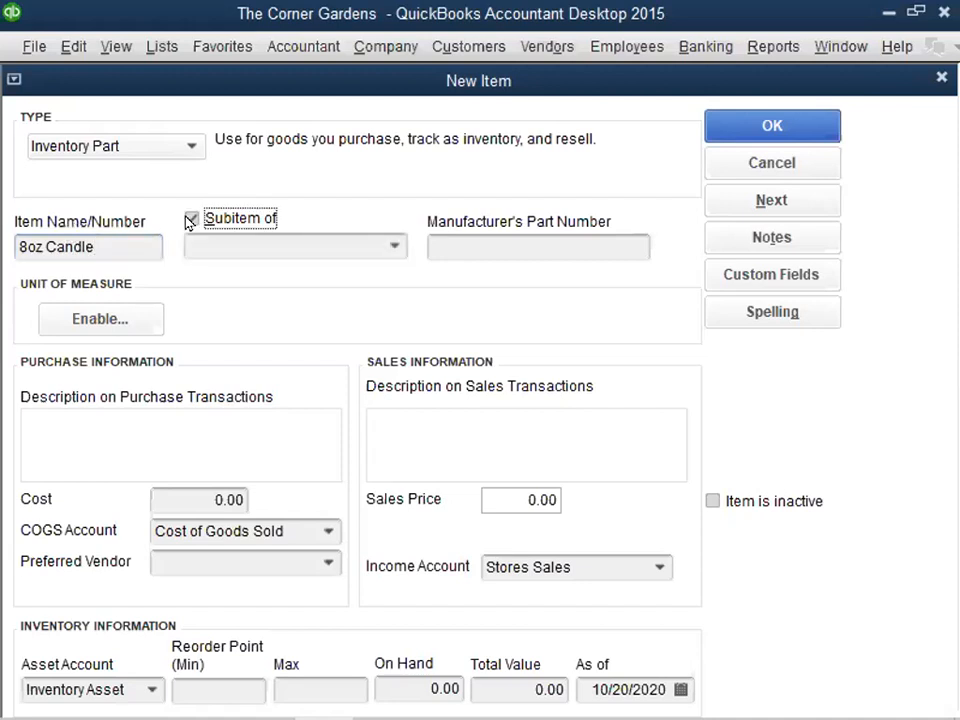
left_click(395, 246)
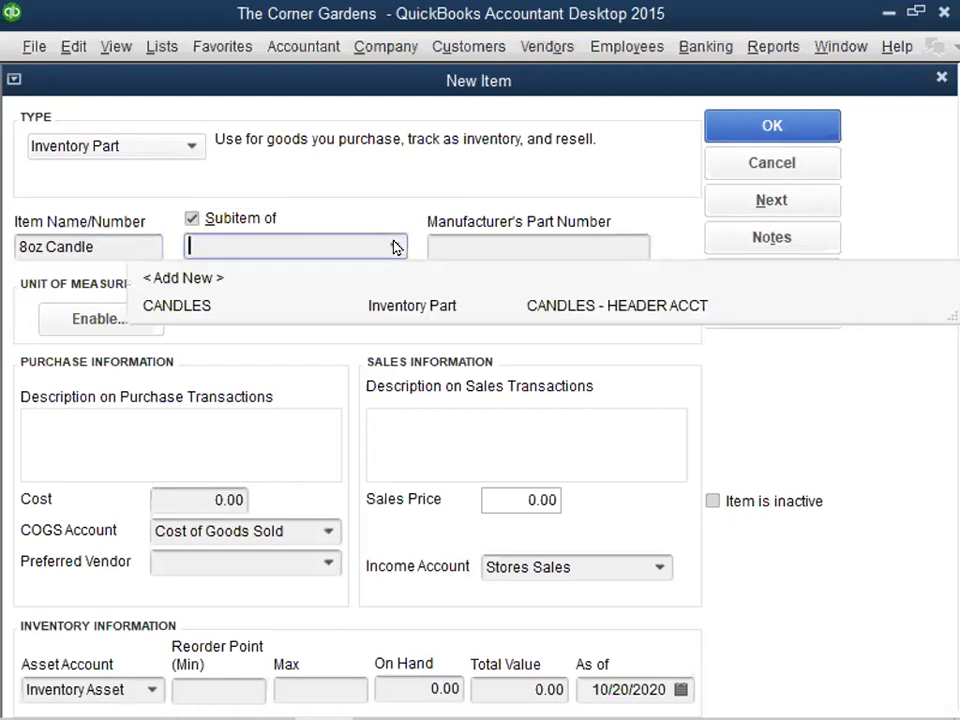
left_click(158, 306)
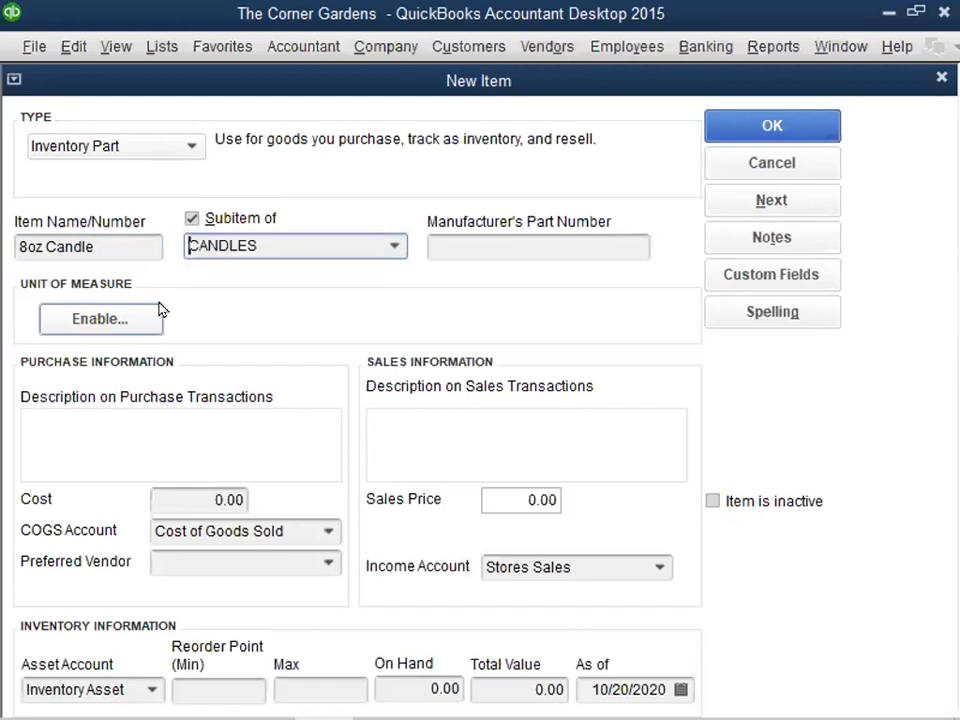
- Enter "8oz Candle" as the purchase description and set the item's cost to 12.50
left_click(130, 424)
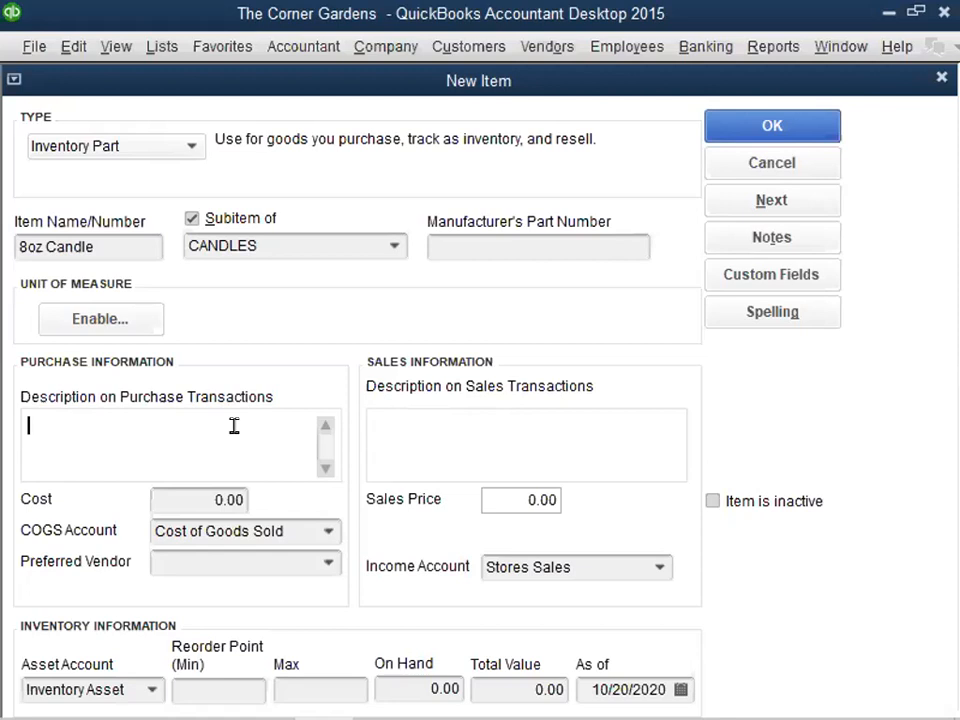
type("8oz Candle")
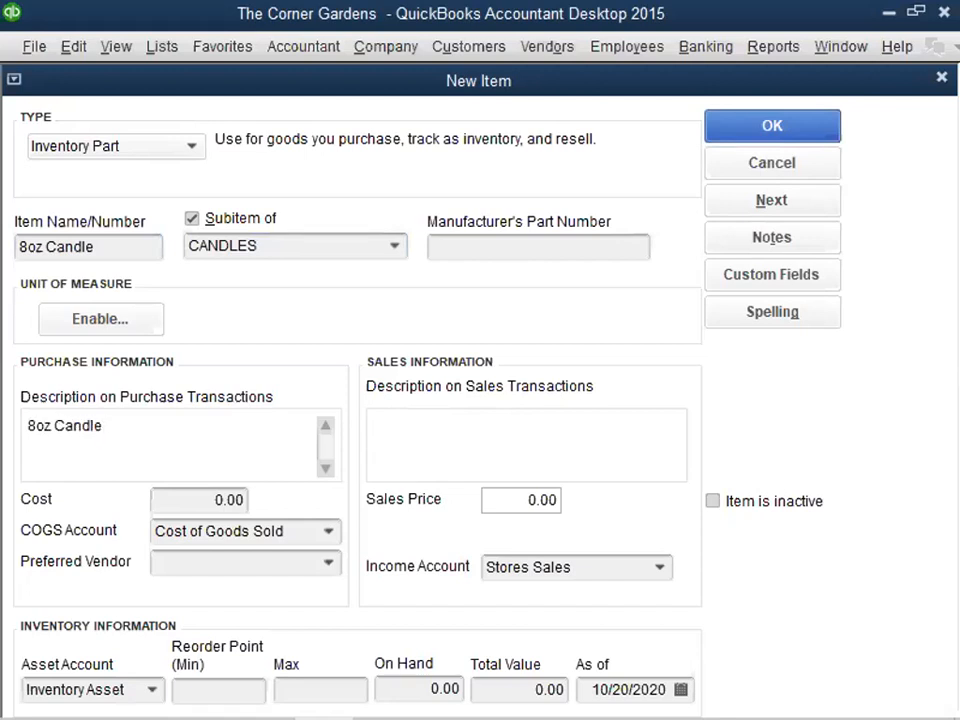
key("Tab")
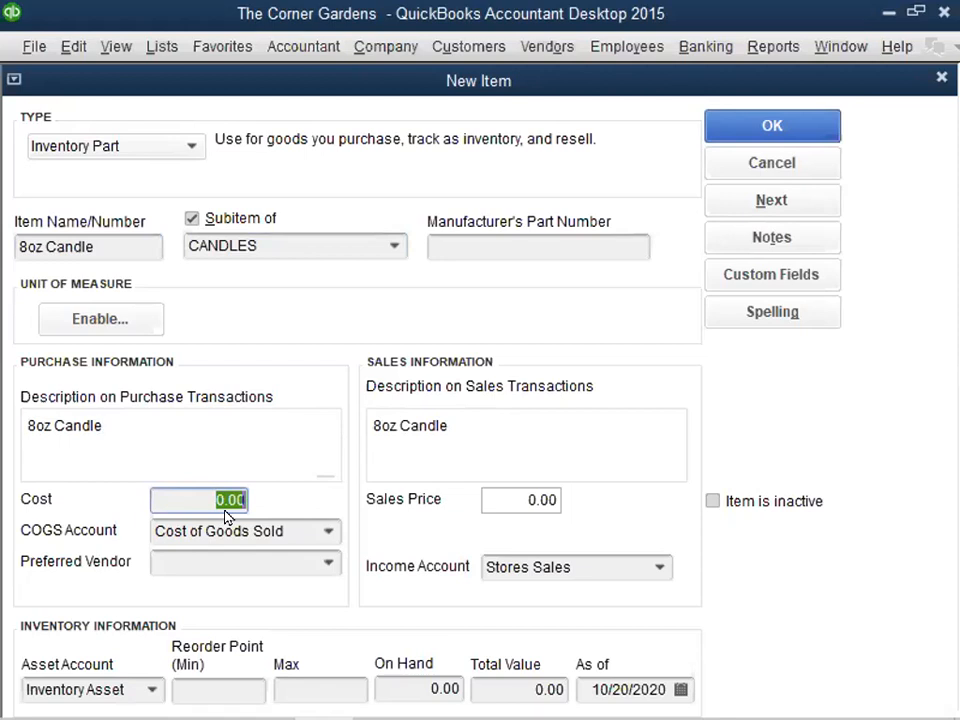
type("12")
type(".40")
key("BackSpace")
key("BackSpace")
type("50")
- Change the sales description to "8oz Yankee Candle" and set the sales price to 24.95
left_click(401, 425)
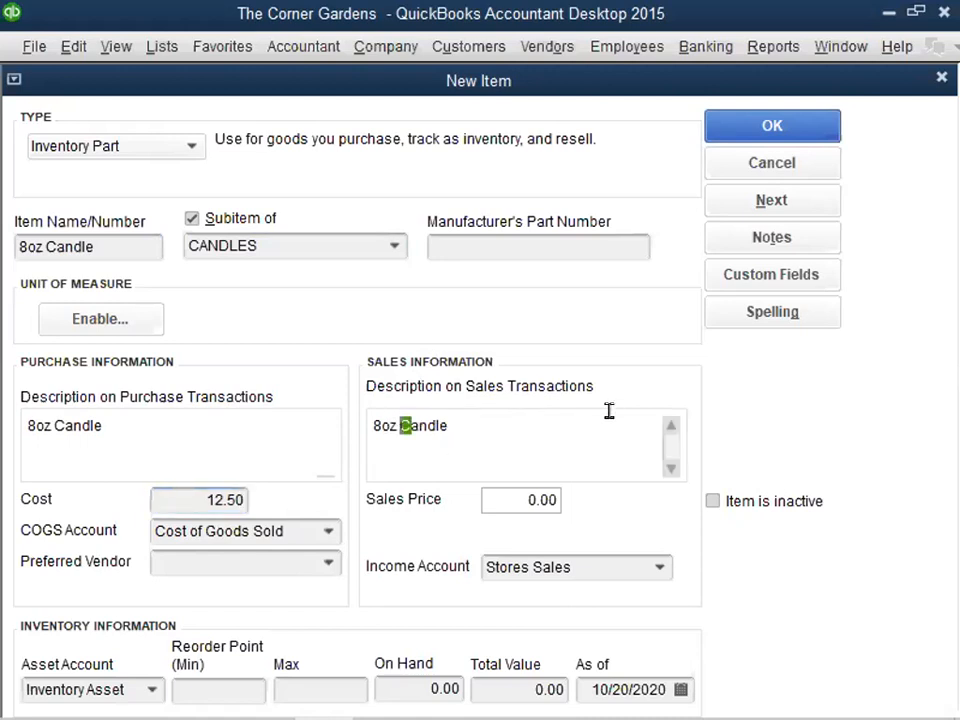
type("Yankee")
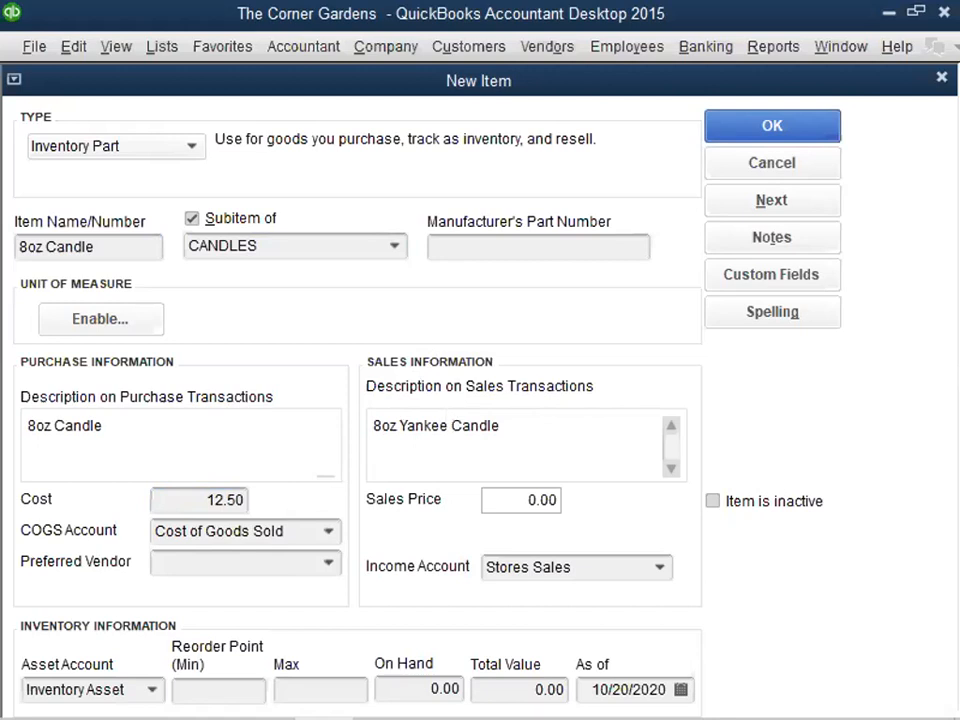
key("Tab")
type("24.95")
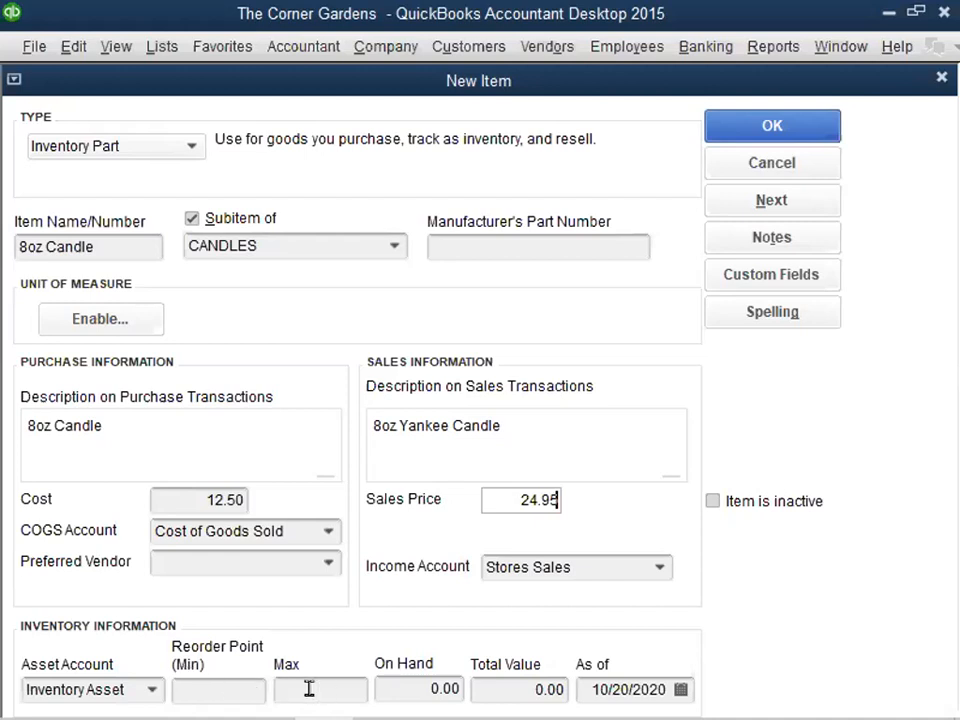
- Set the 8oz Candle's reorder point minimum to 10 and maximum to 40, then save it and start another item
left_click(205, 687)
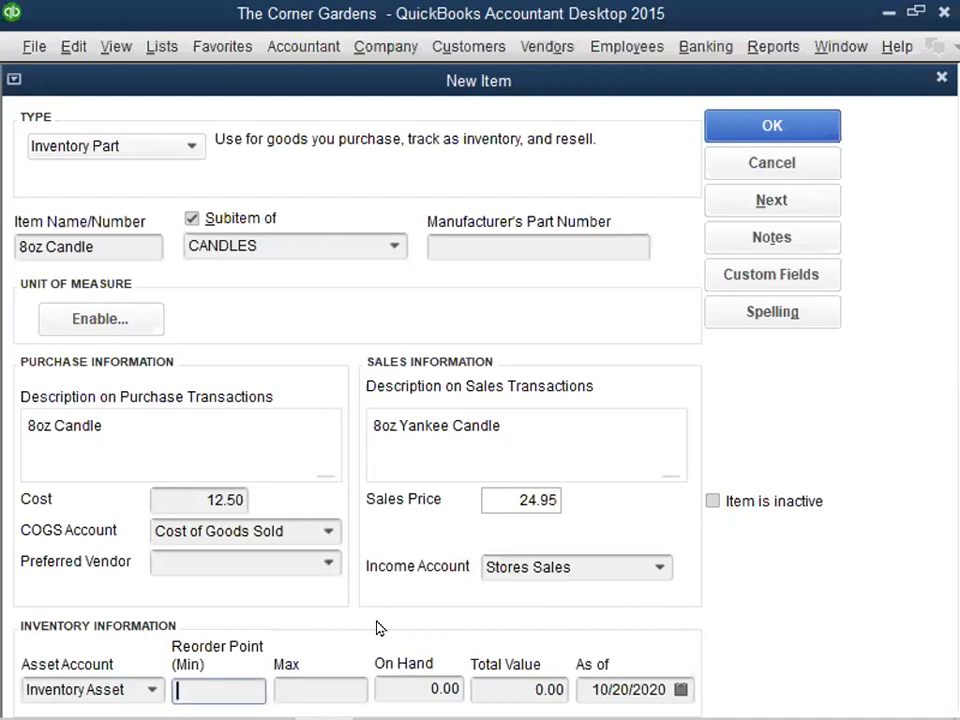
type("10")
left_click(312, 688)
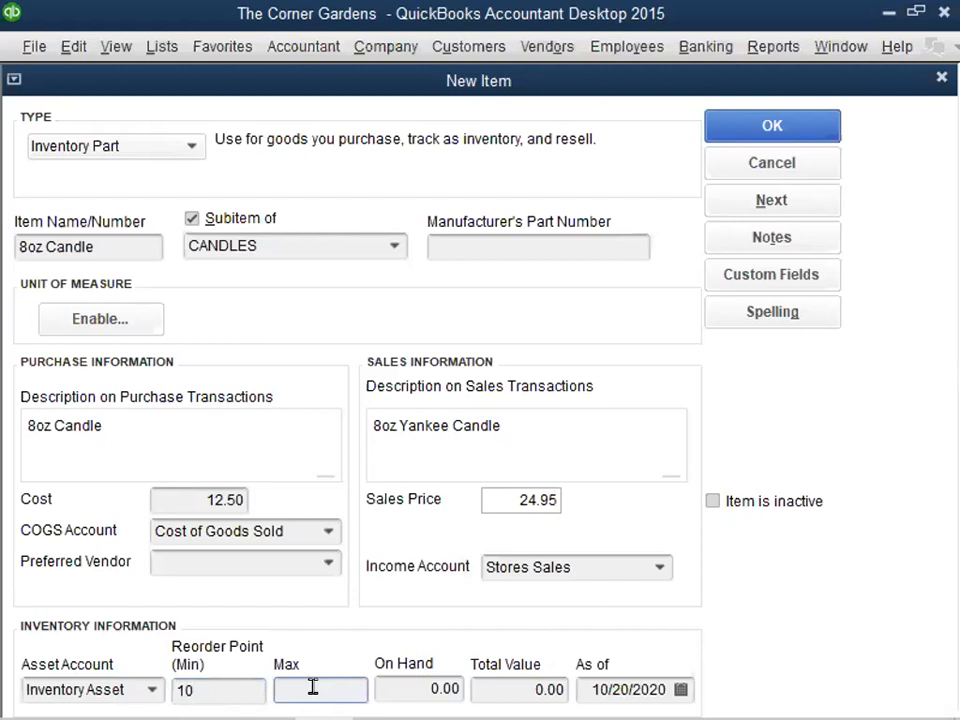
type("40")
left_click(760, 203)
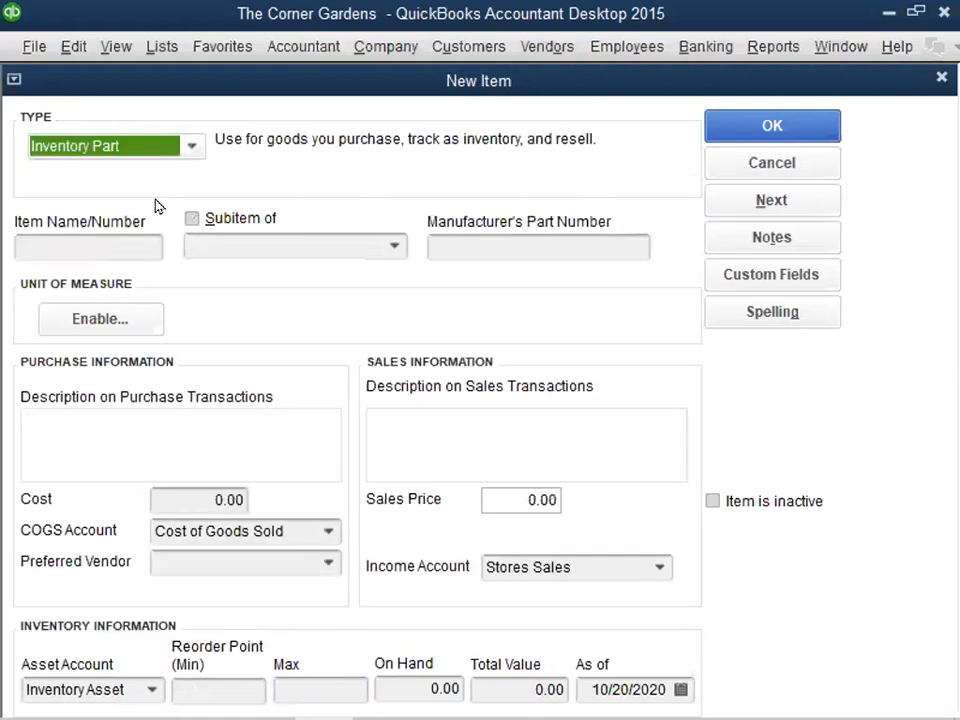
- Name the new inventory part 4oz Candle and make it a subitem of CANDLES
left_click(110, 239)
type("8")
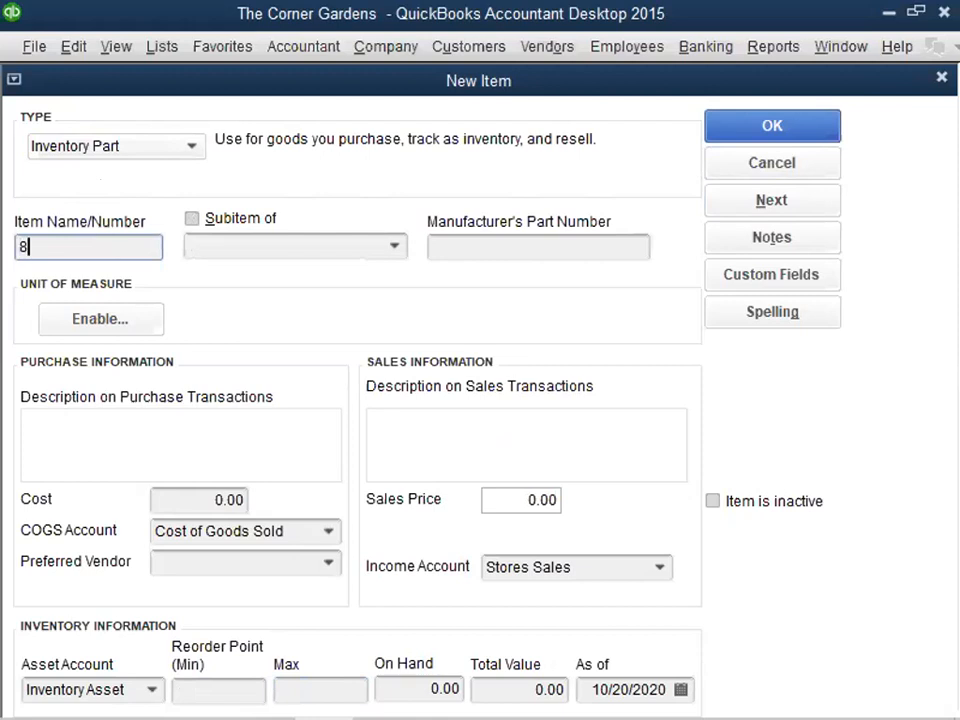
type("oz Candle")
key("Home")
key("Delete")
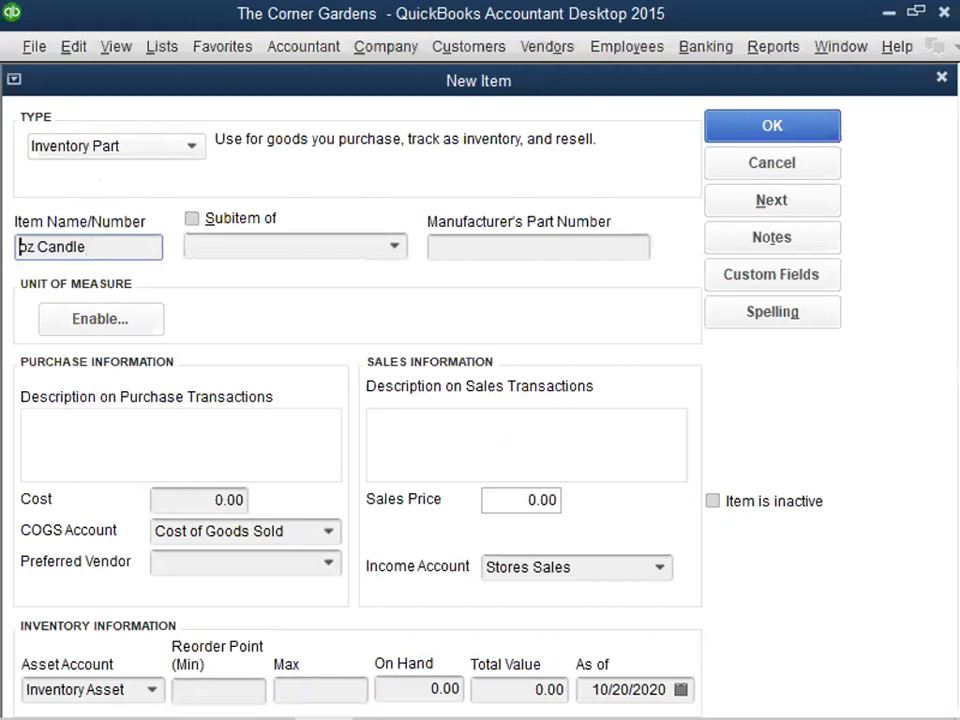
type("4")
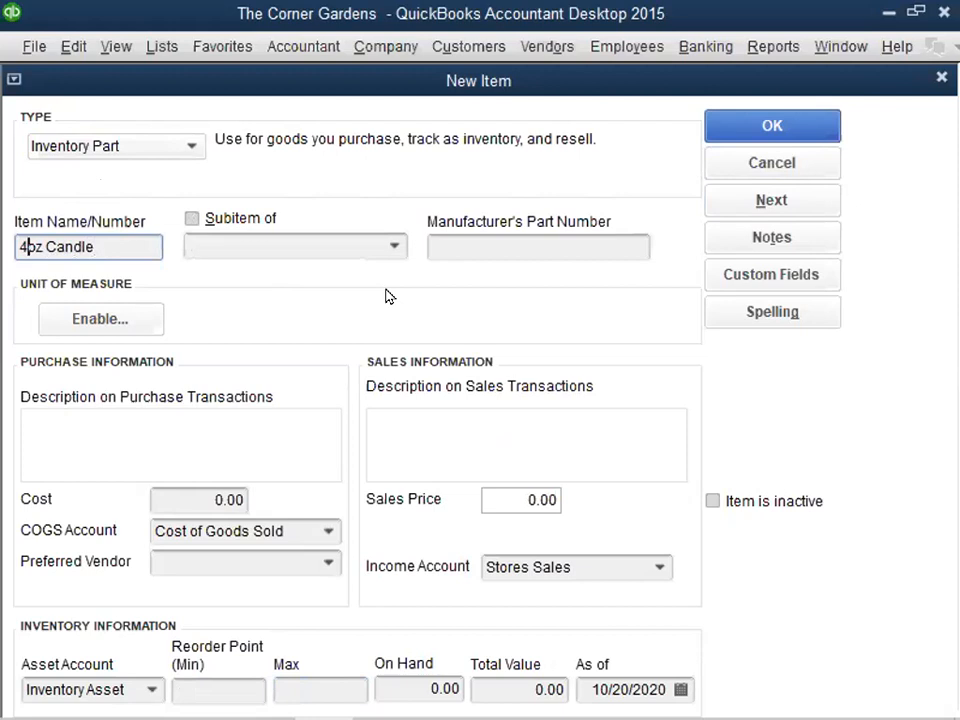
left_click(191, 217)
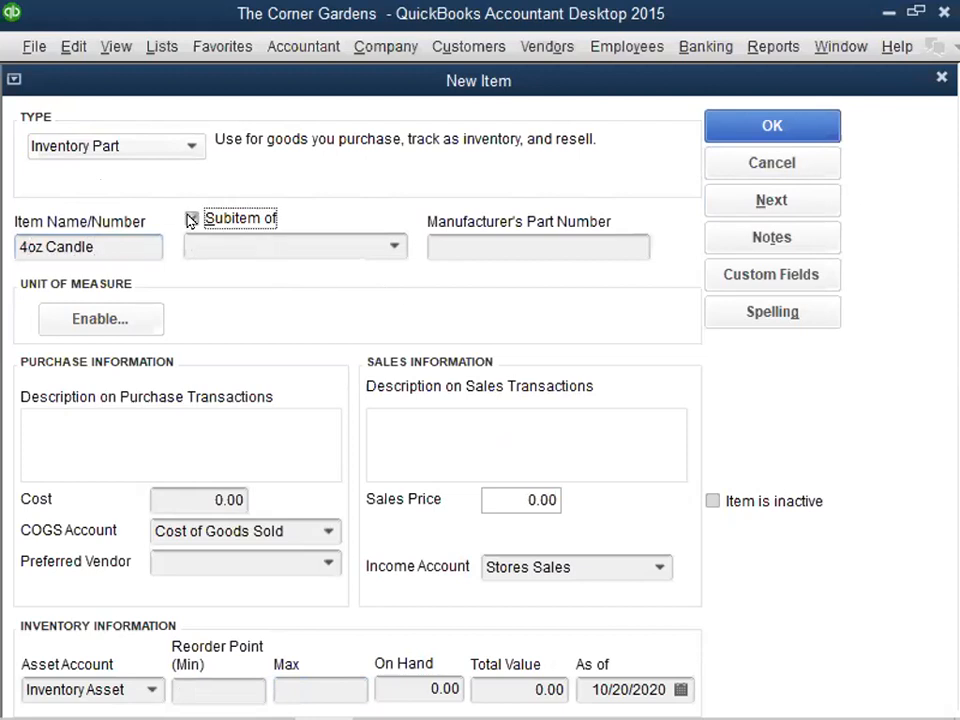
left_click(396, 248)
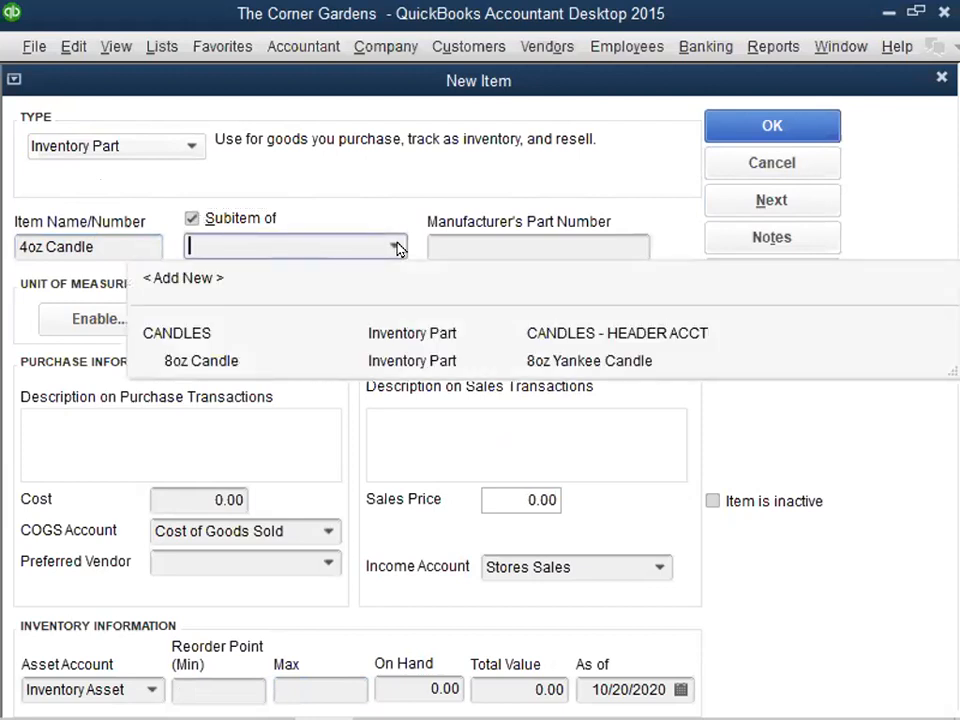
left_click(180, 335)
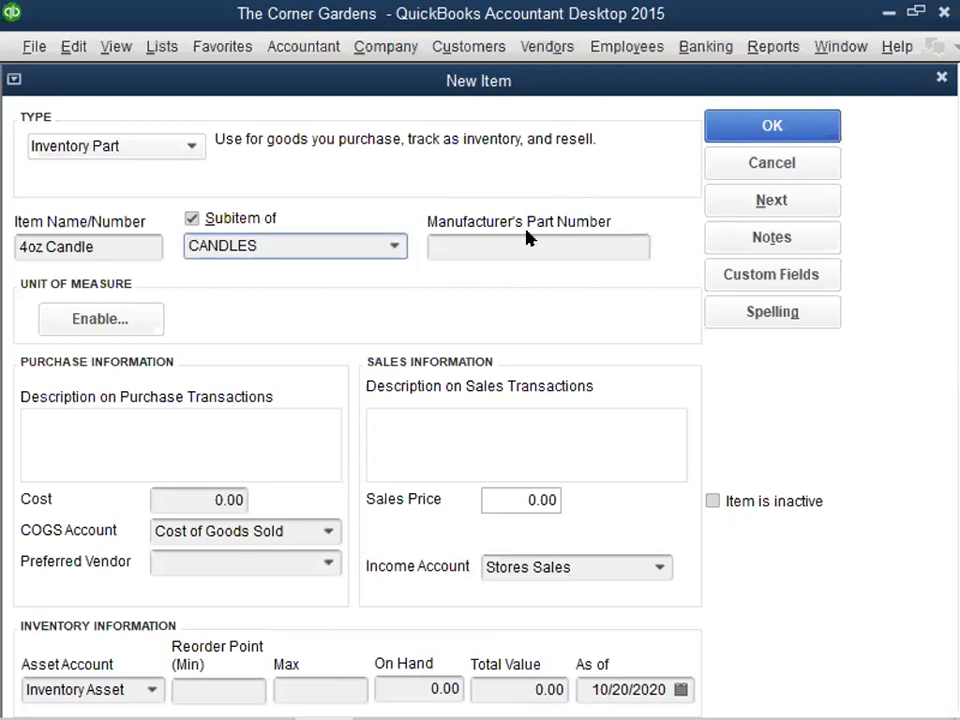
- Enter "4oz Yankee Candle" as the purchase description and set the item's cost to 9.95
left_click(66, 424)
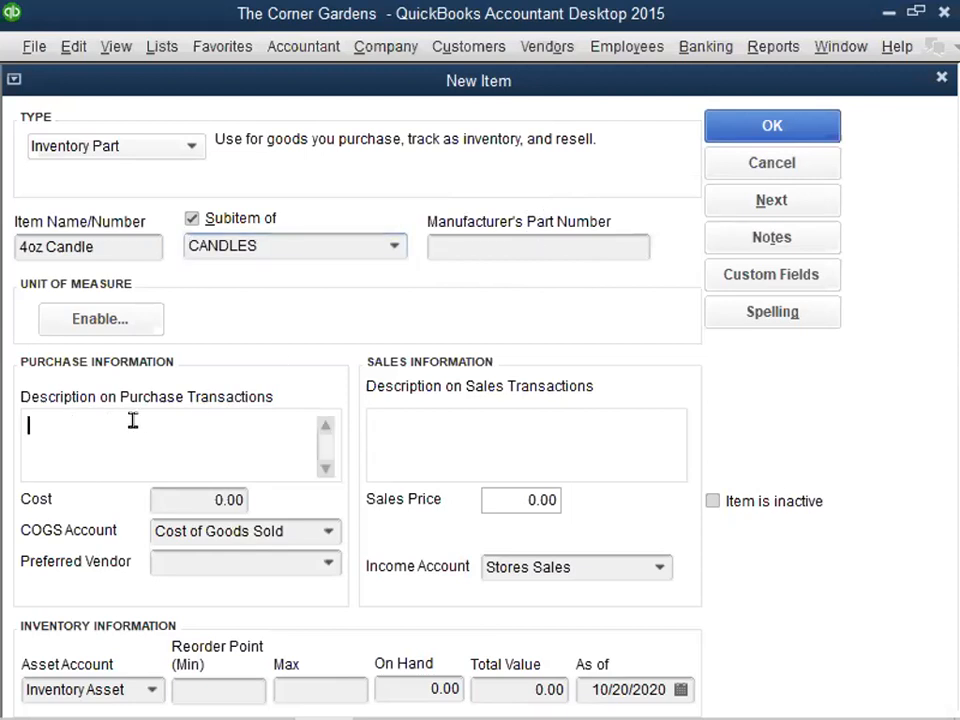
type("4oz Yankee")
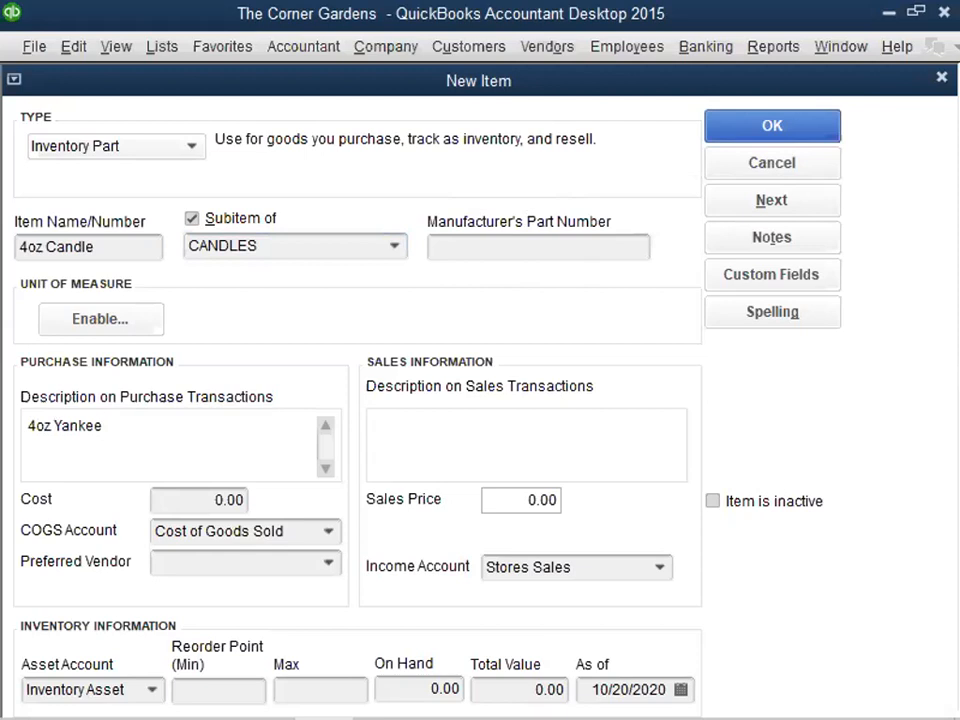
type(" Candle")
key("Tab")
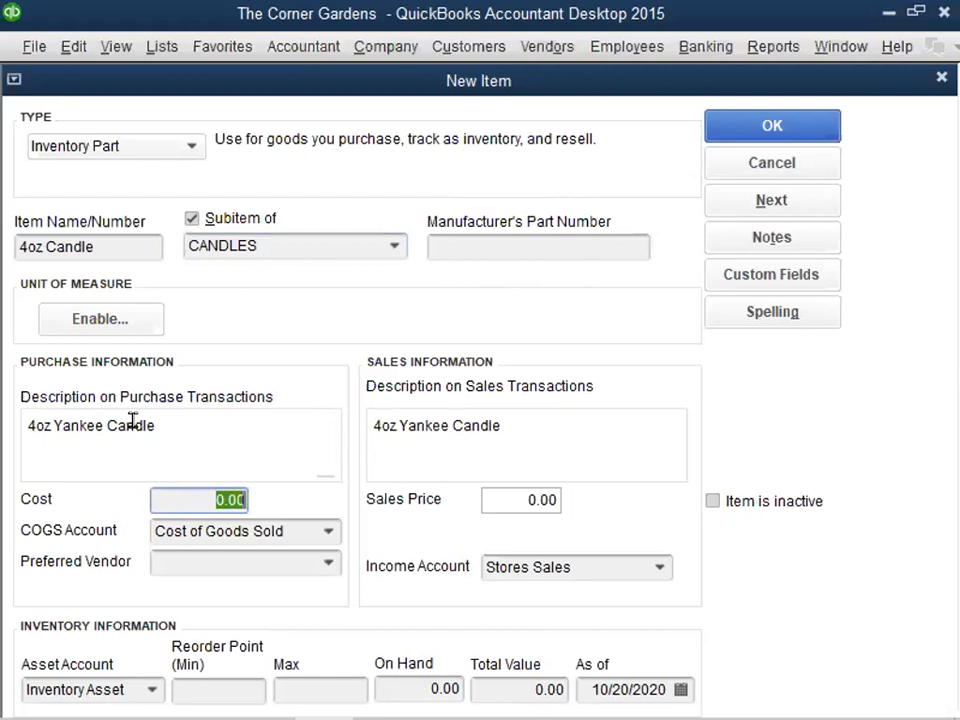
type("9.95")
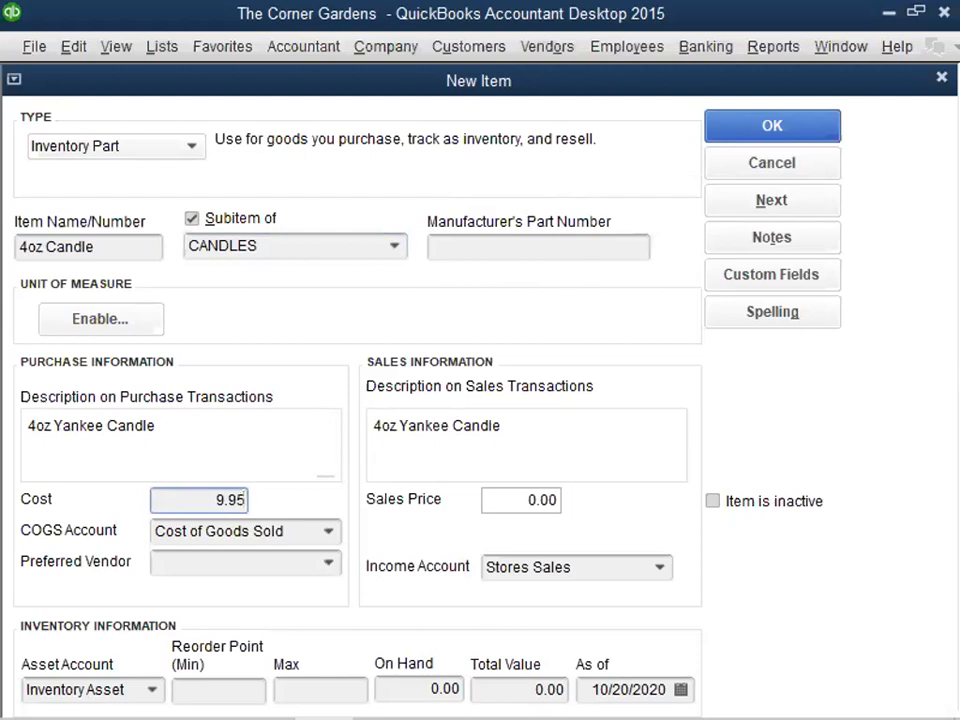
- Set the 4oz Candle's sales price to 19.95
key("Tab")
key("Tab")
key("Tab")
key("Tab")
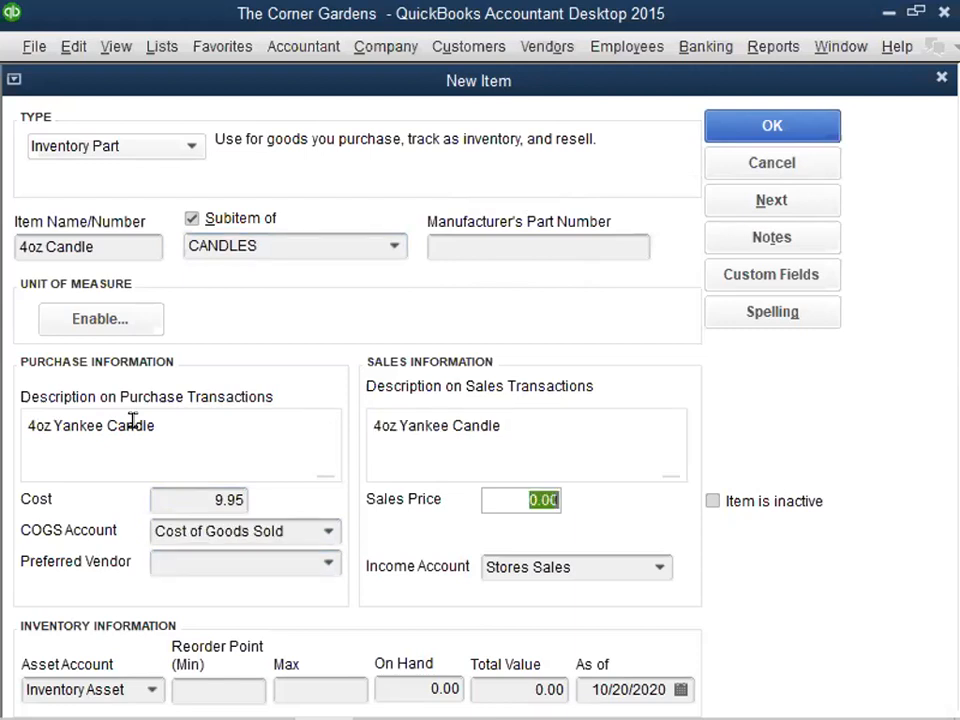
type("19.95")
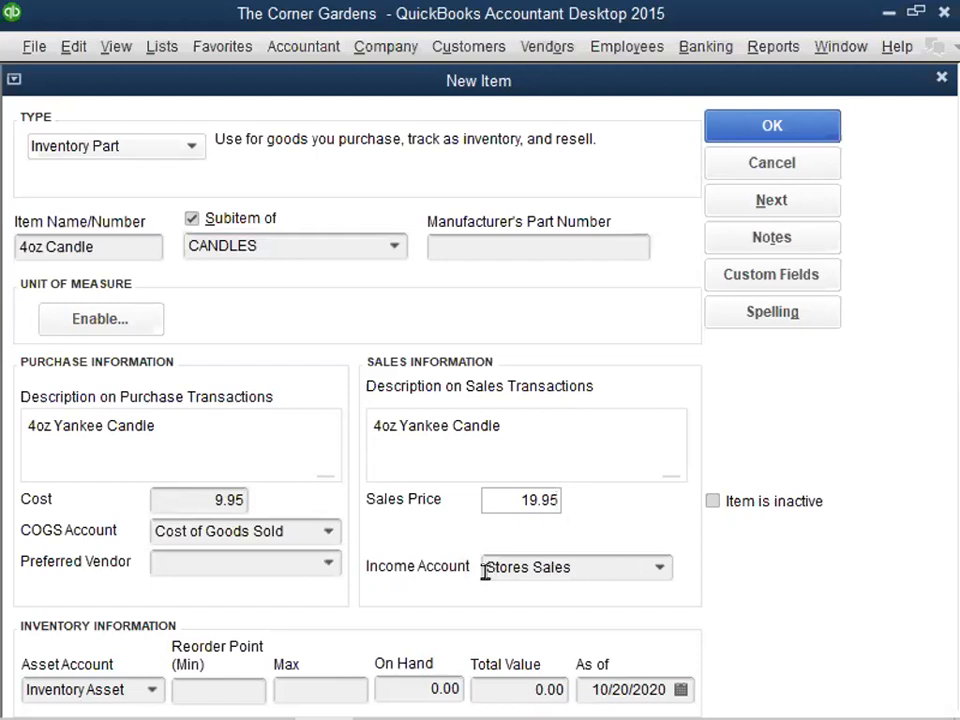
- Set the 4oz Candle's reorder point minimum to 20 and maximum to 50, and save the item
left_click(219, 687)
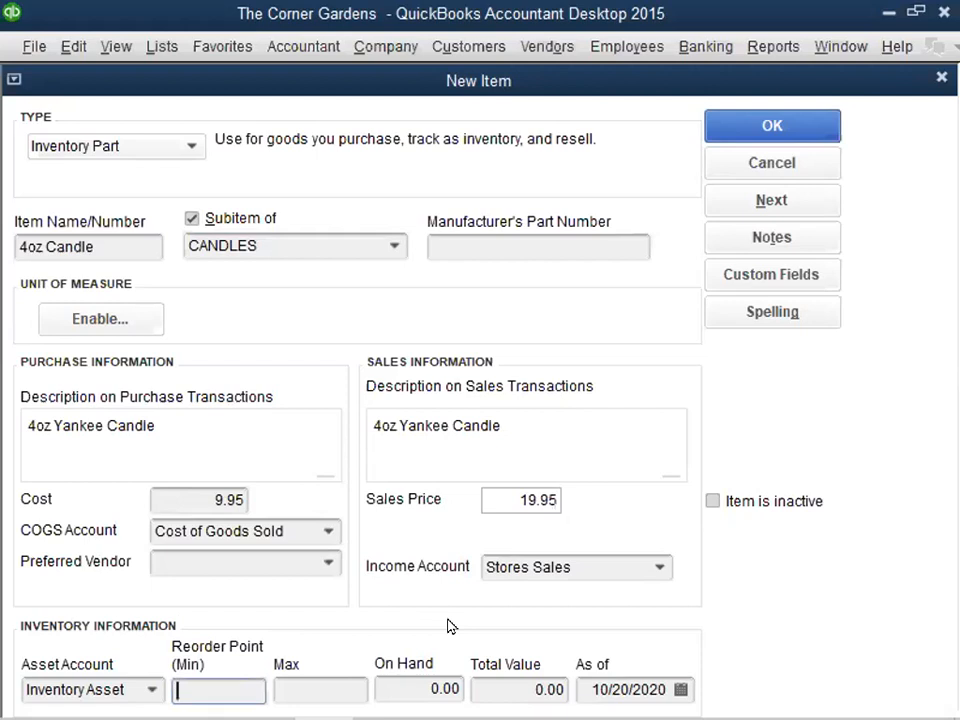
type("20")
left_click(347, 687)
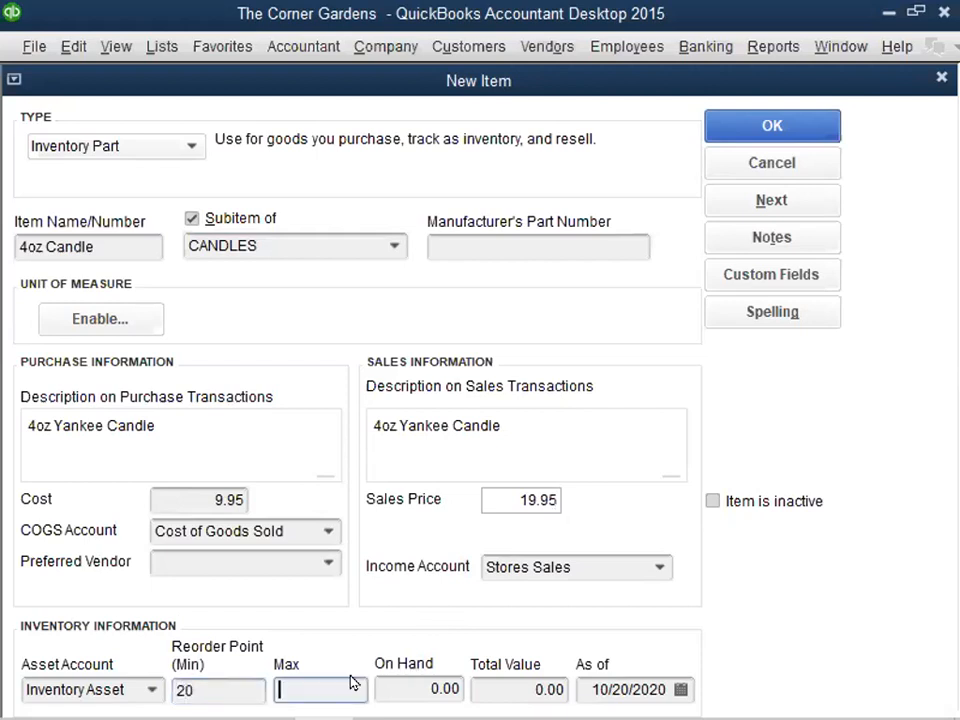
type("50")
left_click(772, 126)
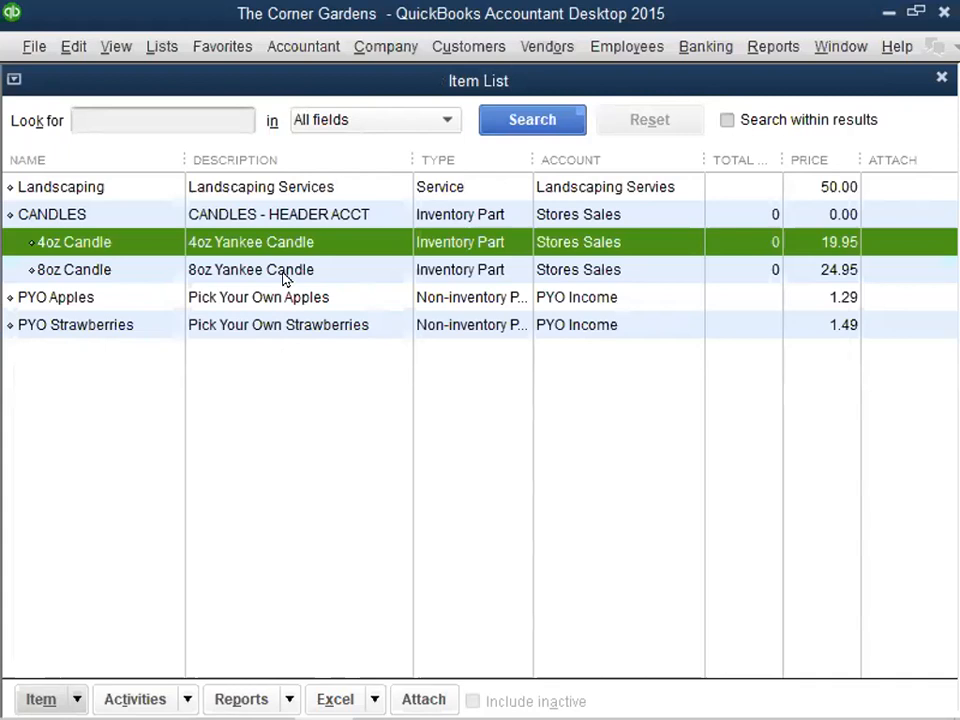
right_click(250, 238)
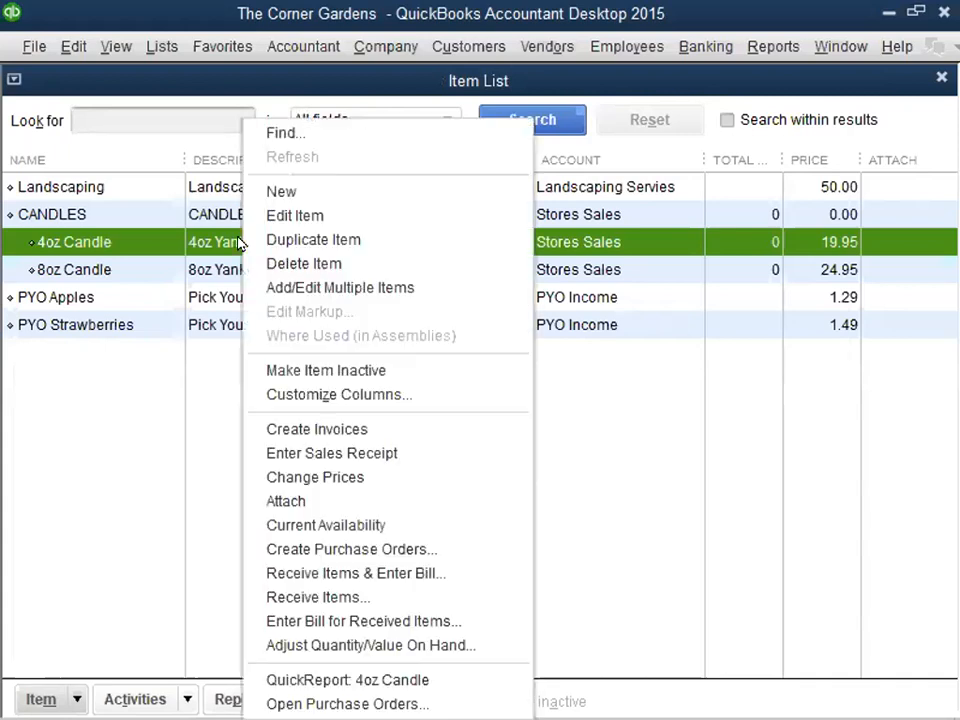
left_click(283, 191)
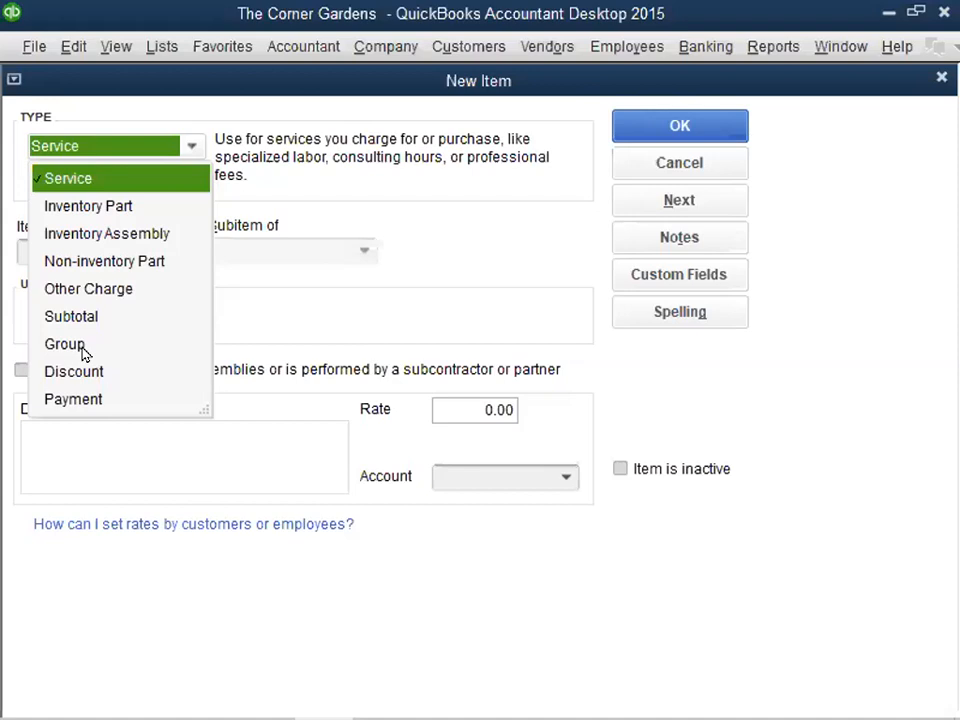
left_click(188, 147)
left_click(679, 162)
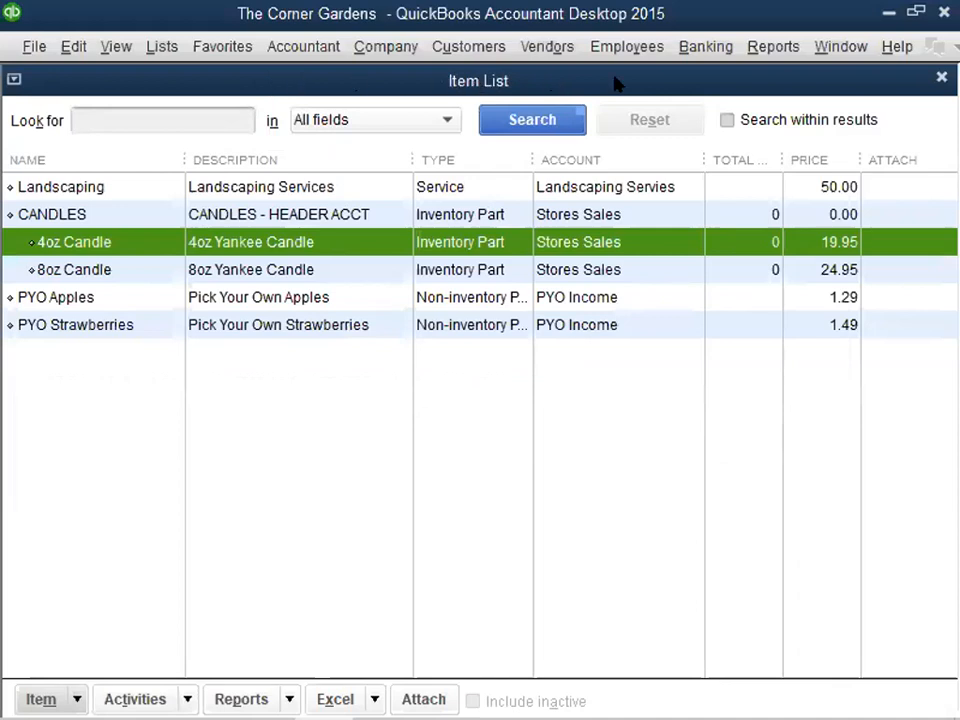
- Close the item list and display the icon bar along the top
left_click(941, 78)
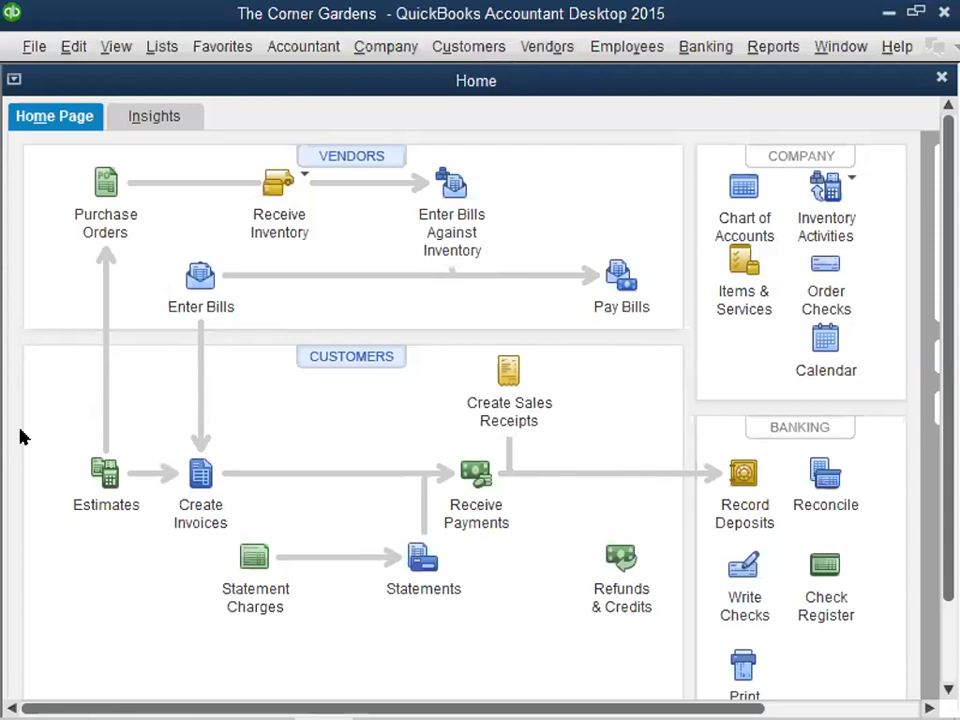
left_click(118, 50)
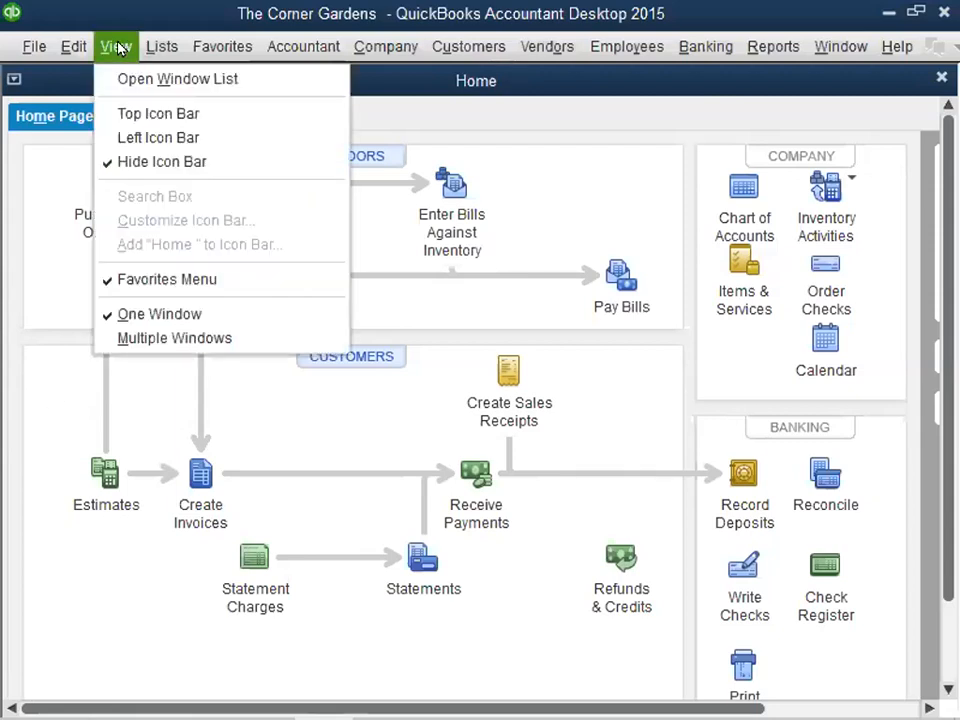
left_click(144, 115)
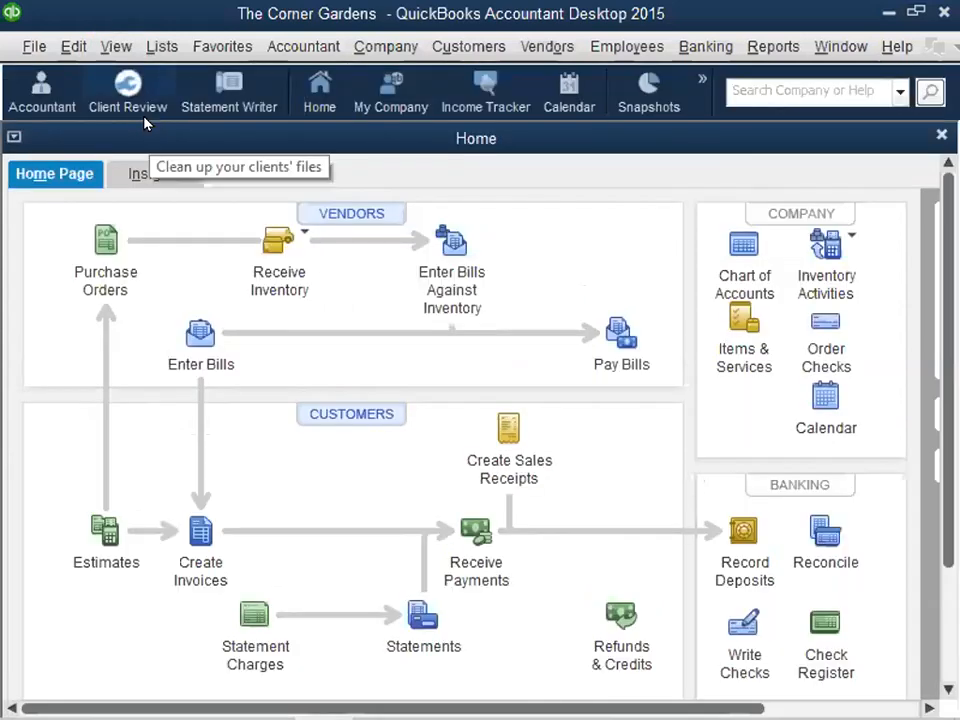
left_click(700, 82)
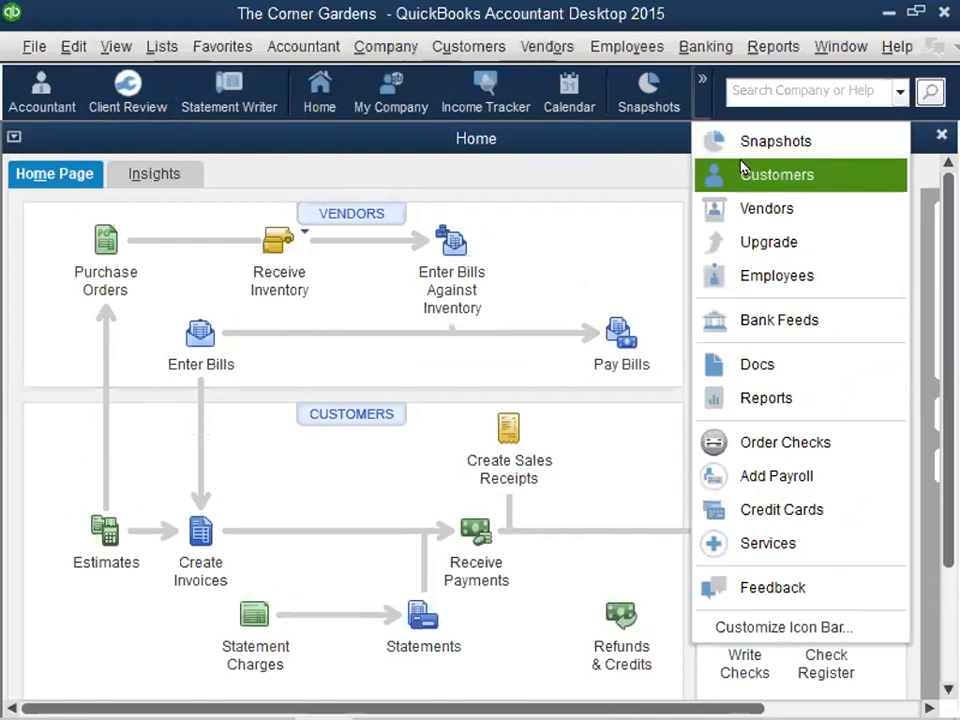
left_click(579, 279)
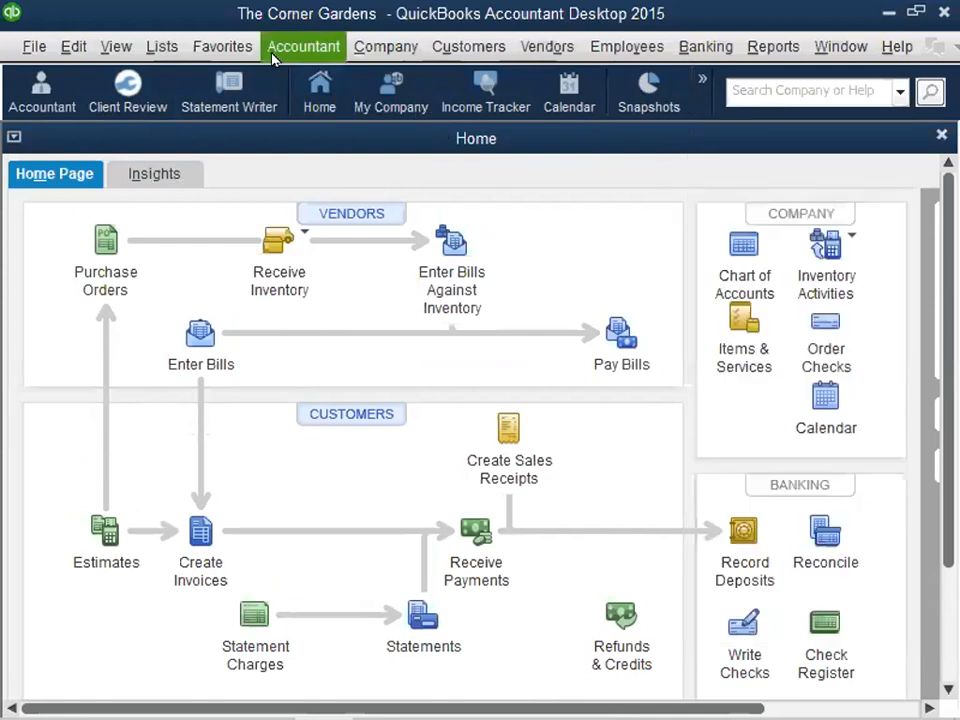
left_click(462, 50)
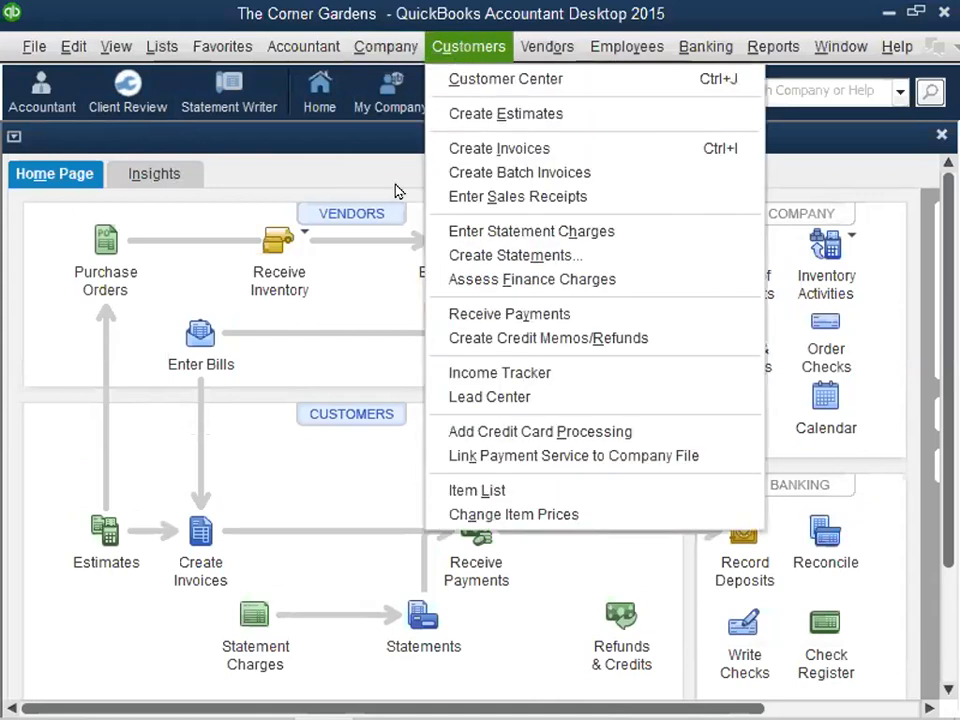
left_click(328, 478)
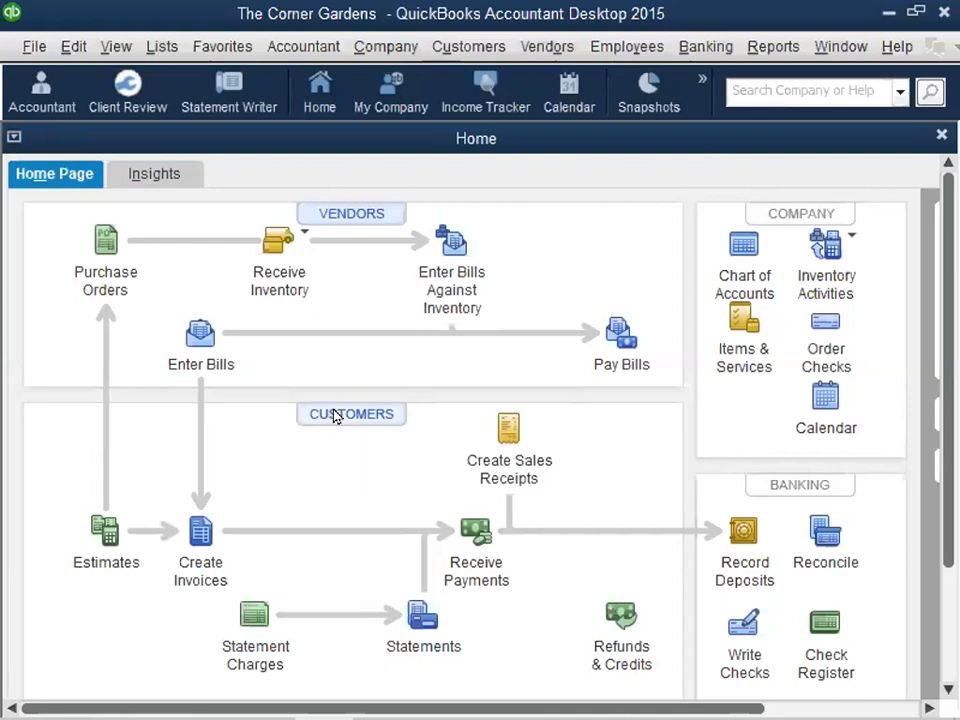
- Open the Customer Center and start a new customer record, ready for entering the customer name
left_click(335, 415)
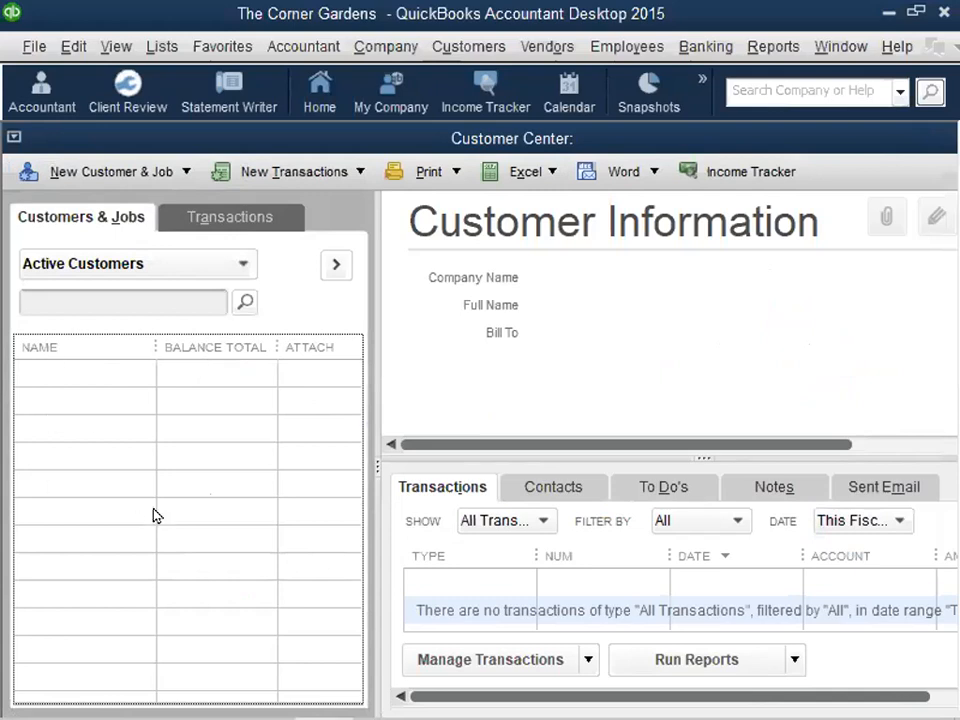
left_click(62, 174)
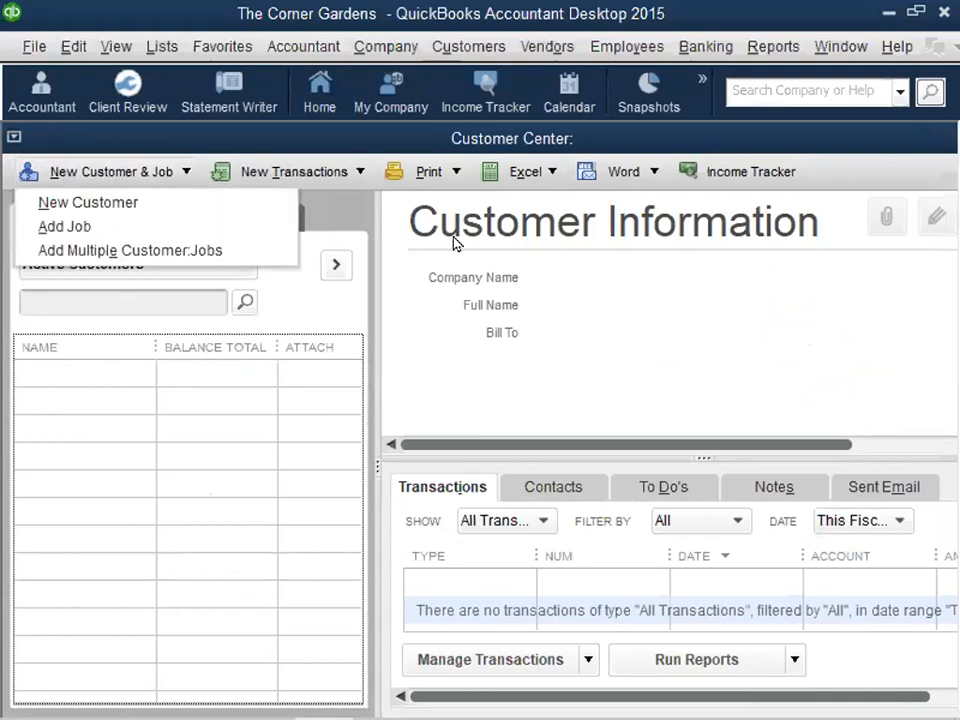
left_click(100, 204)
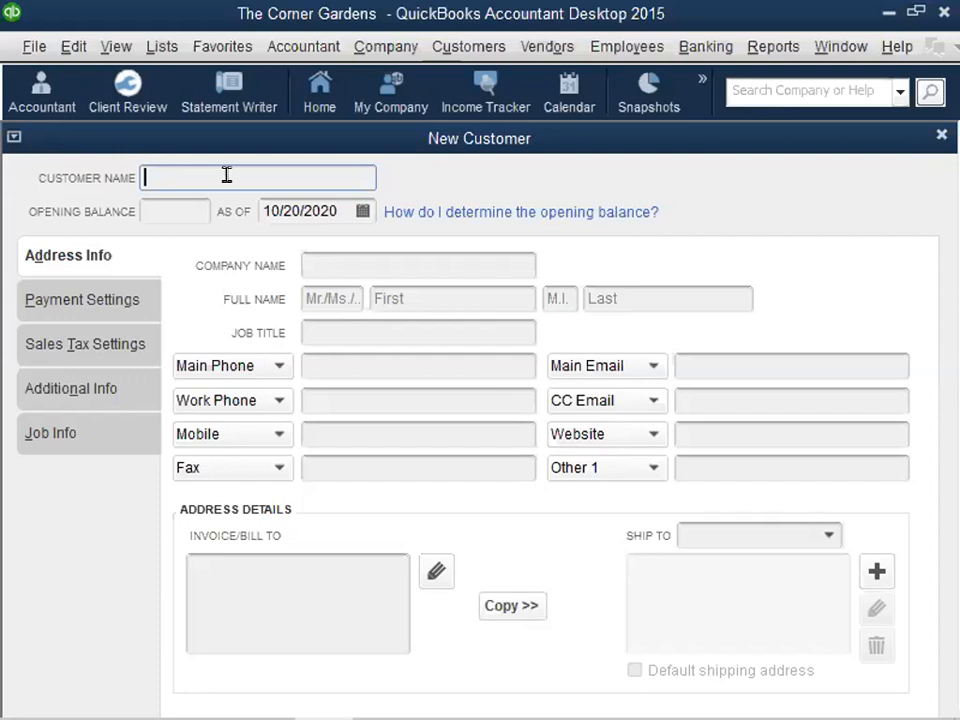
left_click(423, 291)
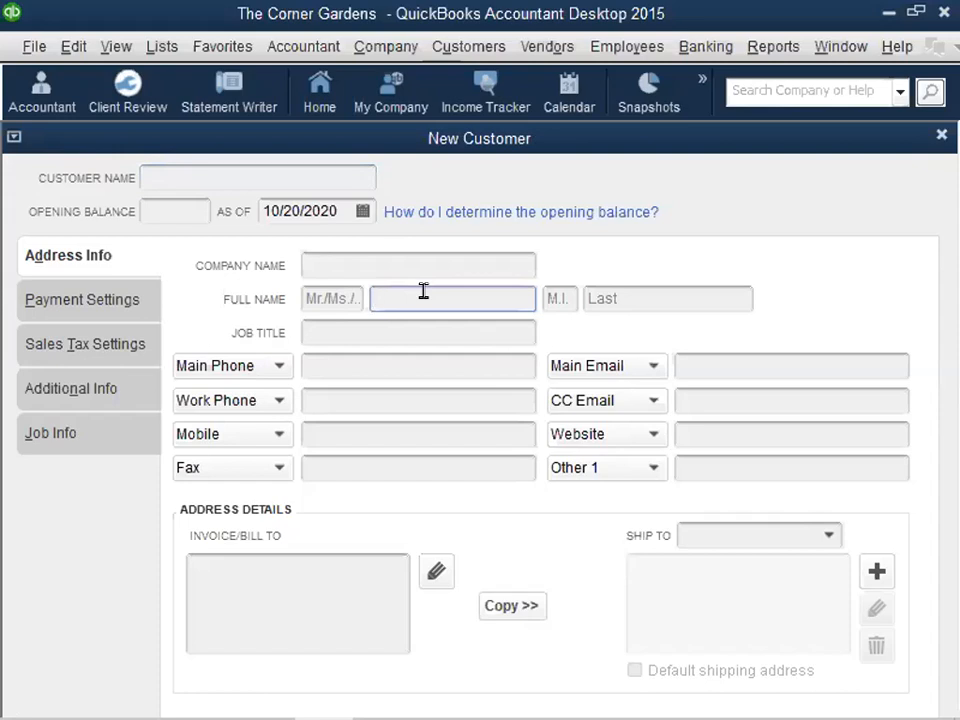
left_click(219, 170)
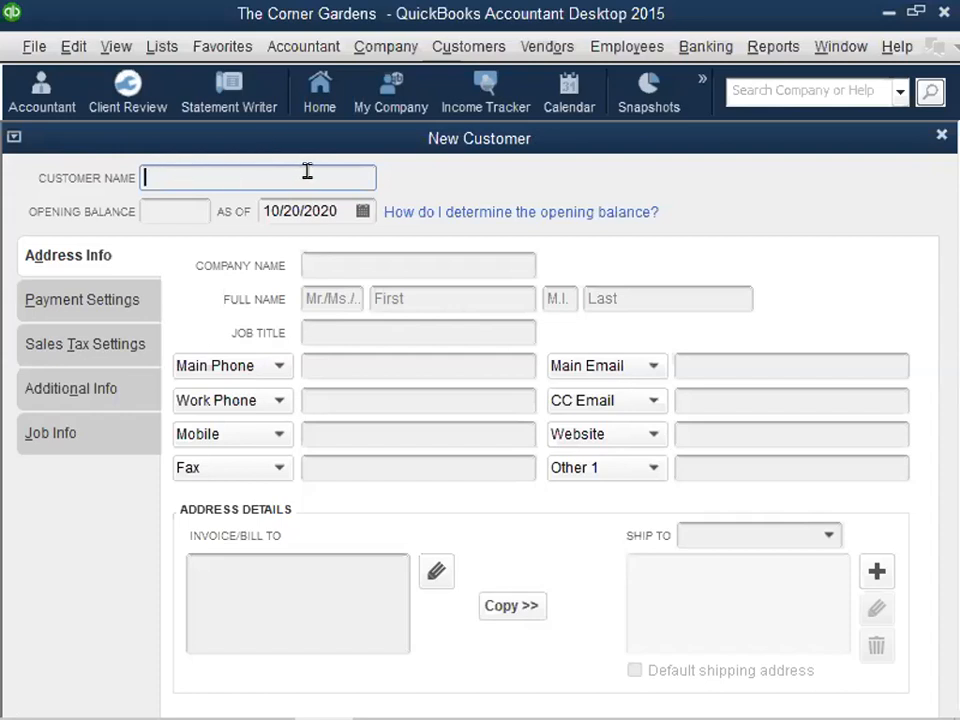
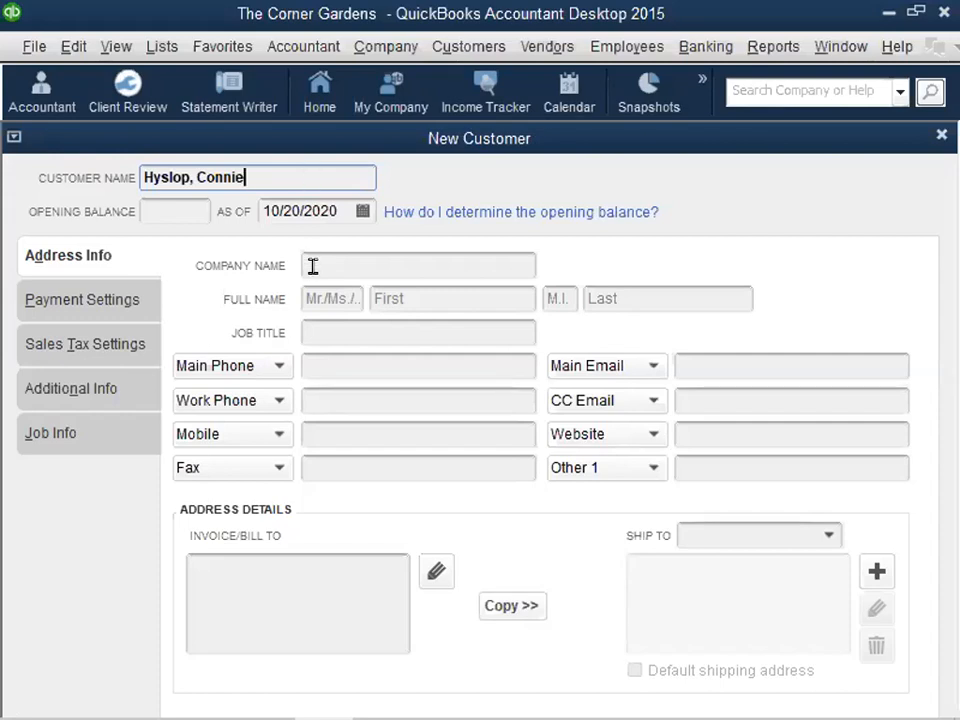
- Enter the customer's name as last name, first name, and fill in the matching first and last name fields
left_click(396, 289)
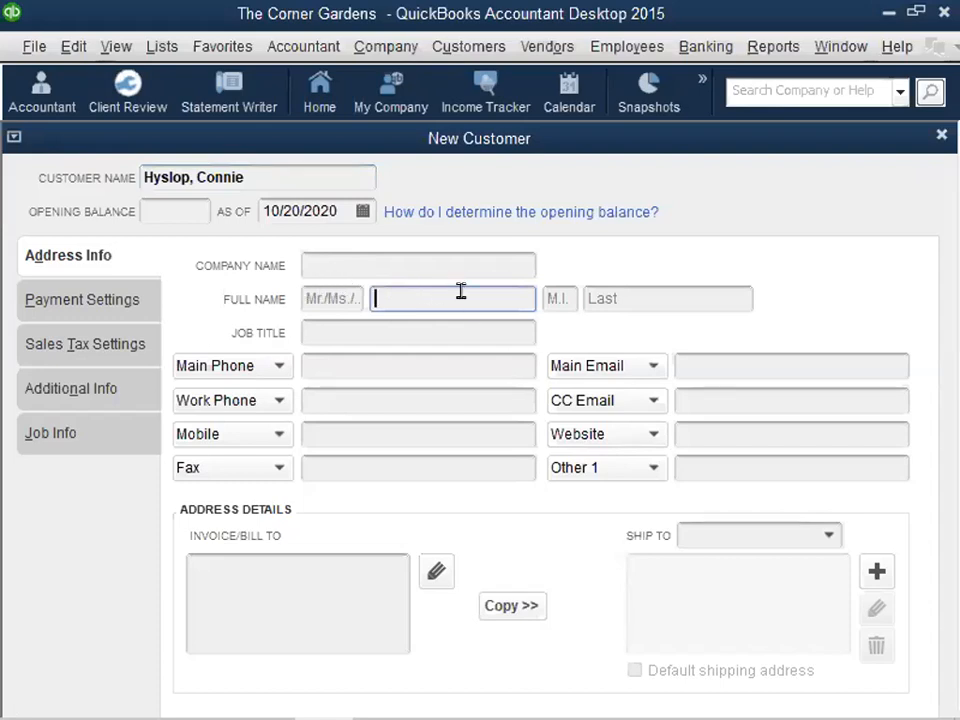
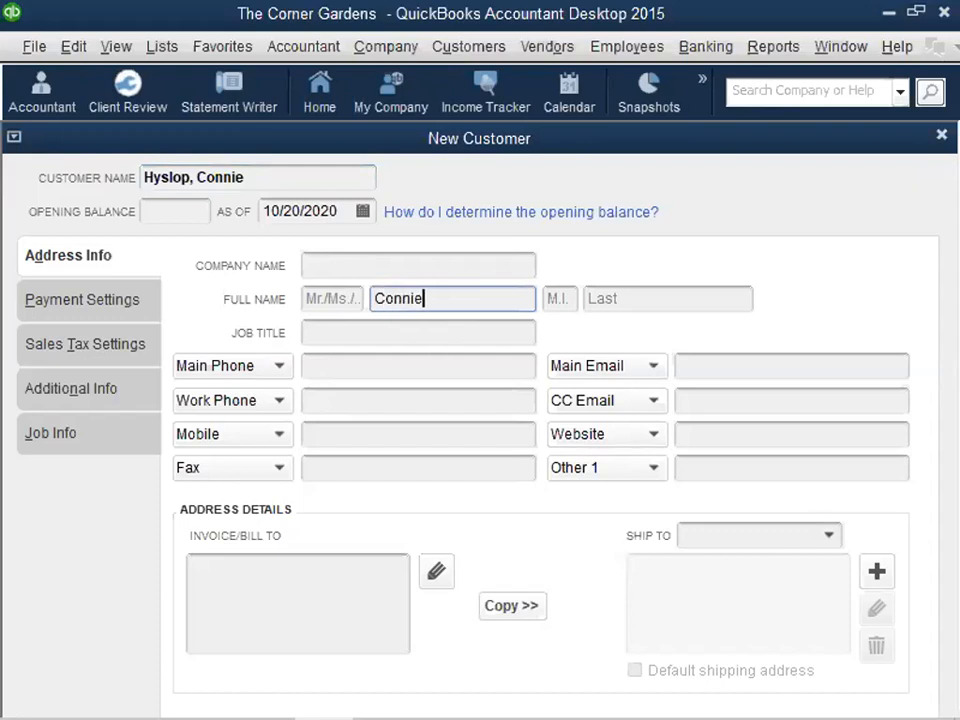
key("Tab")
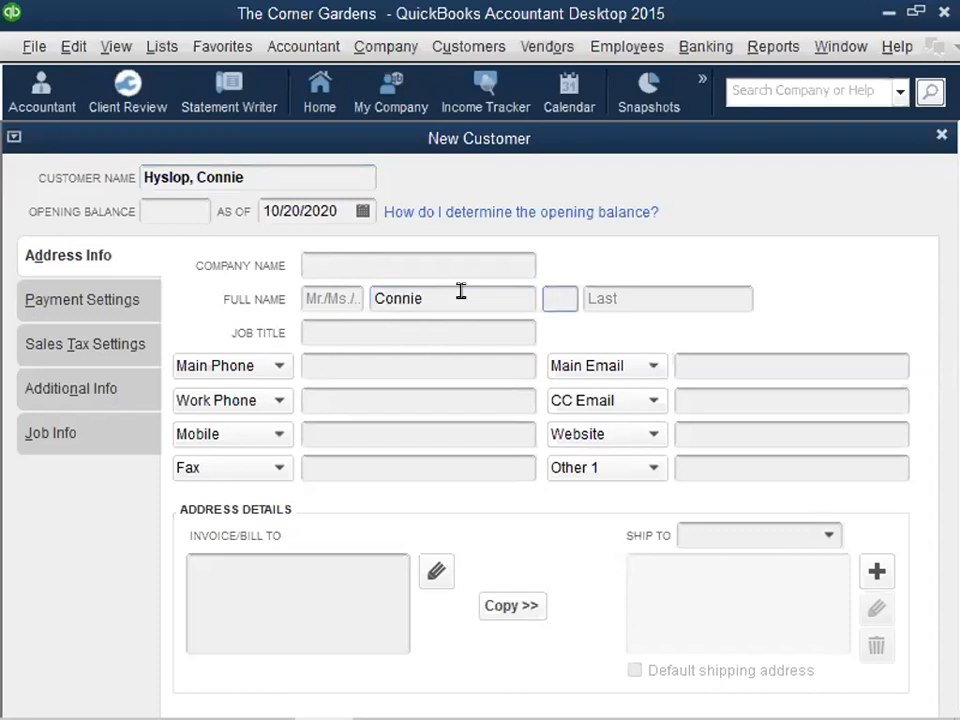
key("Tab")
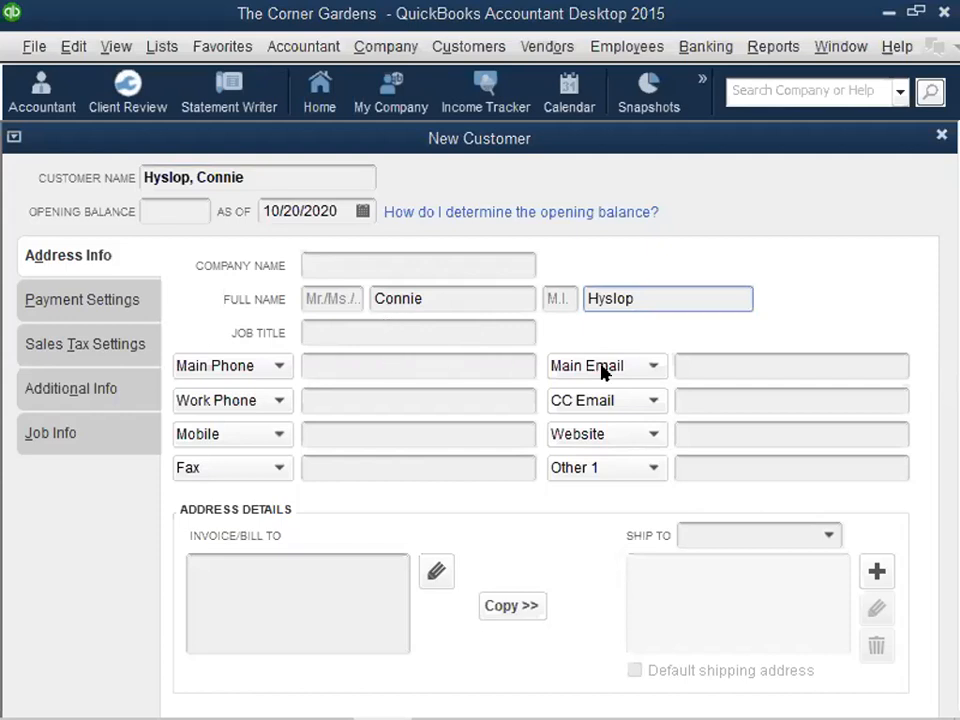
left_click(697, 362)
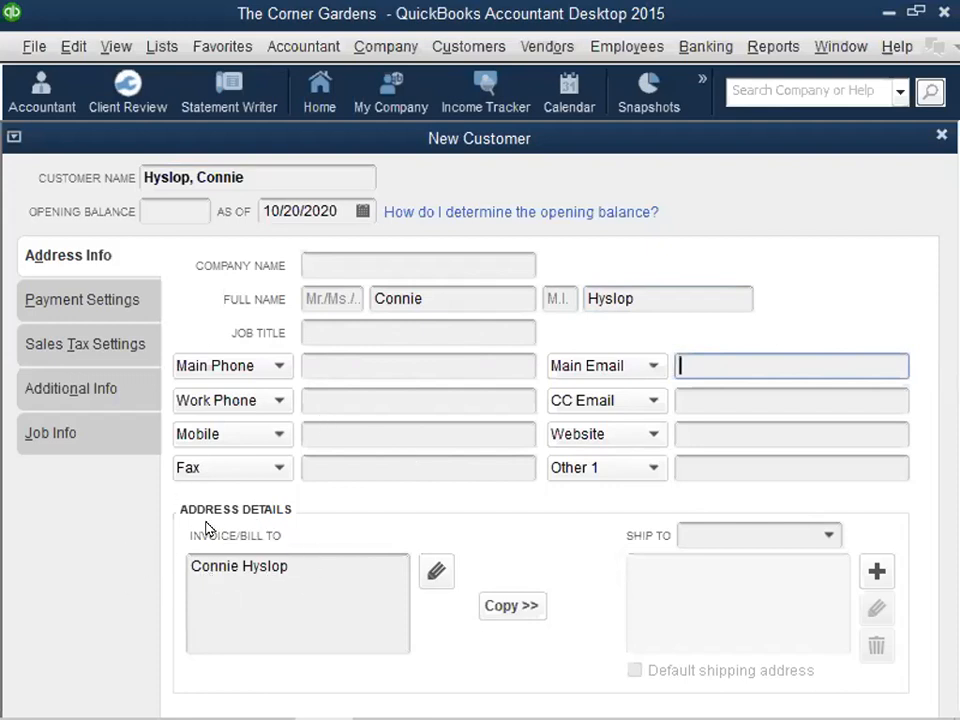
- Add the customer's street, city, state and ZIP code beneath the name in the Invoice/Bill To address
left_click(294, 565)
key("Return")
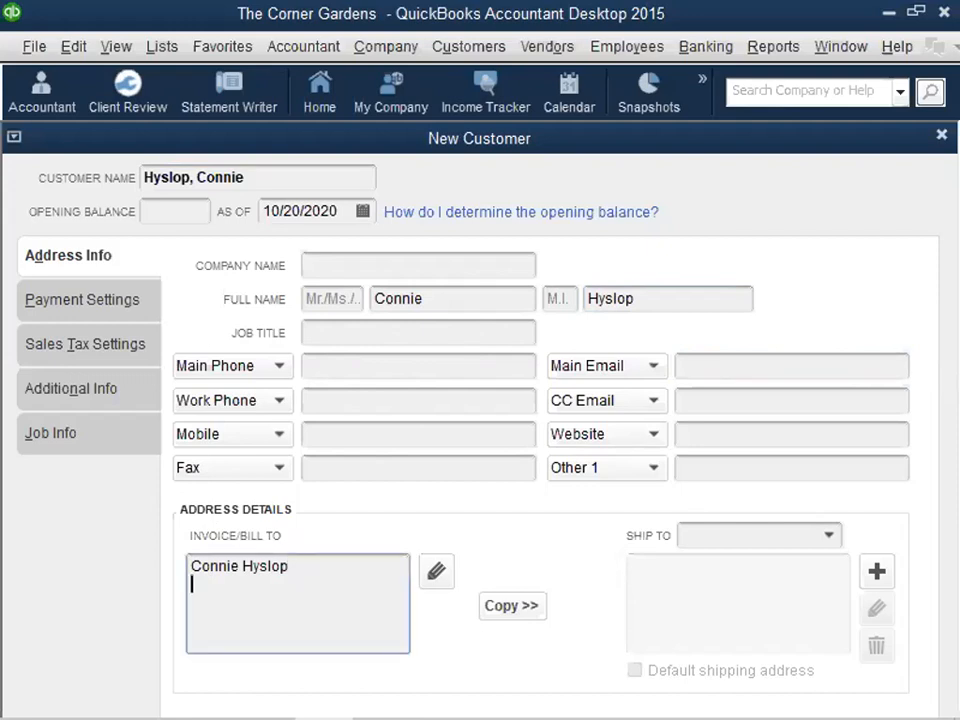
key("Return")
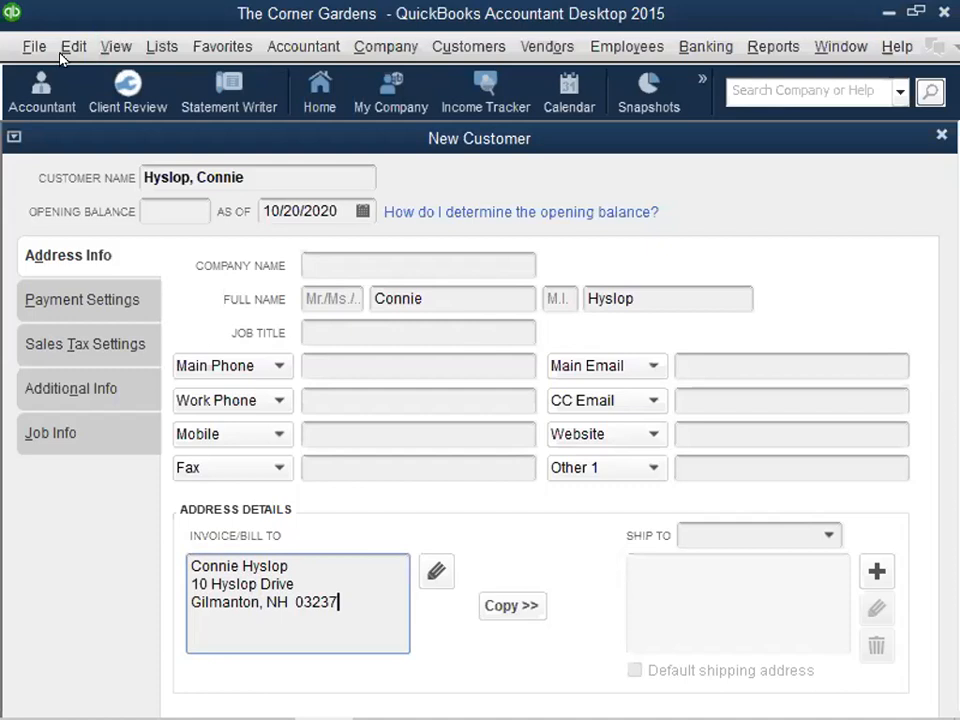
- Hide the icon bar and set the new customer's payment terms to Net 30
left_click(116, 46)
left_click(124, 163)
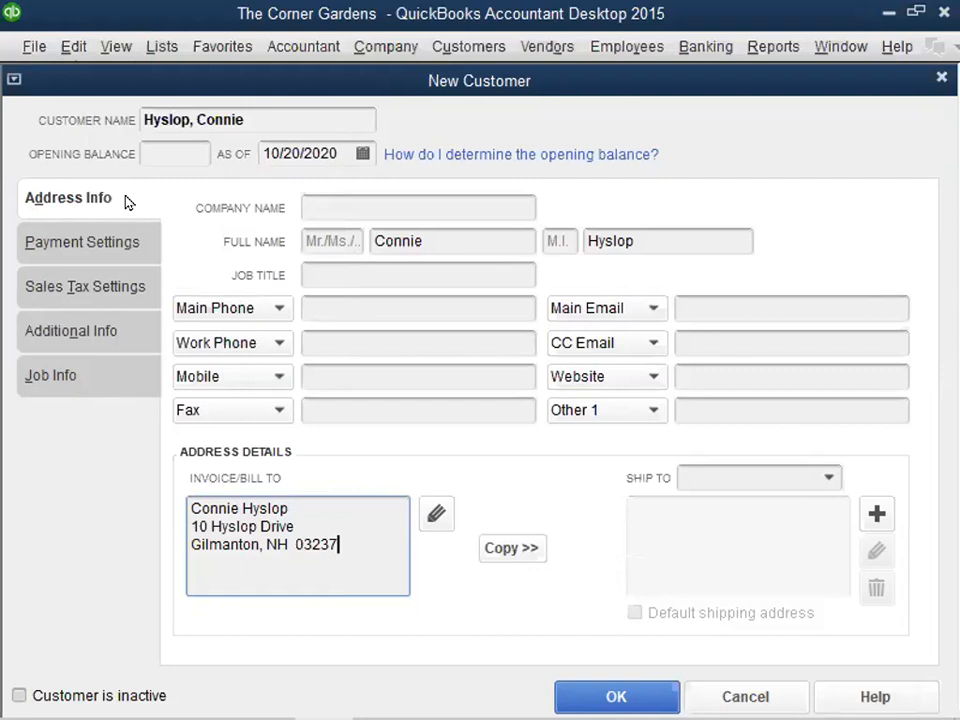
left_click(90, 243)
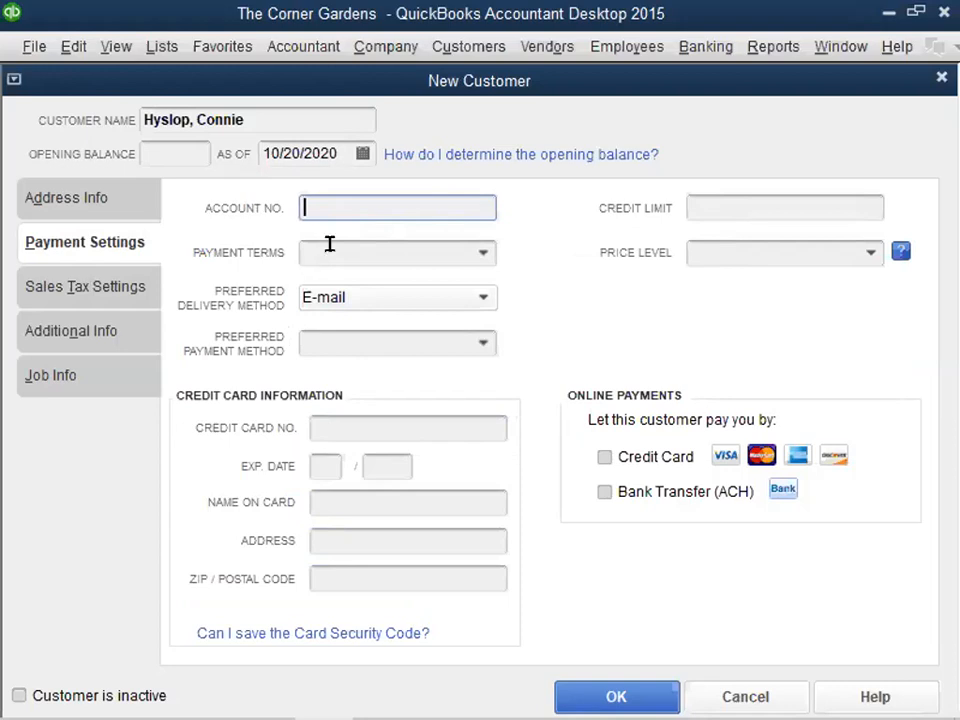
left_click(481, 256)
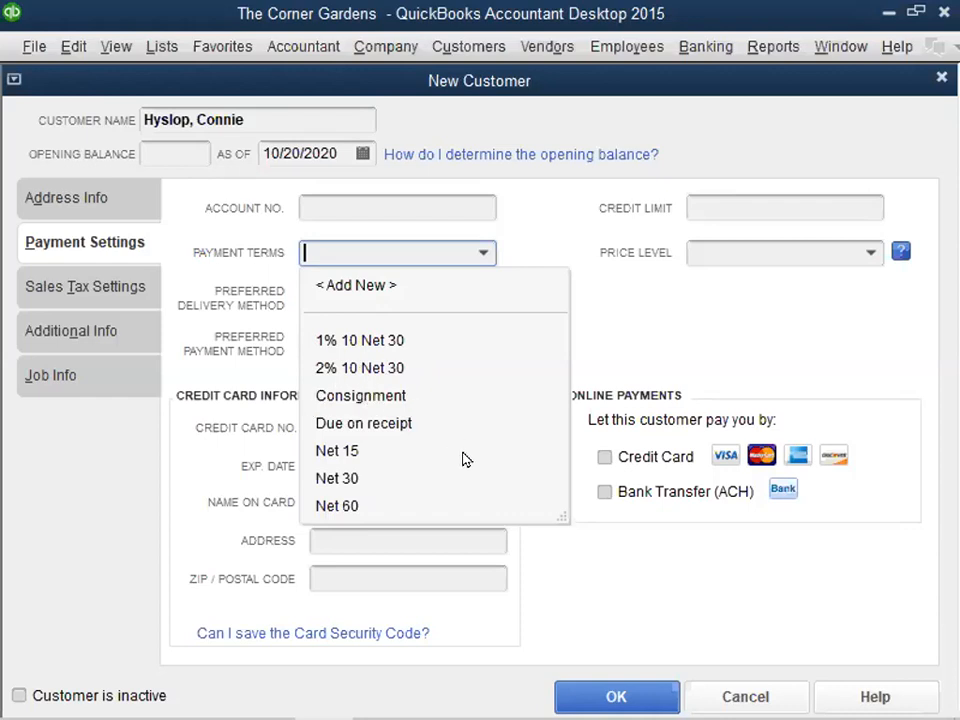
left_click(481, 251)
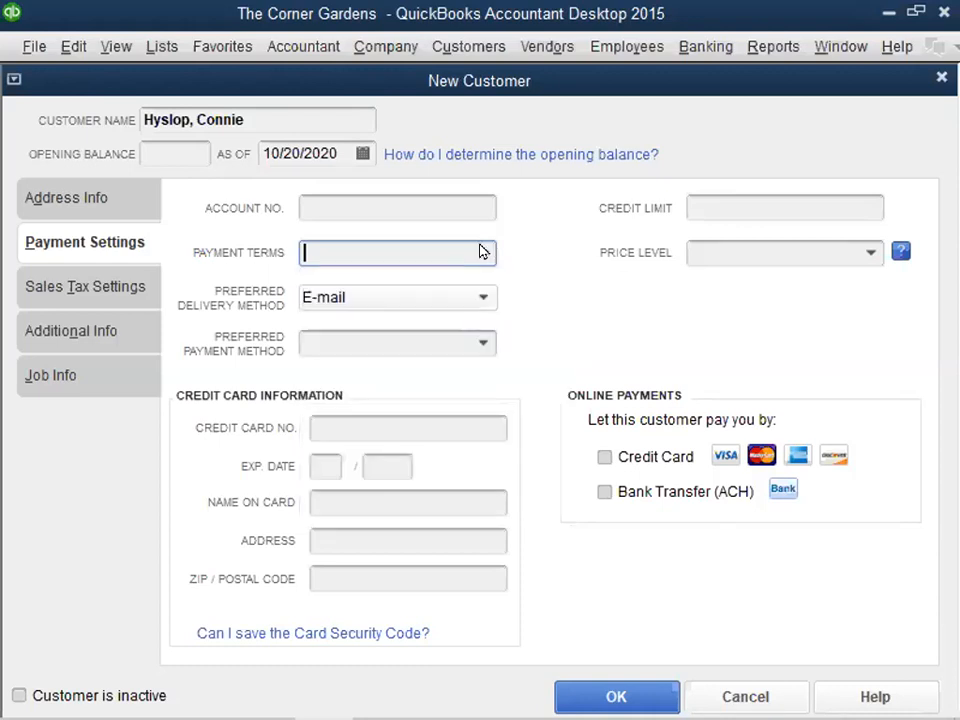
left_click(68, 199)
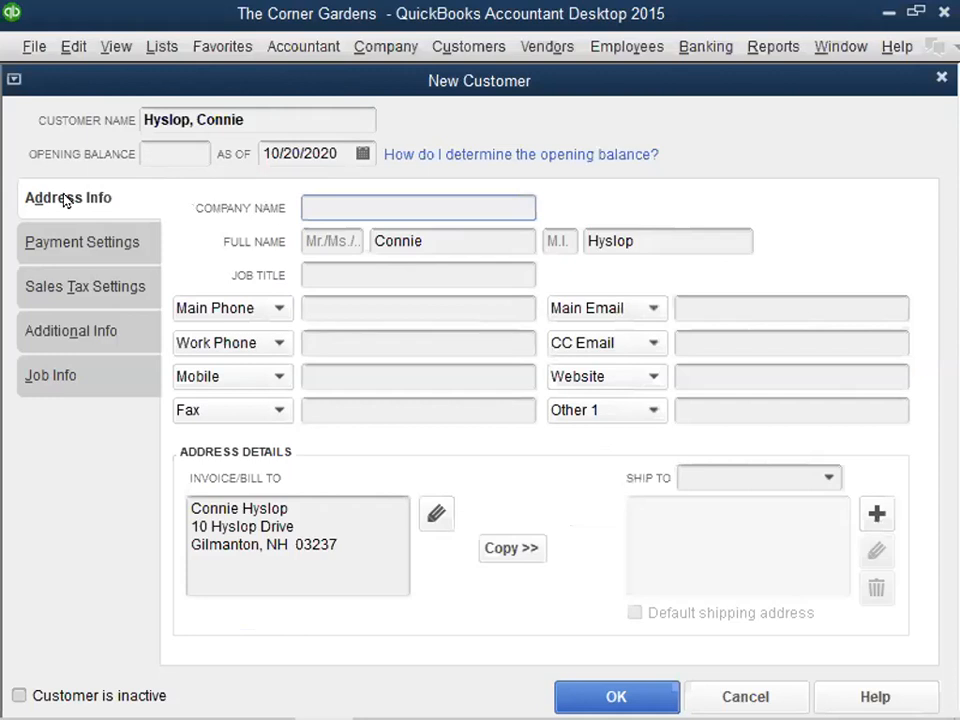
left_click(71, 246)
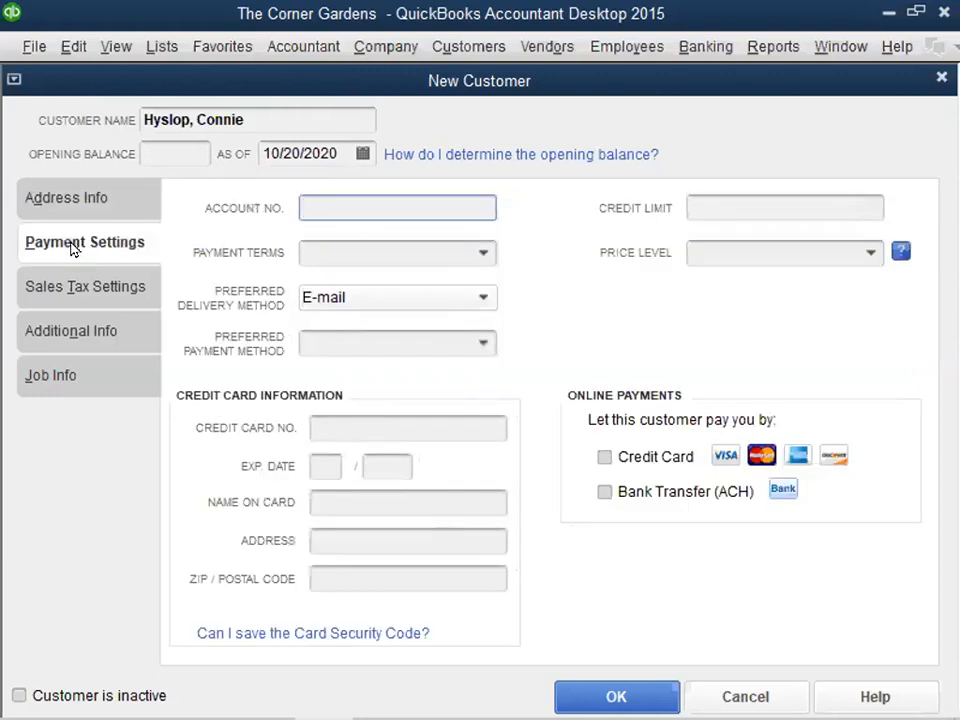
left_click(484, 256)
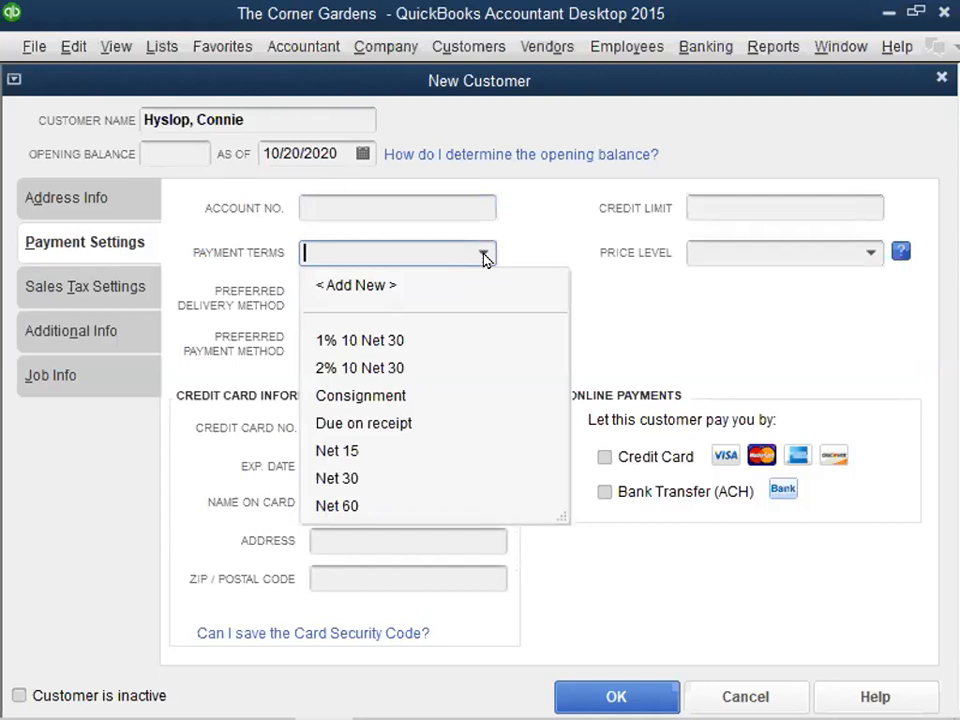
left_click(336, 478)
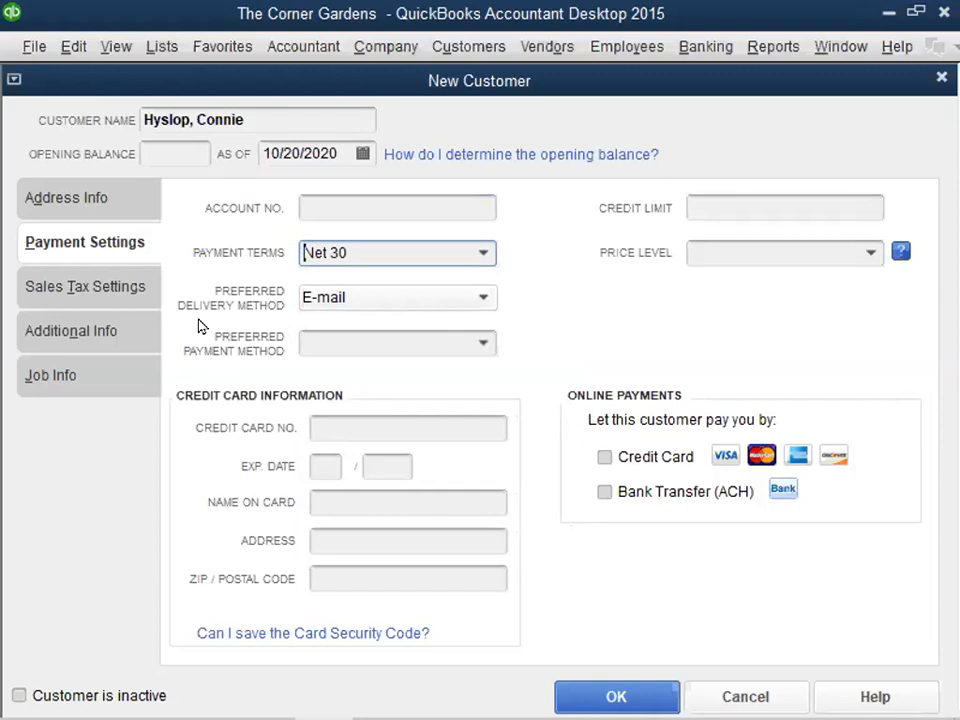
- Choose E-mail as the preferred delivery method and review the preferred payment method options without selecting one
left_click(474, 298)
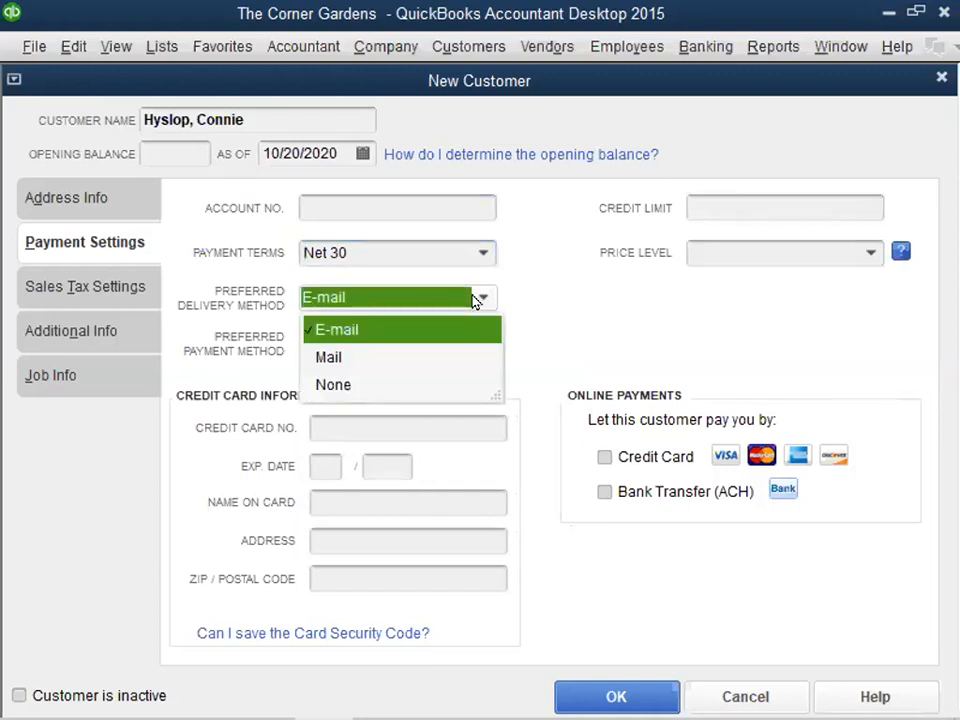
left_click(330, 329)
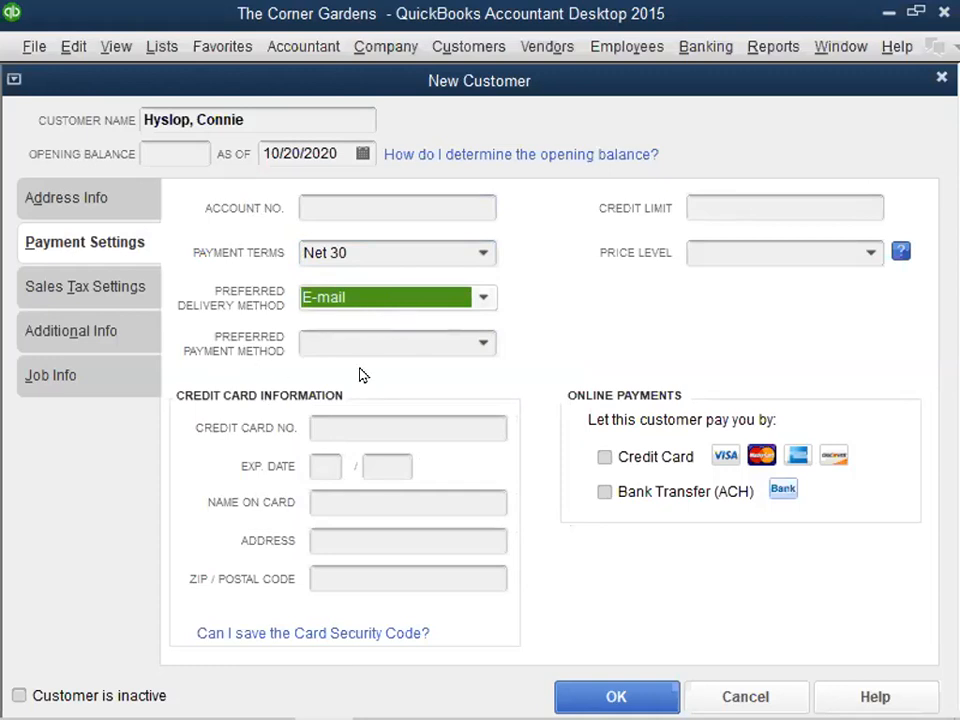
left_click(480, 343)
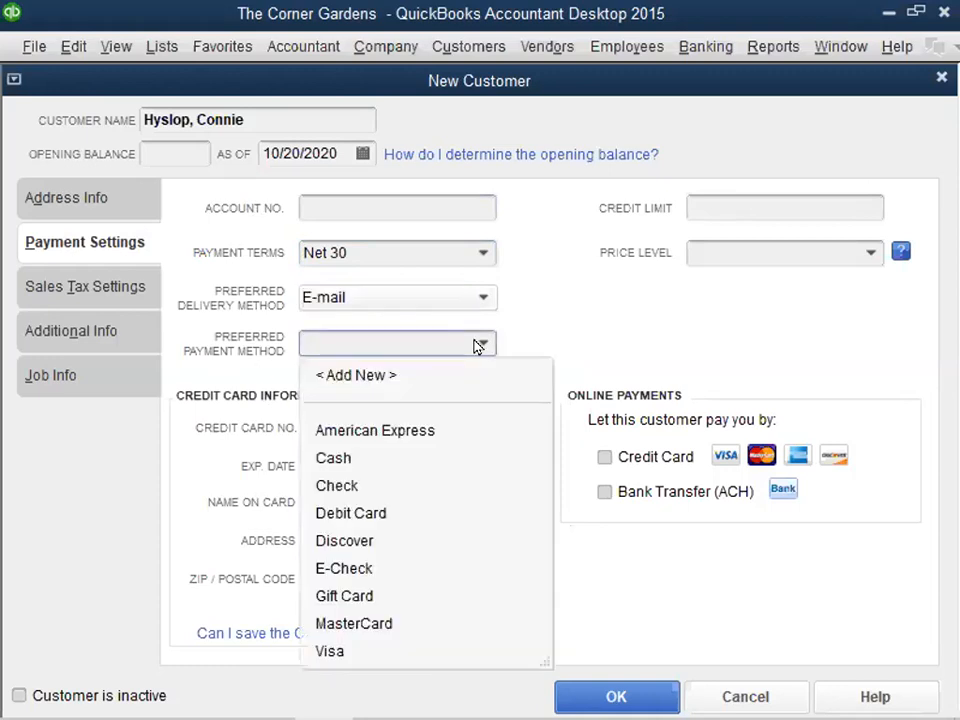
left_click(480, 343)
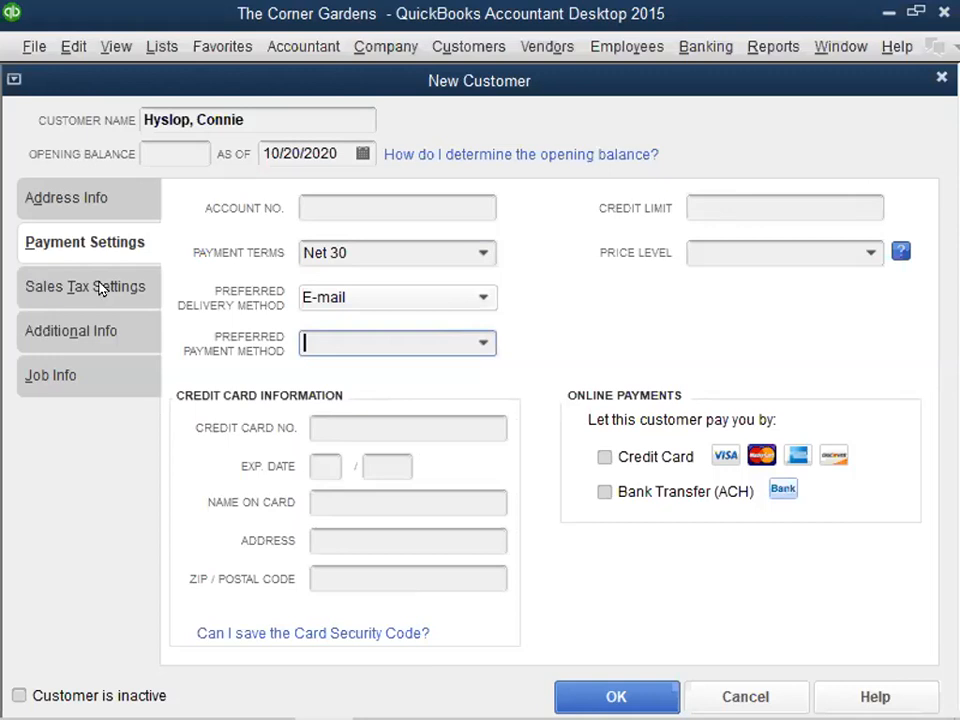
- Examine the customer's additional info: the rep and customer type choices and the custom field setup
left_click(52, 336)
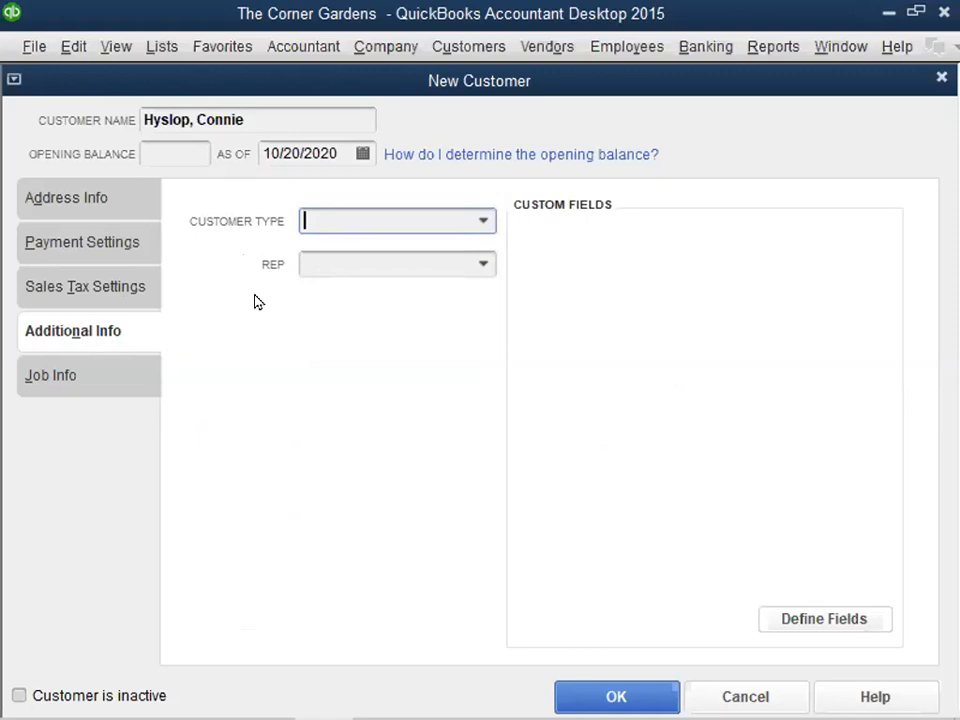
left_click(480, 265)
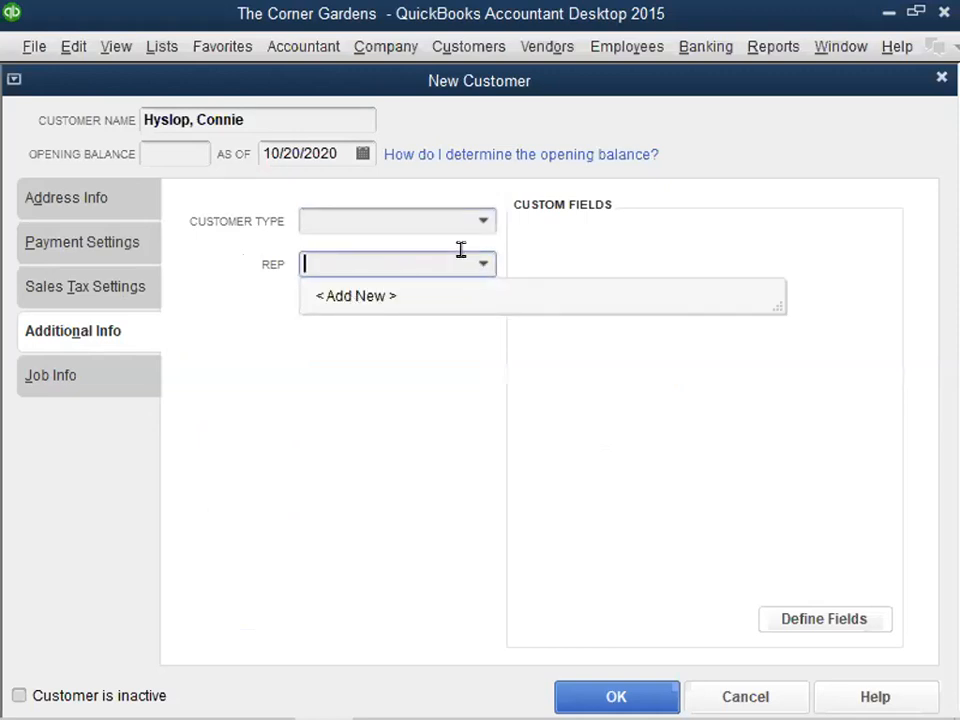
left_click(480, 264)
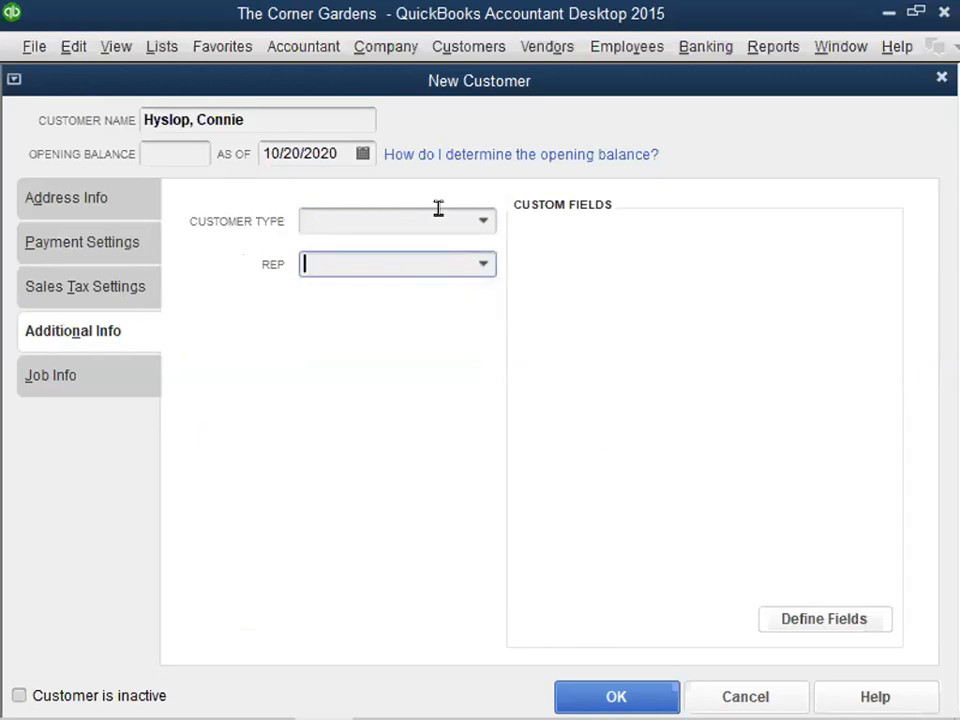
left_click(481, 222)
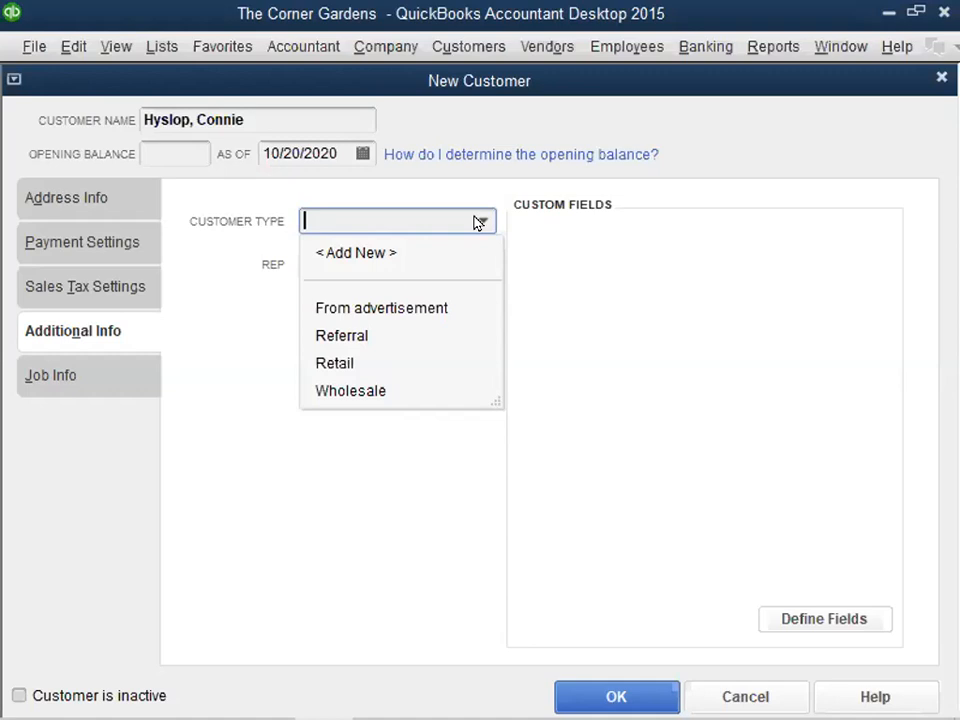
left_click(477, 222)
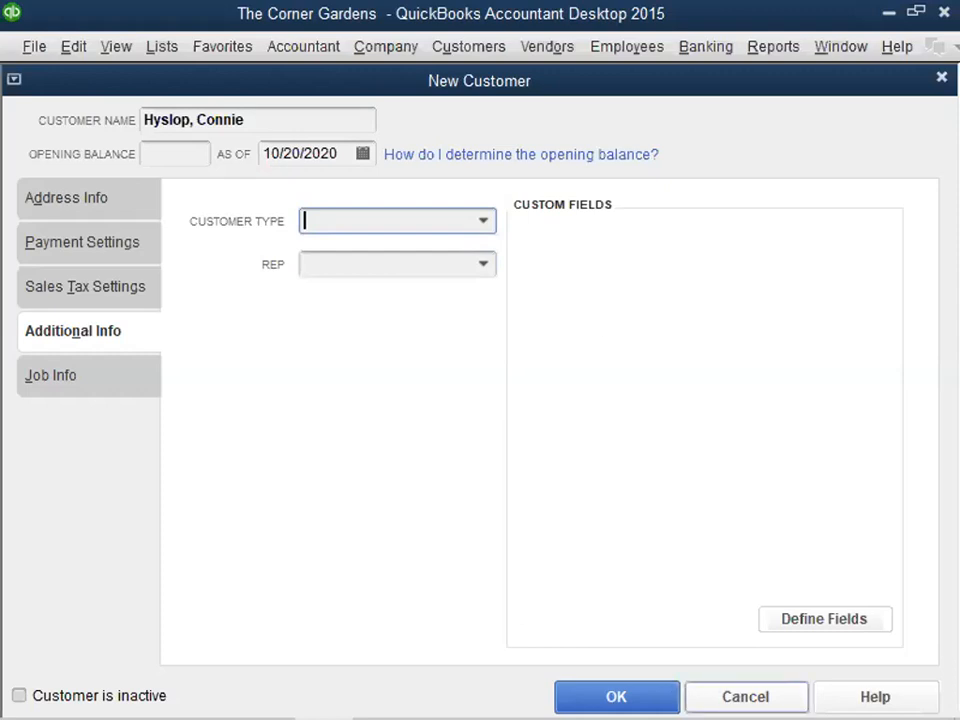
left_click(795, 617)
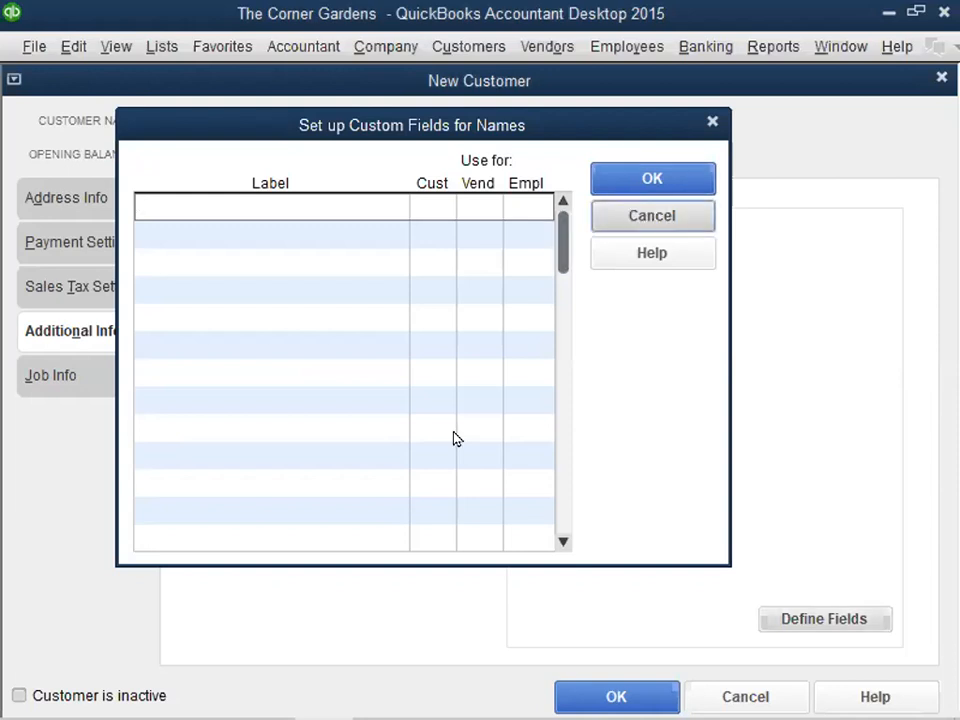
key("Escape")
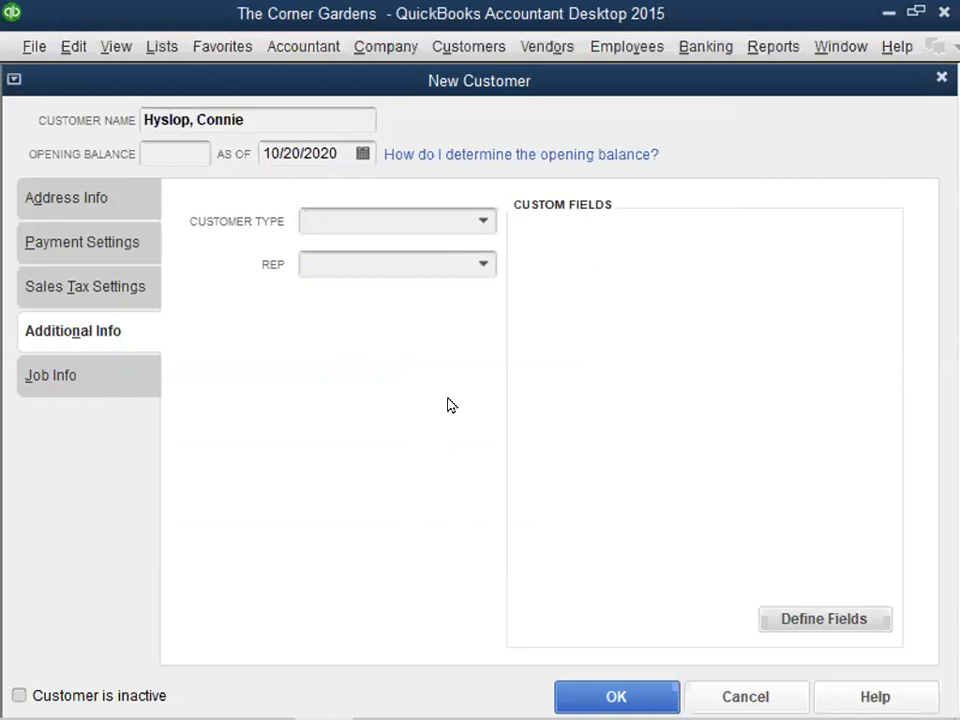
- Review the job info and address info of the new customer, and save the record
left_click(52, 382)
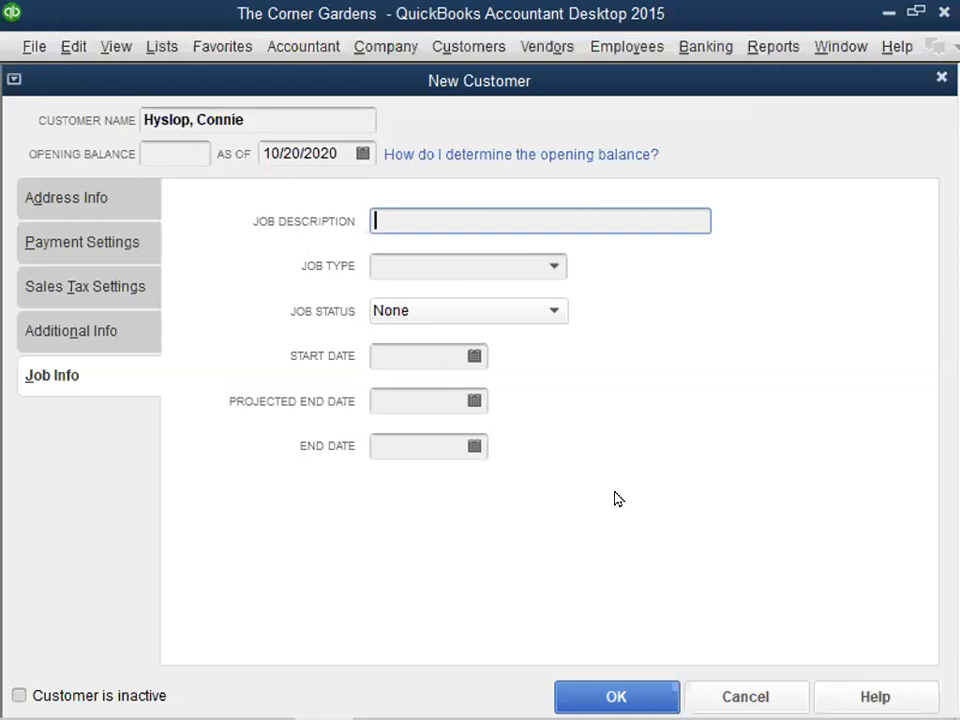
left_click(30, 200)
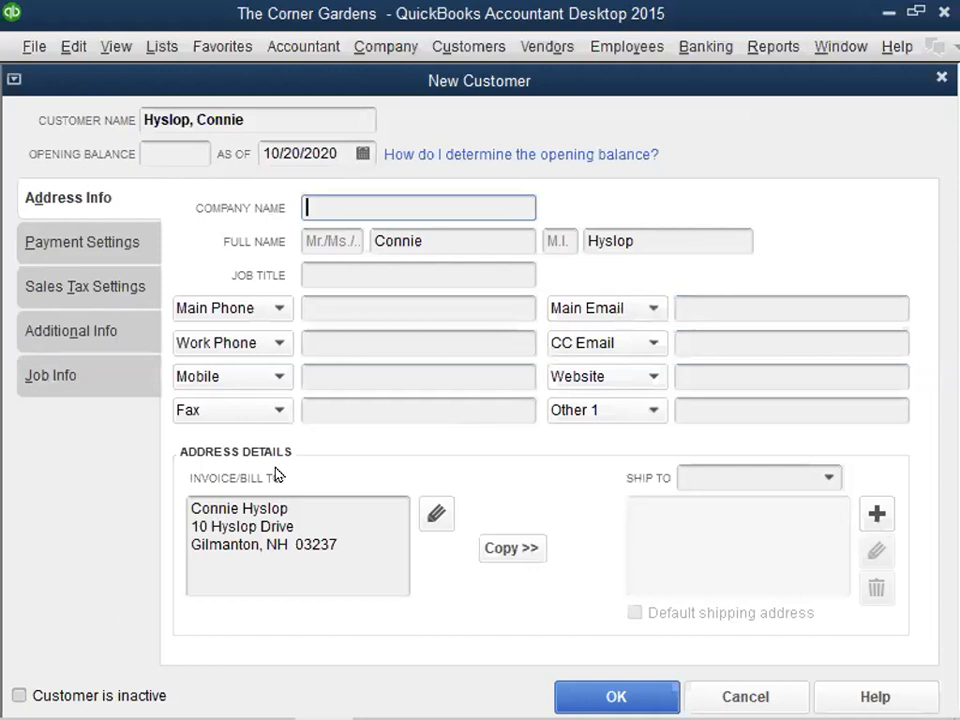
key("Return")
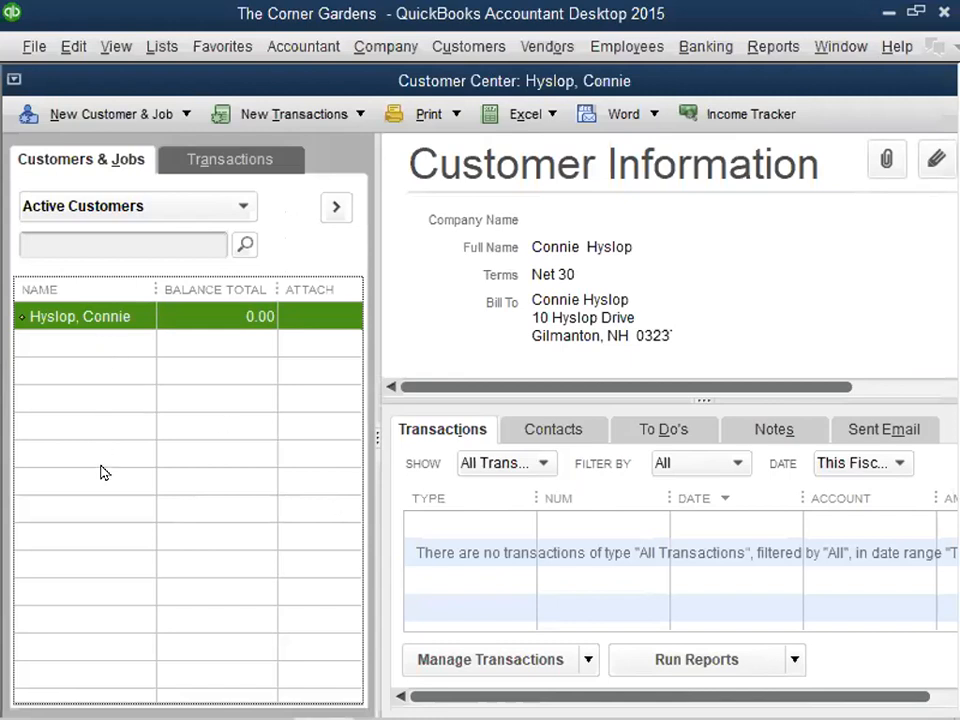
- Reopen the customer's record to examine the label choices for the main and work phone fields, and close the record
double_click(82, 318)
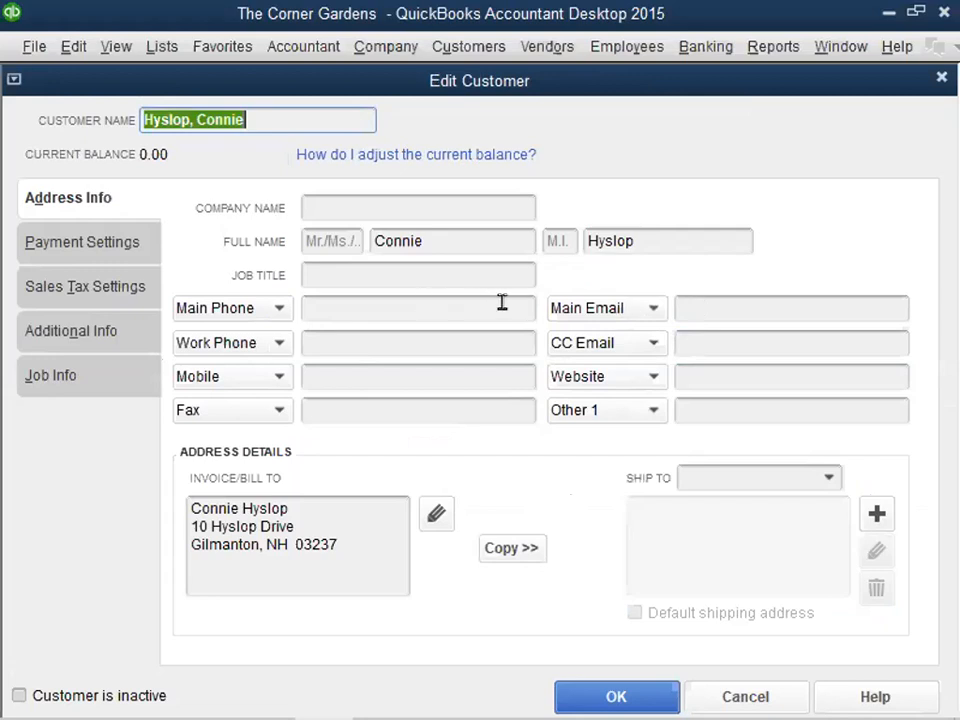
left_click(279, 309)
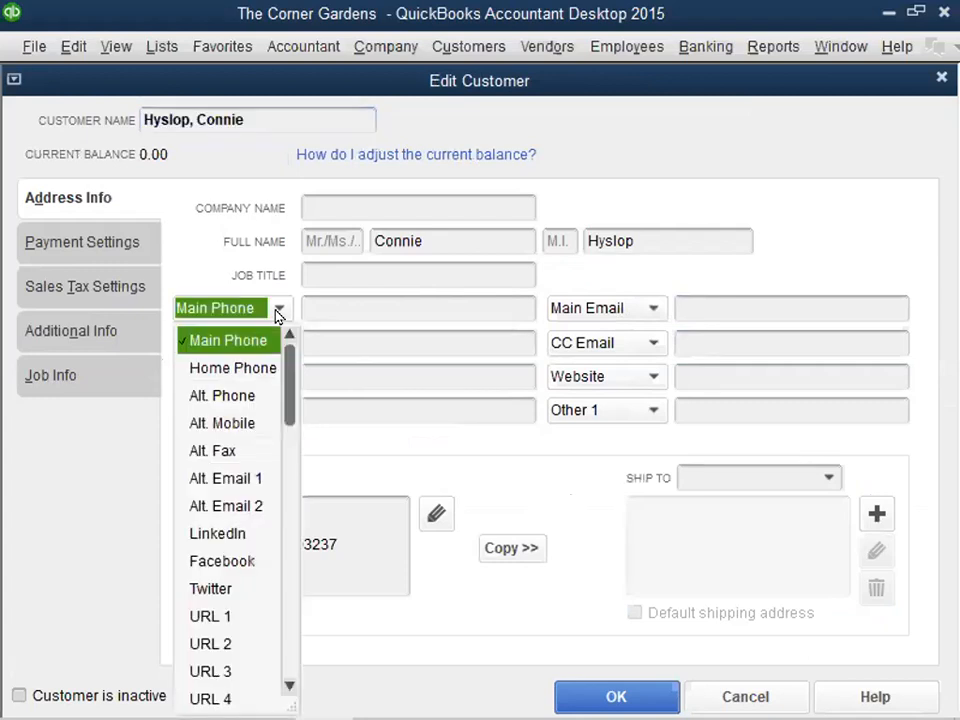
left_click(279, 309)
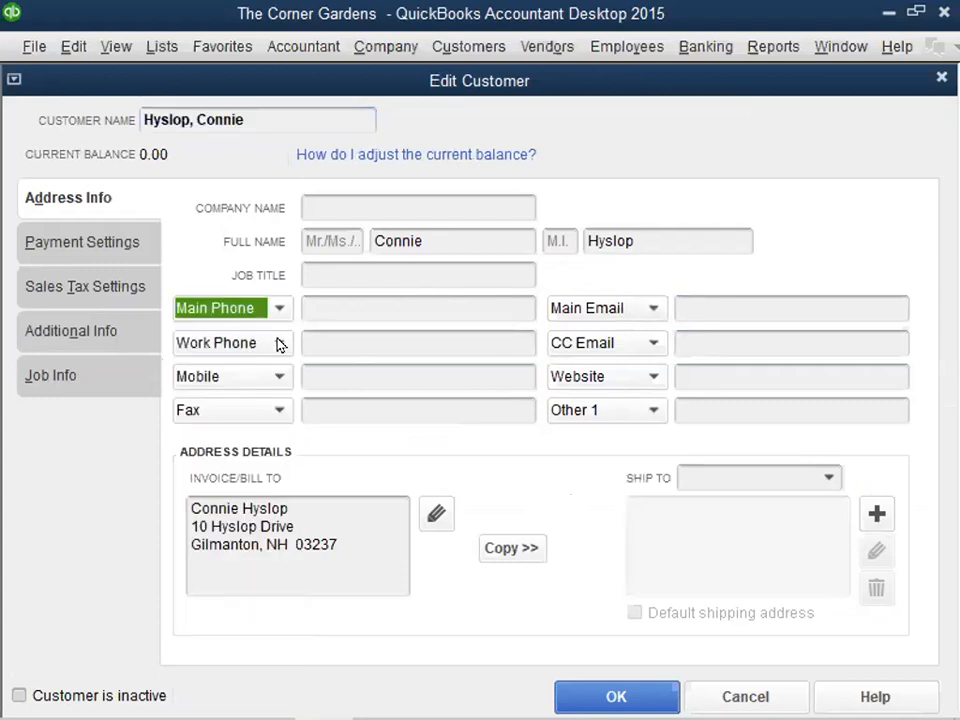
left_click(279, 343)
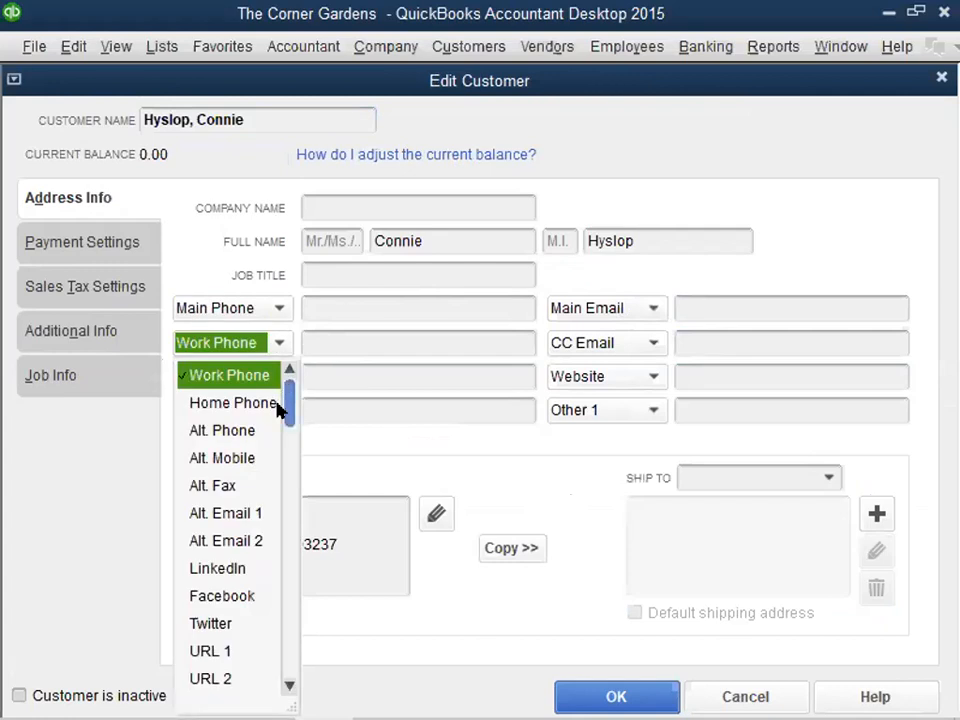
left_click_drag(285, 444, 273, 667)
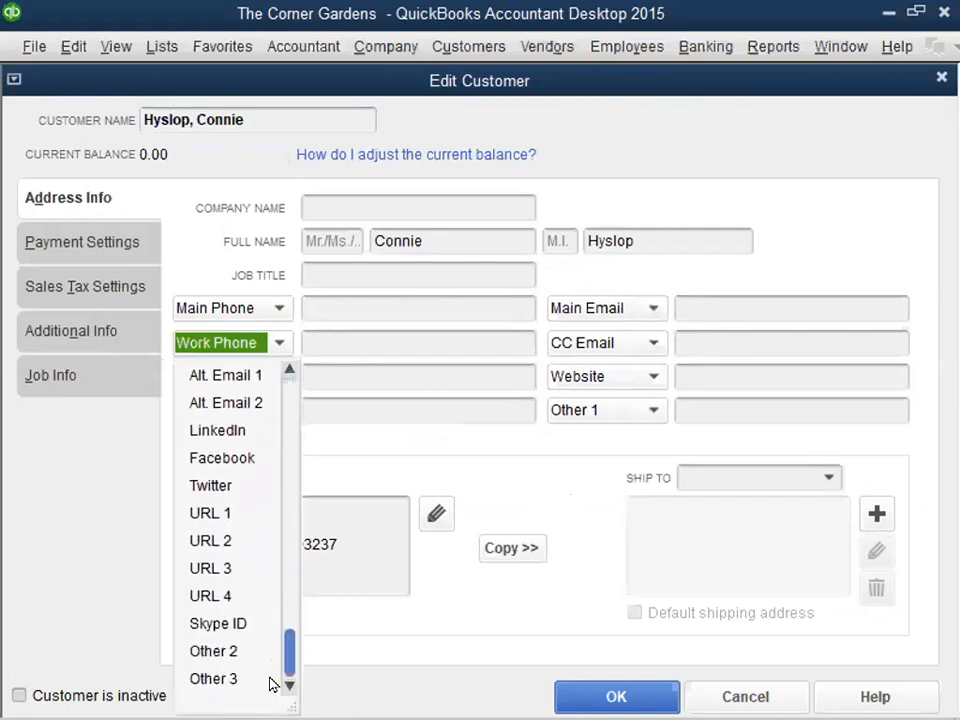
scroll(272, 574, "up", 2)
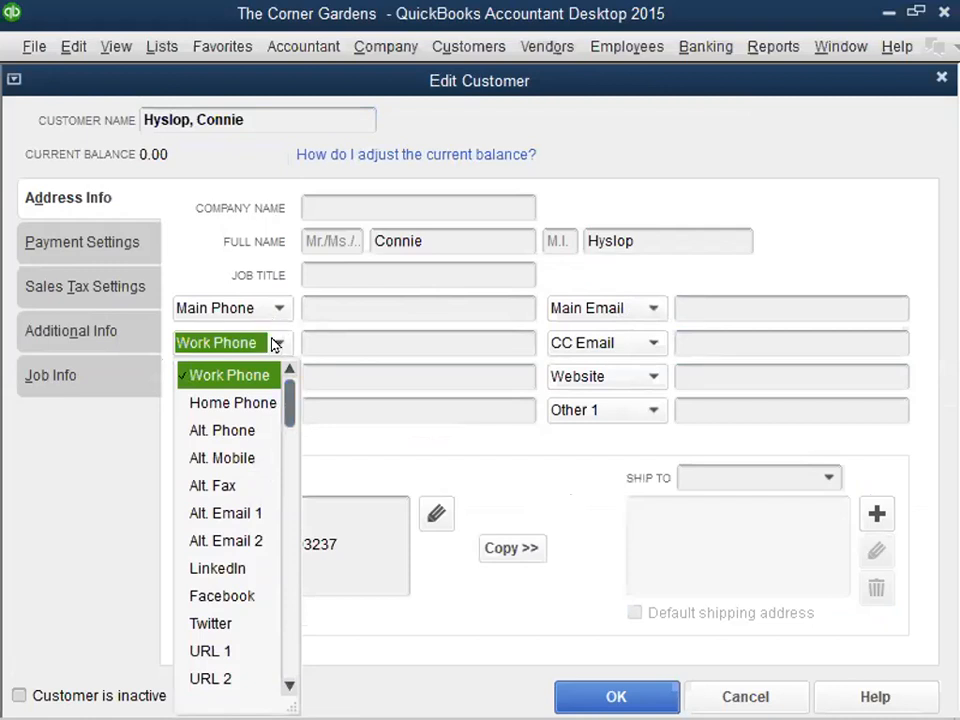
left_click(343, 306)
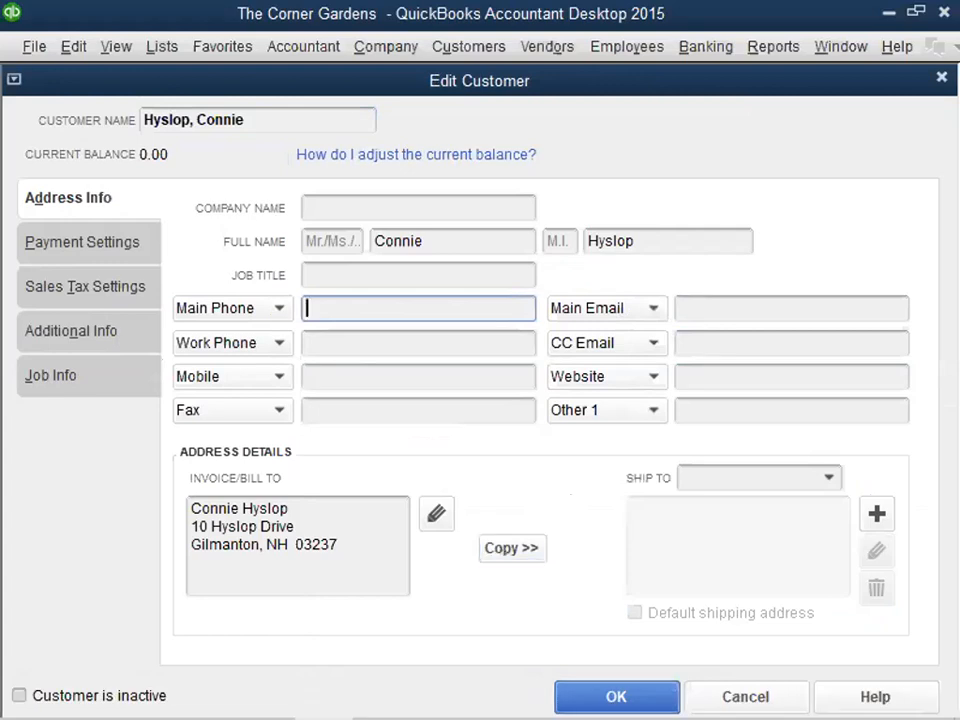
left_click(579, 690)
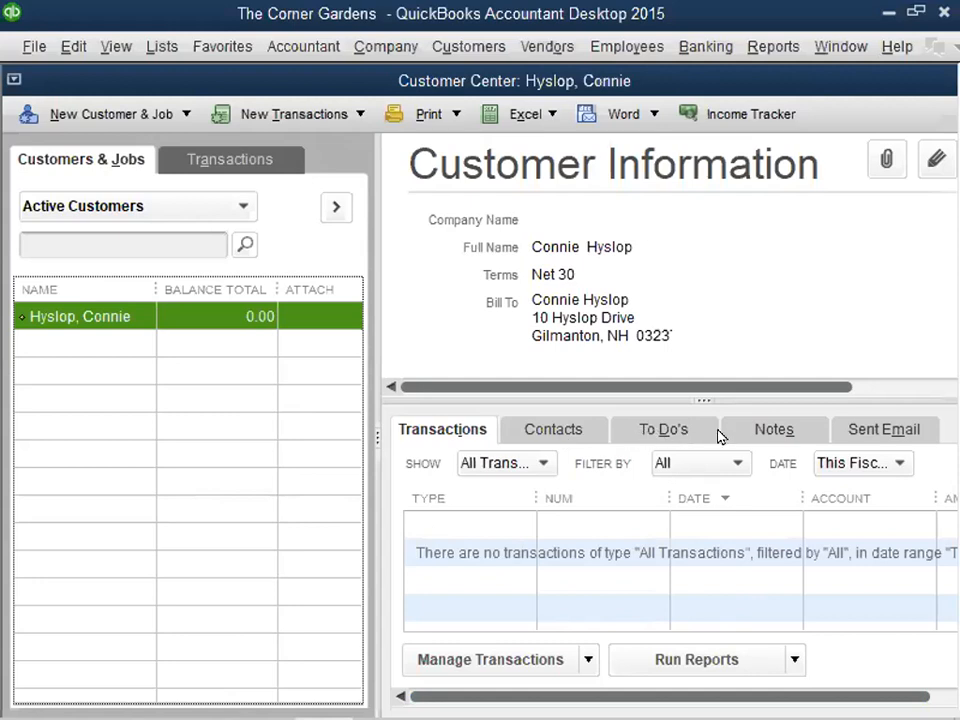
- View the customer's notes and close the Customer Center
left_click(789, 436)
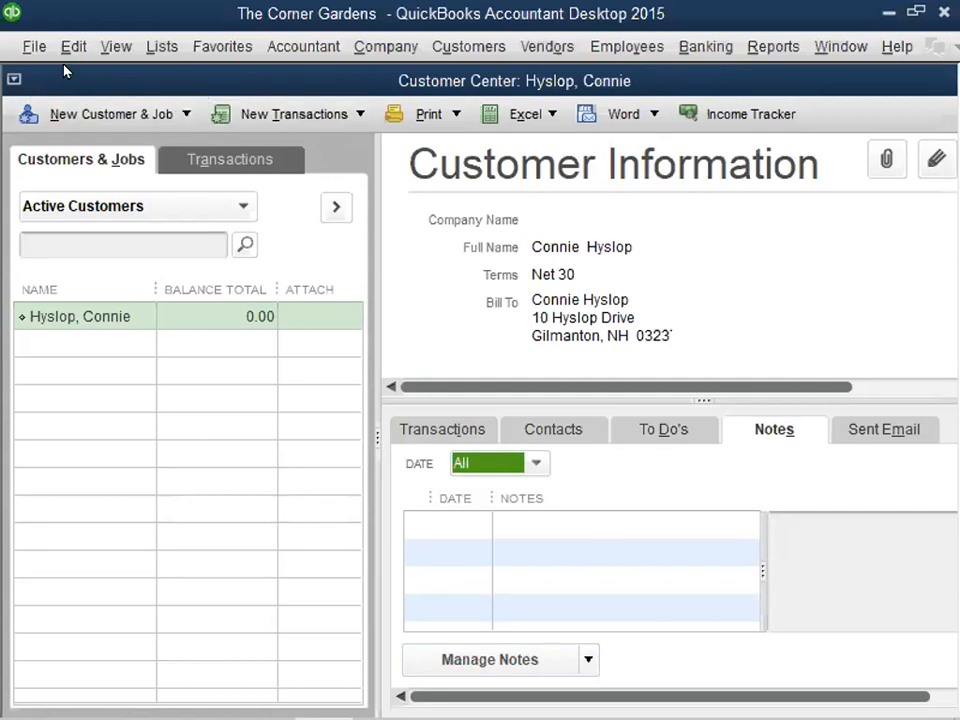
left_click(12, 79)
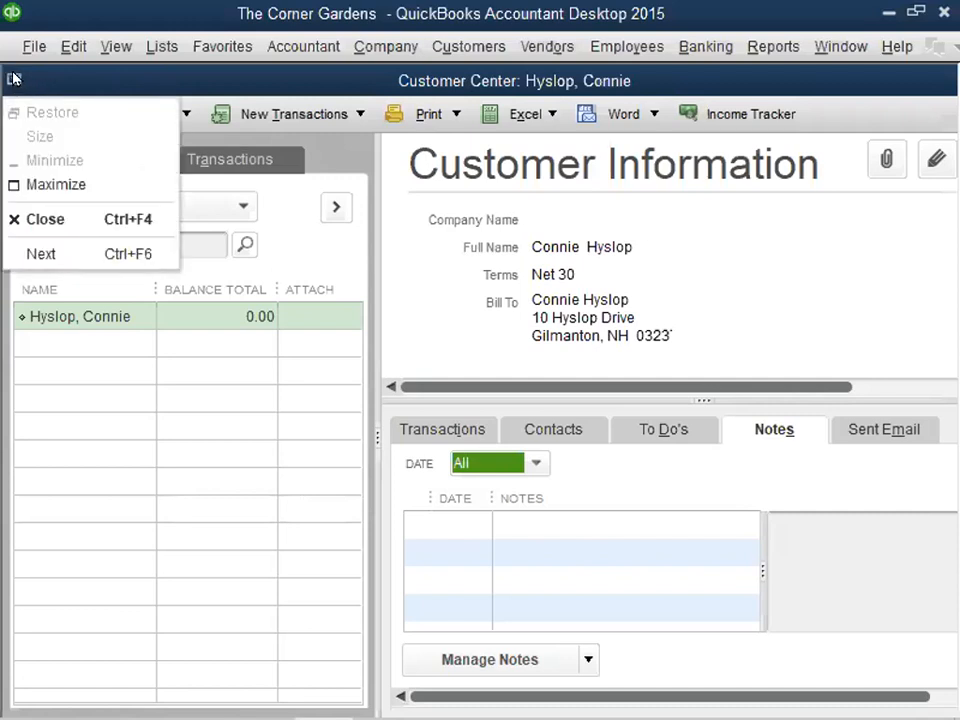
left_click(40, 219)
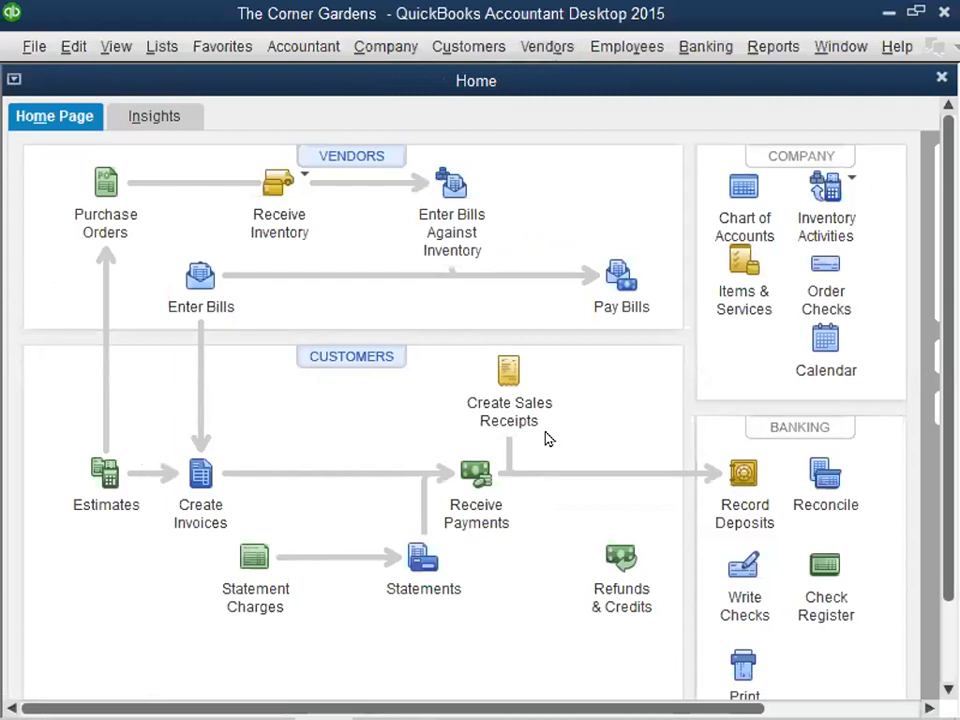
- Create an estimate for the existing customer and set the estimate number to 300
left_click(97, 476)
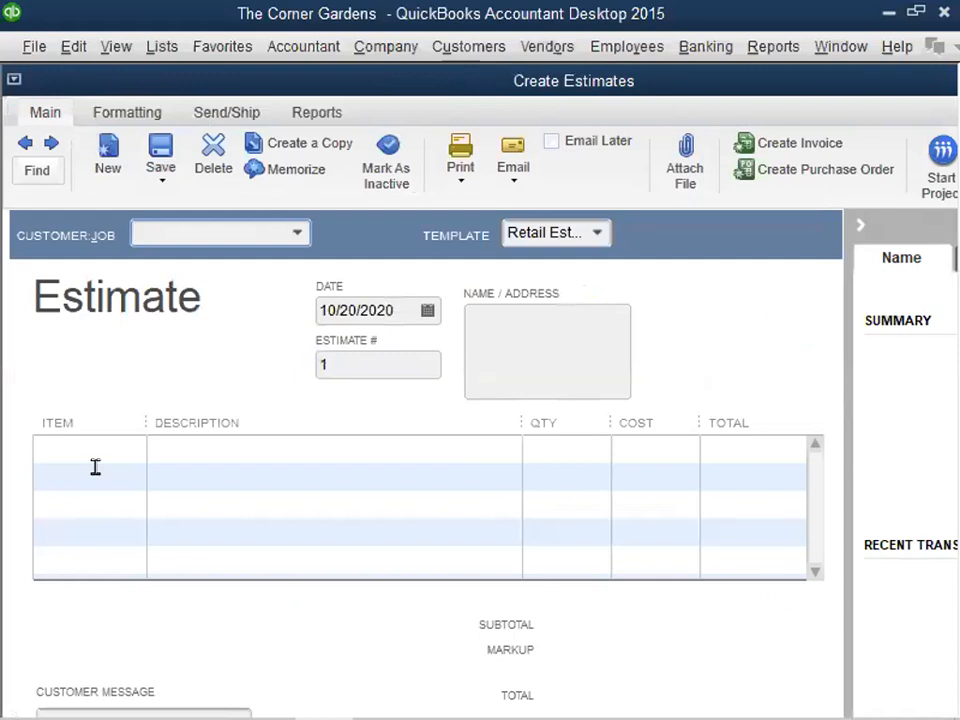
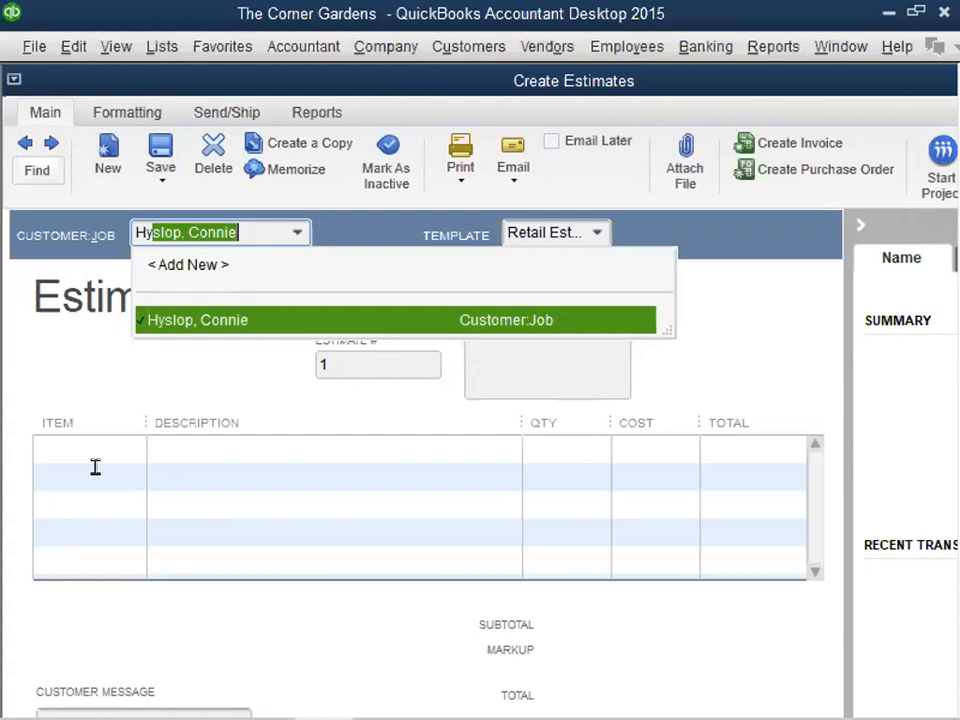
key("Tab")
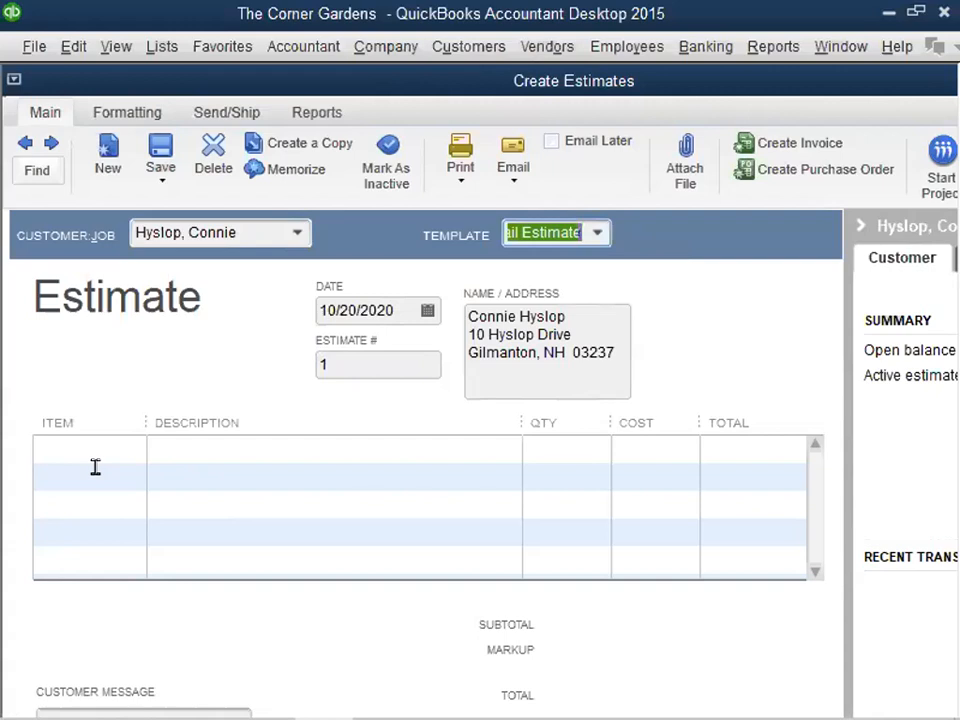
left_click(369, 364)
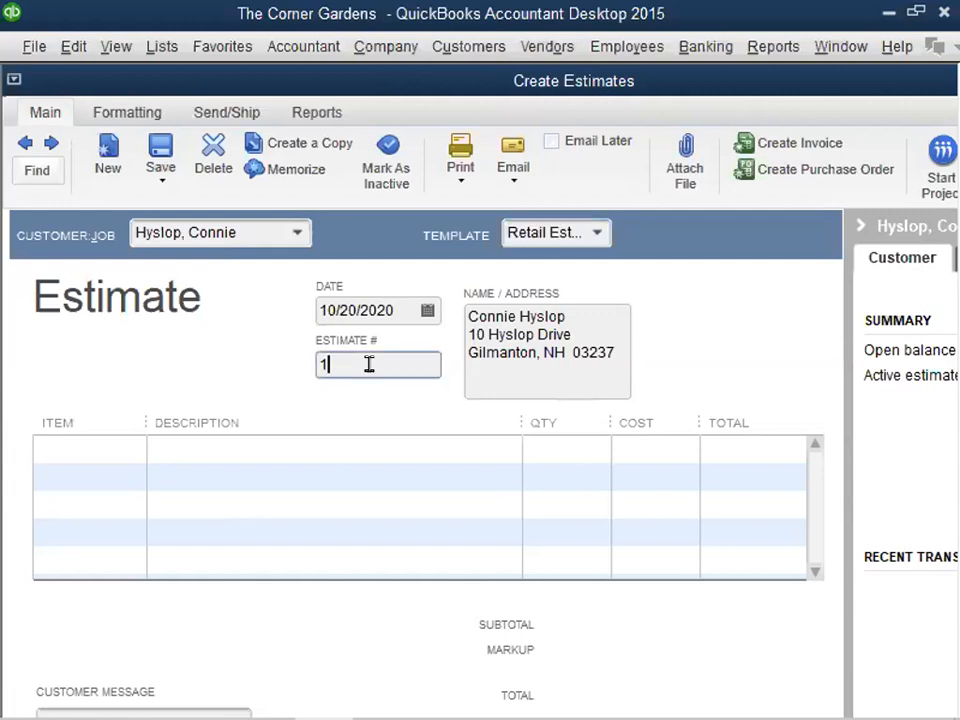
key("BackSpace")
type("300")
- Enter Fish Pond as the estimate's first line item and start adding it as a new Non-inventory Part
left_click(58, 443)
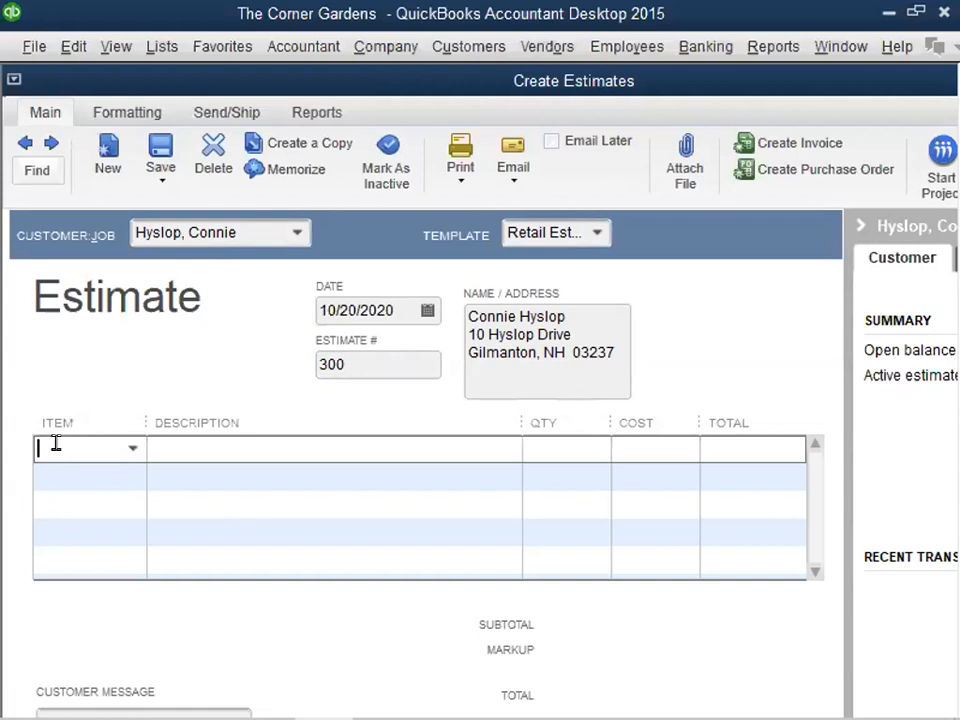
left_click(131, 452)
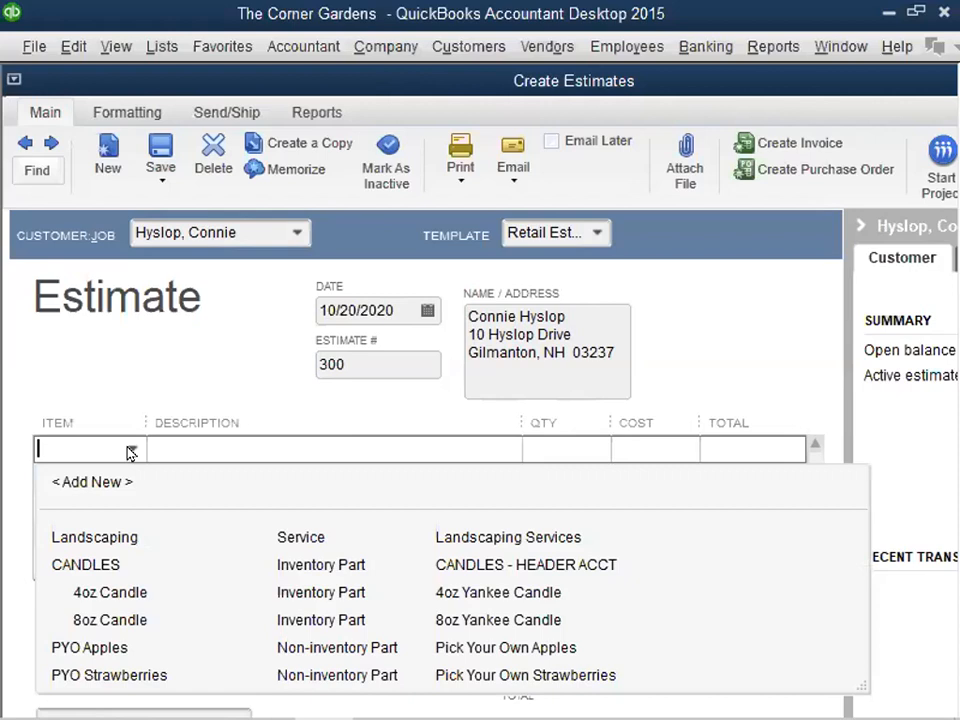
left_click(131, 452)
type("Fish Pond")
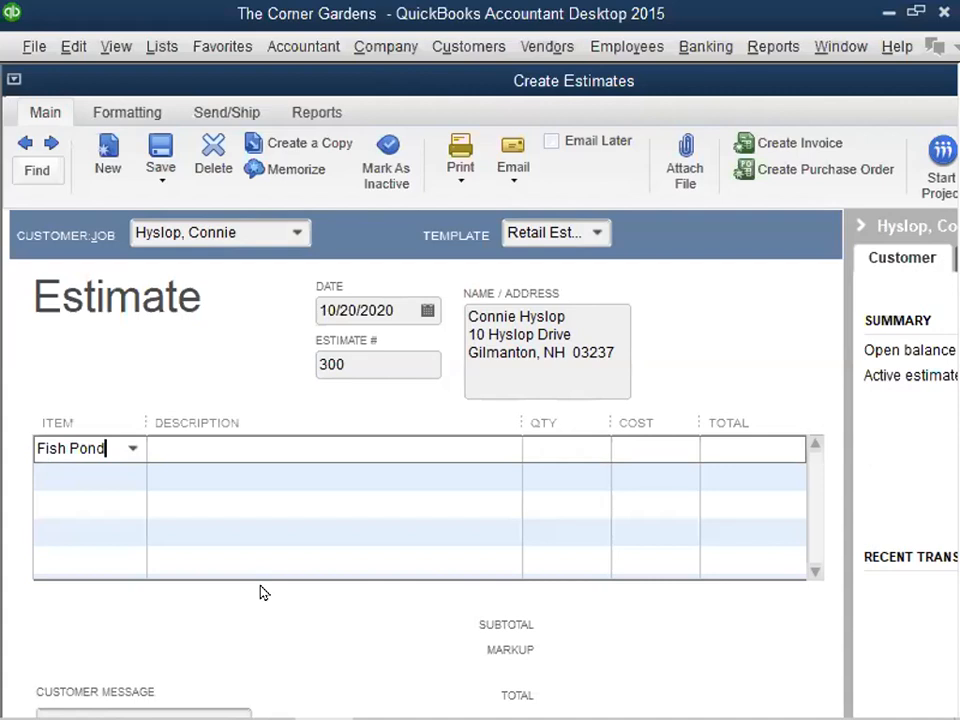
key("Tab")
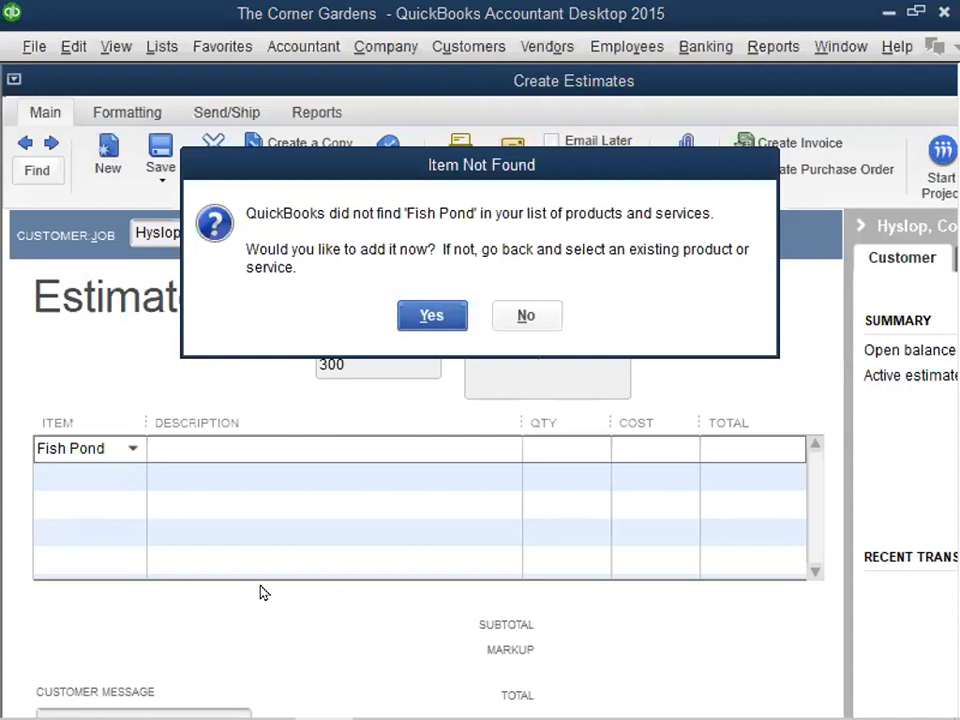
left_click(428, 315)
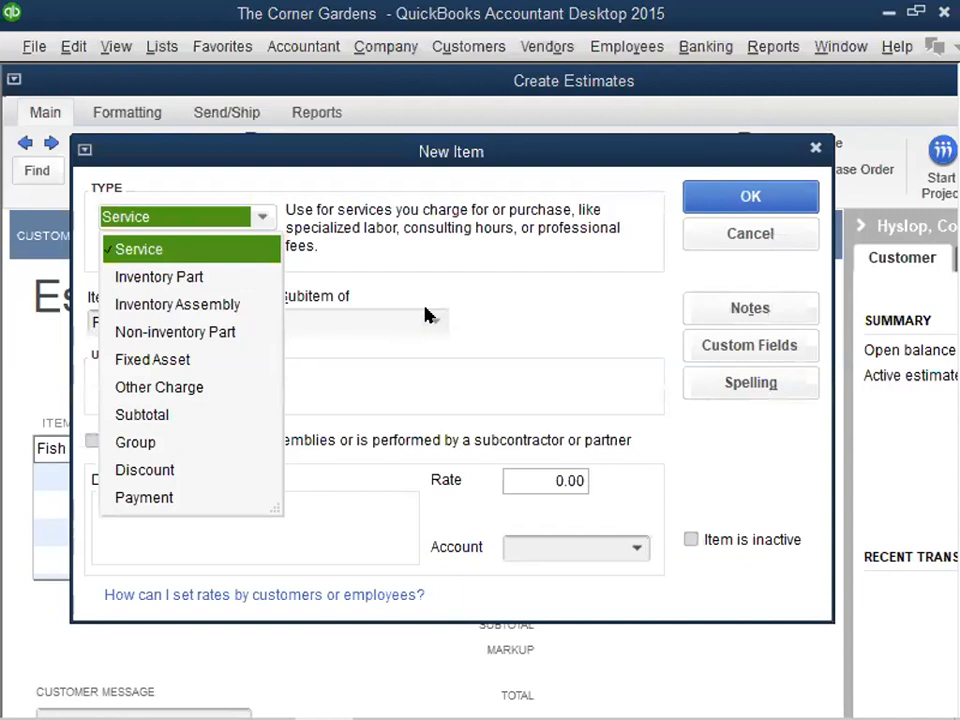
left_click(175, 333)
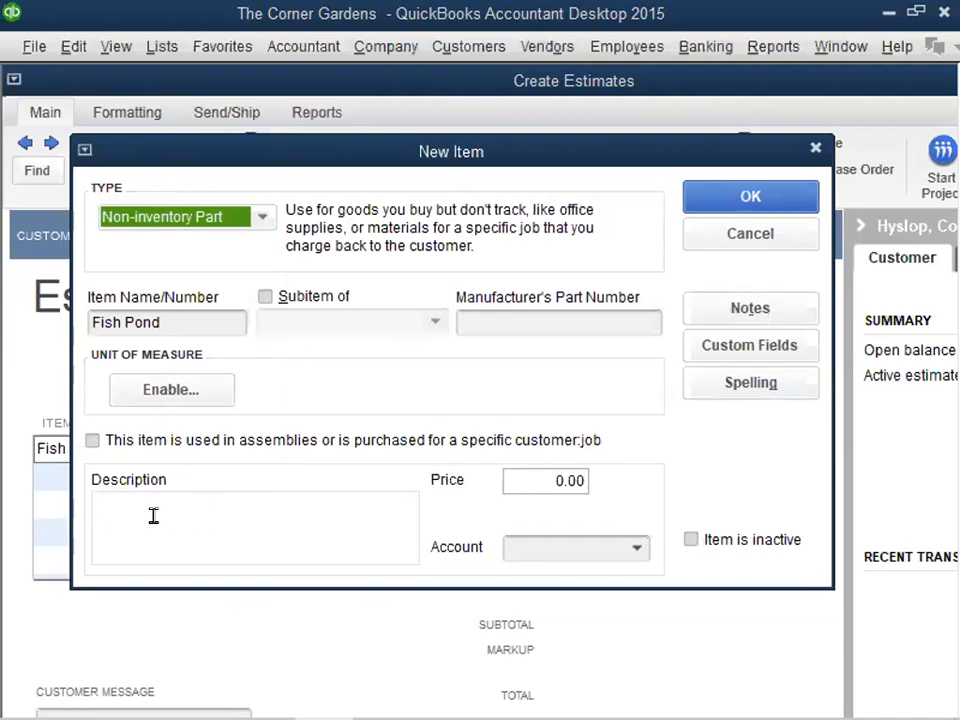
- Describe the Fish Pond item as "1000 Gallon Oval Fish Pond"
left_click(321, 517)
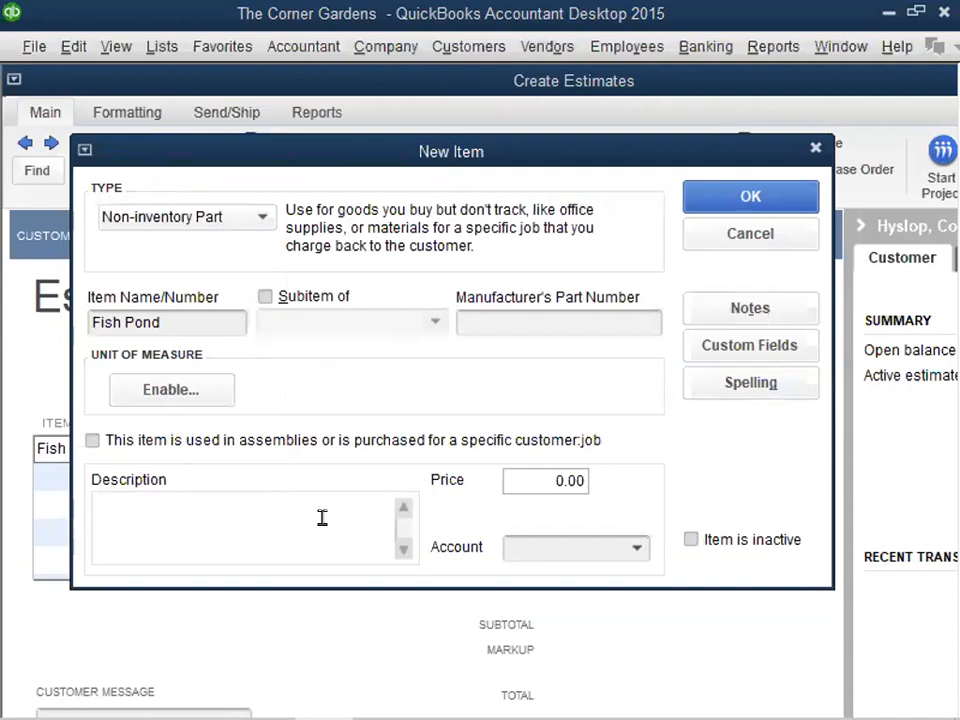
type("1000 Gallon ")
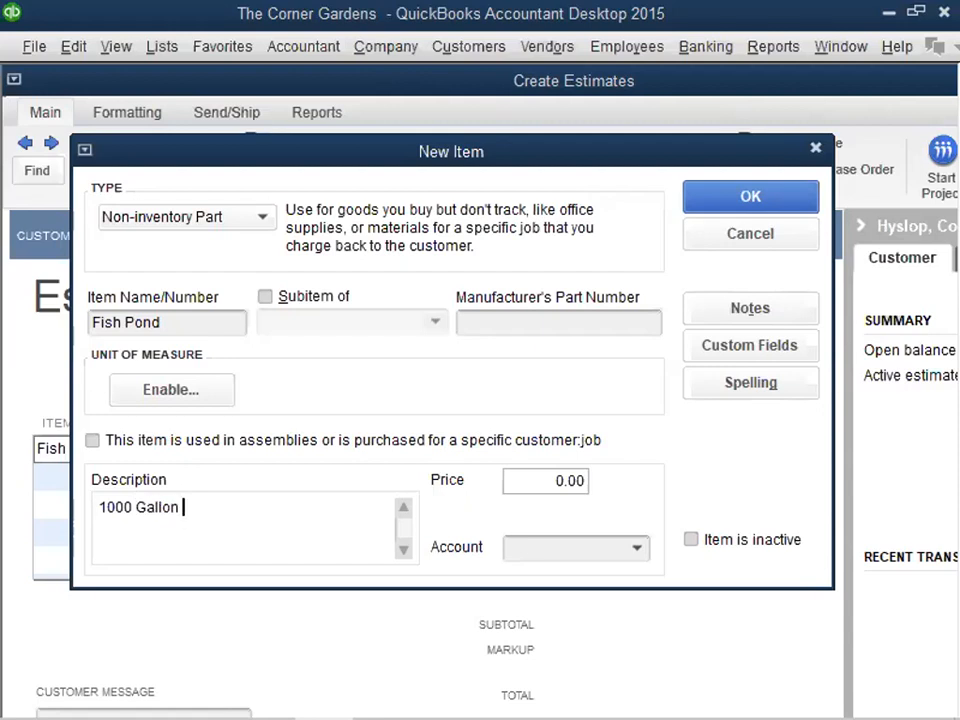
type("Oval Fish Pond")
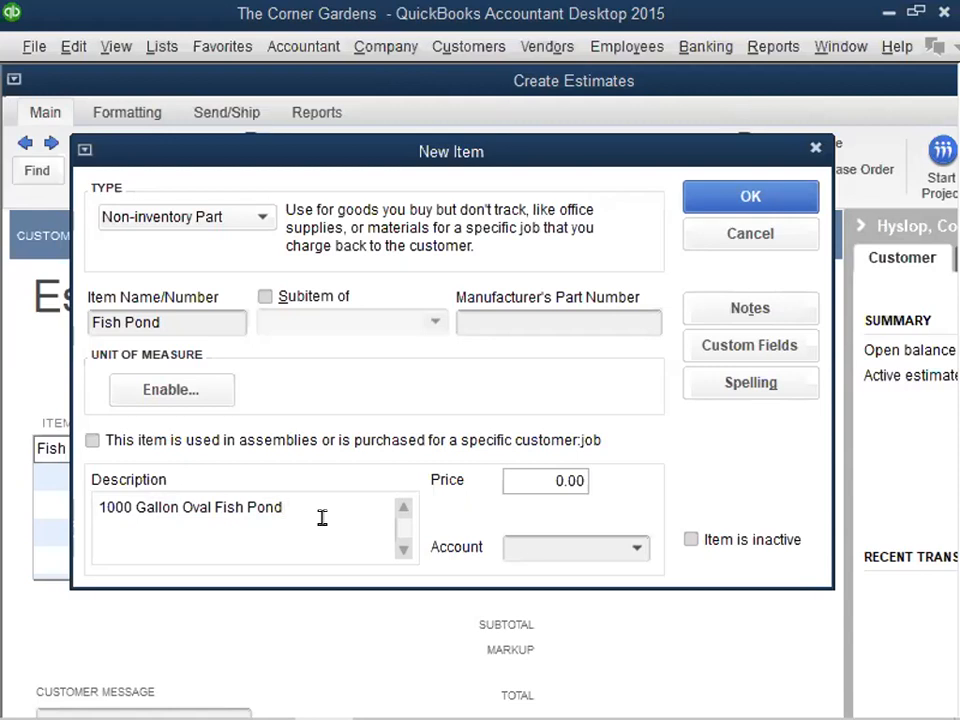
- Set the Fish Pond price to 1,200.00, assign the Landscaping Servies income account, and save the item
key("Tab")
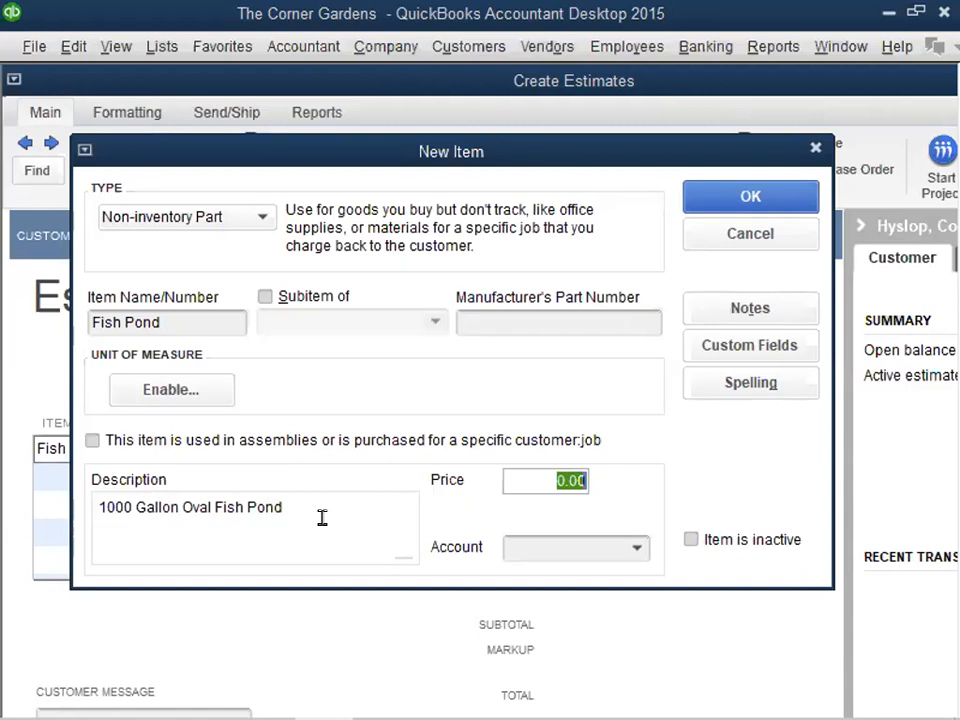
type("1200")
left_click(632, 547)
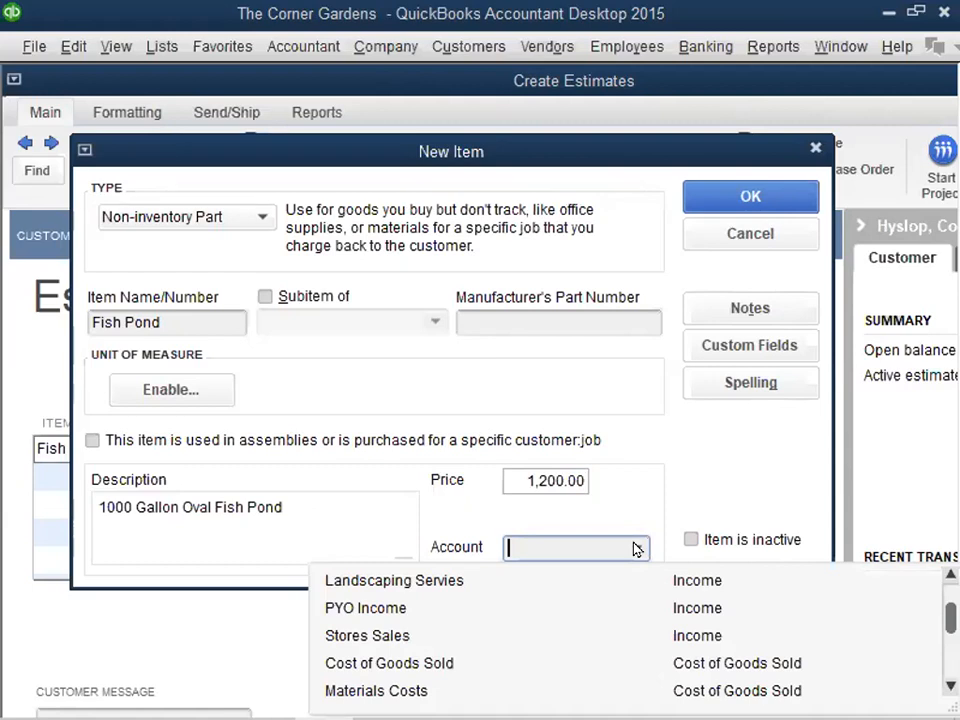
left_click(454, 584)
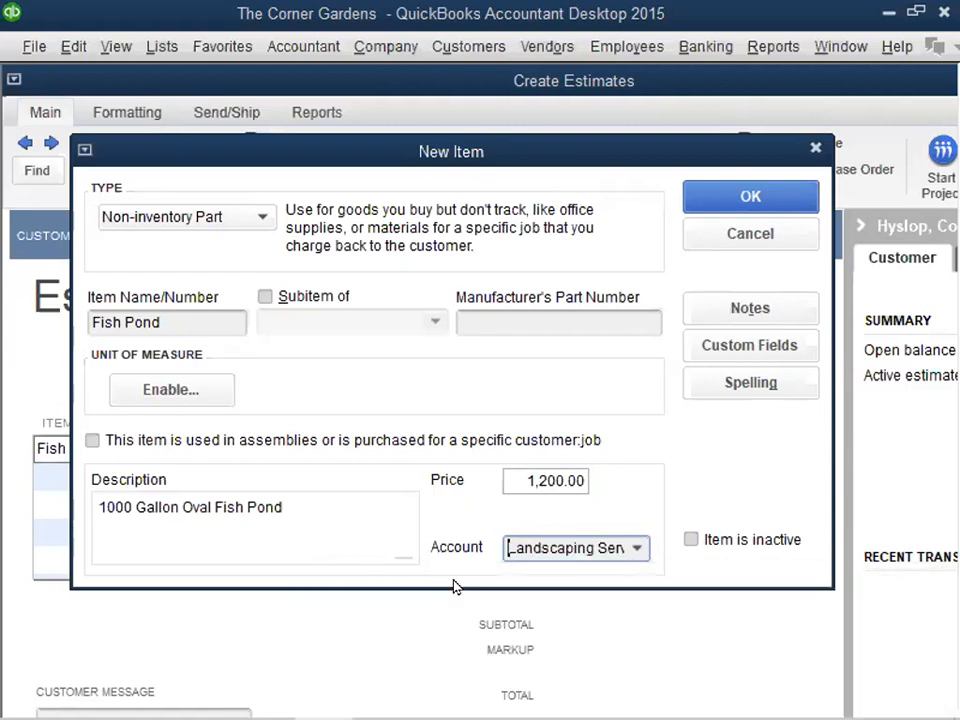
left_click(751, 196)
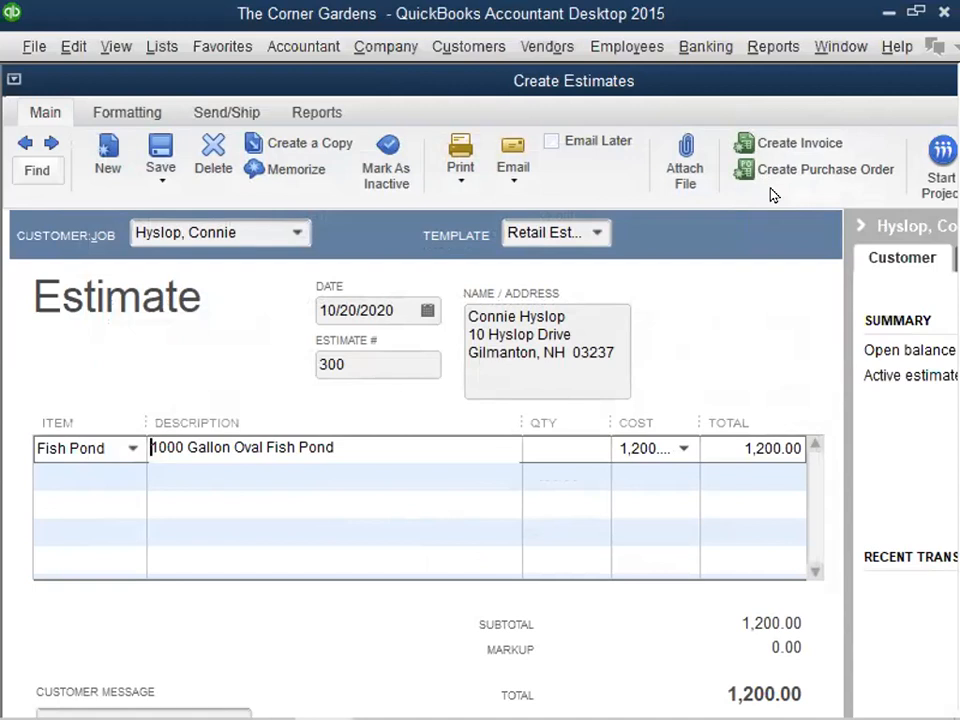
- Set the quantity of the Fish Pond line to 1 and complete the line
key("Tab")
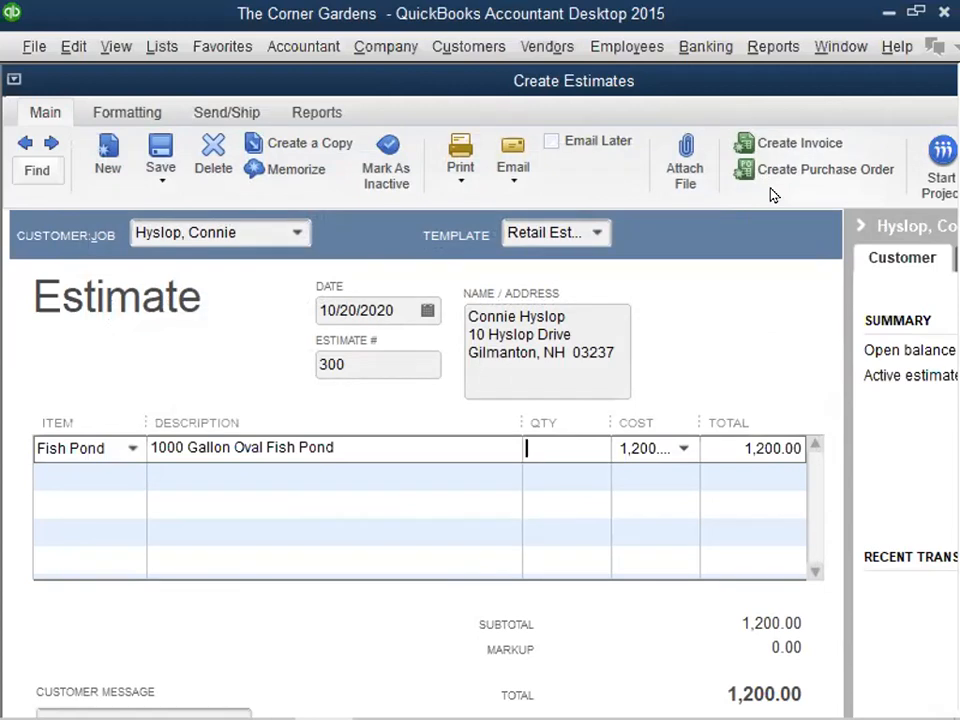
type("1")
key("Tab")
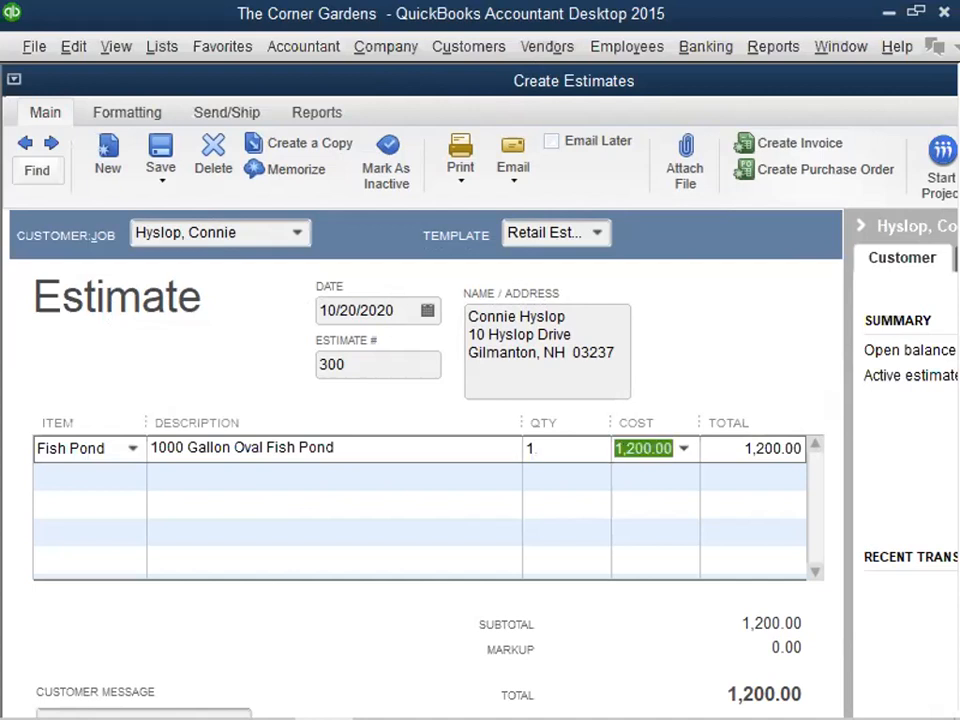
key("Tab")
key("Tab")
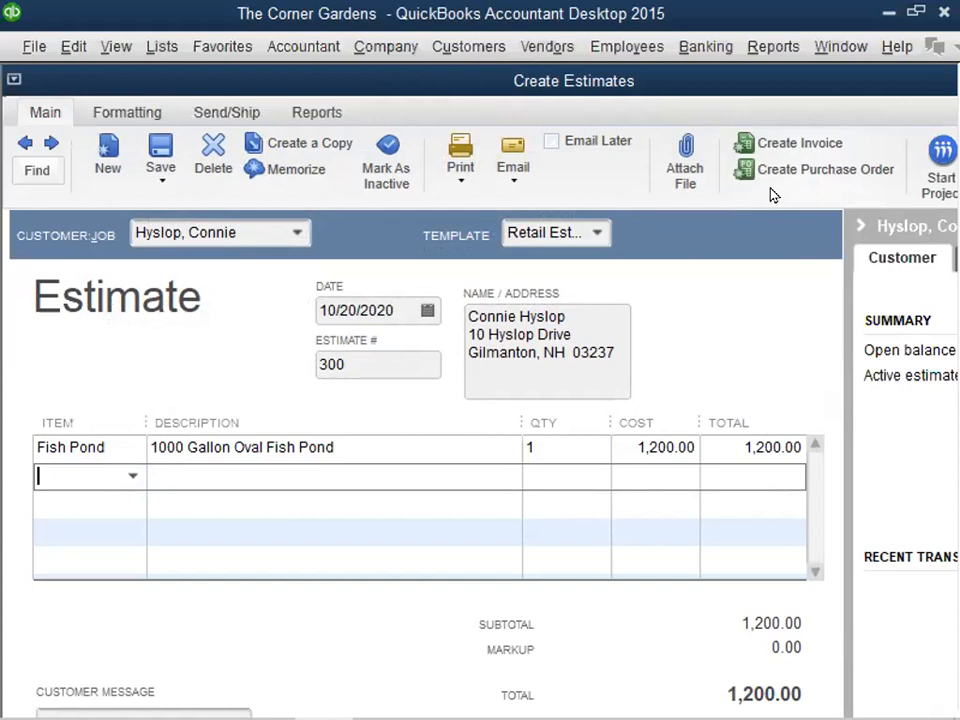
- Enter Trees as the estimate's second line item and start adding it as a new Non-inventory Part
type("Trees")
key("Tab")
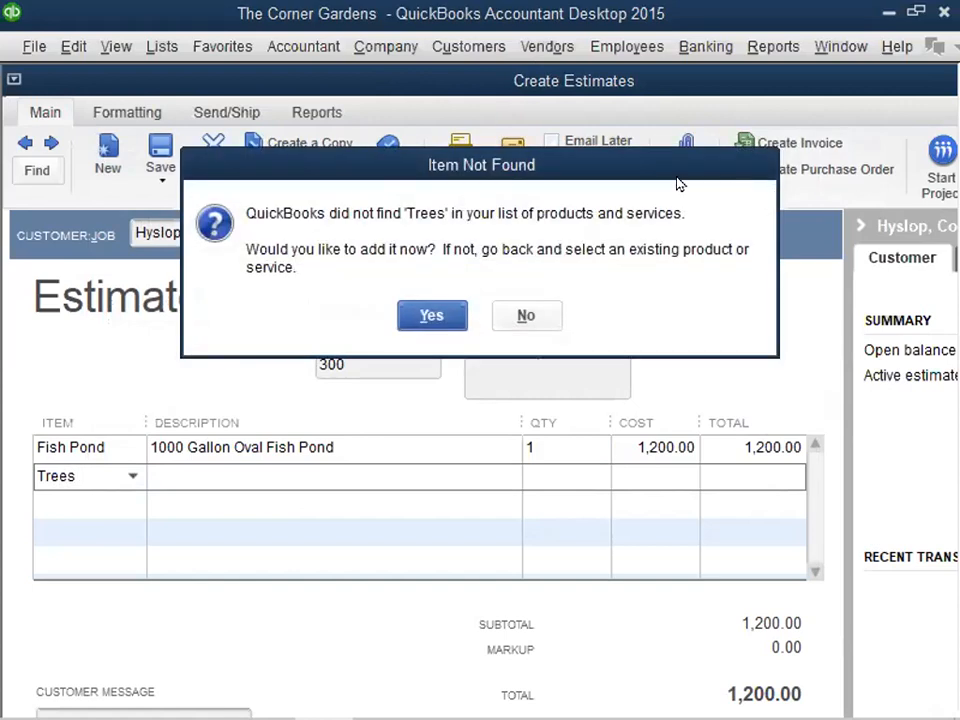
left_click(431, 318)
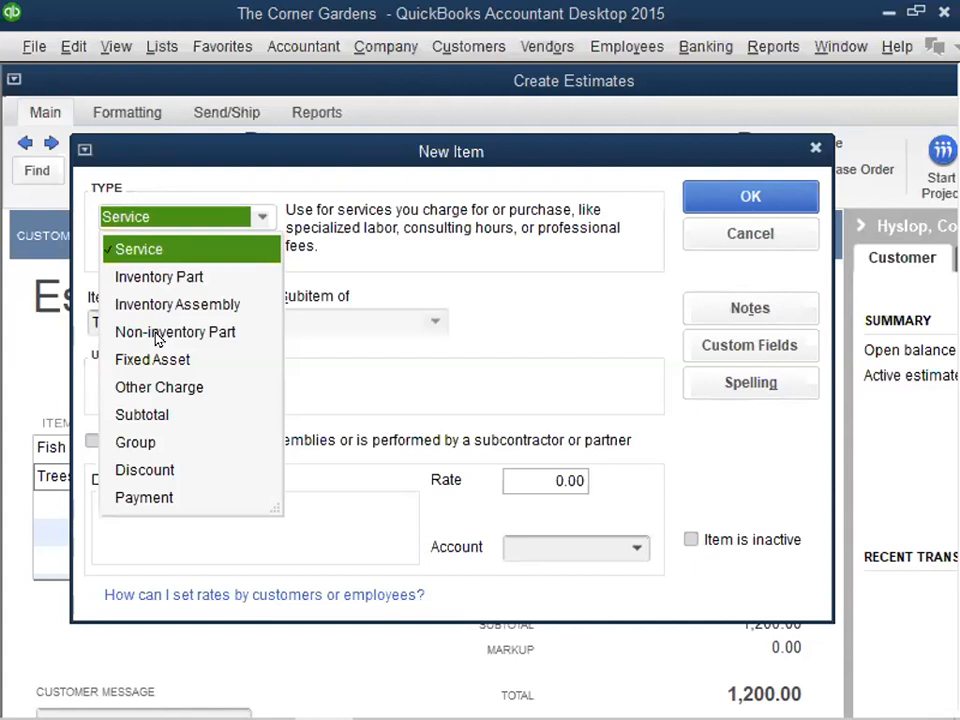
left_click(157, 332)
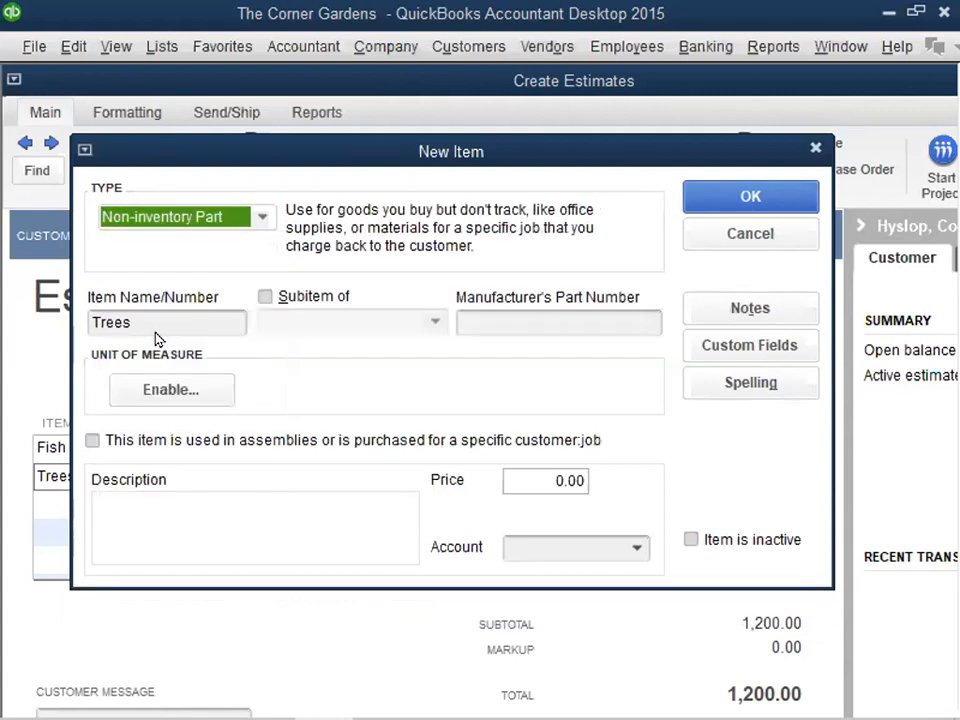
- Describe the Trees item as "Ornamental Trees"
left_click(129, 514)
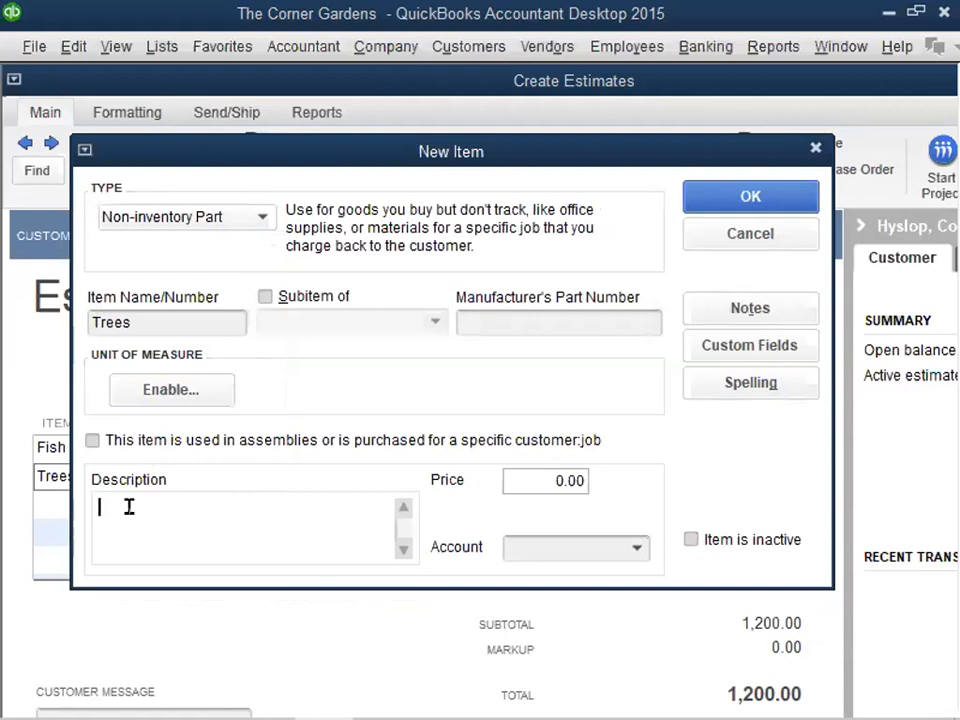
type("Ornamental Trees")
- Set the Trees item's price to 49.00 and assign it to the Landscaping Servies income account
key("Tab")
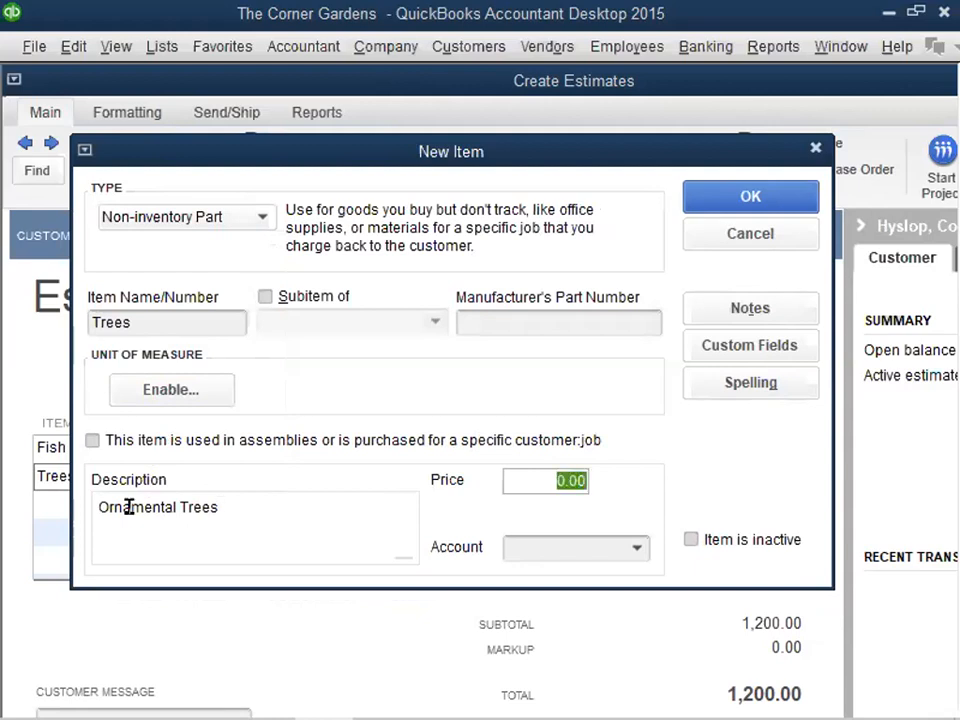
type("49.00")
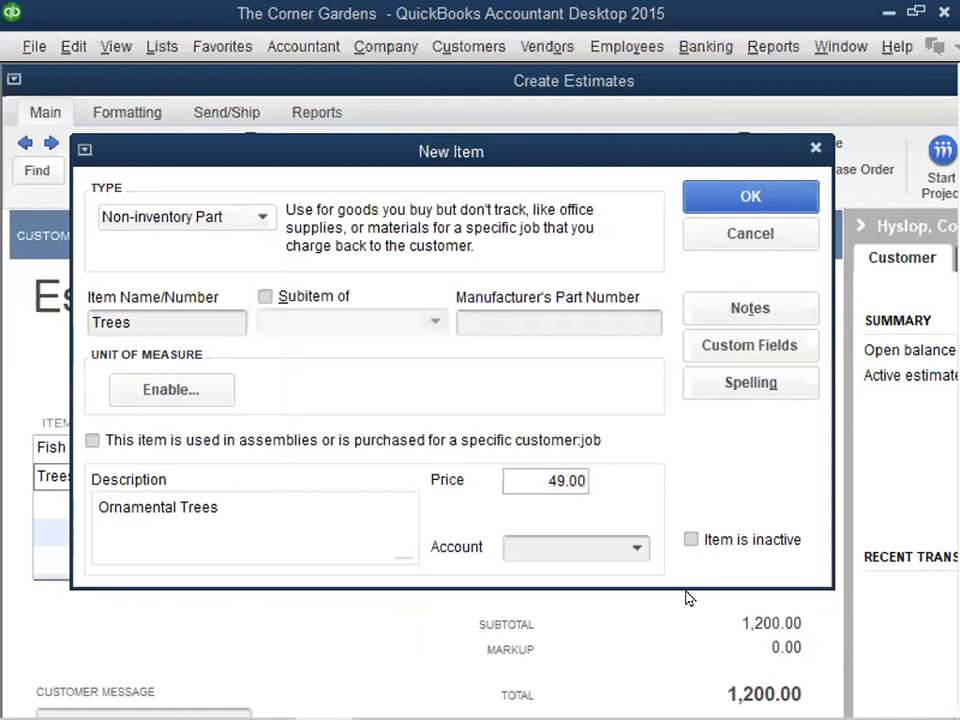
left_click(637, 553)
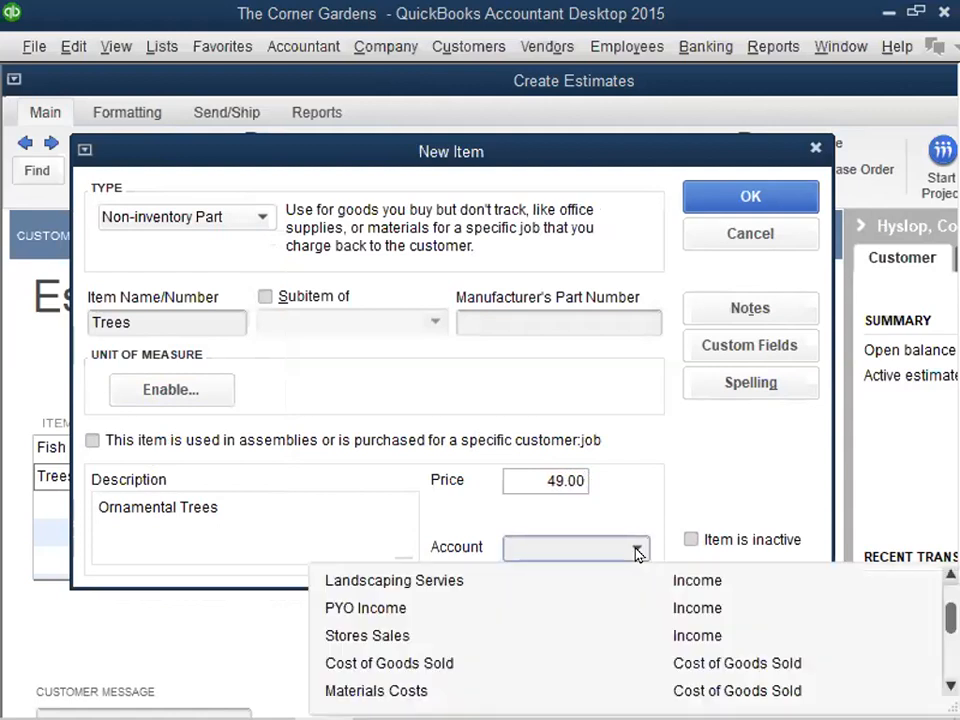
left_click(387, 576)
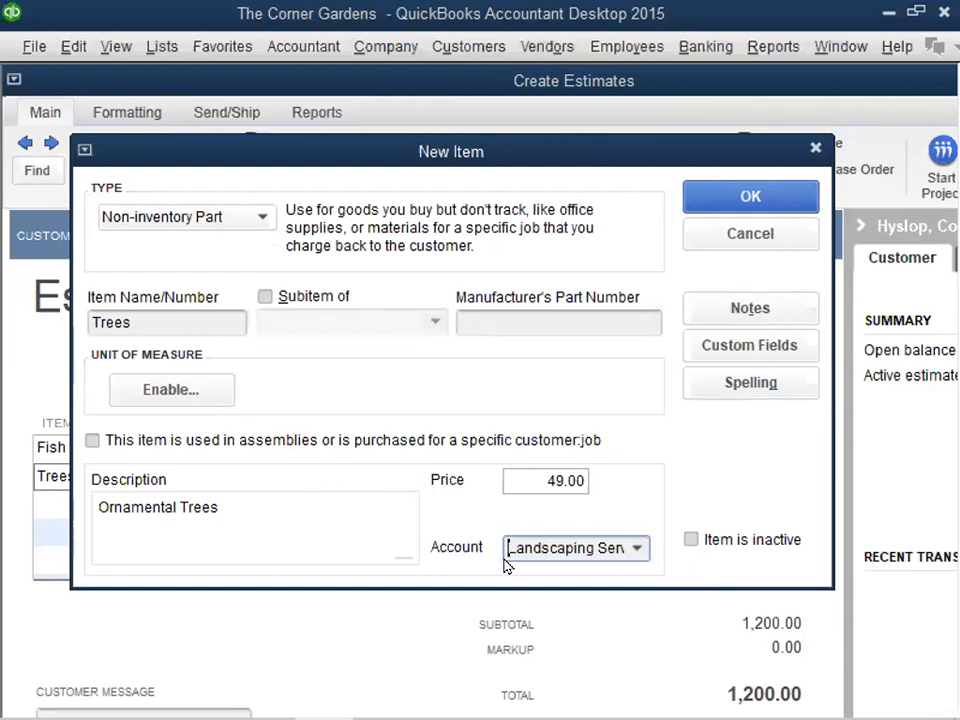
- Save the new Trees item and set its estimate line quantity to 6
left_click(750, 196)
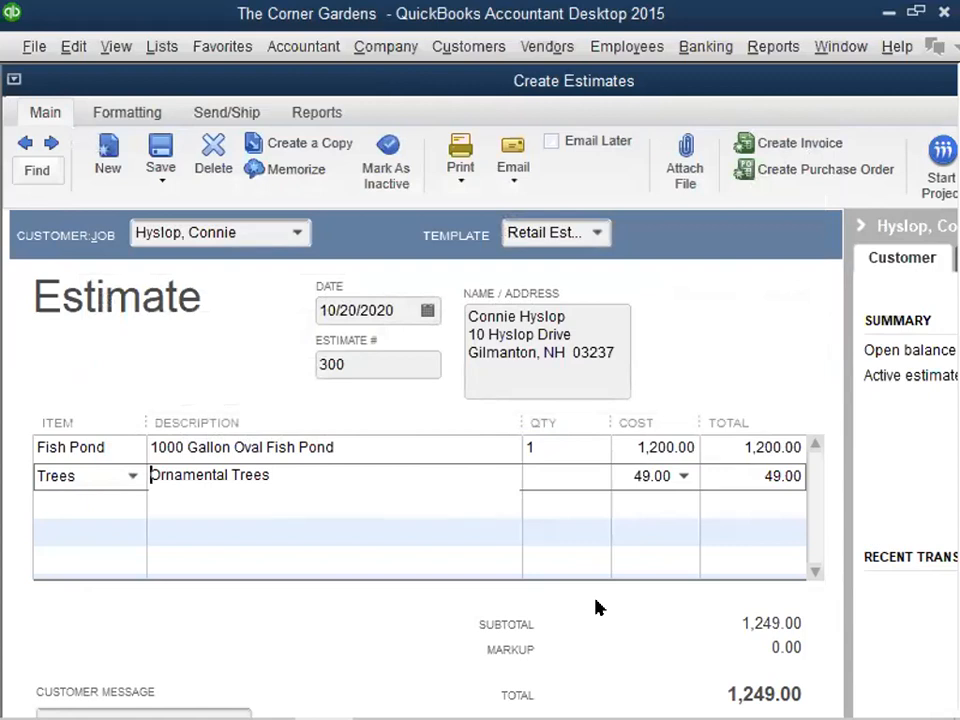
key("Tab")
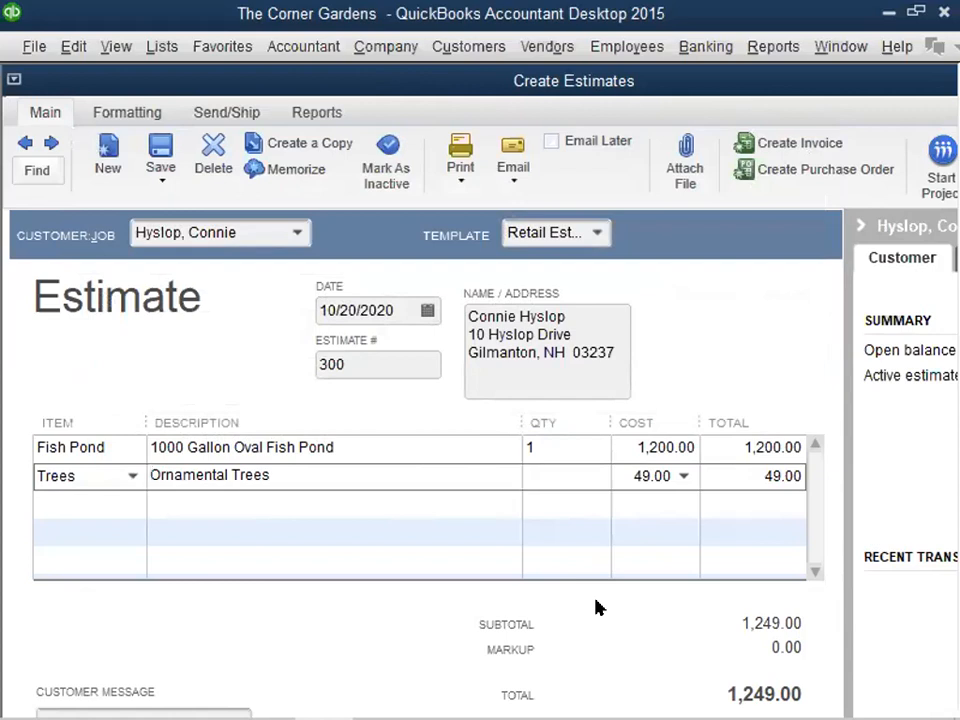
type("6")
key("Tab")
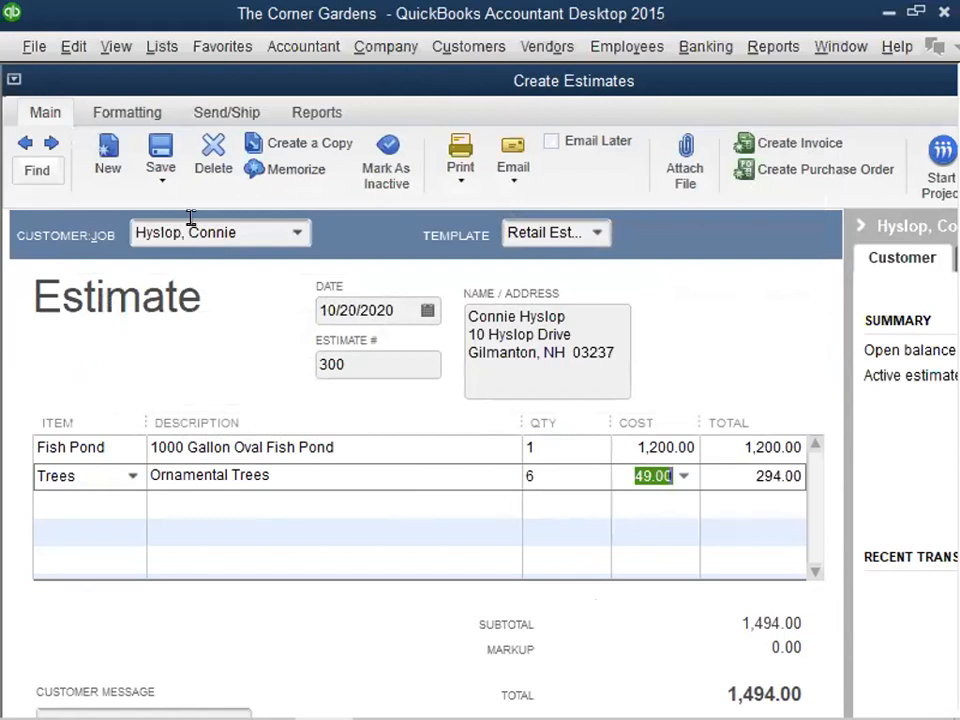
- Save estimate 300 and close the estimate form
left_click(160, 146)
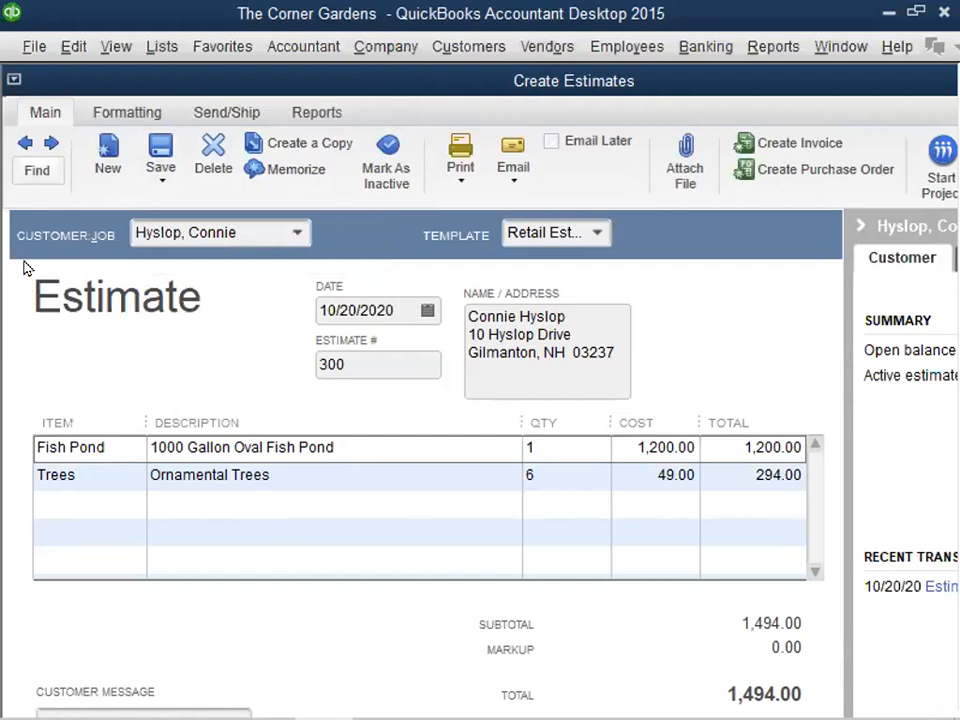
left_click(12, 75)
left_click(62, 218)
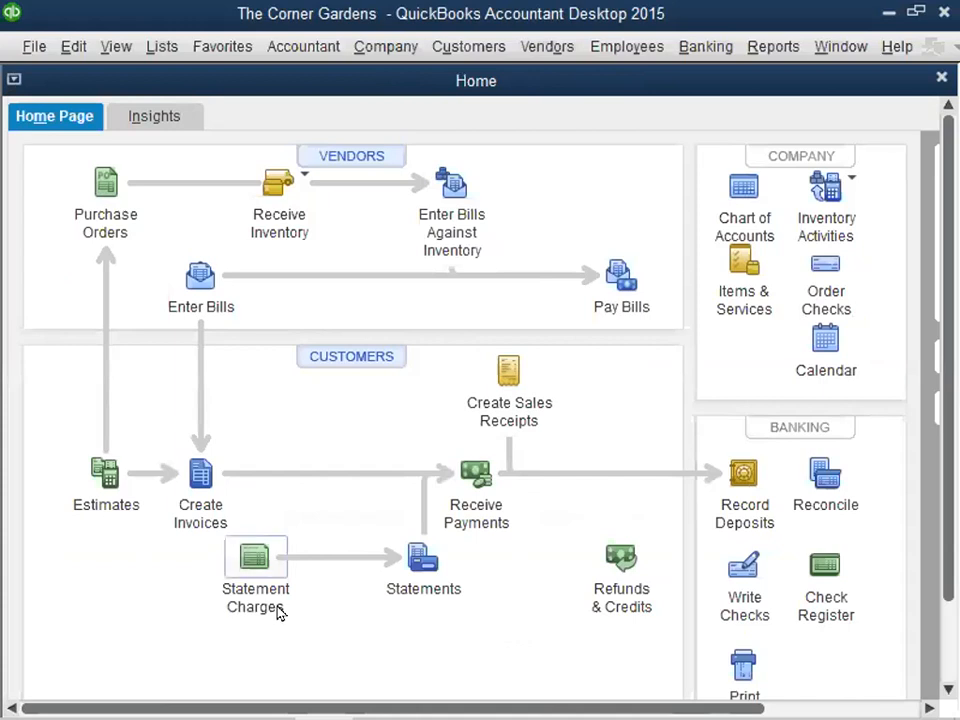
- Reopen the estimate form, go back to the saved estimate 300 to view it, and close it
left_click(107, 474)
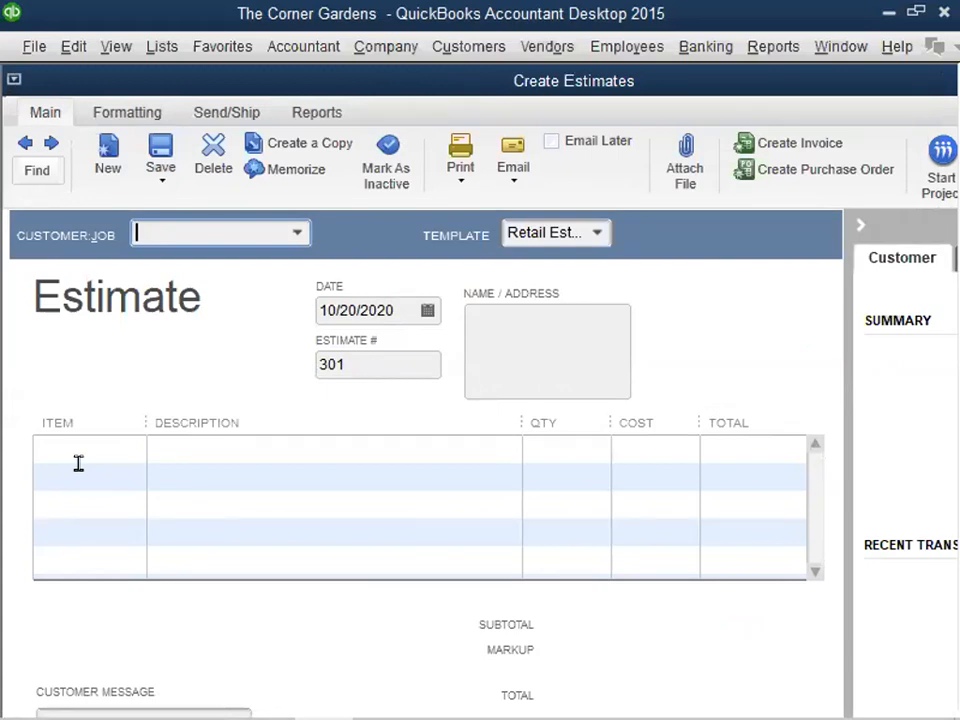
left_click(25, 142)
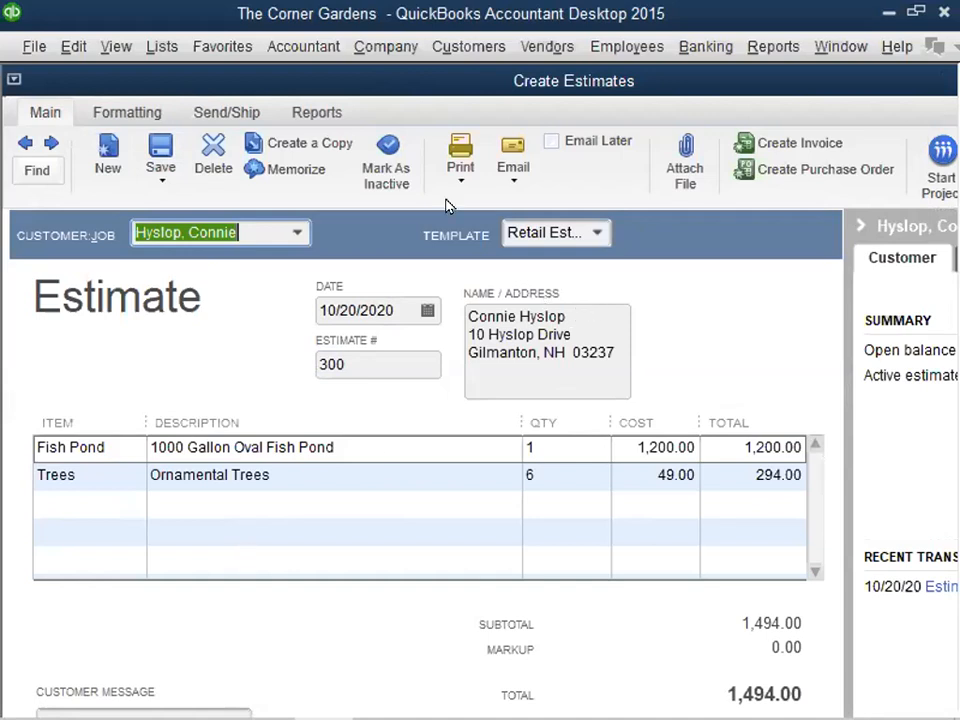
left_click(14, 79)
left_click(60, 219)
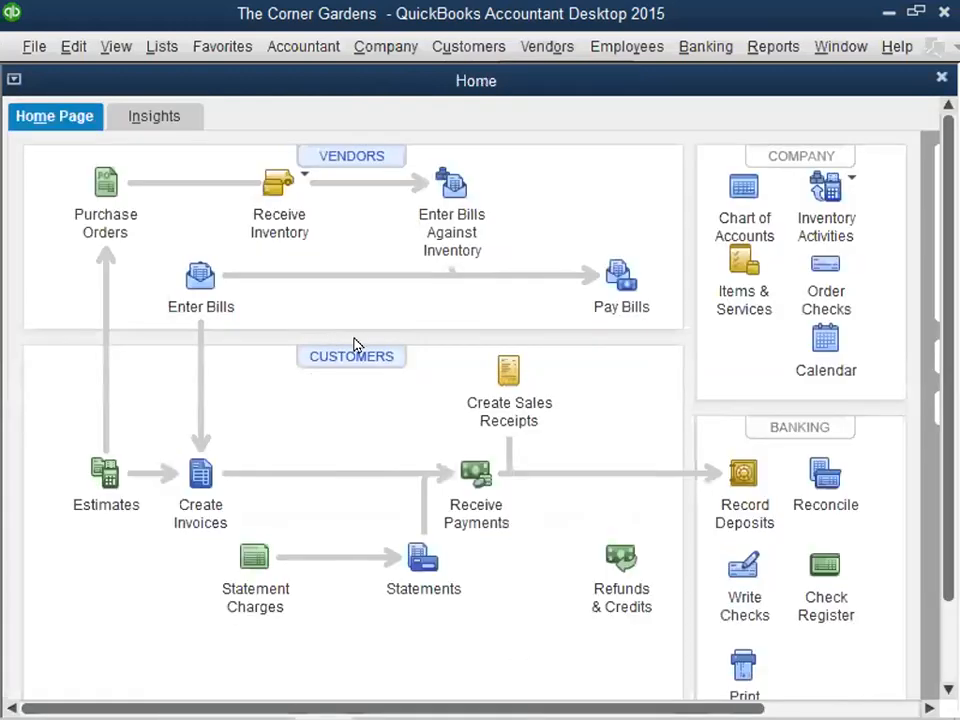
- View estimate 300 through the customer's transactions in the Customer Center, and close both windows
left_click(360, 360)
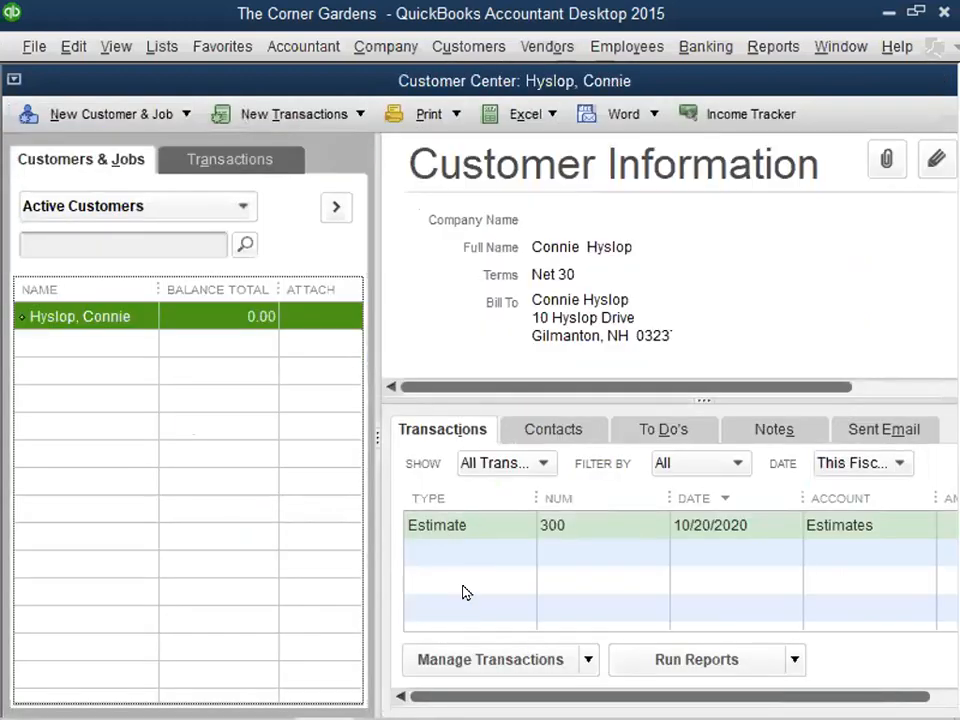
double_click(445, 527)
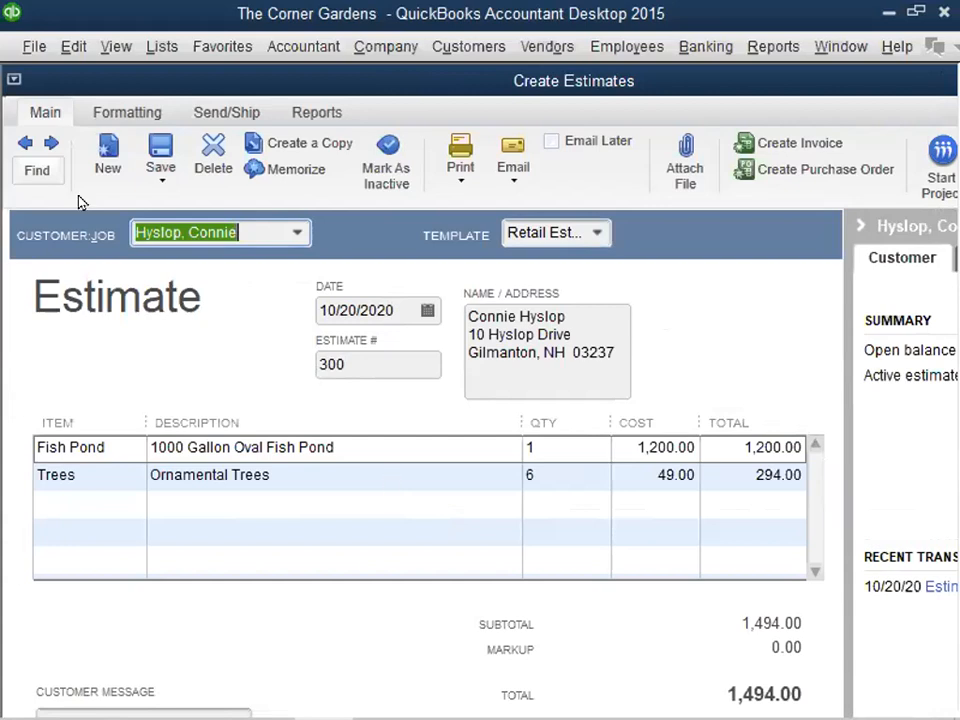
left_click(14, 80)
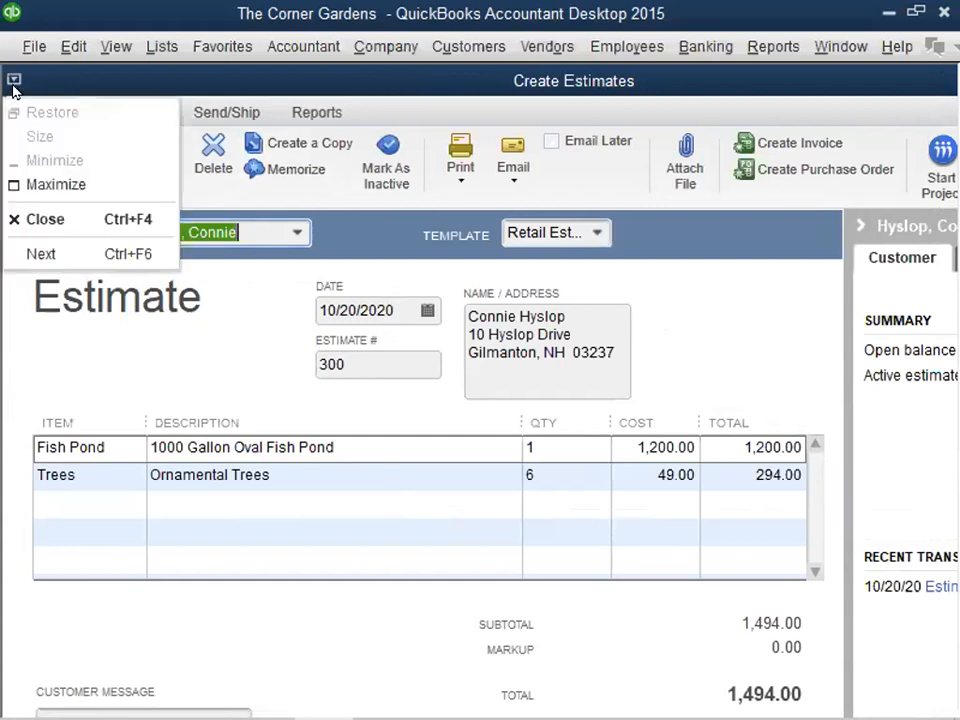
left_click(49, 228)
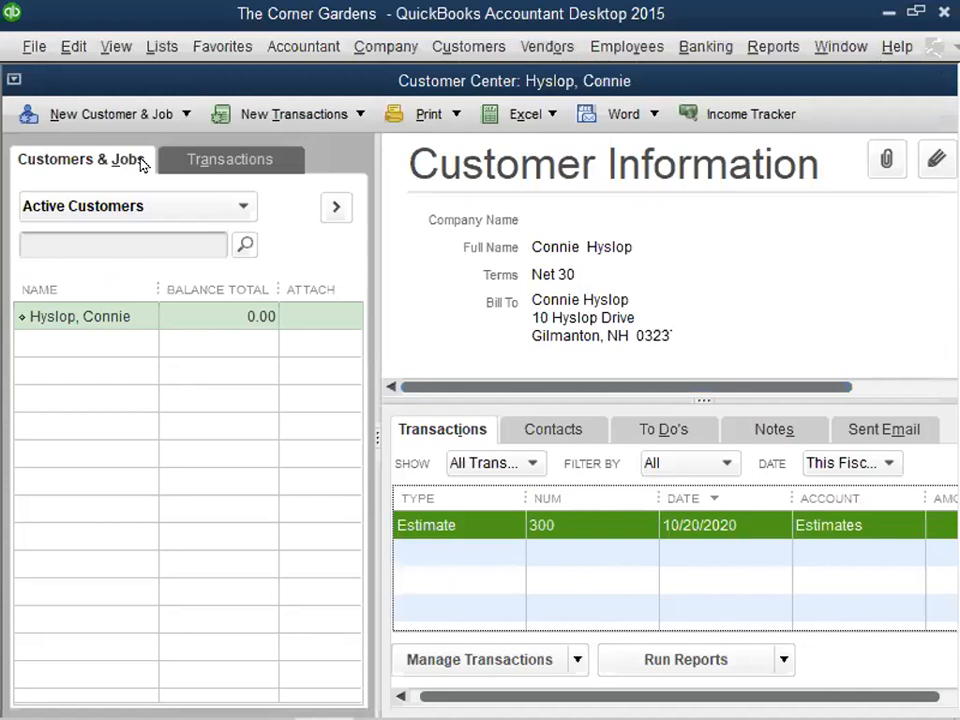
left_click(13, 78)
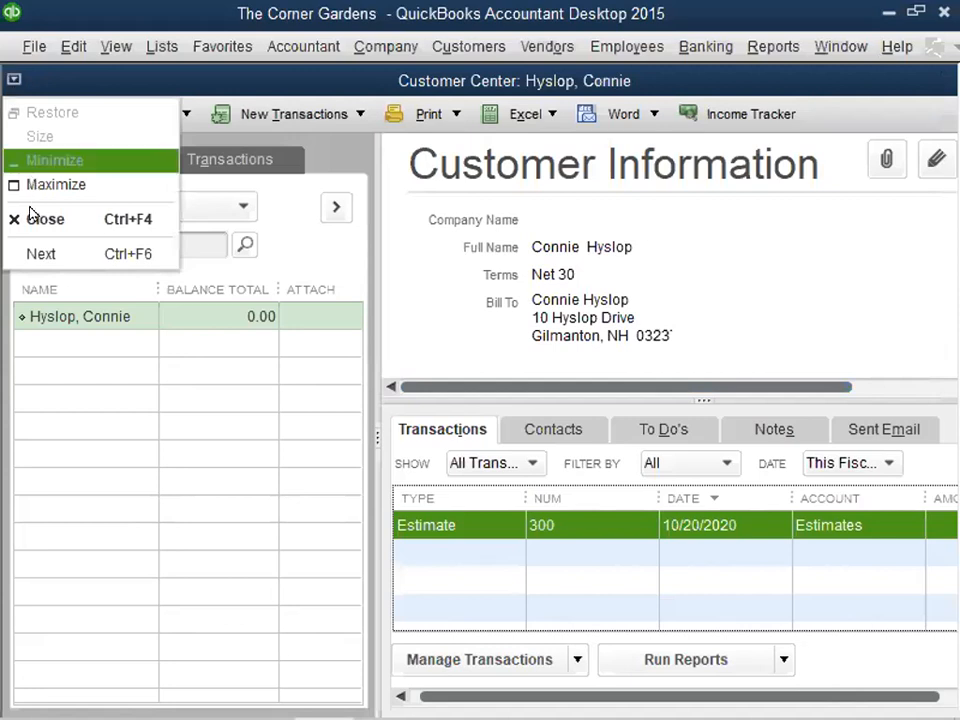
key("Return")
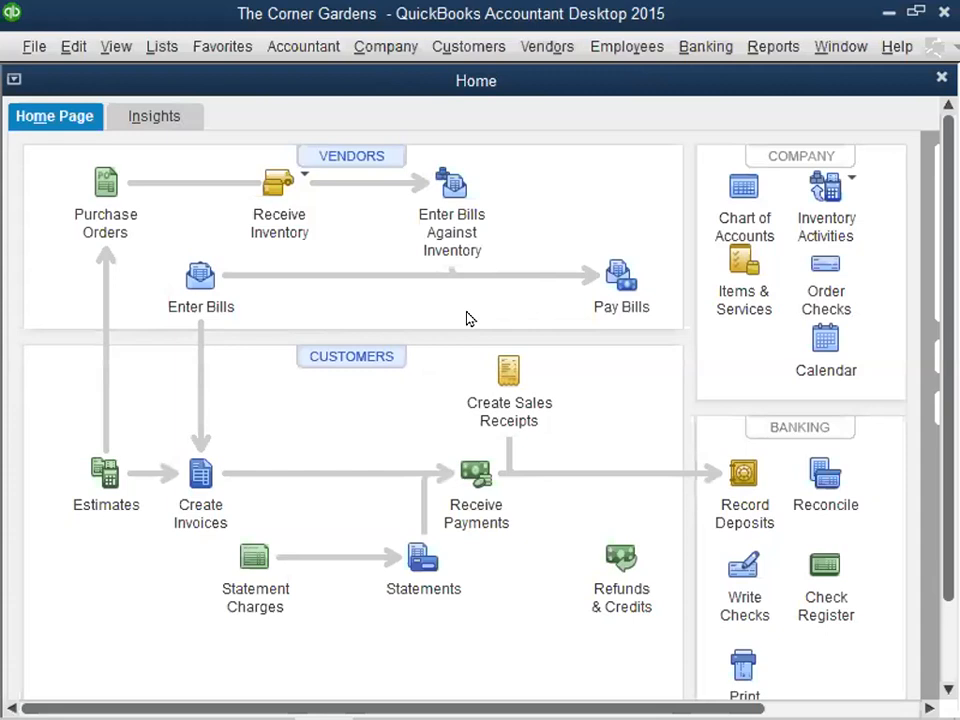
- Switch to the Sample Larry's Landscaping & Garden Supply file in QuickBooks Desktop Pro 2018 and open the Income Tracker from the Customer Center
mouse_move(392, 690)
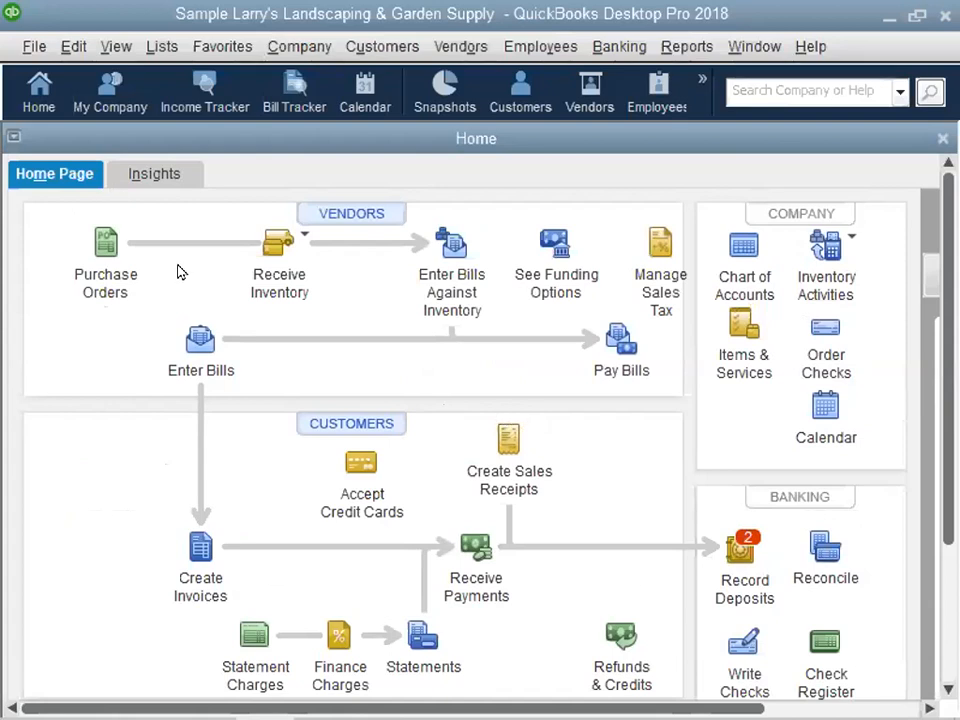
left_click(321, 428)
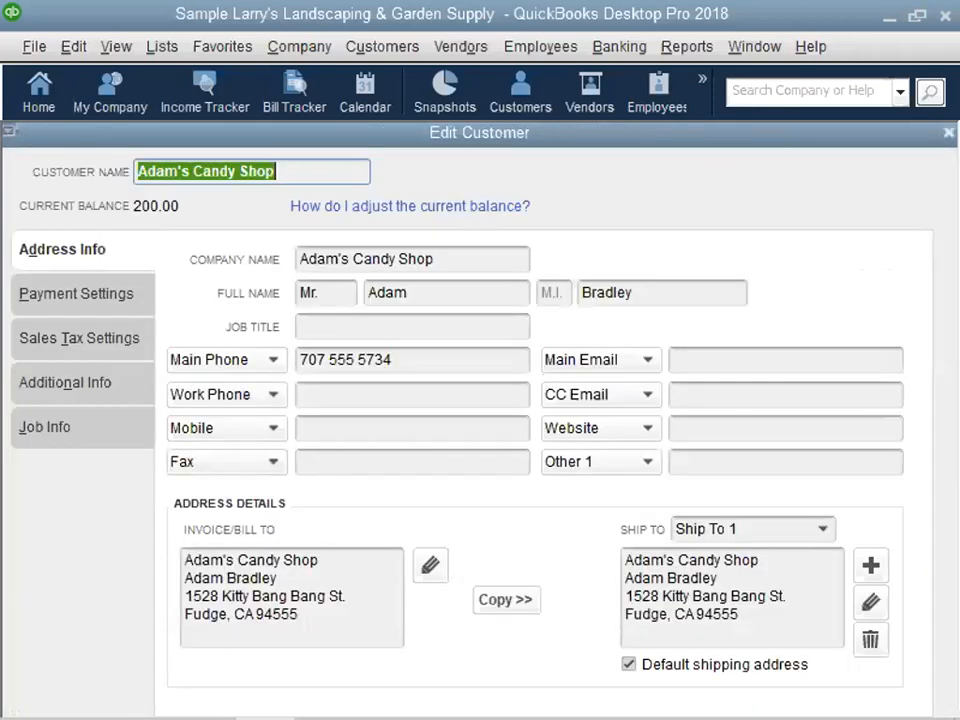
key("Escape")
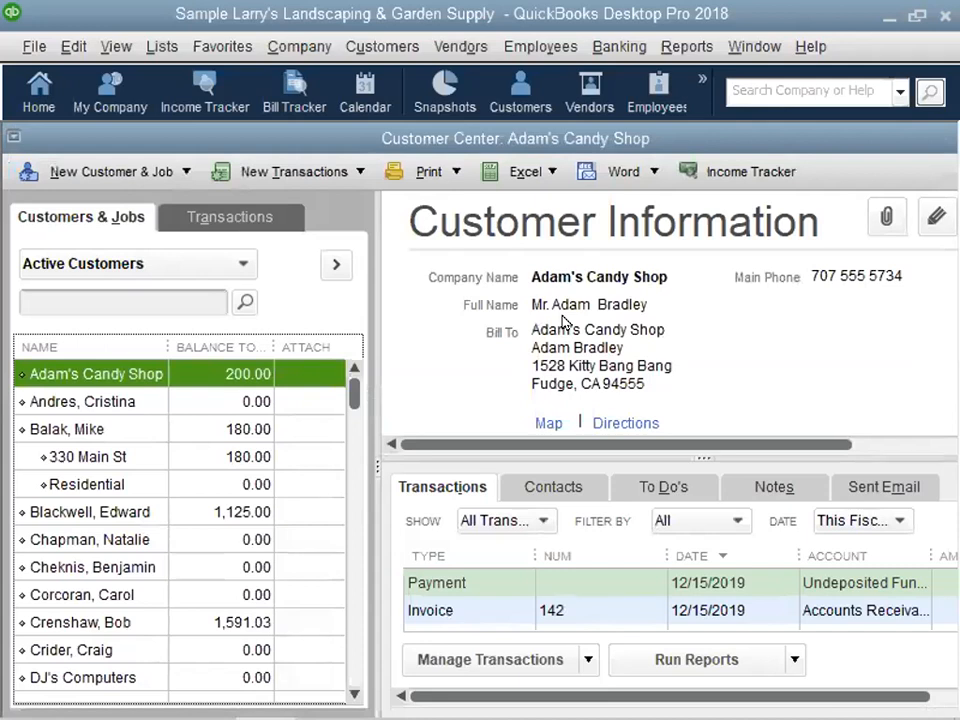
left_click(731, 166)
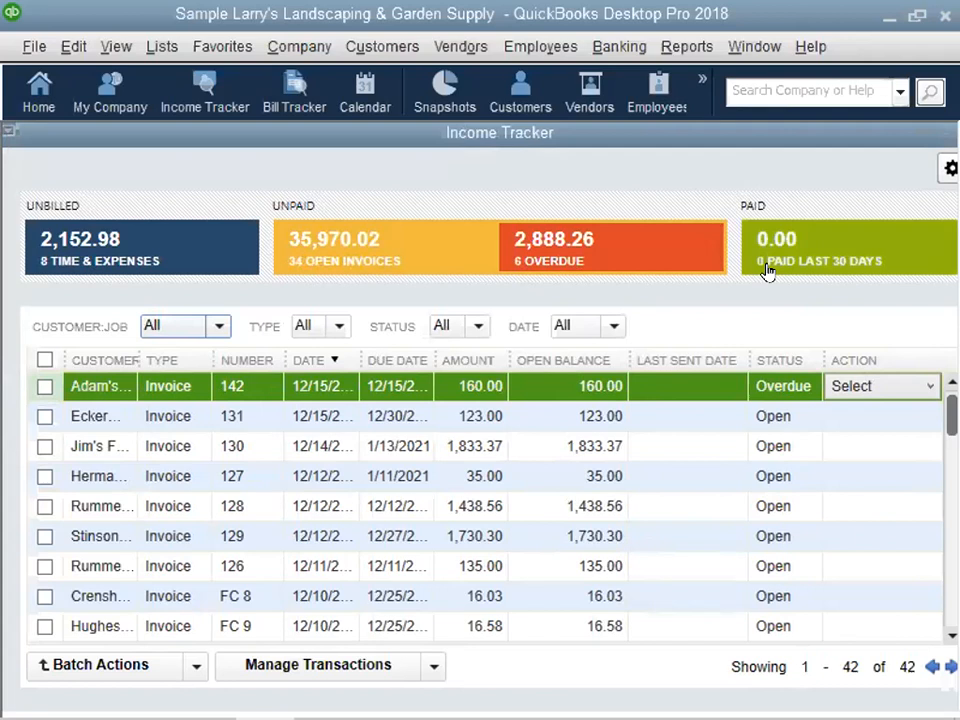
- Look through the Income Tracker's transactions, widening the Customer column to read the names, and close the tracker
scroll(112, 430, "down", 1)
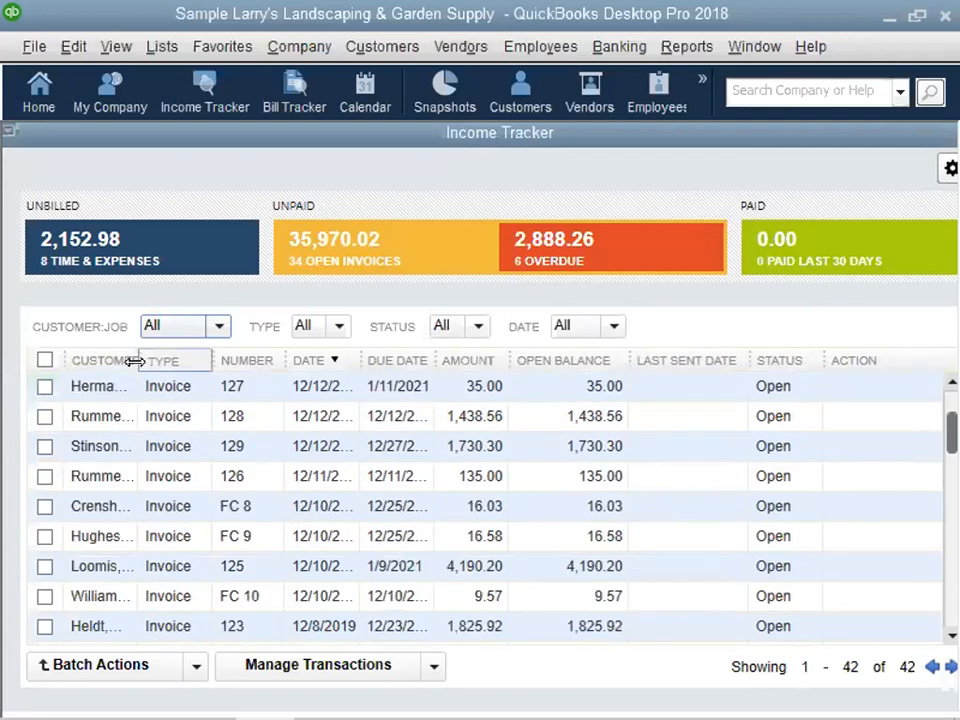
left_click_drag(137, 361, 189, 360)
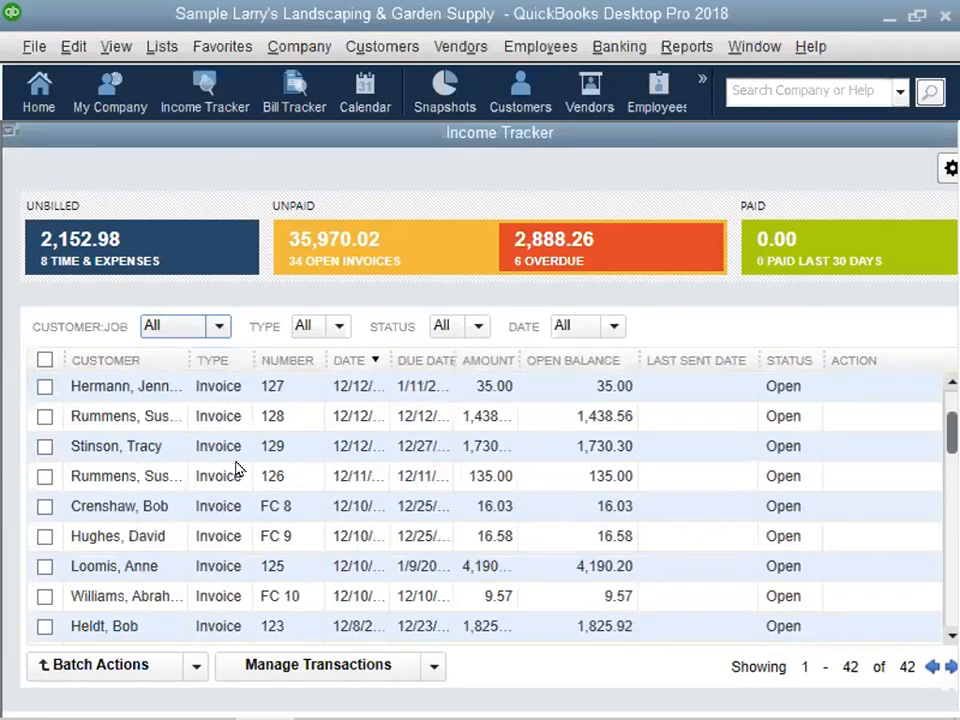
left_click_drag(186, 360, 273, 360)
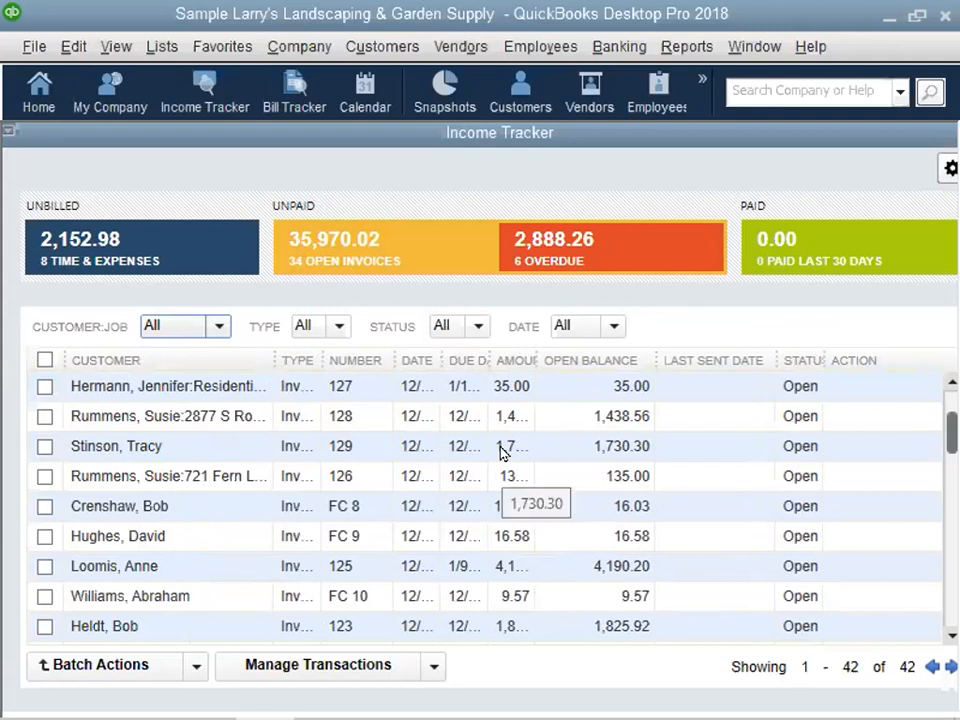
left_click(7, 132)
left_click(42, 274)
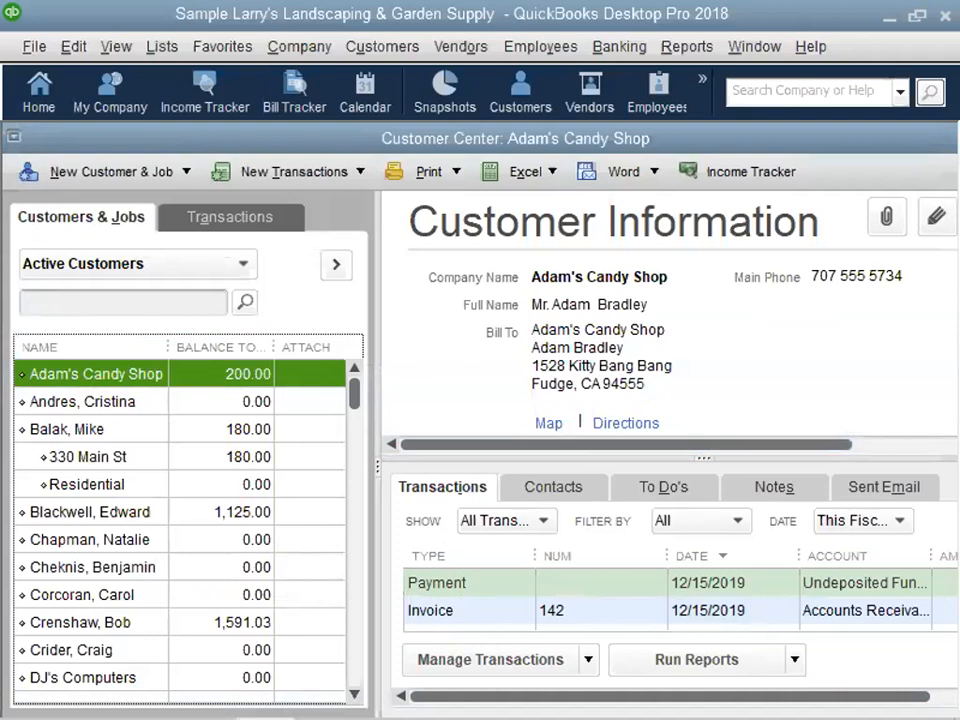
- Switch back to The Corner Gardens in QuickBooks Accountant Desktop 2015 and start an invoice for a new customer, choosing the detailed customer setup
mouse_move(410, 718)
left_click(324, 697)
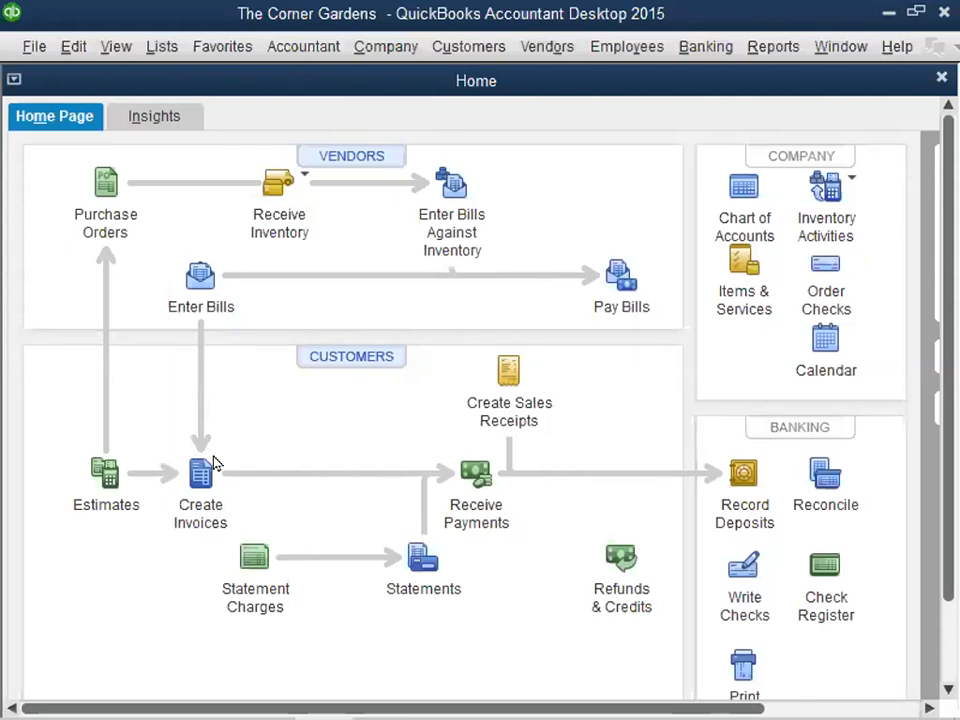
left_click(181, 464)
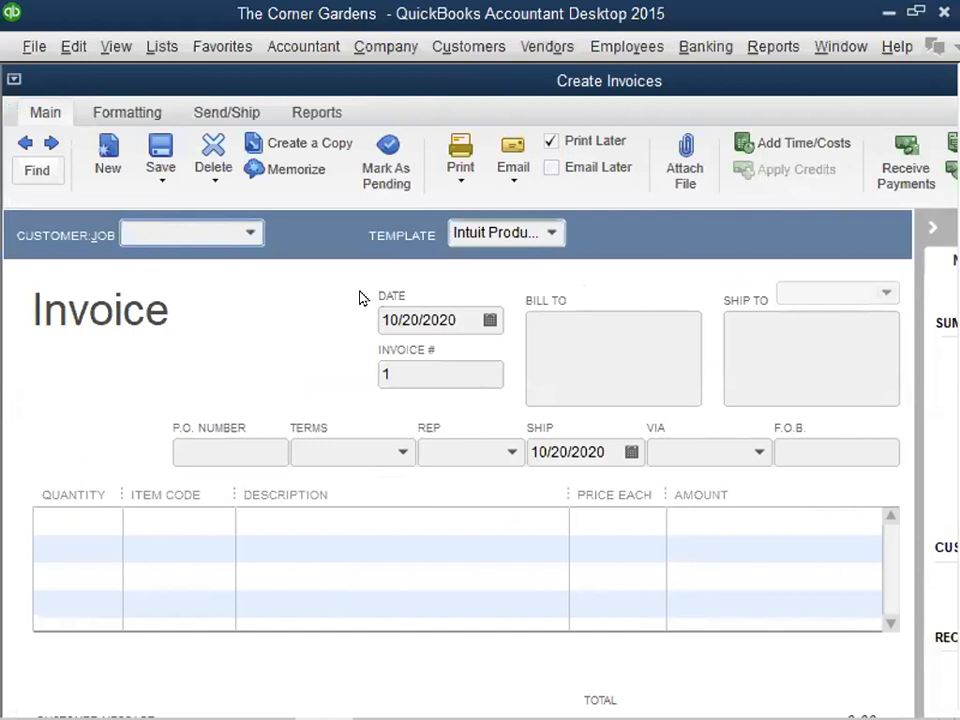
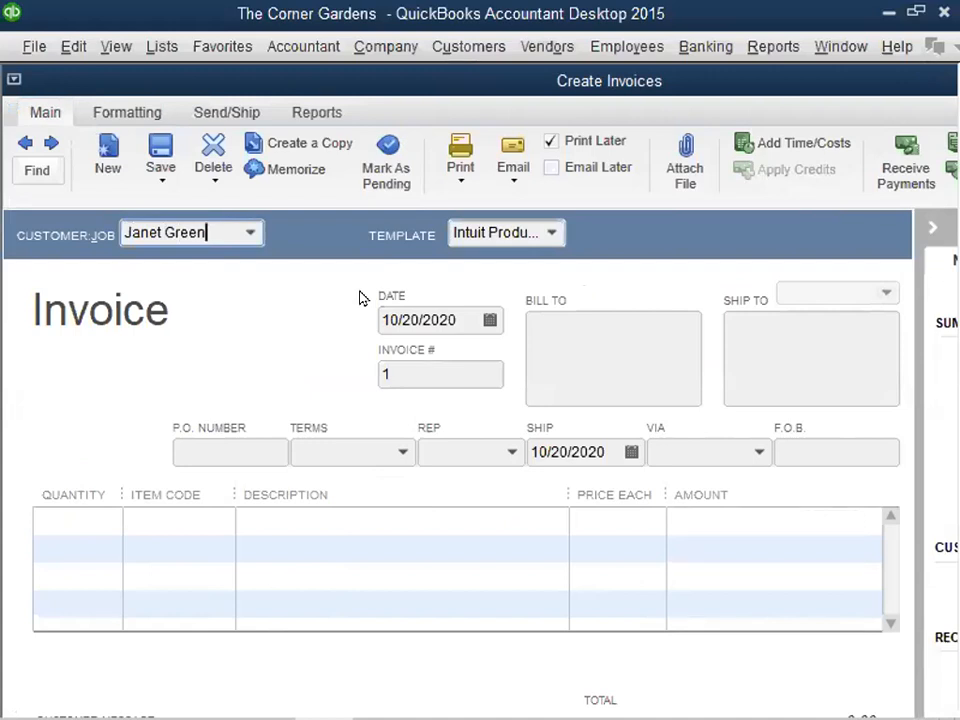
key("Tab")
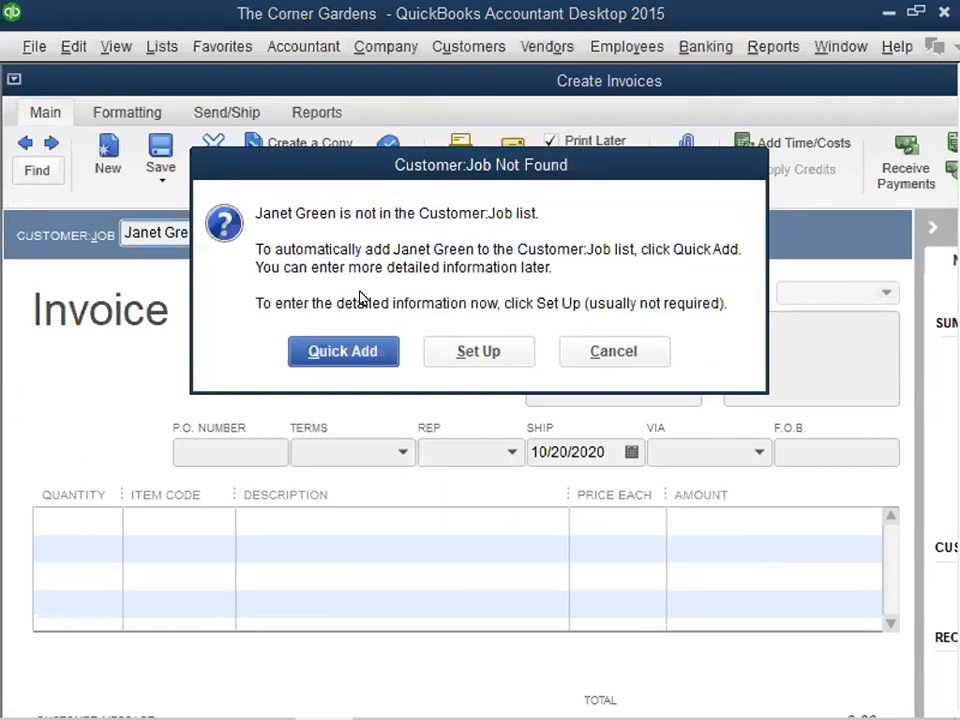
left_click(451, 356)
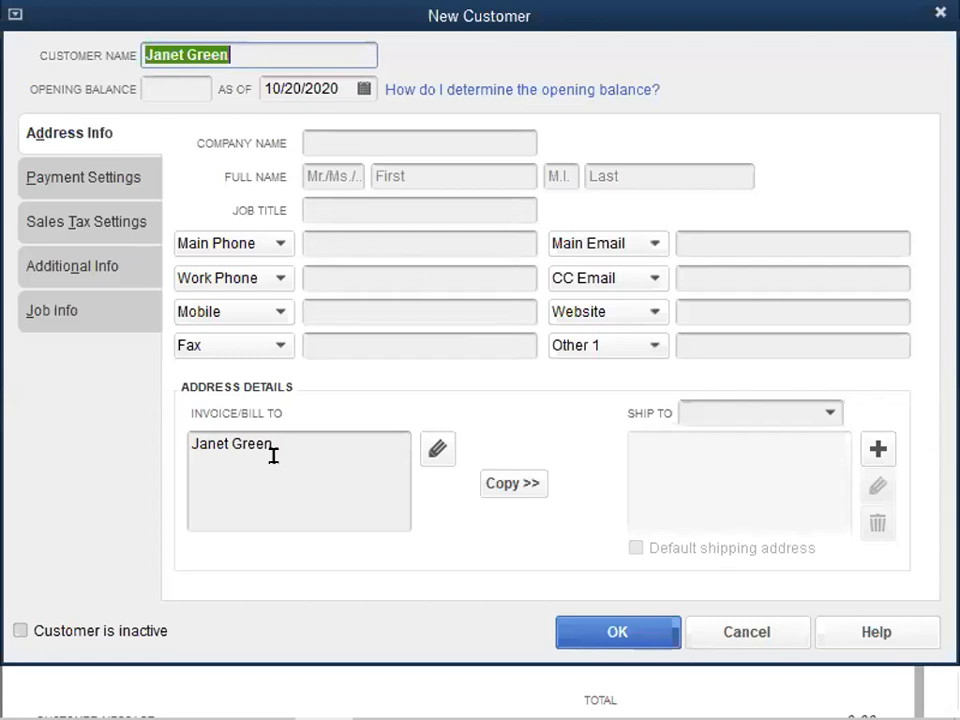
- Rewrite the new customer's name in last name, comma, first name order
left_click(187, 54)
key("BackSpace")
key("BackSpace")
key("BackSpace")
key("BackSpace")
key("BackSpace")
key("BackSpace")
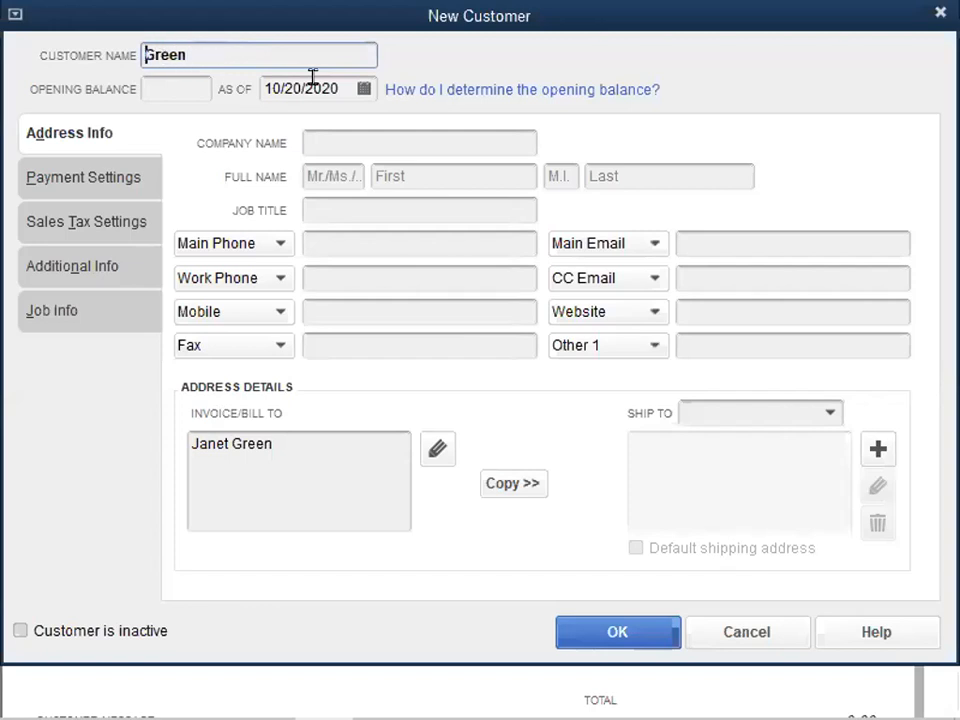
left_click(245, 43)
type(", Janet")
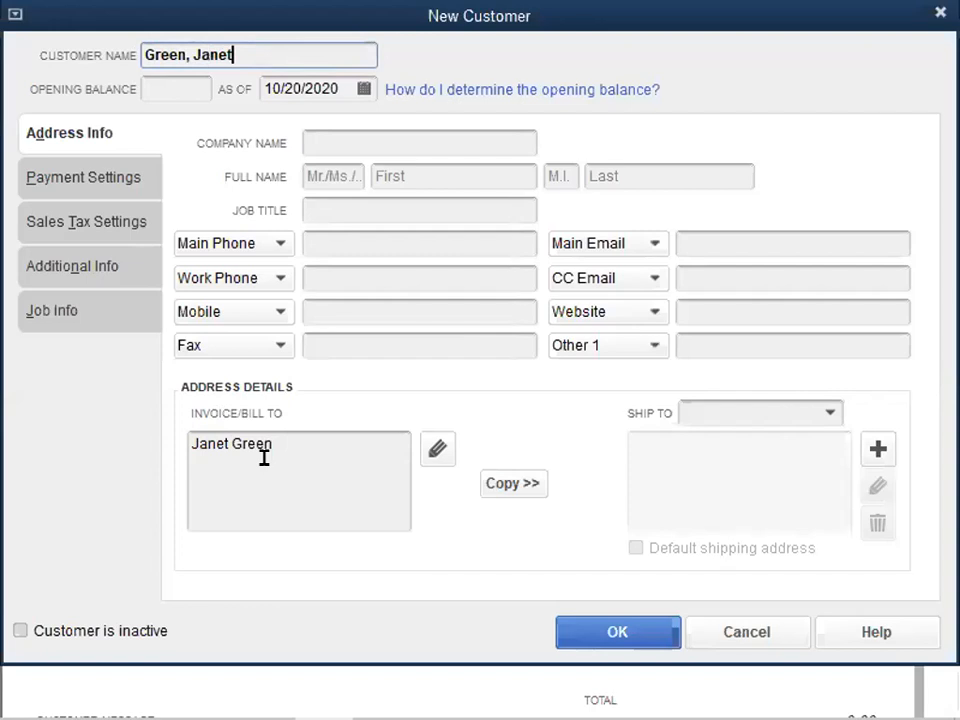
- Fill in the customer's first and last name in the full name fields
left_click(410, 174)
key("Tab")
key("Tab")
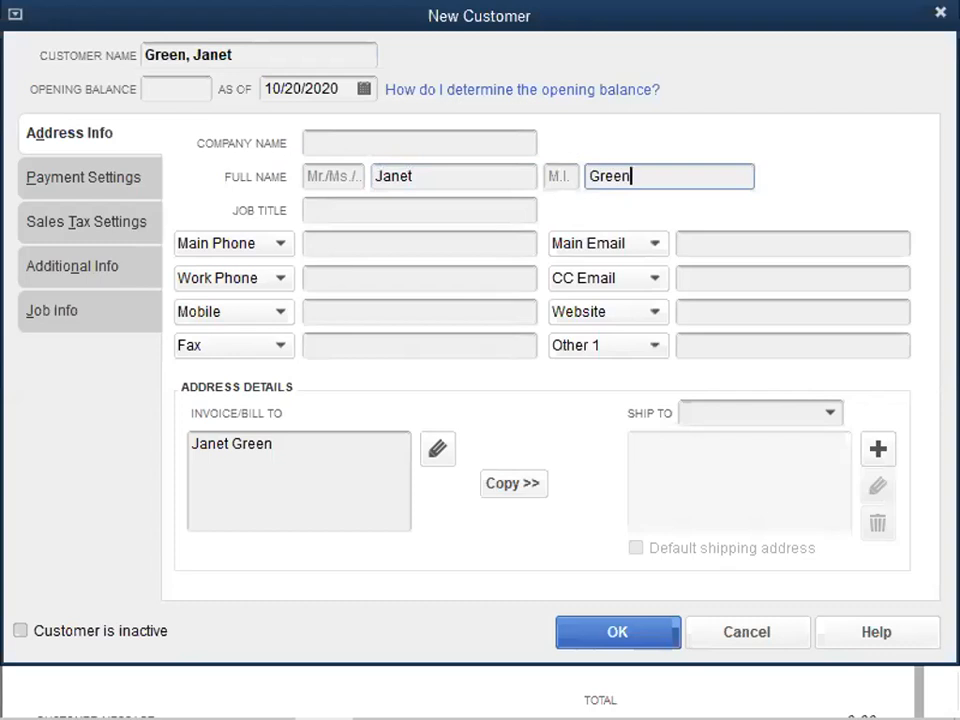
key("Tab")
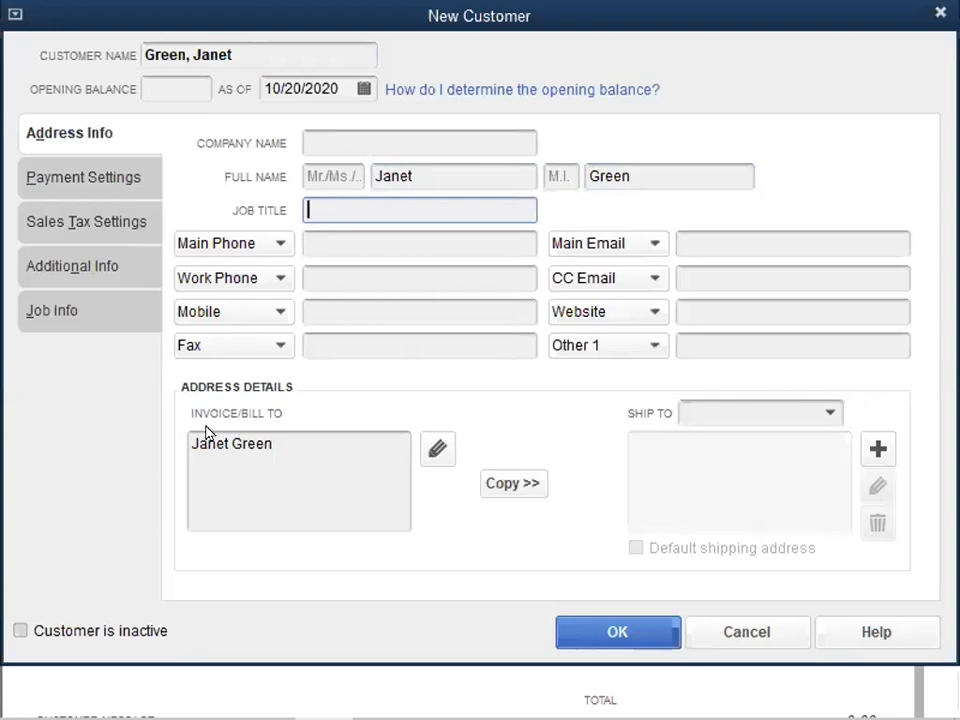
- Complete the billing address with the customer's PO box, city, state and ZIP code
left_click(367, 444)
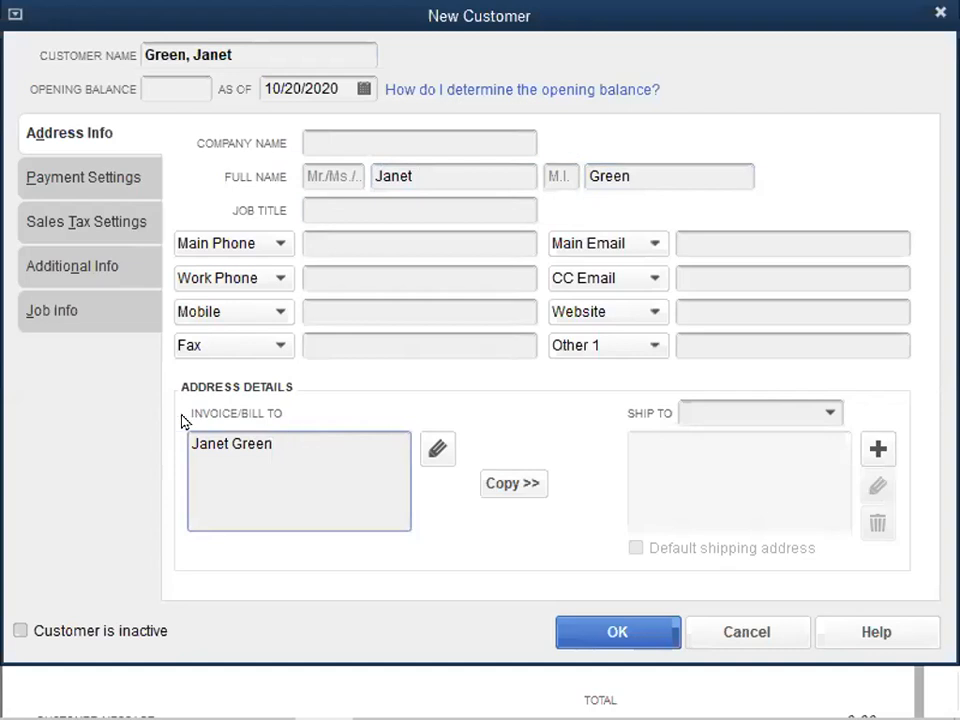
key("Return")
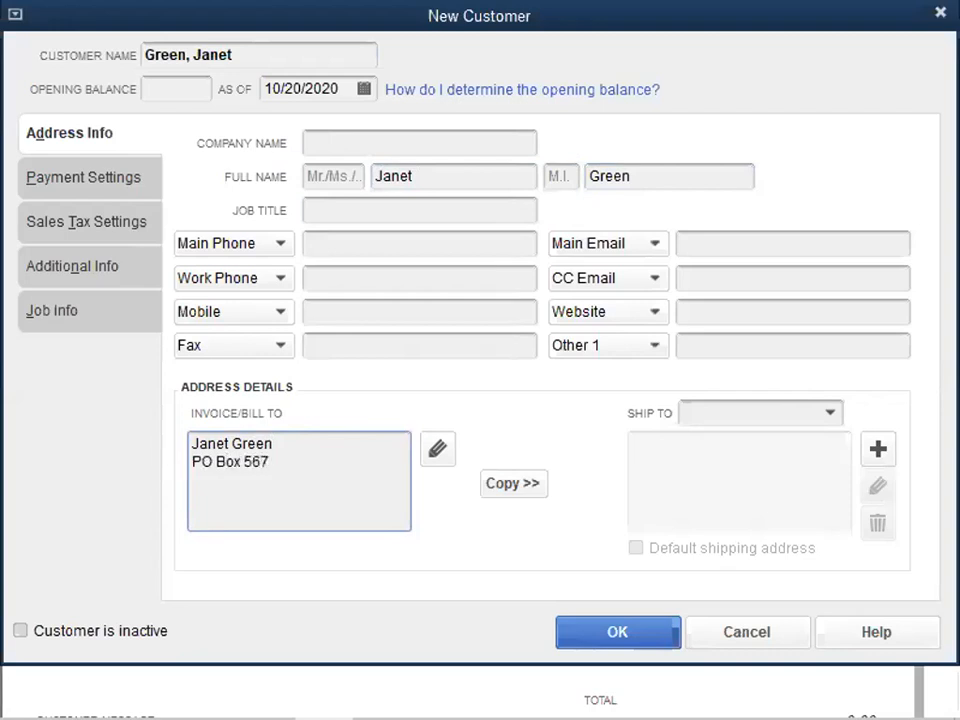
key("Return")
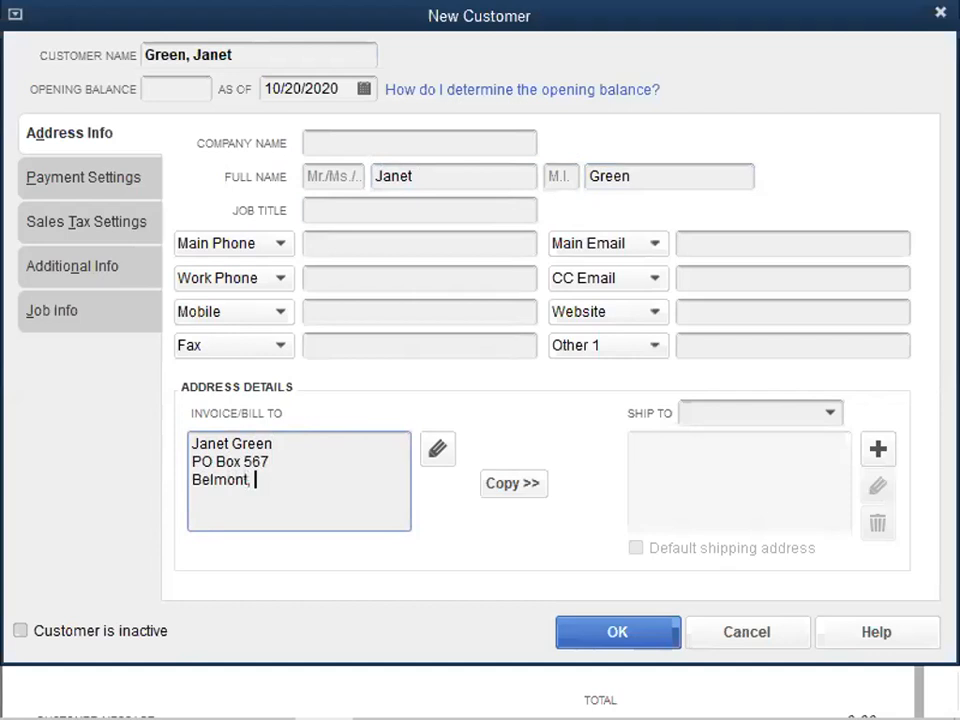
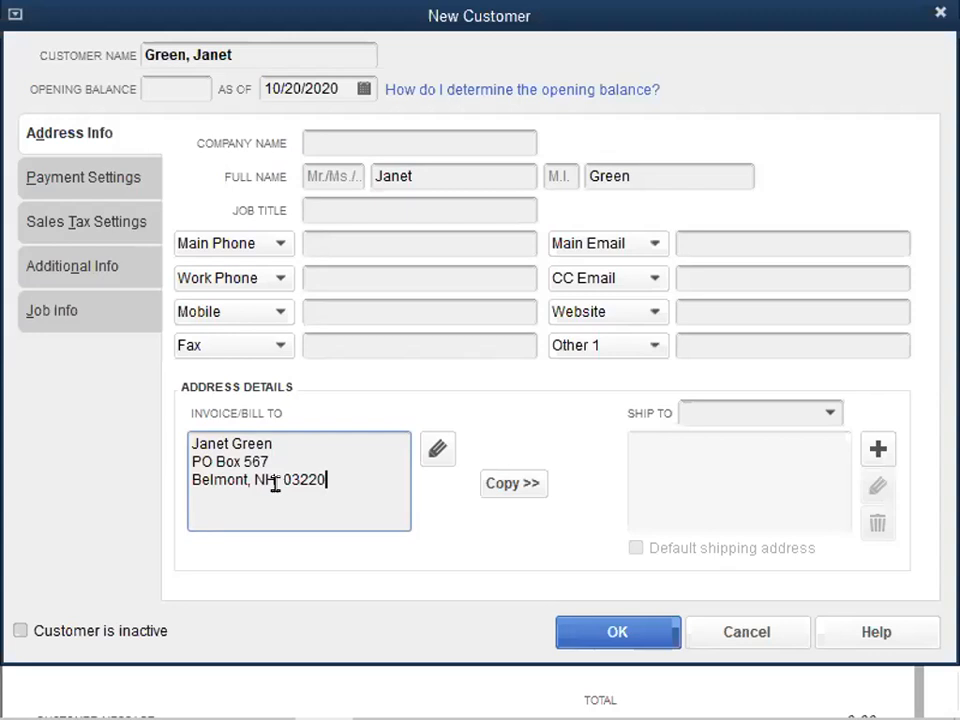
- Save the new customer record and set the invoice number to 400
left_click(620, 629)
key("Tab")
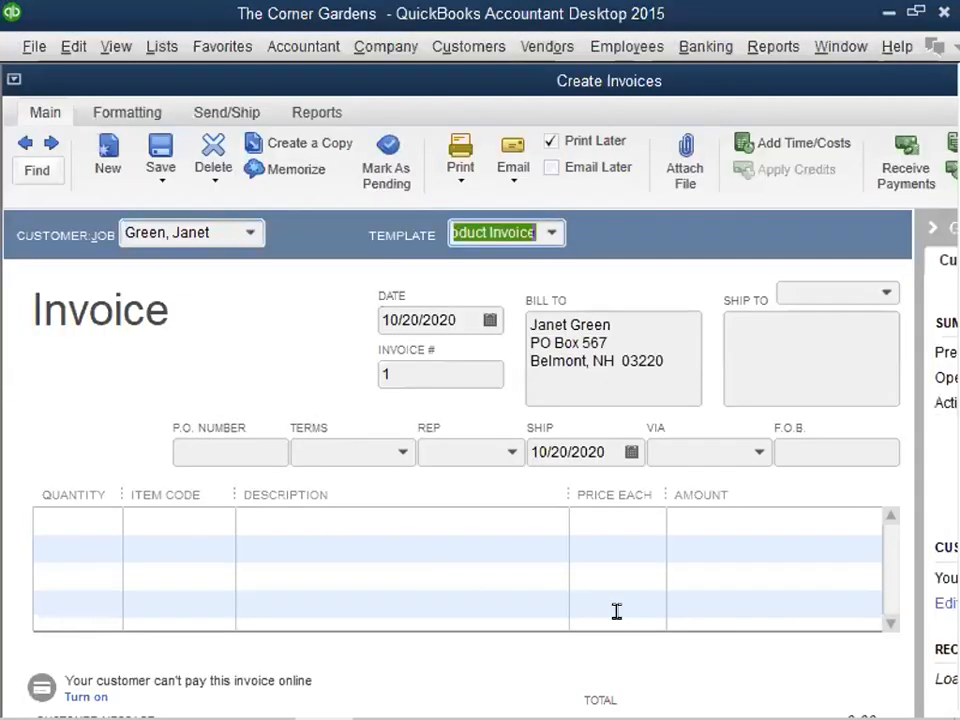
left_click(387, 370)
key("BackSpace")
type("400")
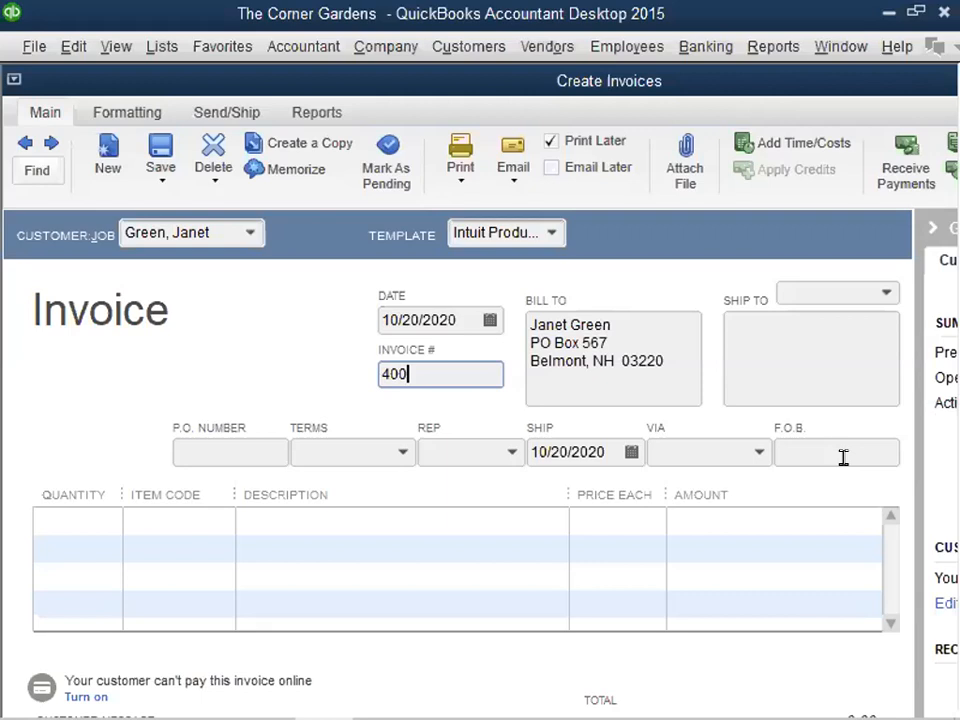
- Preview the invoice's printed layout in the Intuit Product Invoice template, and close the preview
left_click(457, 184)
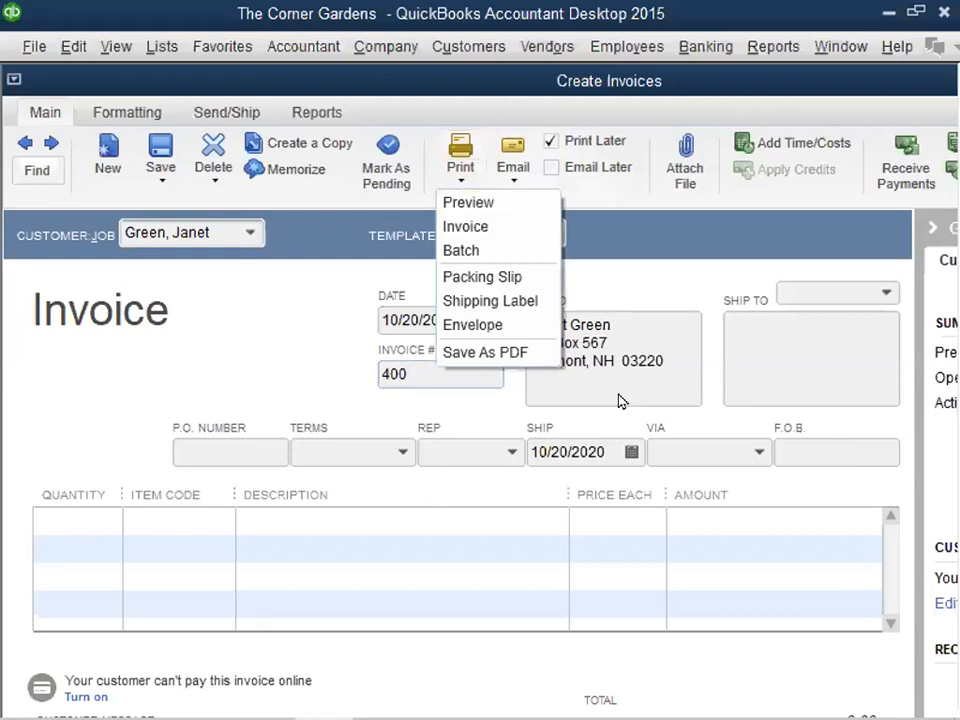
left_click(490, 300)
left_click(476, 356)
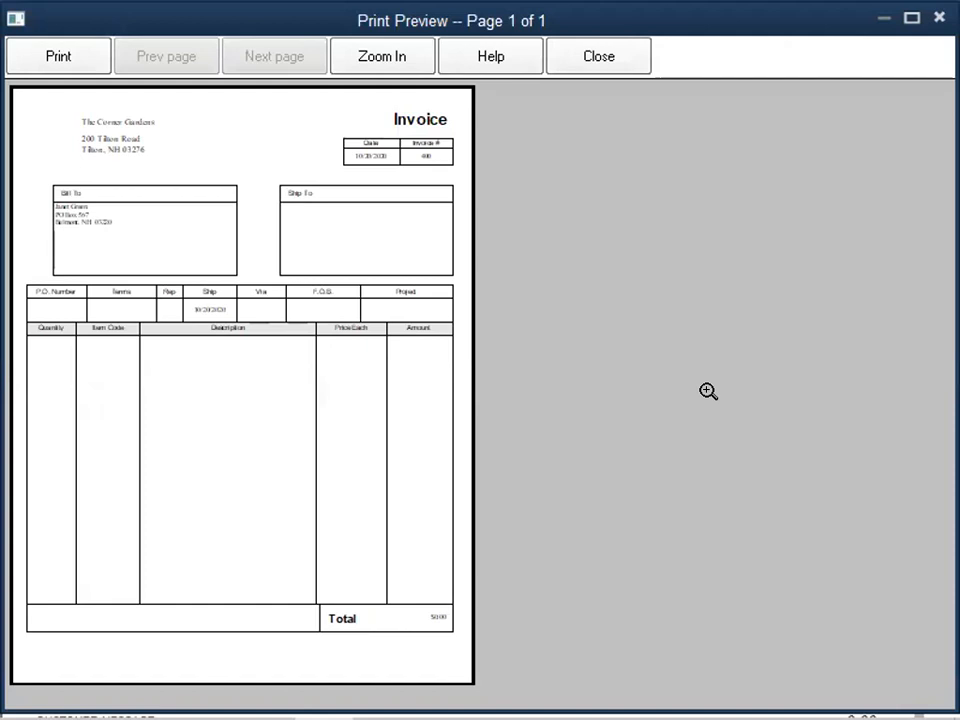
left_click(621, 70)
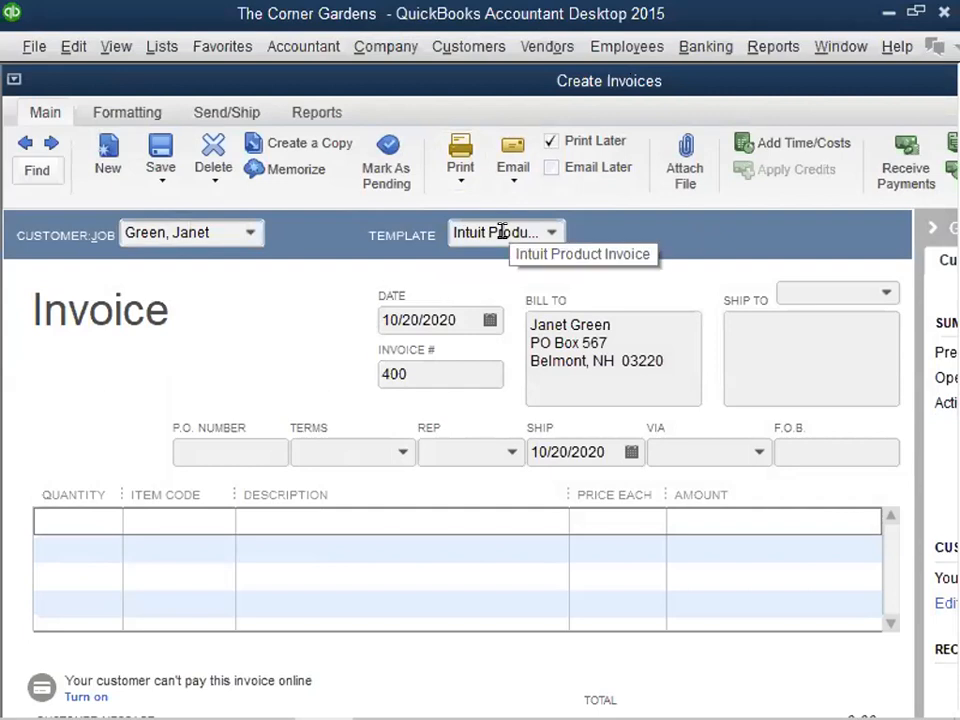
- Switch the invoice to the Intuit Professional Invoice template and preview its printed layout
left_click(553, 232)
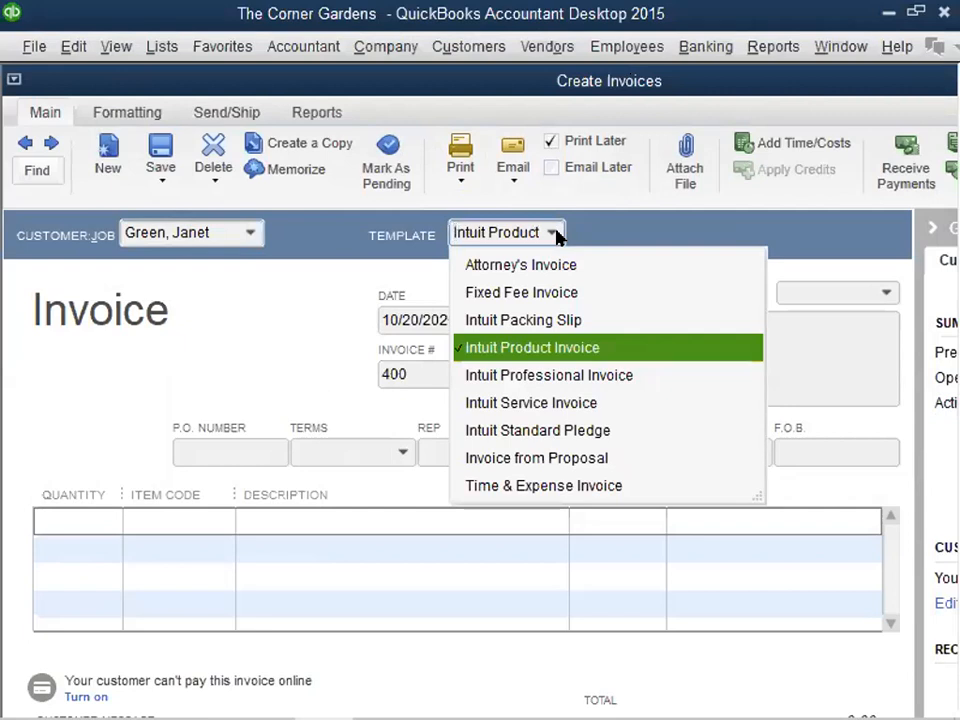
left_click(507, 375)
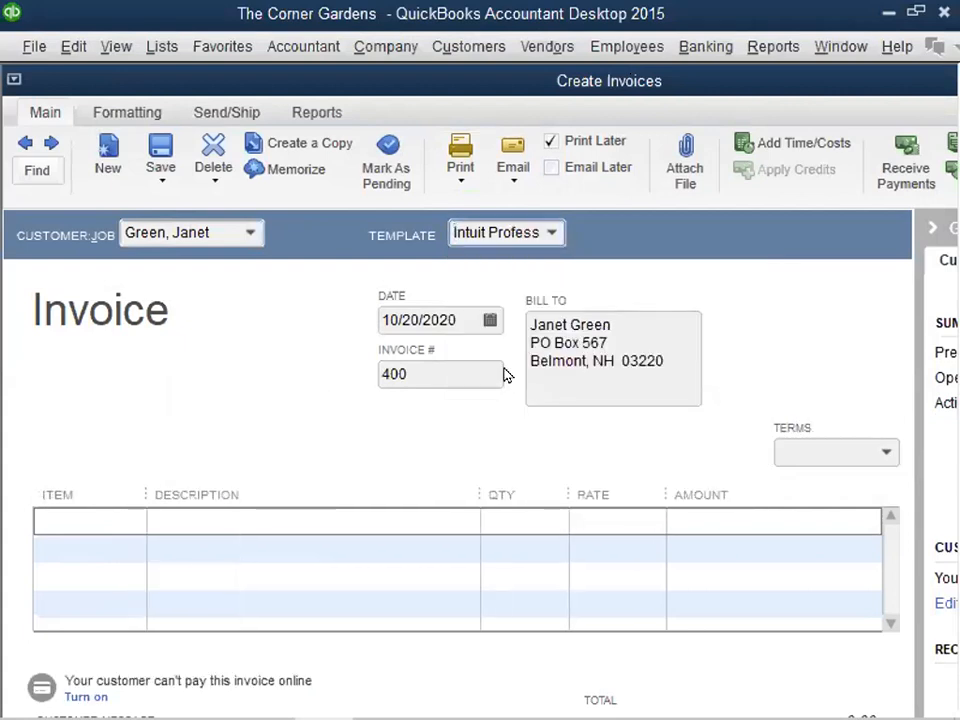
left_click(460, 176)
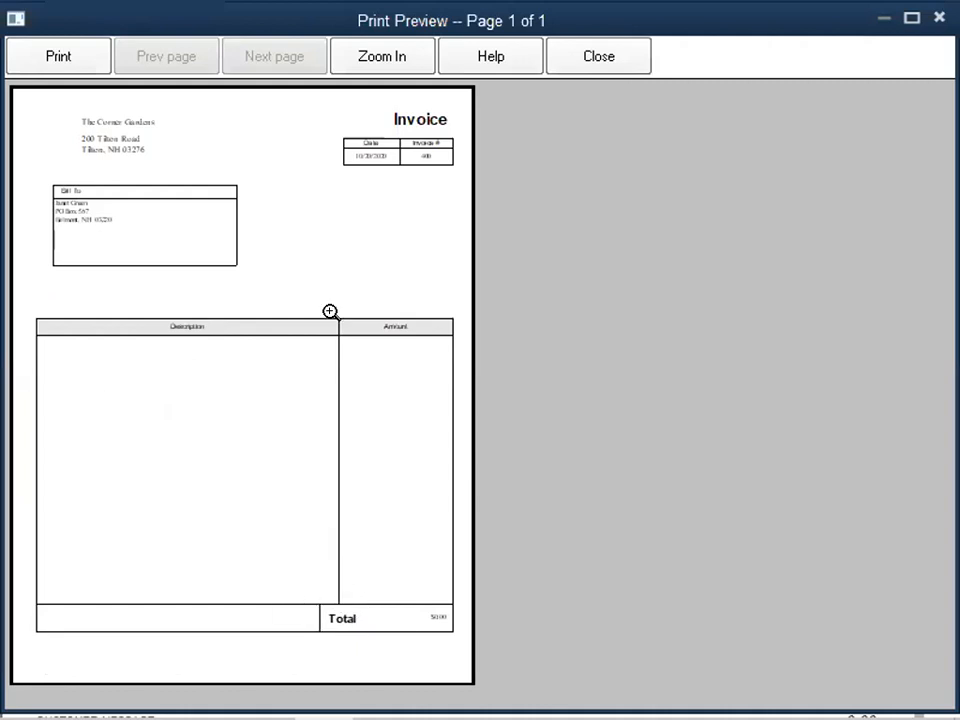
left_click(598, 58)
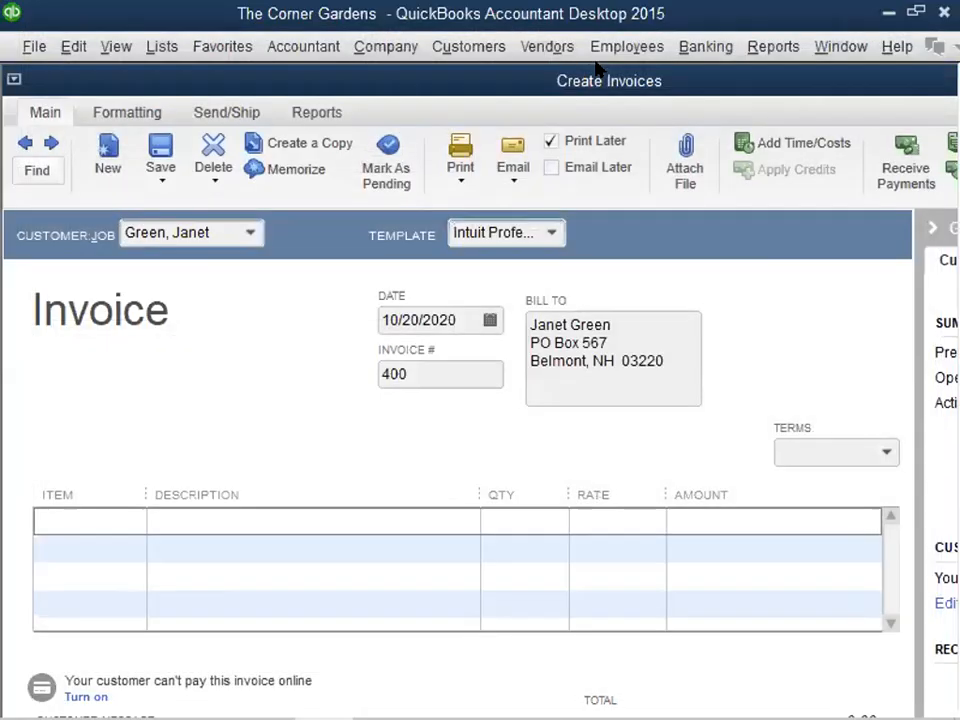
- Switch the invoice to the Intuit Service Invoice template and preview its printed layout
left_click(551, 236)
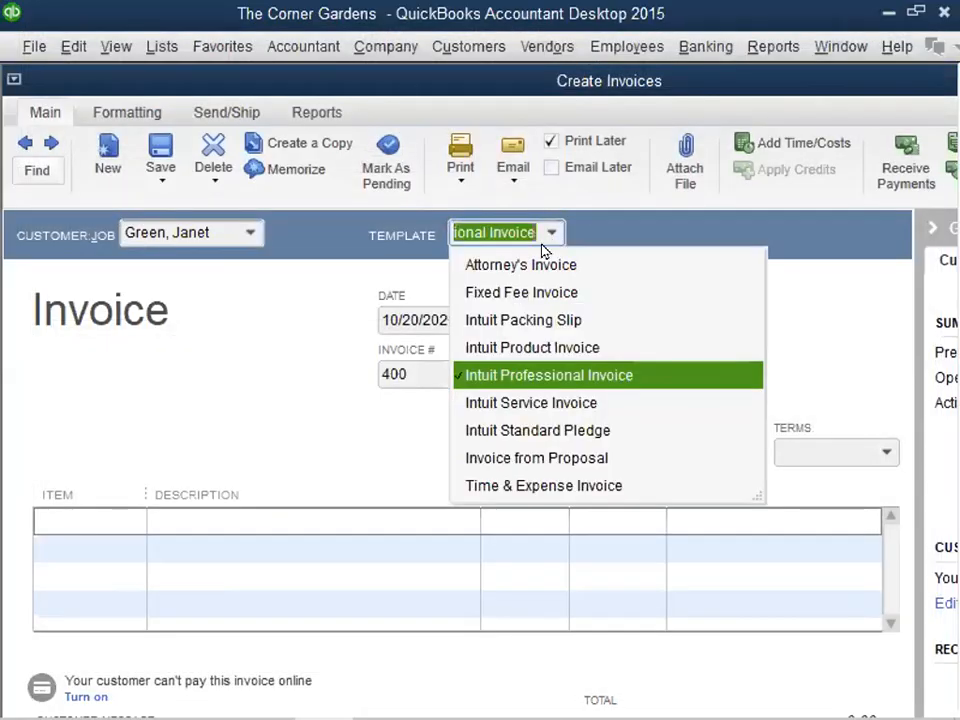
left_click(473, 401)
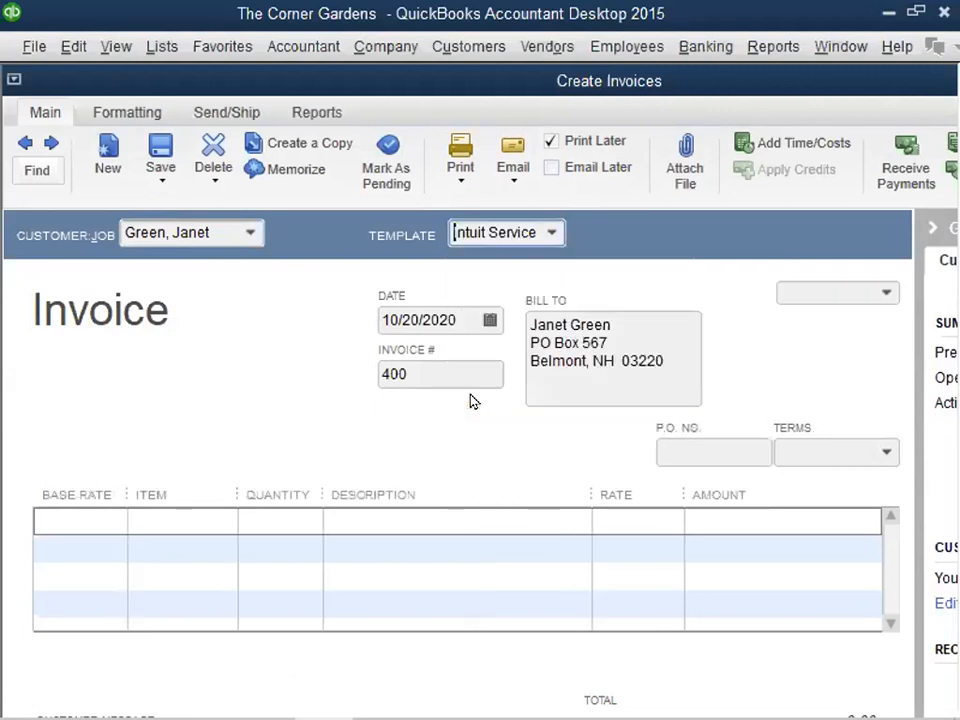
left_click(463, 178)
left_click(467, 204)
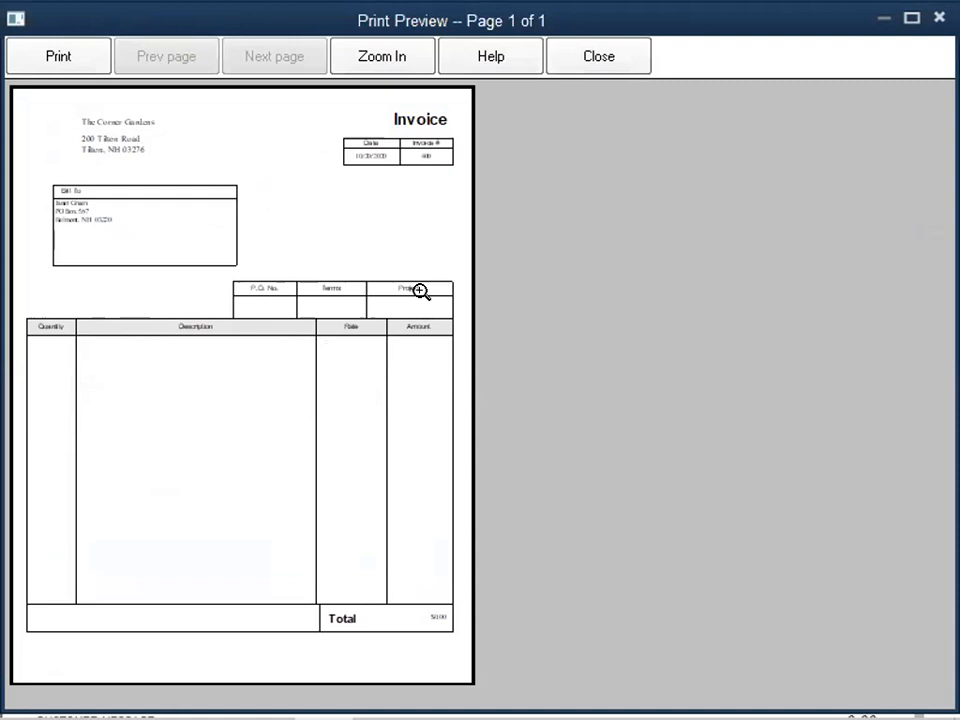
left_click(599, 57)
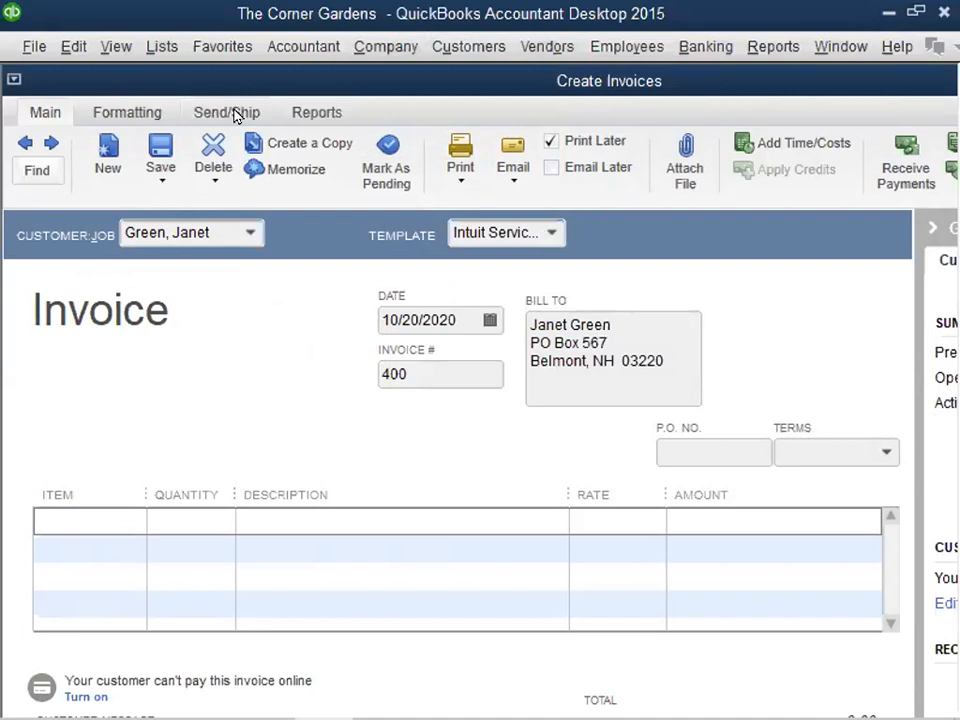
- Open the template manager and make a copy of the Intuit Professional Invoice template
left_click(110, 116)
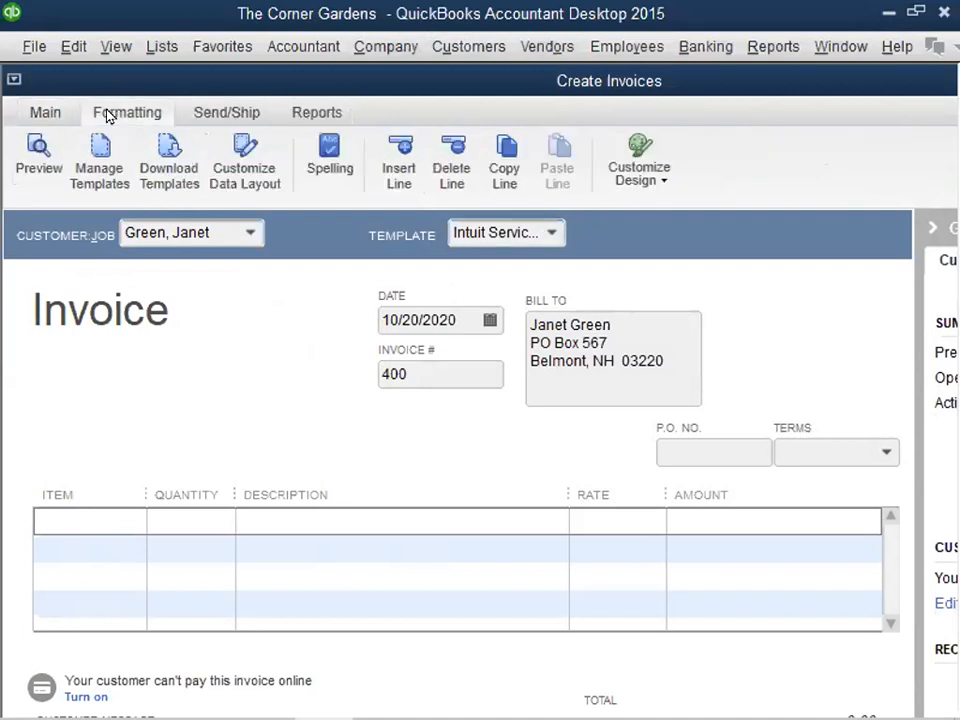
left_click(97, 174)
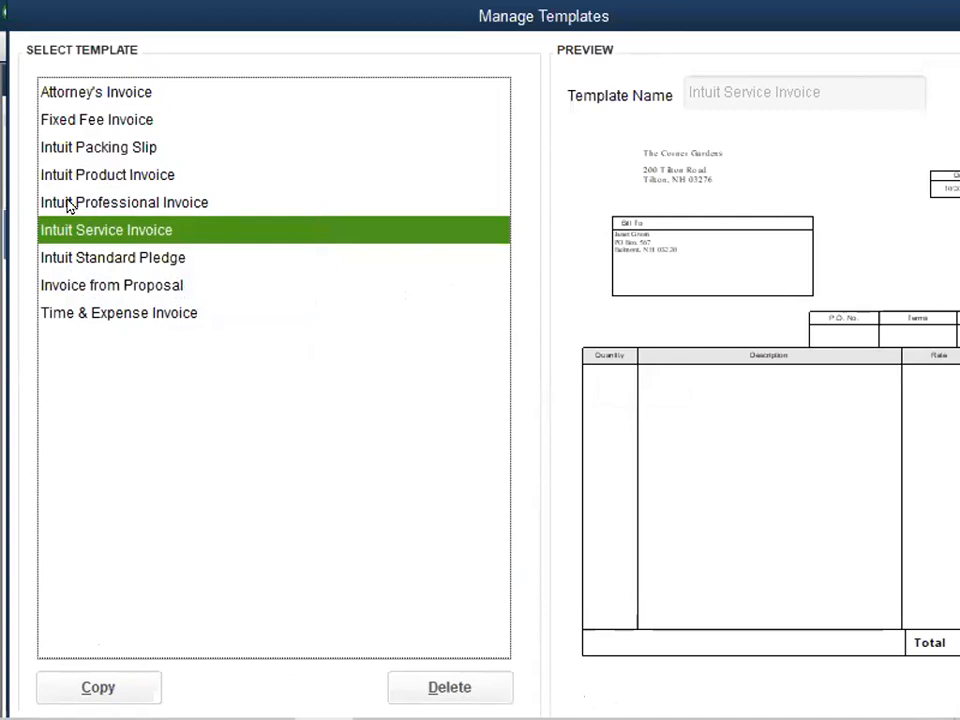
left_click(121, 204)
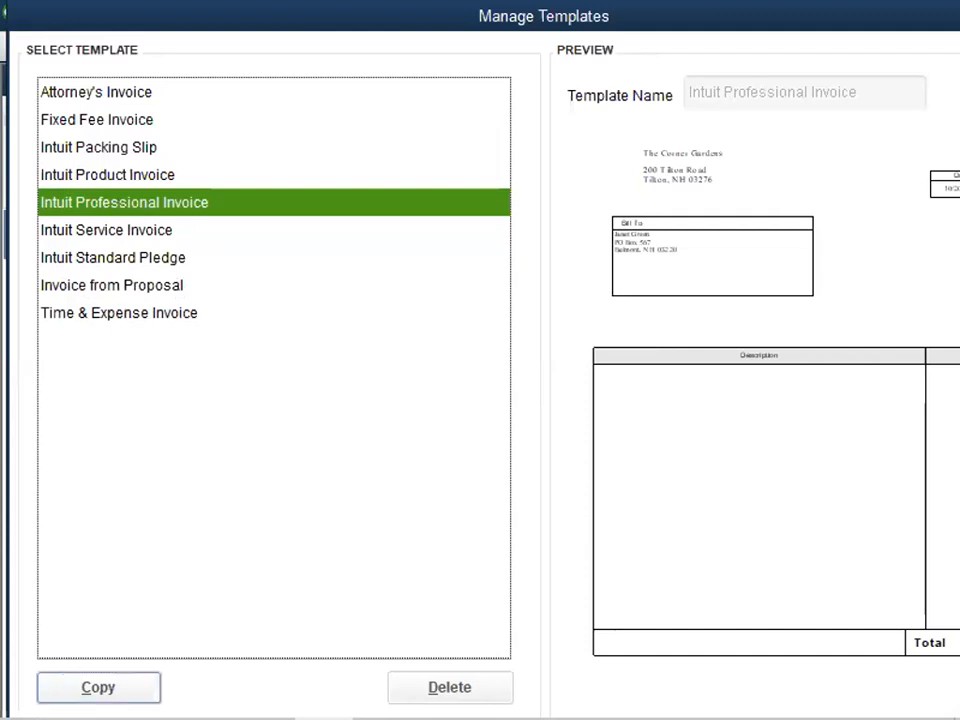
left_click(66, 690)
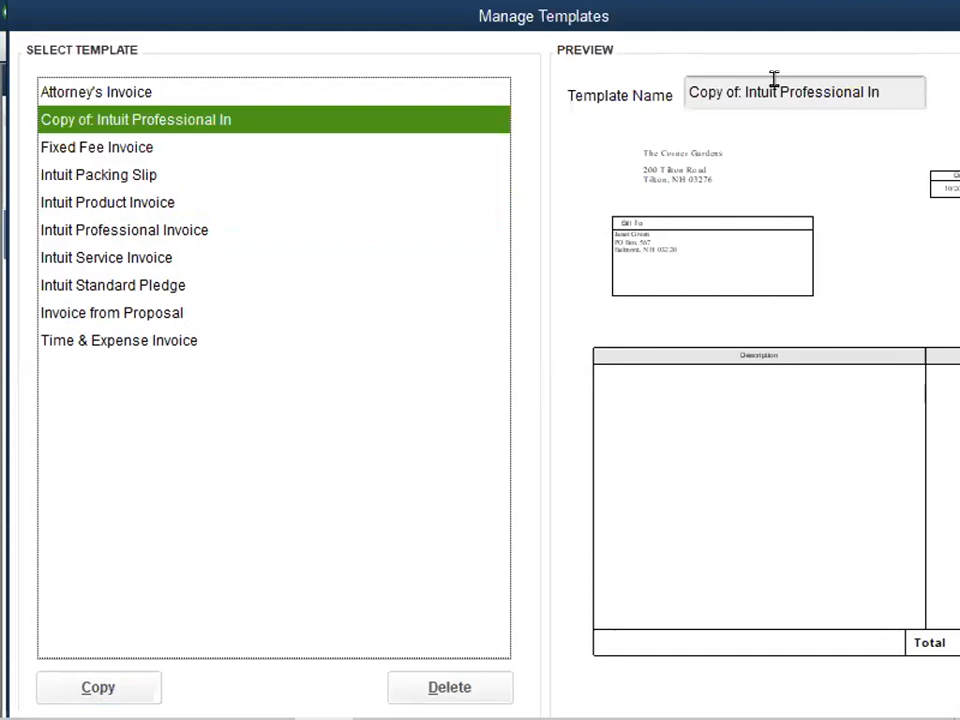
- Rename the copied template to the owner's first name in possessive form followed by "Professional Invoice"
left_click_drag(780, 91, 790, 91)
key("Left")
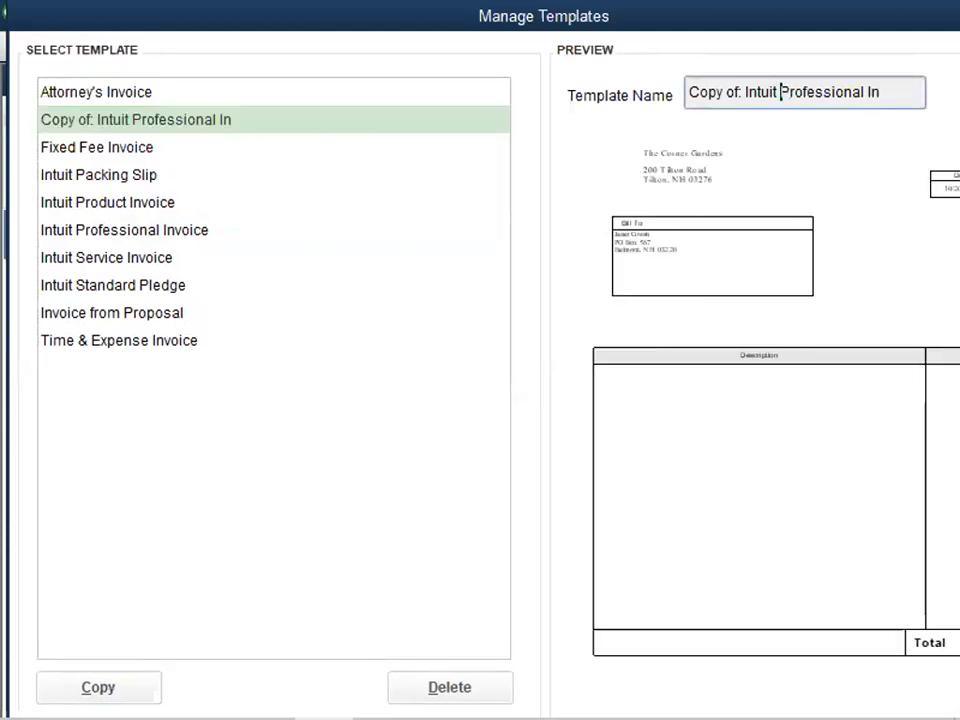
key("BackSpace")
key("BackSpace")
key("BackSpace")
key("BackSpace")
key("BackSpace")
key("BackSpace")
key("BackSpace")
key("BackSpace")
key("BackSpace")
key("BackSpace")
key("BackSpace")
key("BackSpace")
key("BackSpace")
key("BackSpace")
key("BackSpace")
key("BackSpace")
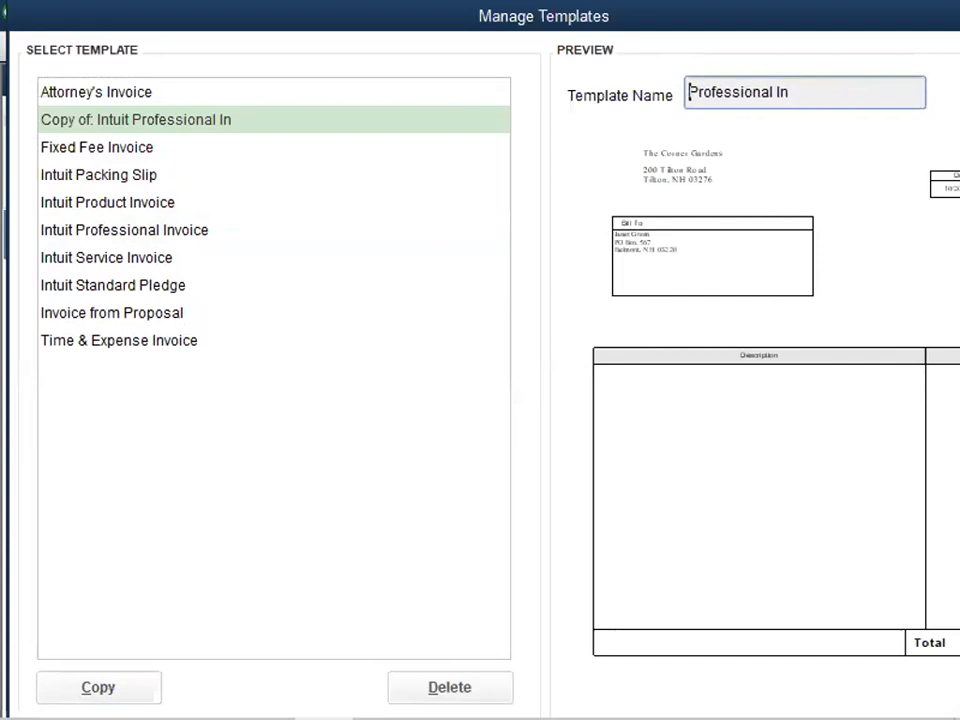
type("Connie's")
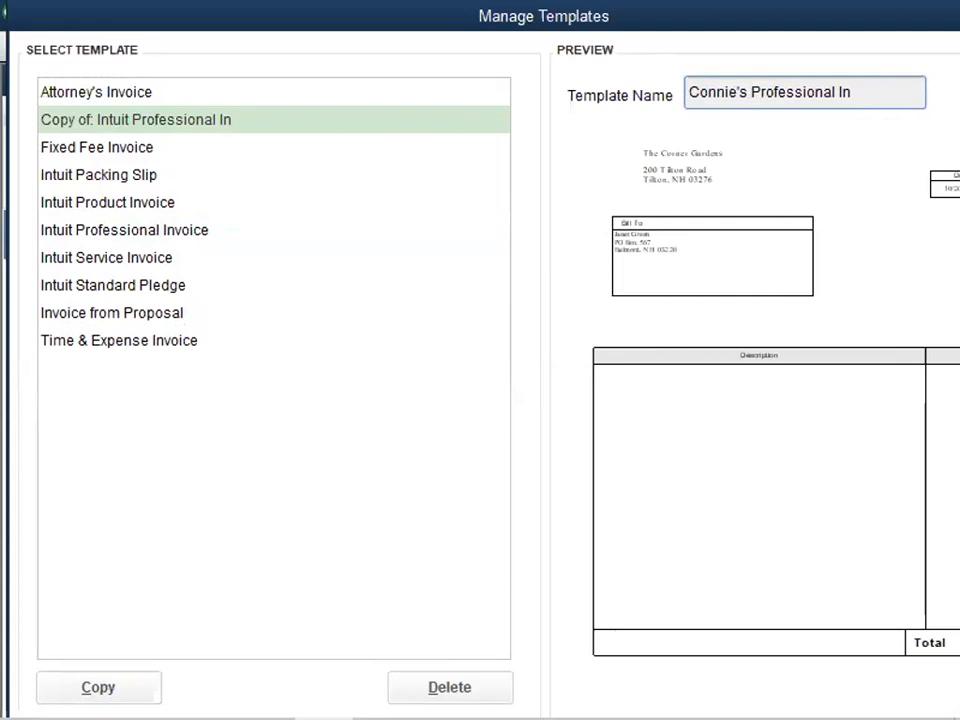
left_click(851, 91)
type("voice")
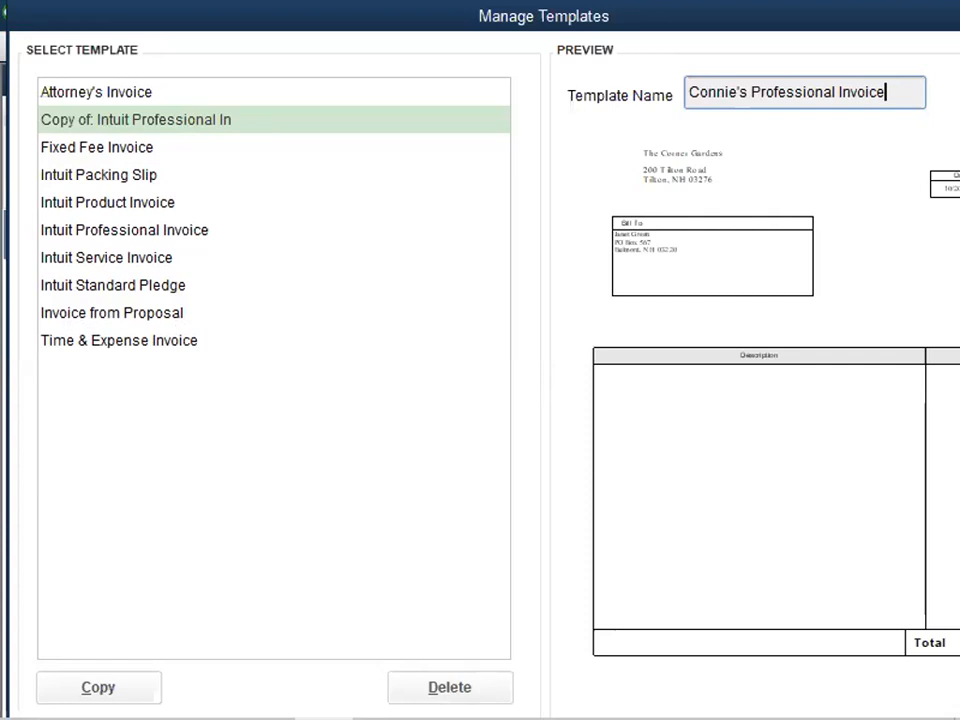
key("Tab")
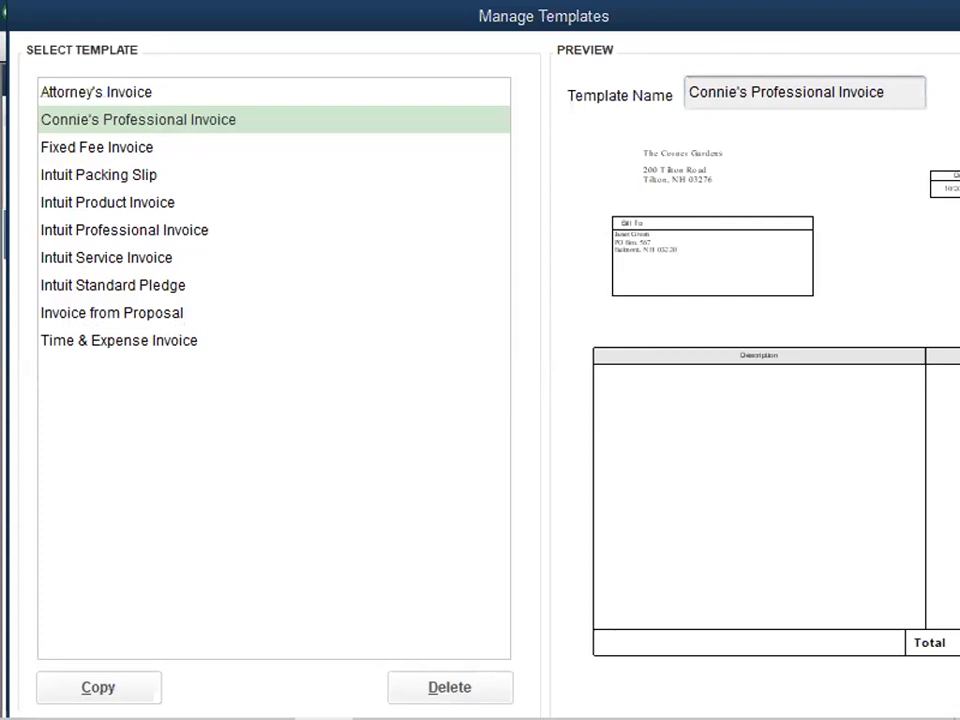
key("F1")
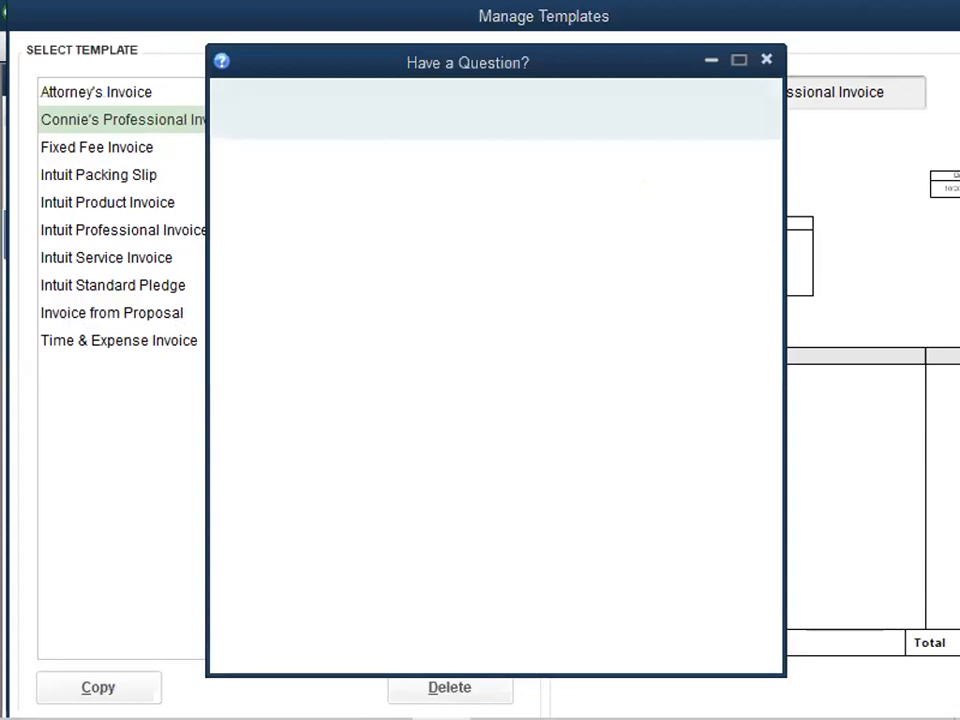
left_click(766, 63)
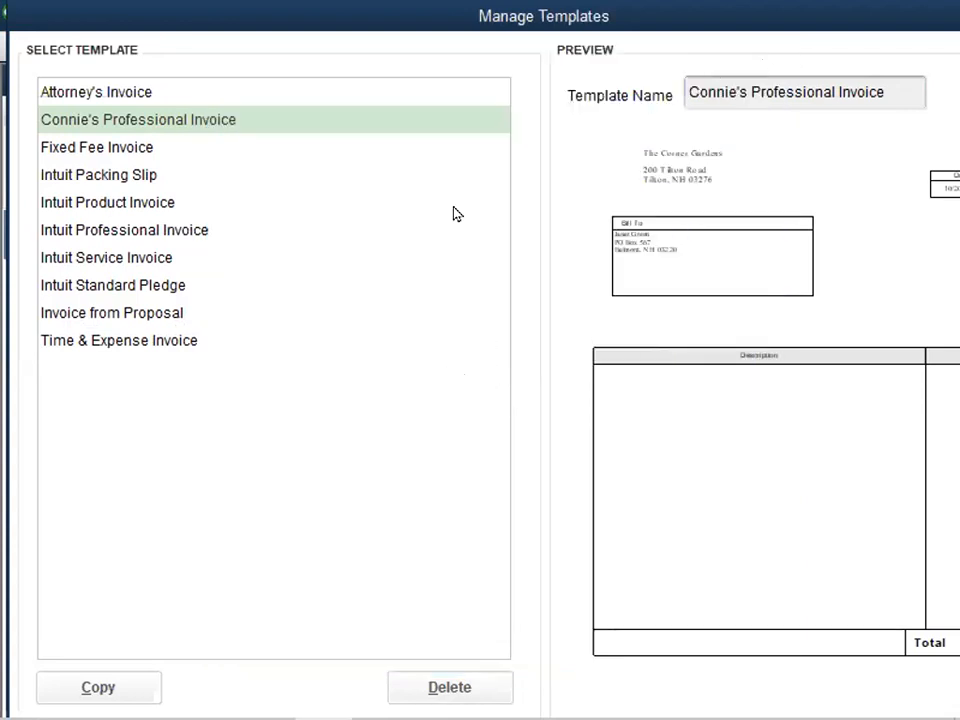
left_click(881, 85)
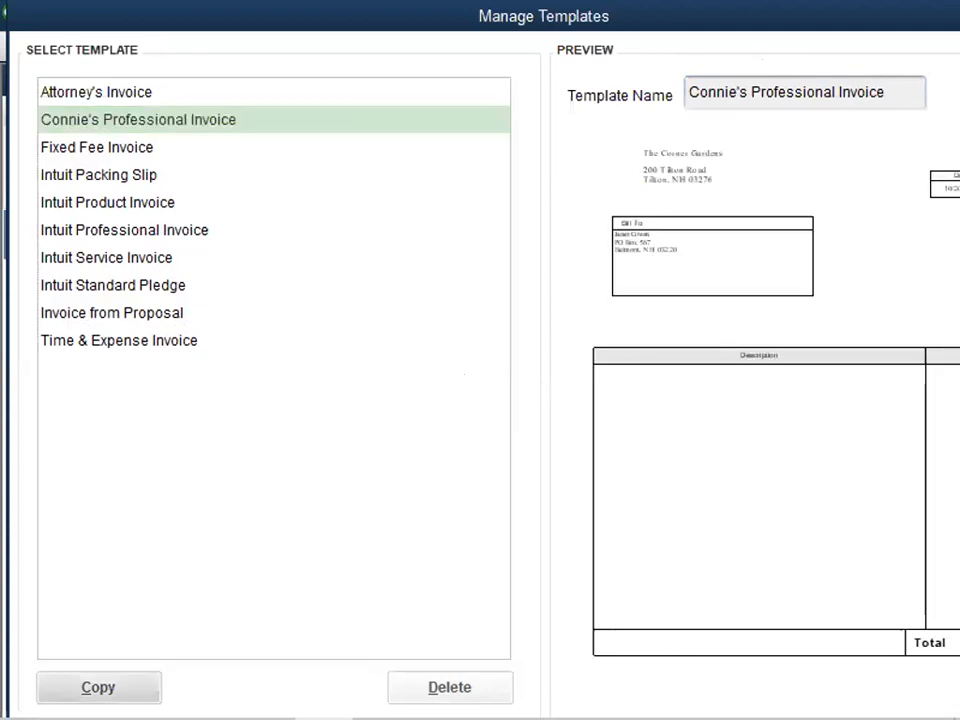
left_click(470, 493)
key("Tab")
key("Tab")
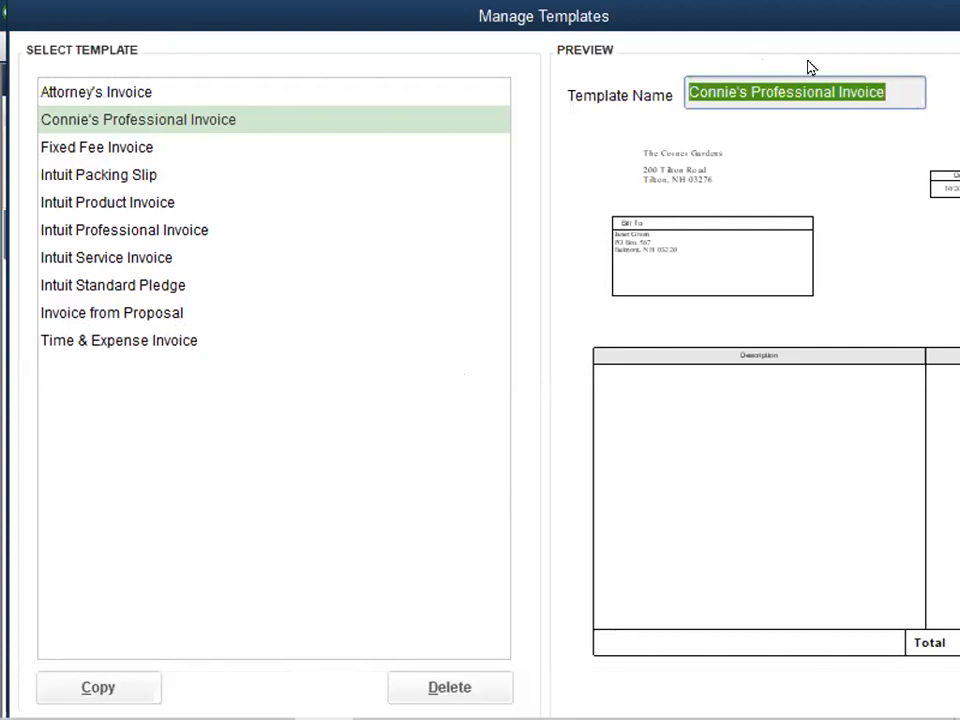
- Leave the template manager and return to the open invoice, cancelling the request to record it
left_click(495, 257)
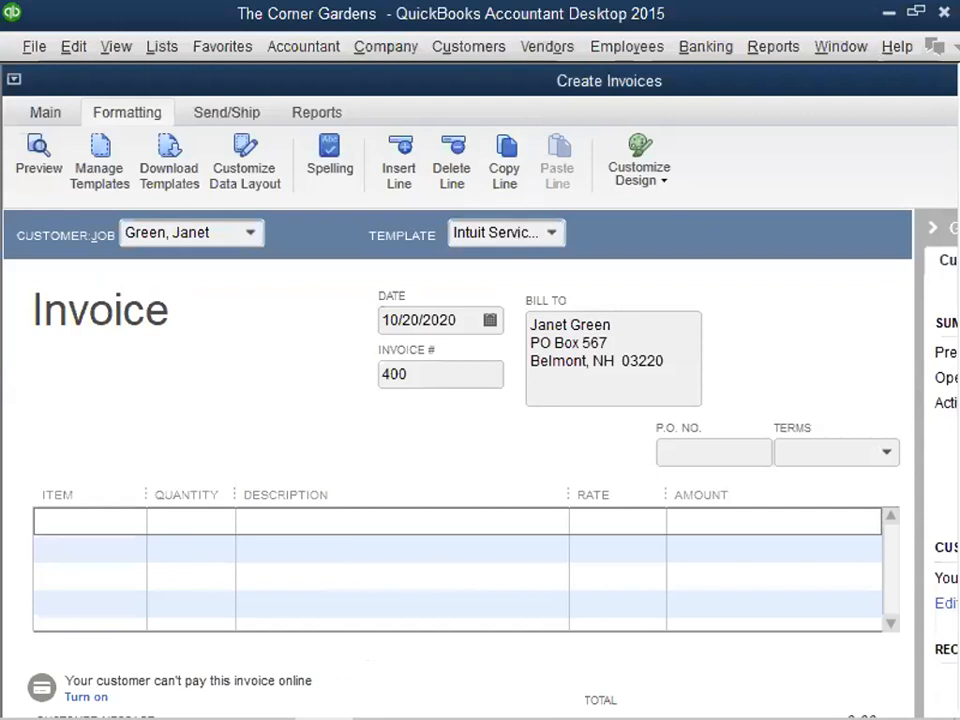
key("Escape")
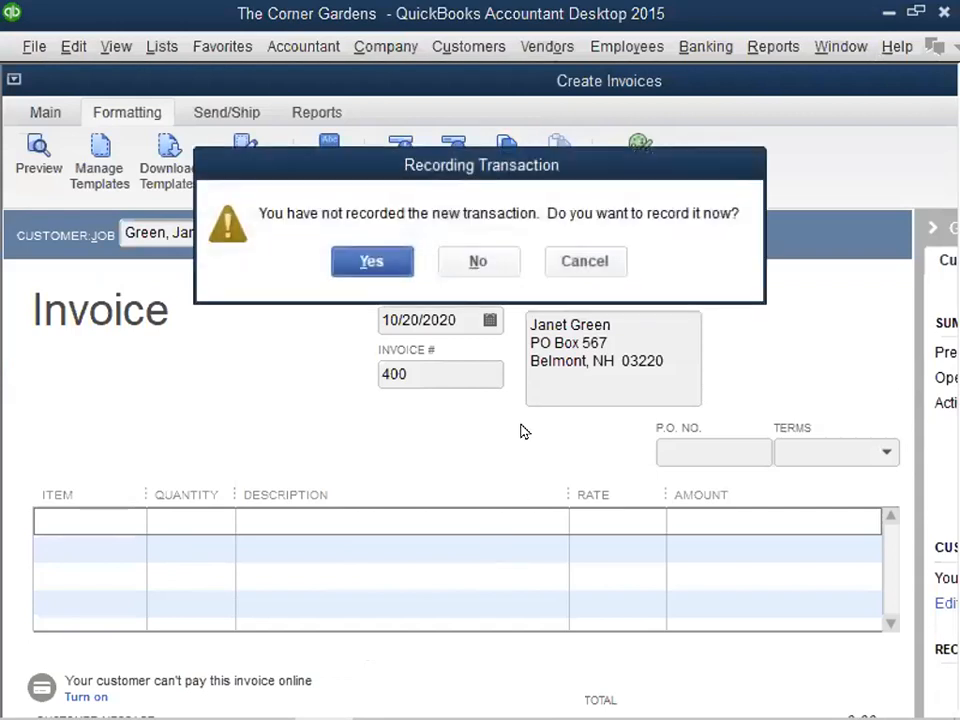
left_click(586, 261)
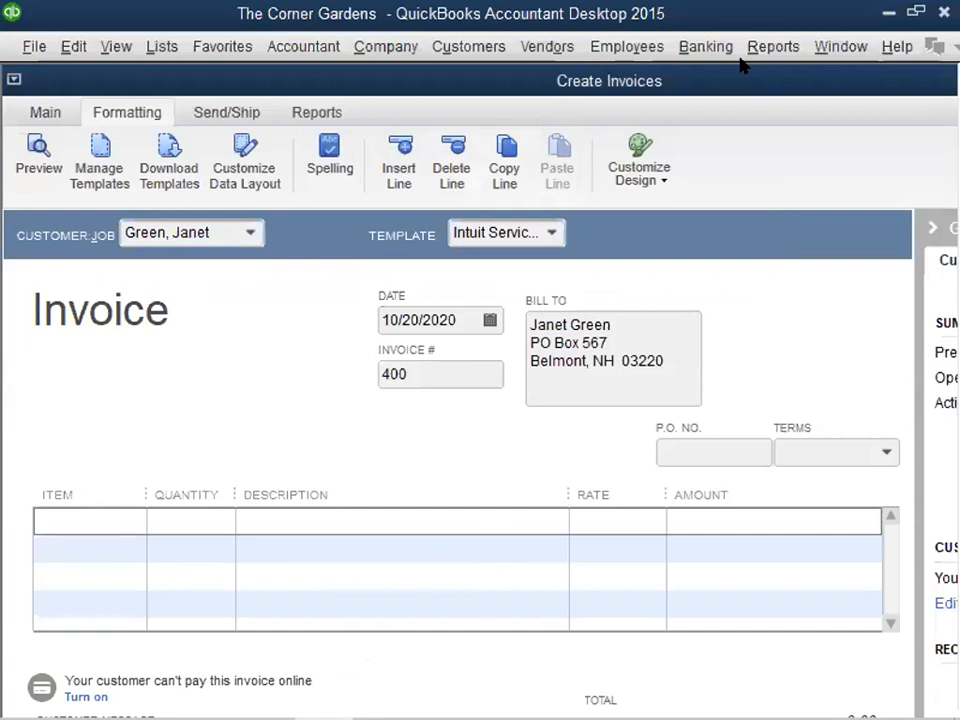
left_click(820, 50)
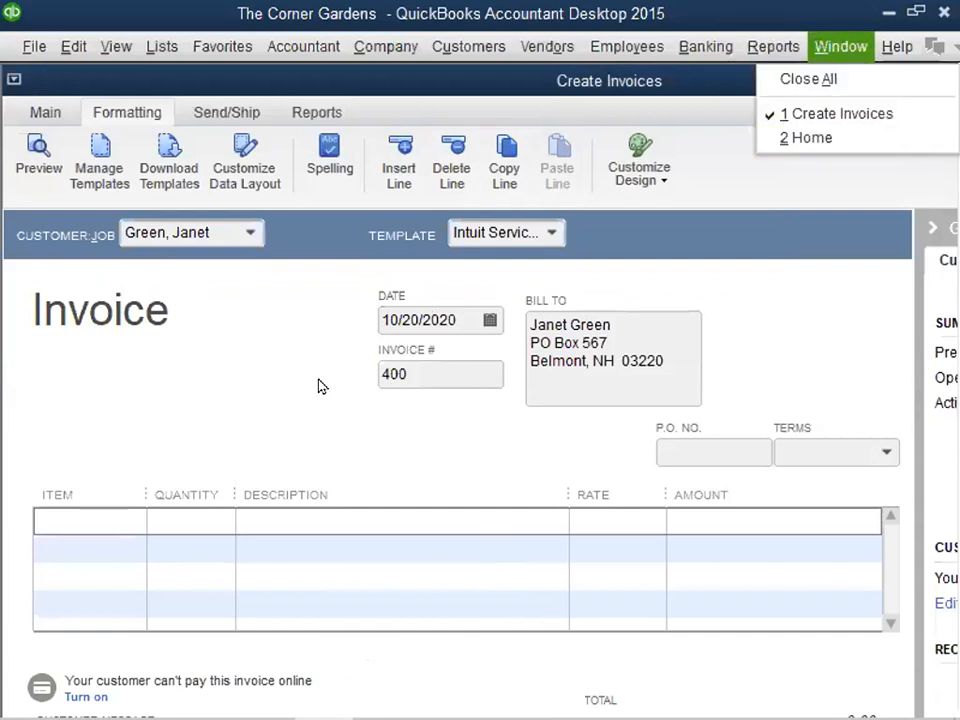
left_click(88, 173)
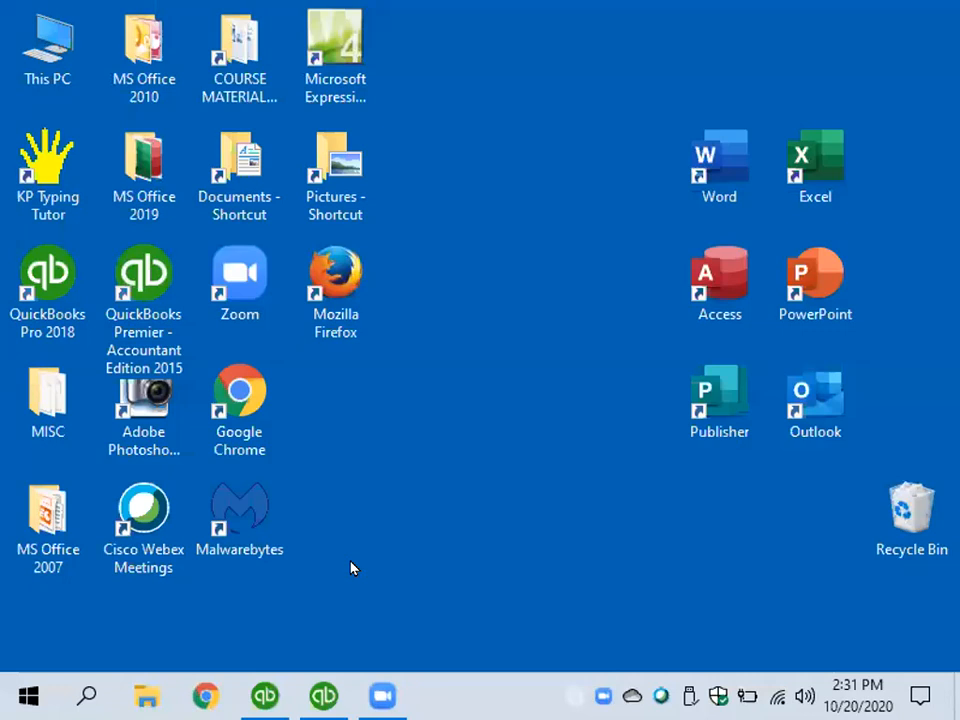
- Set display 2's resolution to 1024 × 768 in the Windows display settings and keep the change
right_click(478, 519)
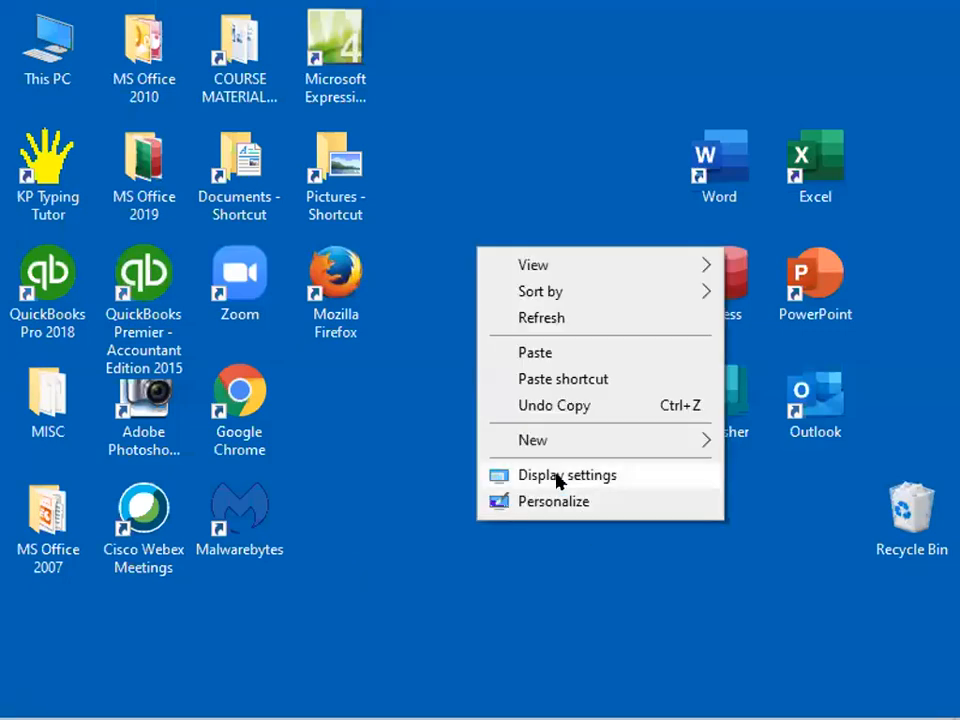
left_click(557, 479)
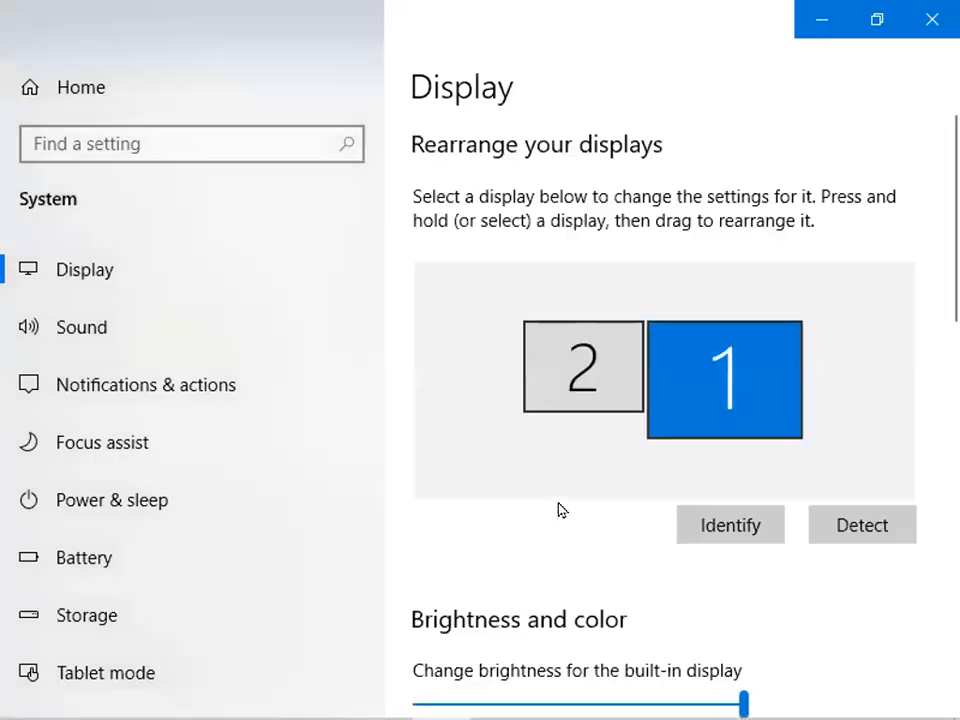
left_click(549, 410)
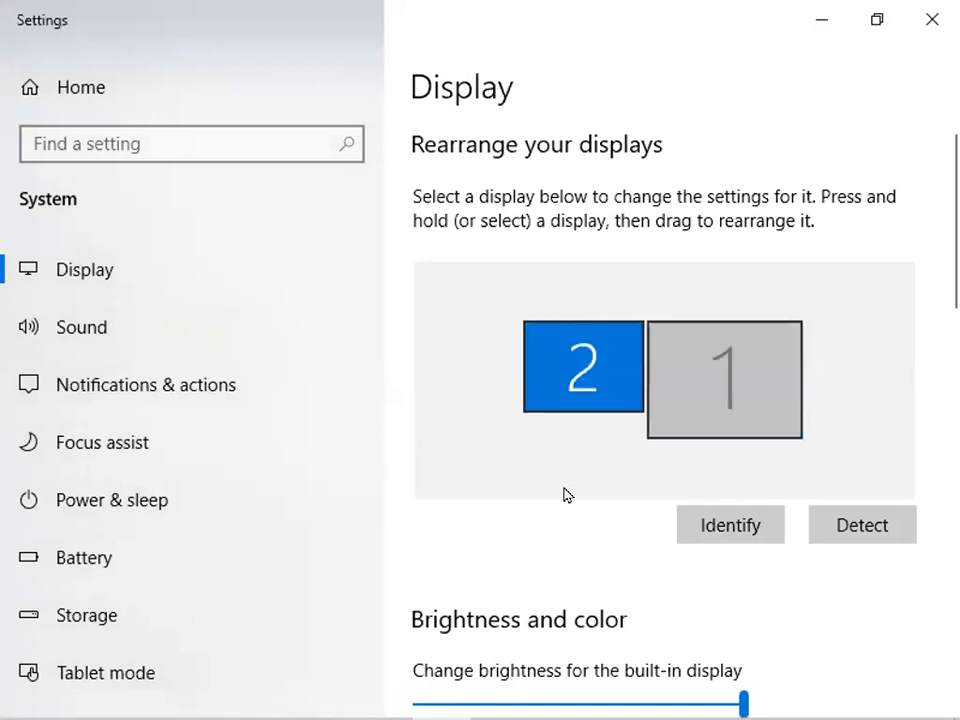
scroll(565, 494, "down", 8)
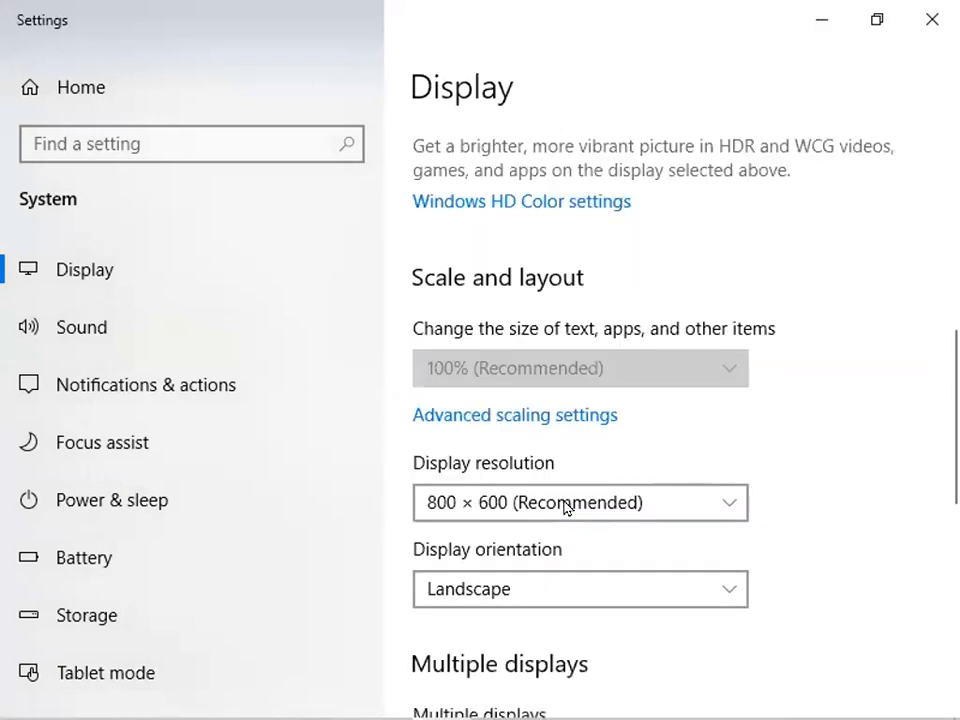
scroll(565, 507, "down", 1)
left_click(733, 455)
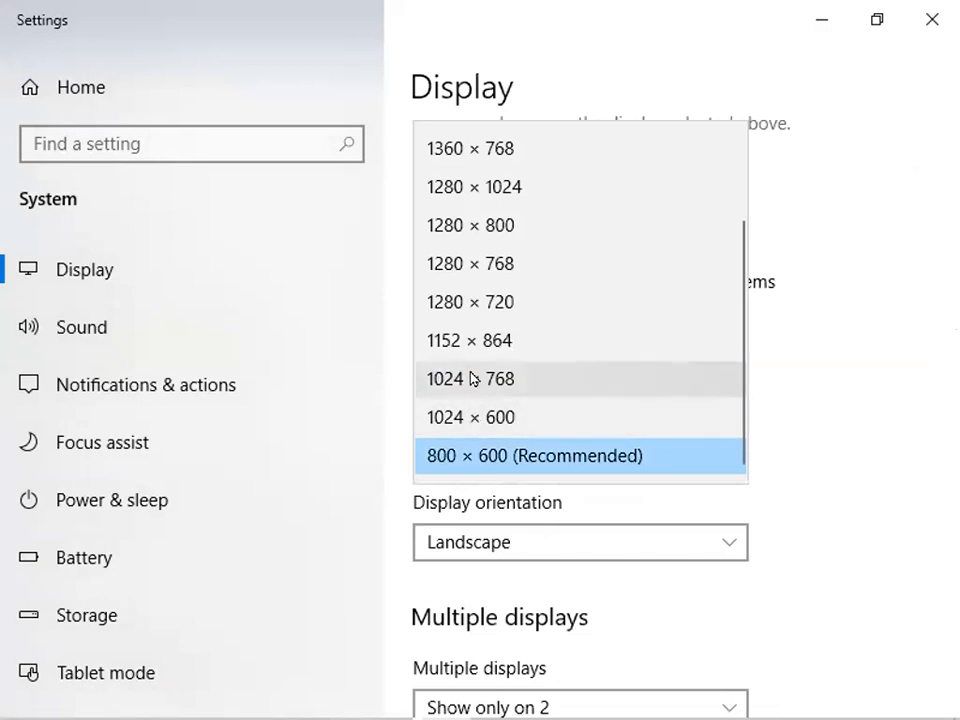
left_click(474, 378)
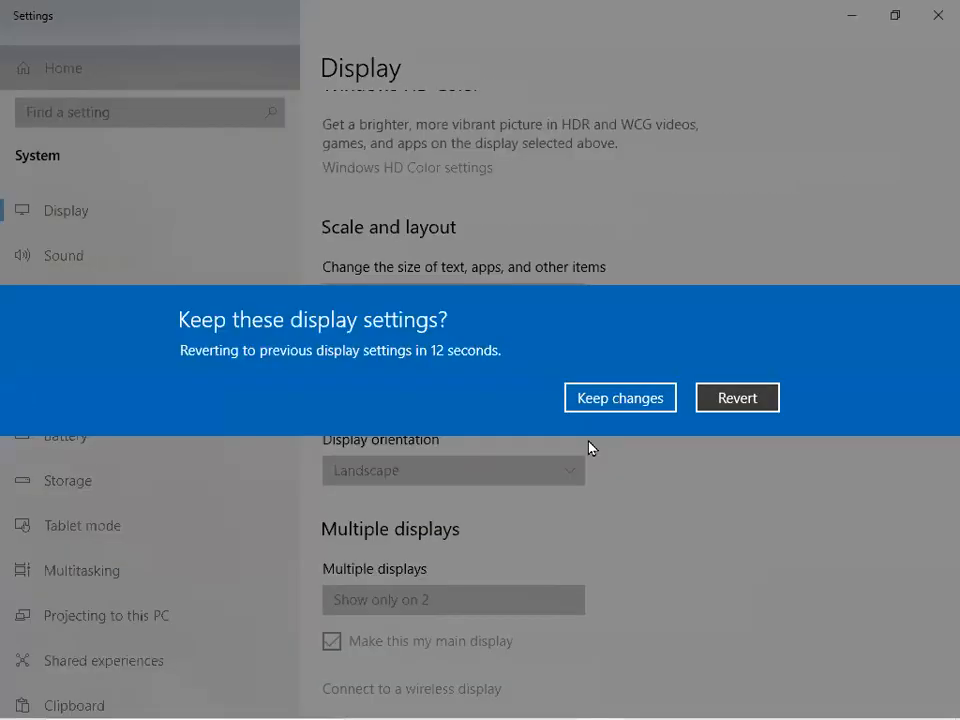
left_click(612, 404)
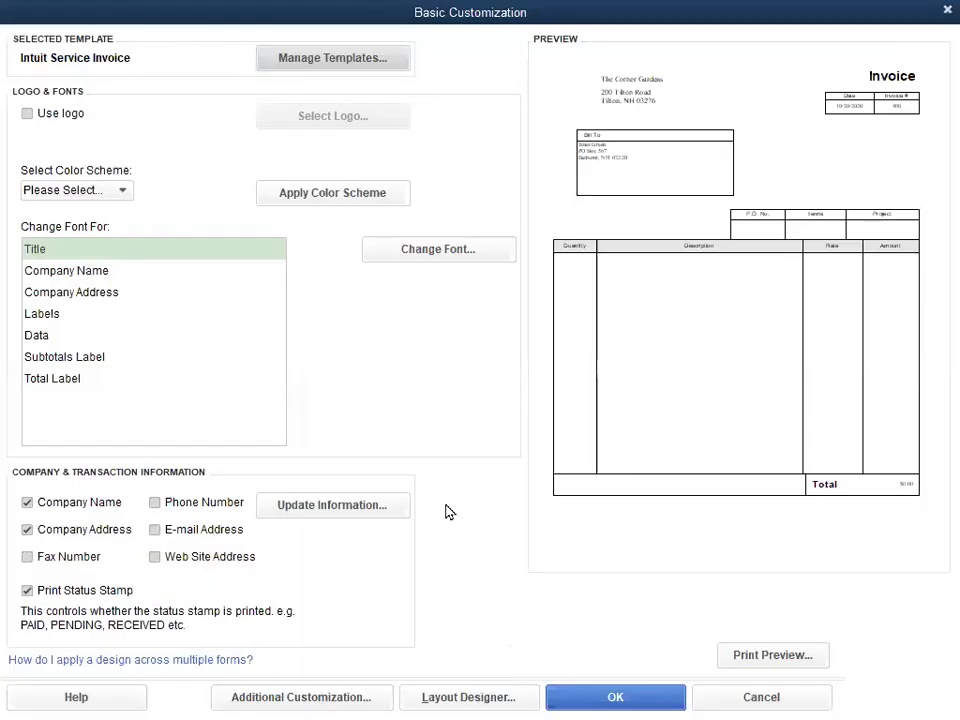
- Decline copying the locked Intuit Service Invoice template and select the owner's renamed Professional Invoice copy for customization
left_click(278, 698)
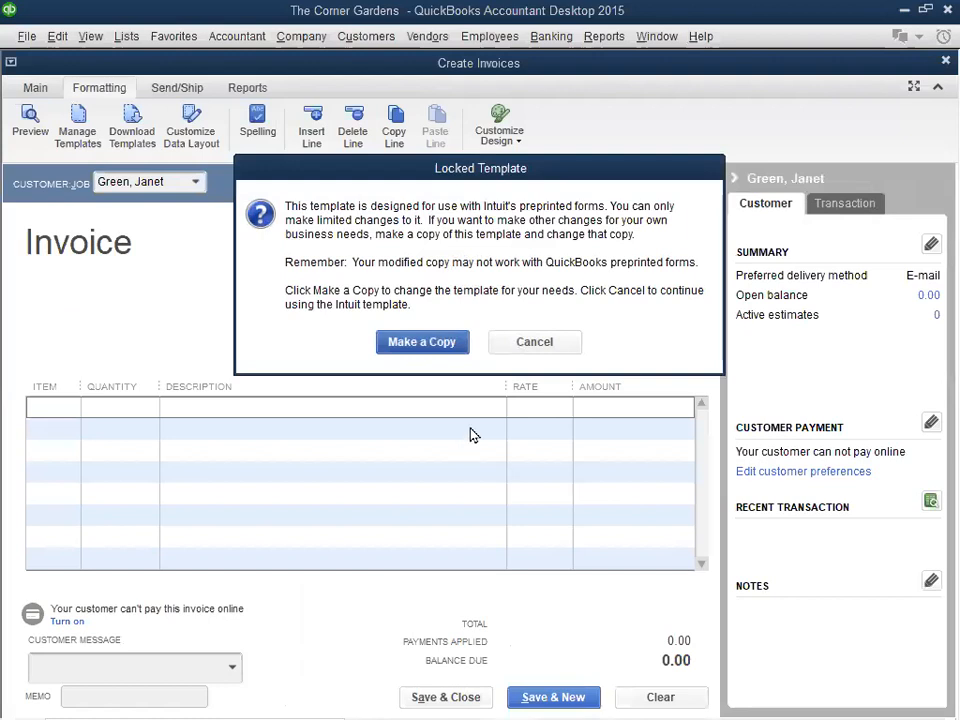
left_click(539, 342)
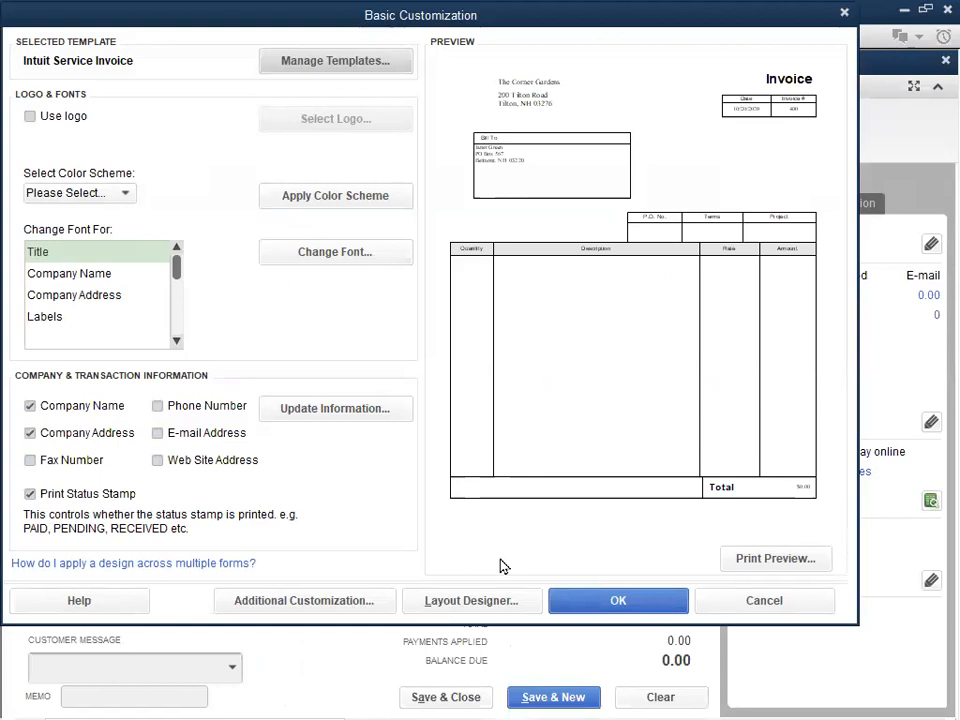
left_click(329, 64)
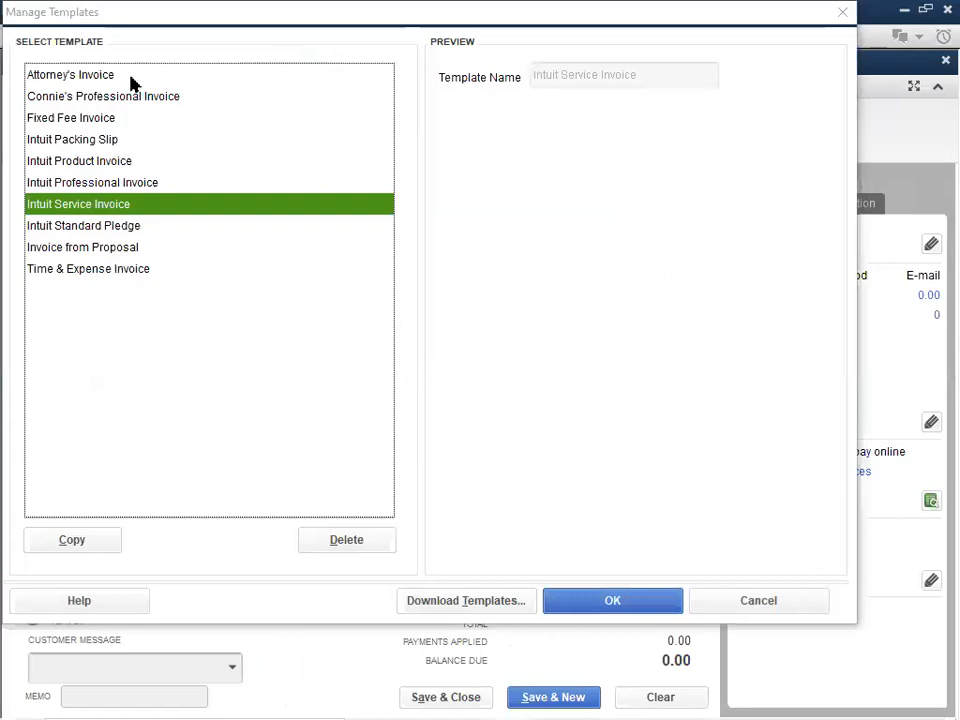
left_click(136, 97)
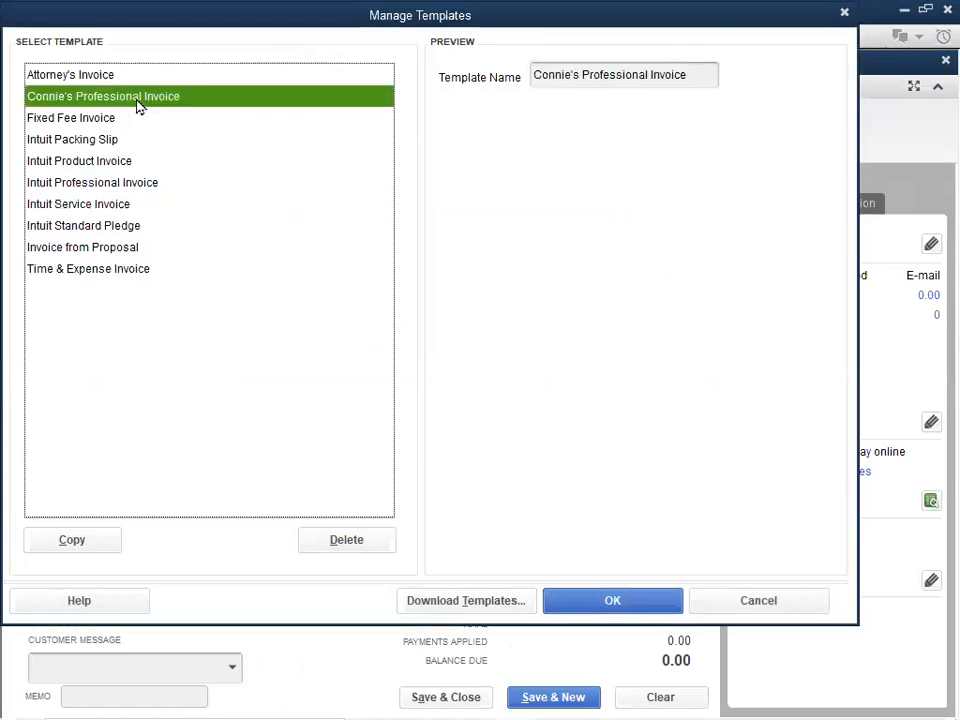
left_click(557, 600)
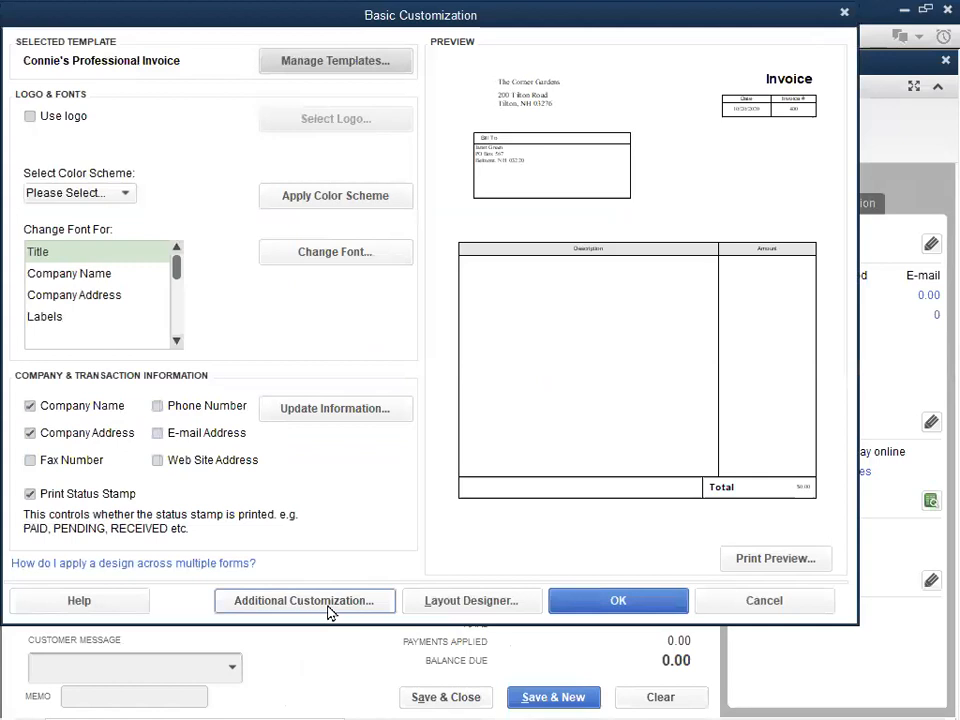
- Include the Terms field in the printed header of the copied Professional Invoice template and save the customization
left_click(330, 605)
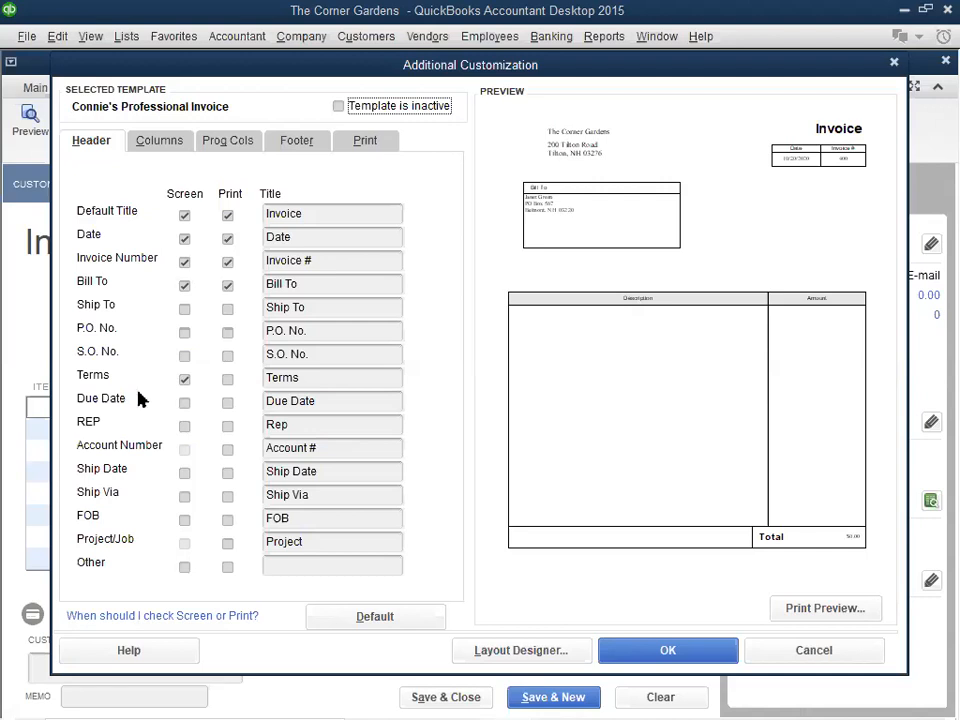
left_click(228, 381)
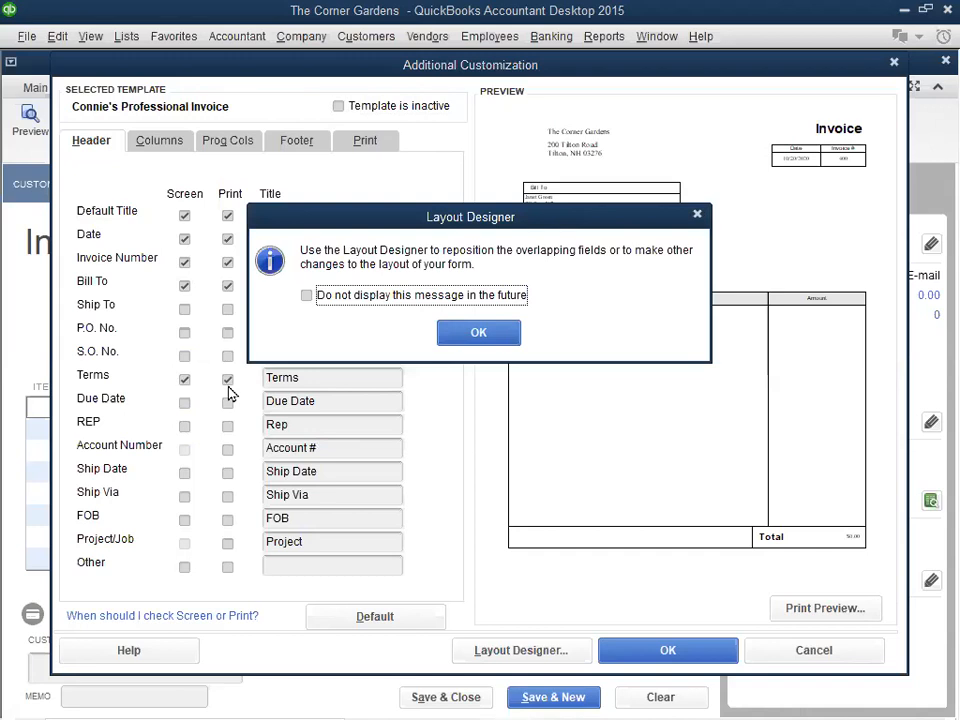
left_click(463, 333)
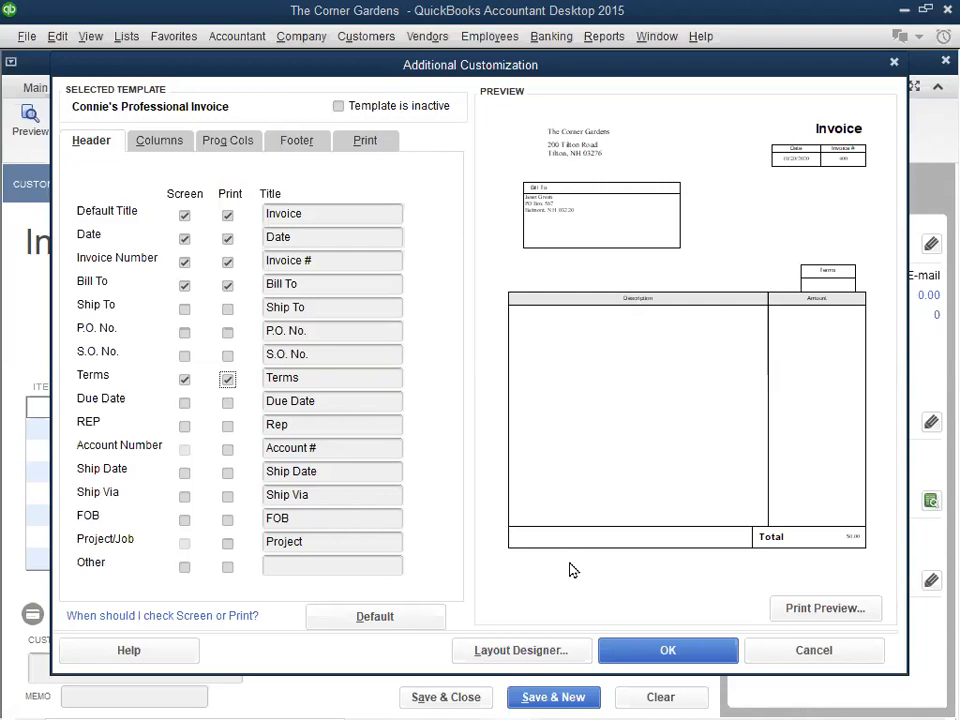
left_click(665, 650)
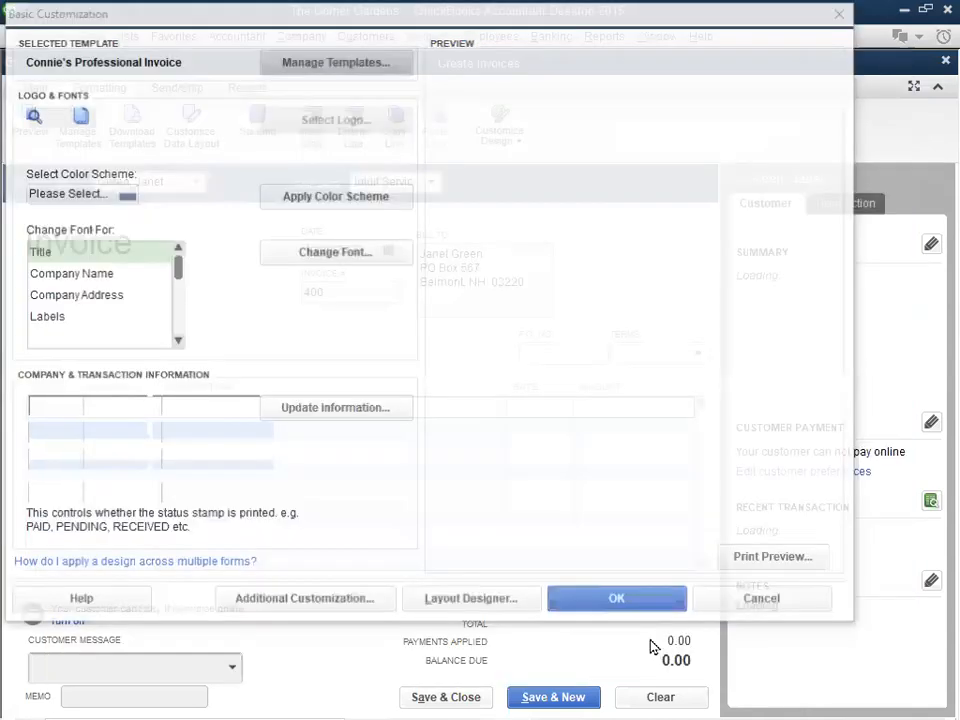
left_click(612, 600)
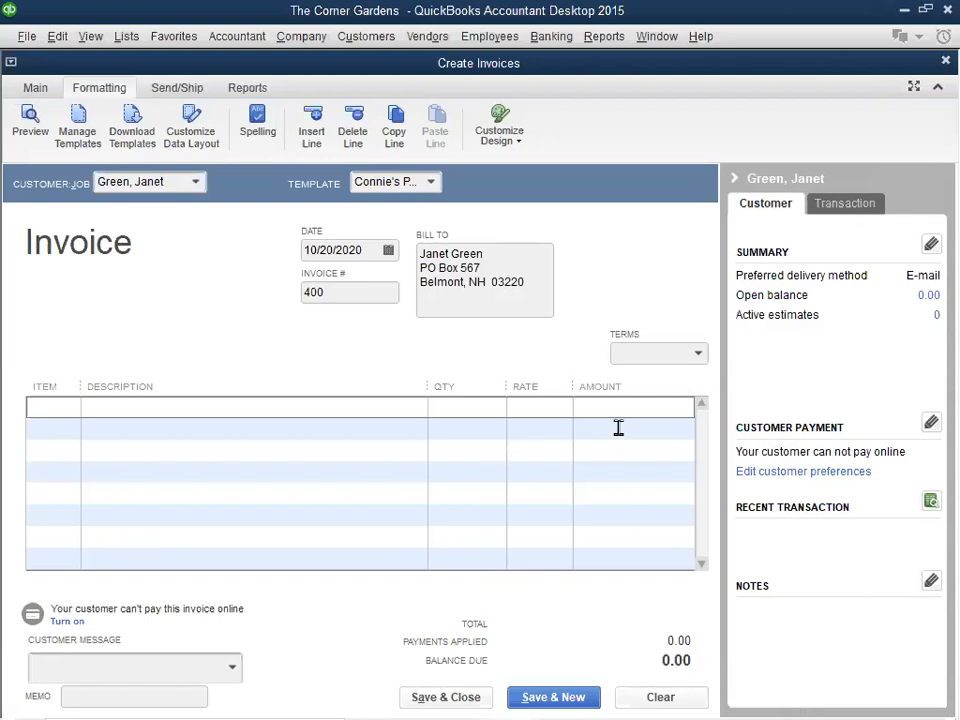
- Add the Landscaping item to the invoice's first line with a quantity of 4, keeping the default rate
left_click(63, 401)
left_click(70, 407)
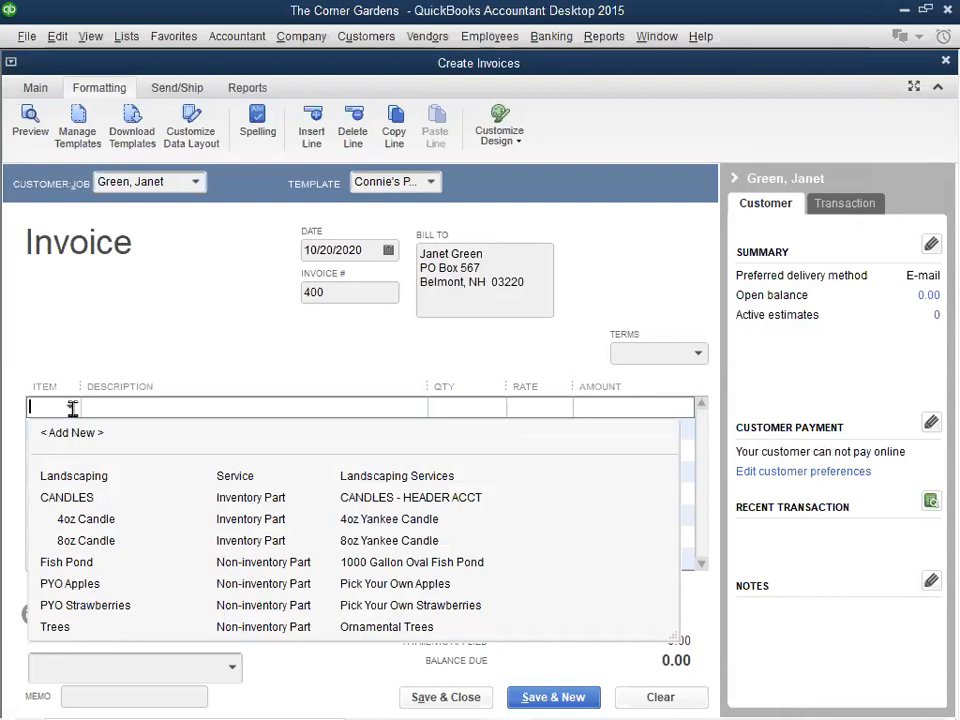
left_click(72, 477)
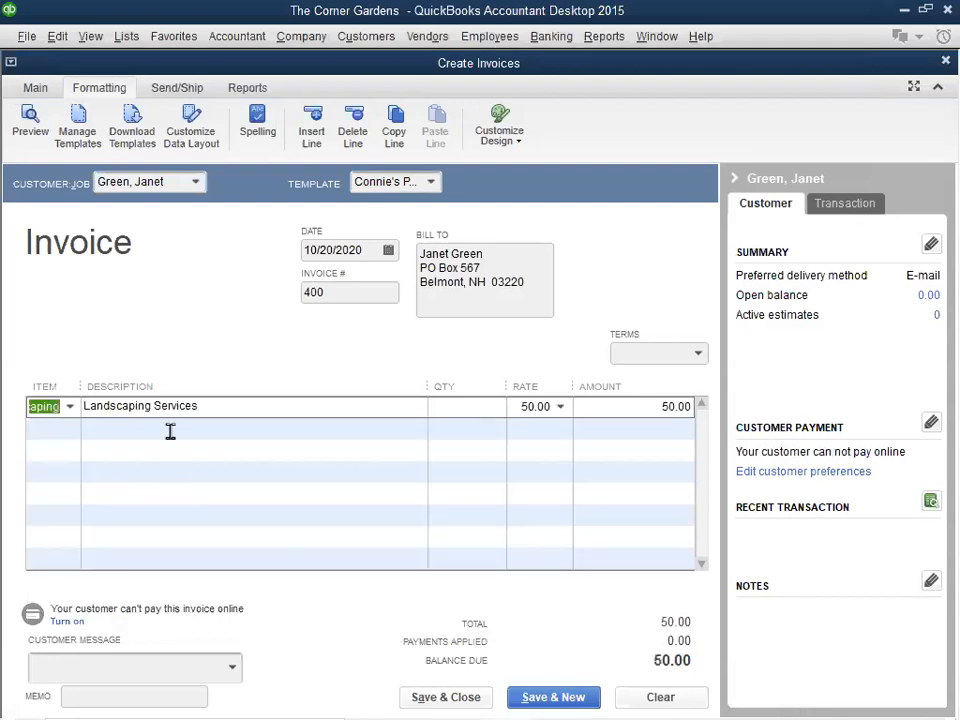
left_click(455, 406)
type("4")
key("Tab")
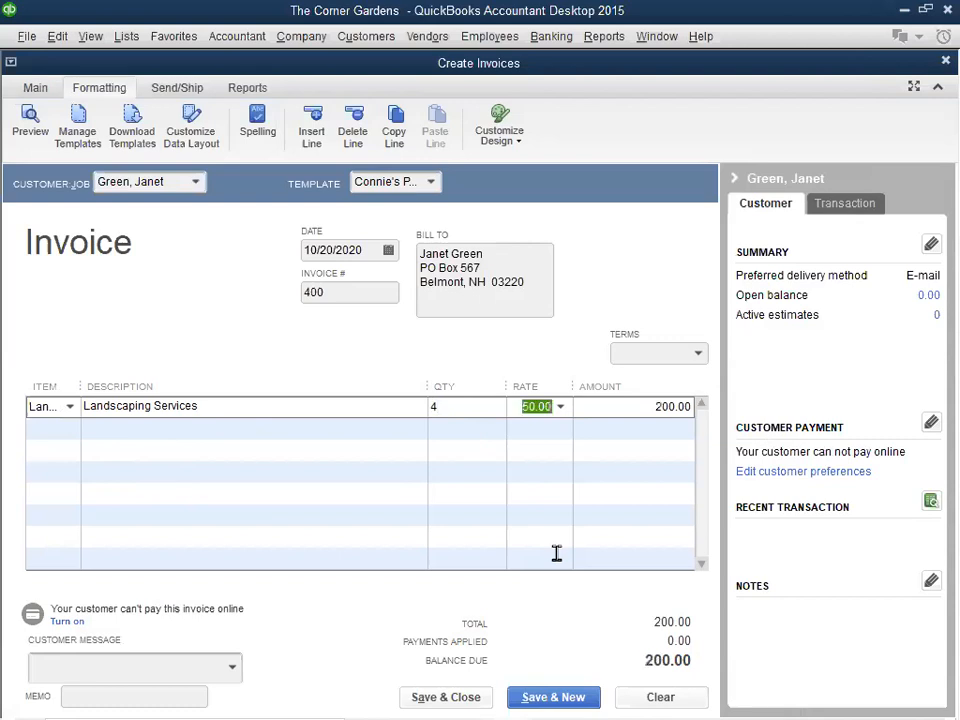
key("Tab")
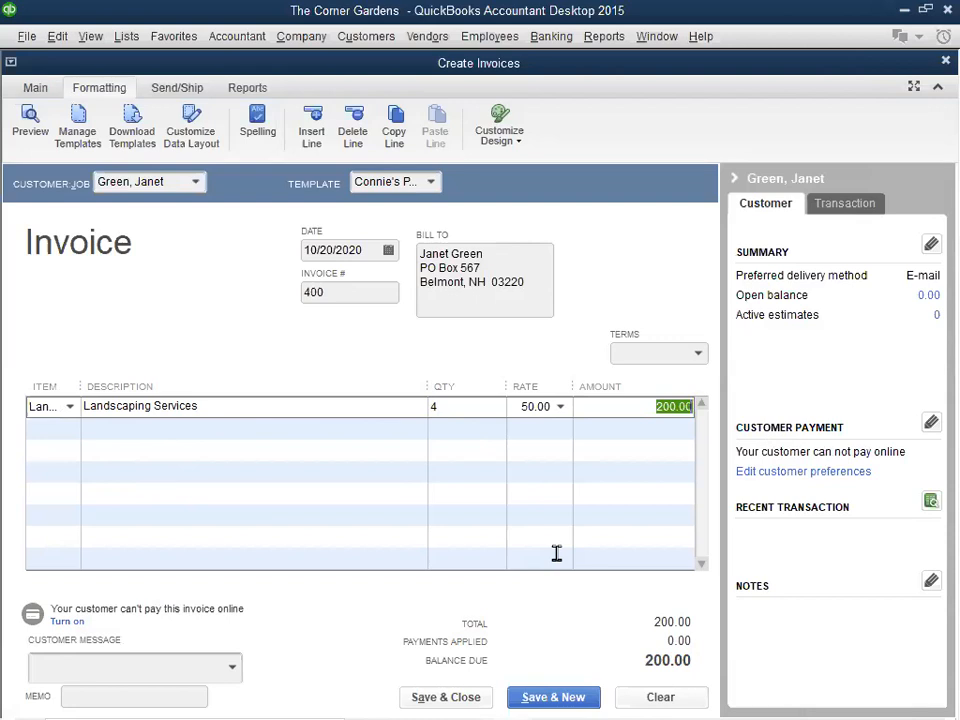
- Preview the printed invoice with the Intuit Service Invoice template, and save and close the invoice
left_click(431, 183)
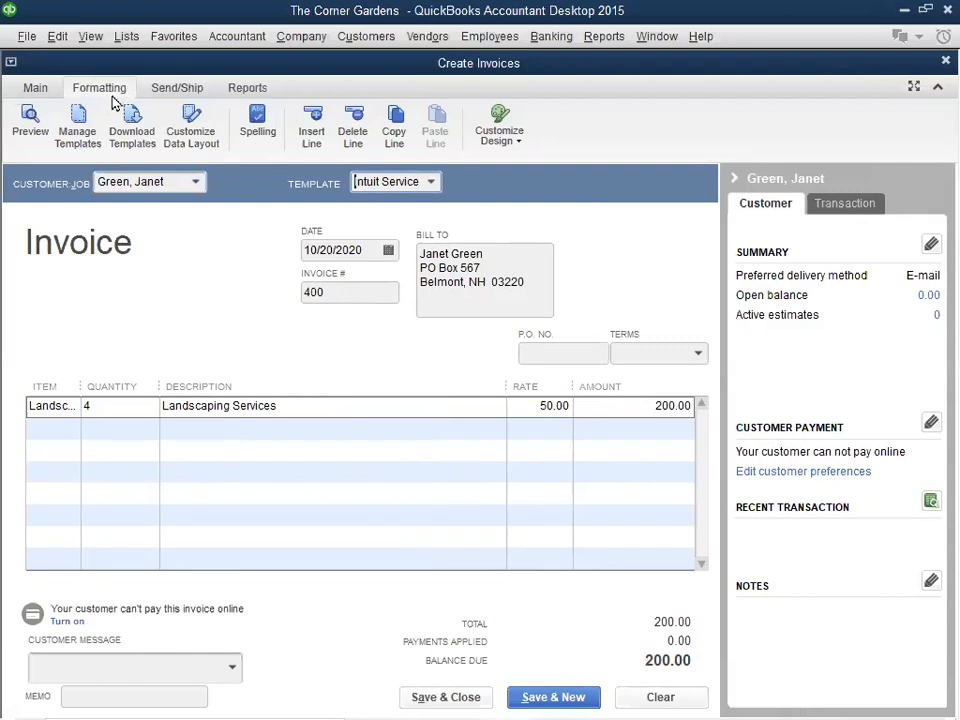
left_click(33, 89)
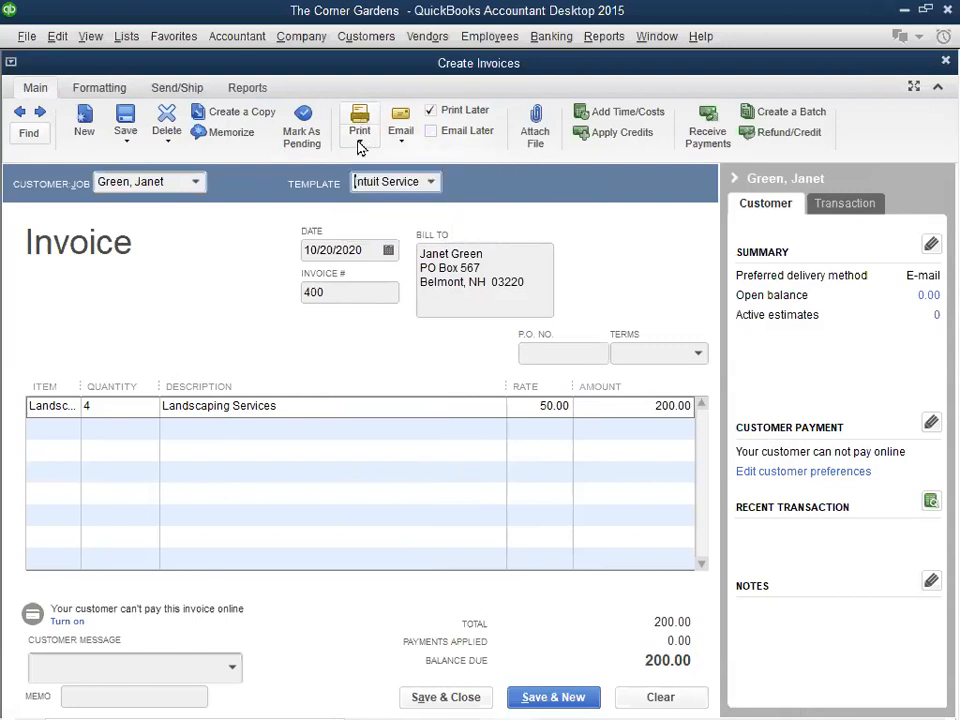
left_click(360, 146)
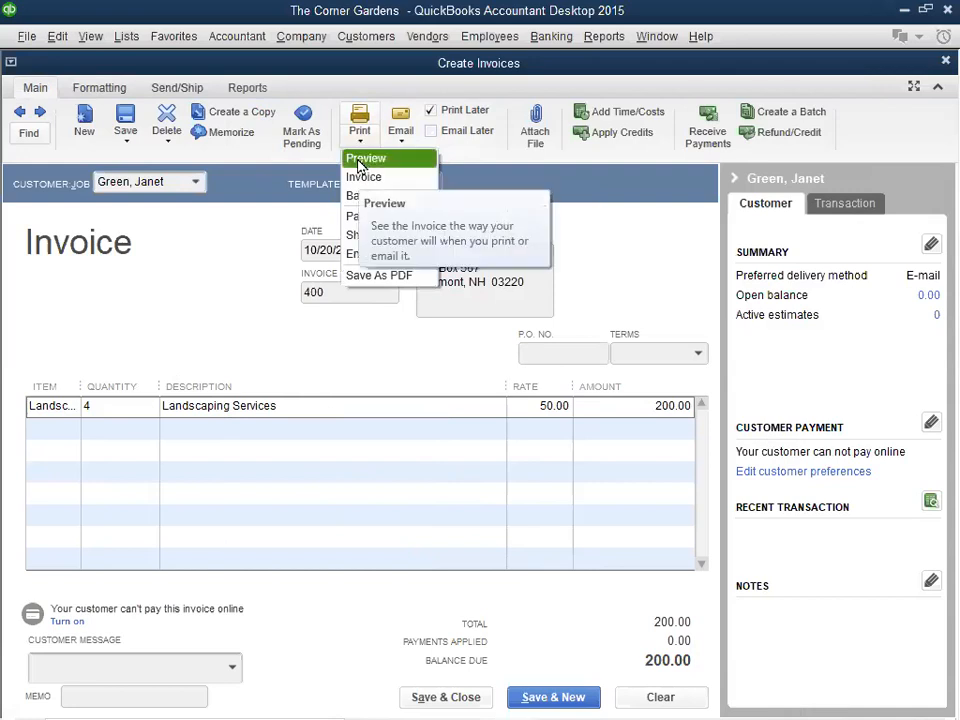
left_click(360, 162)
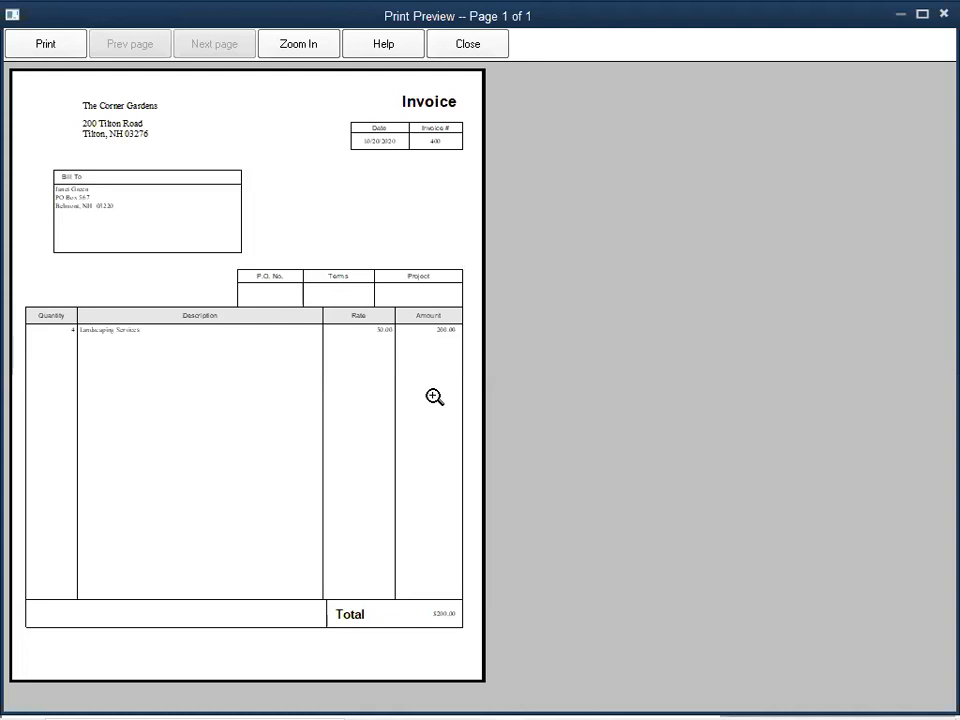
left_click(468, 46)
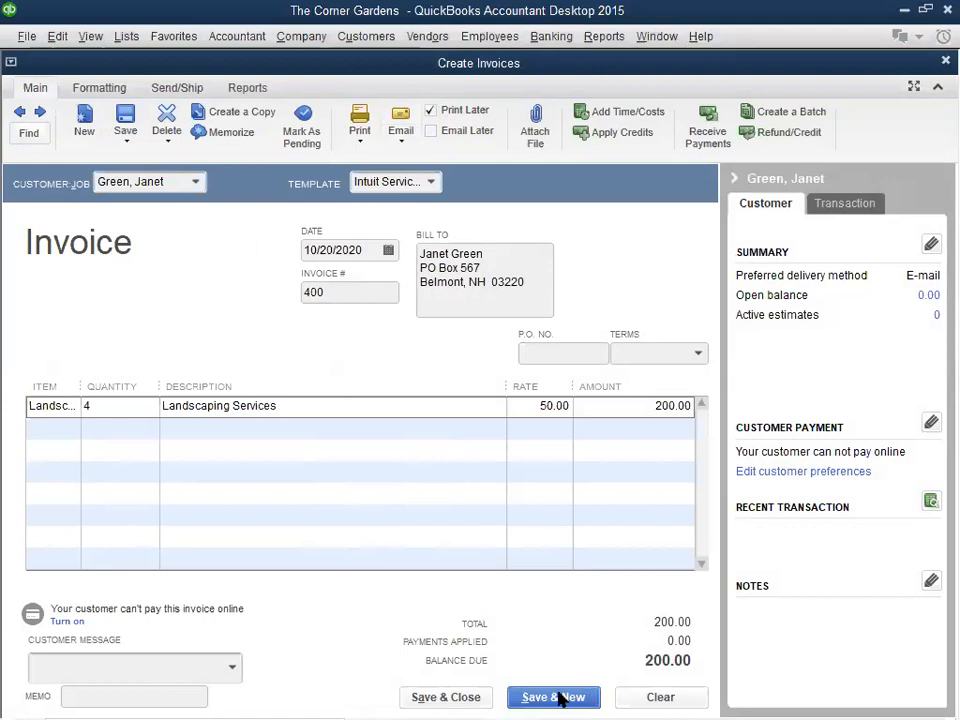
left_click(478, 700)
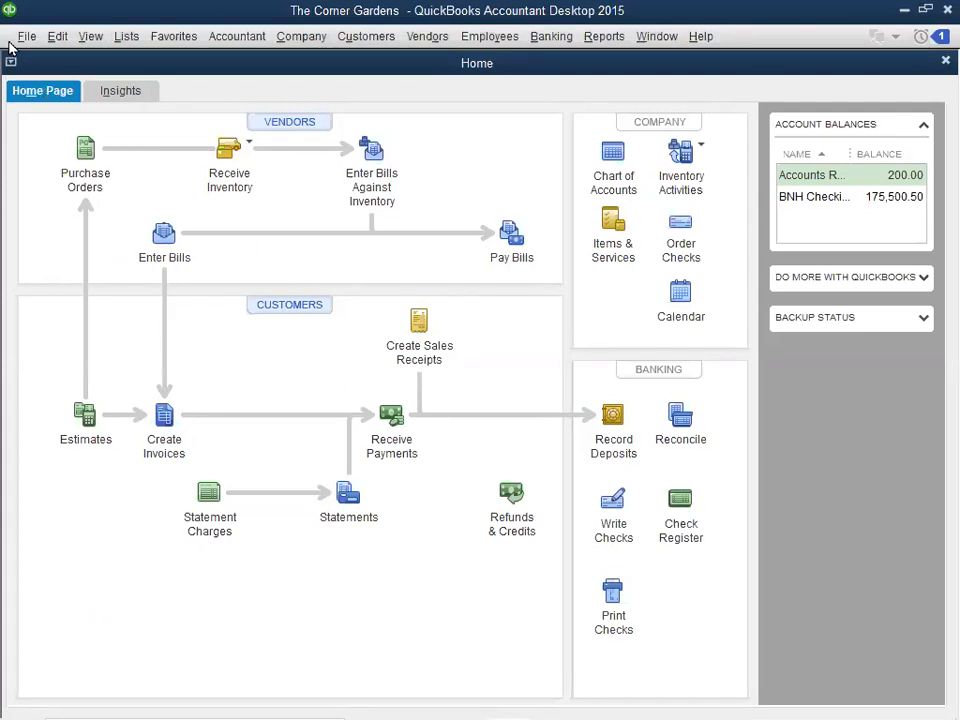
- Turn off the beep when recording a transaction in the personal General preferences and save the preferences
left_click(55, 38)
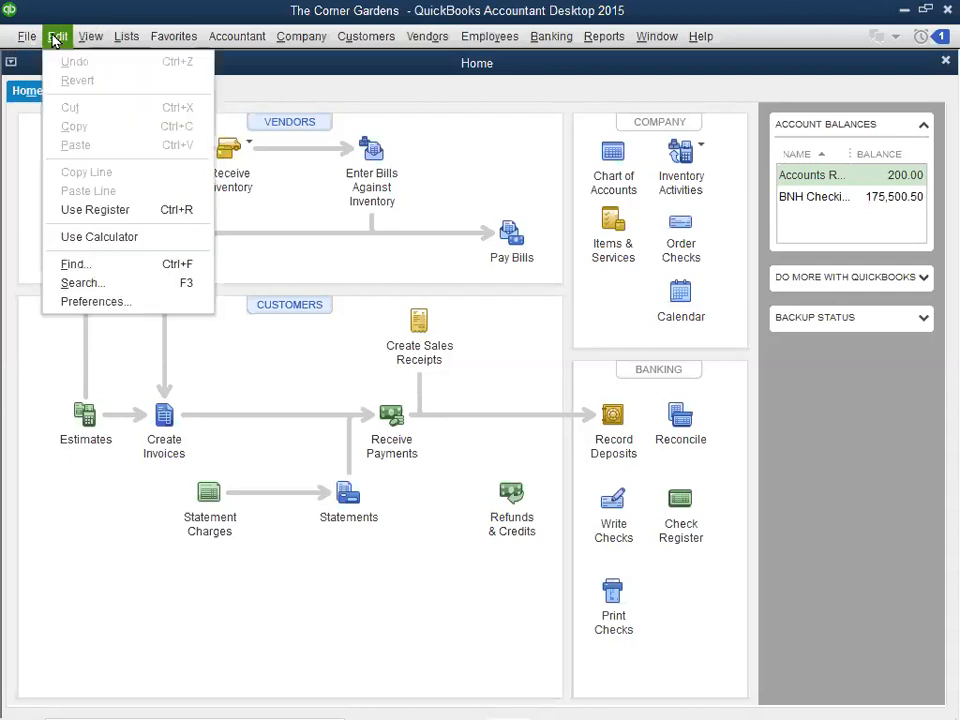
left_click(86, 305)
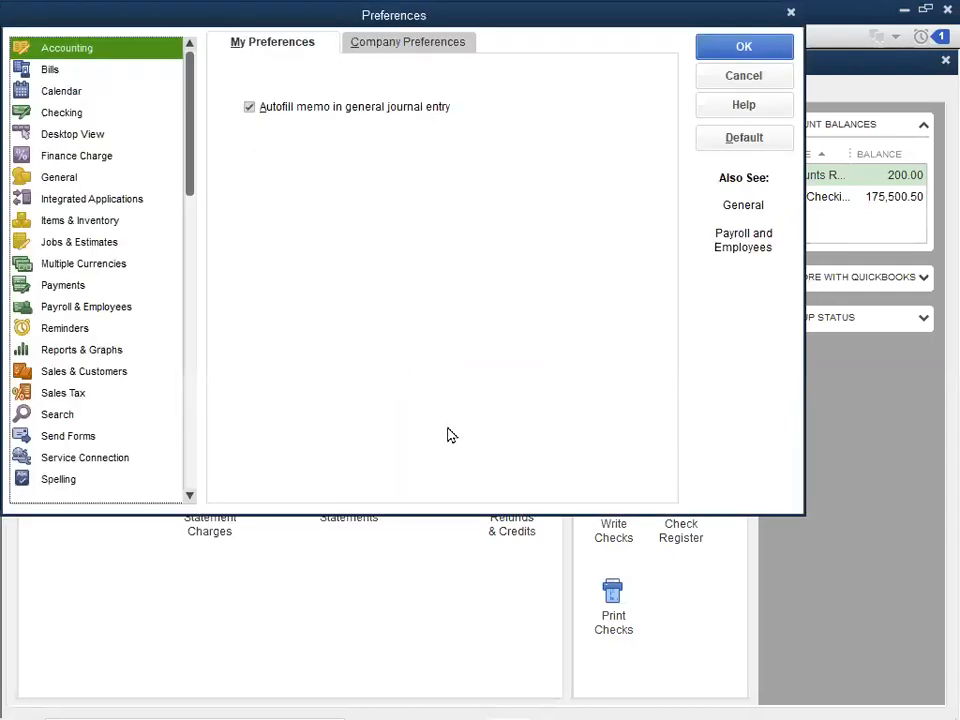
left_click(50, 179)
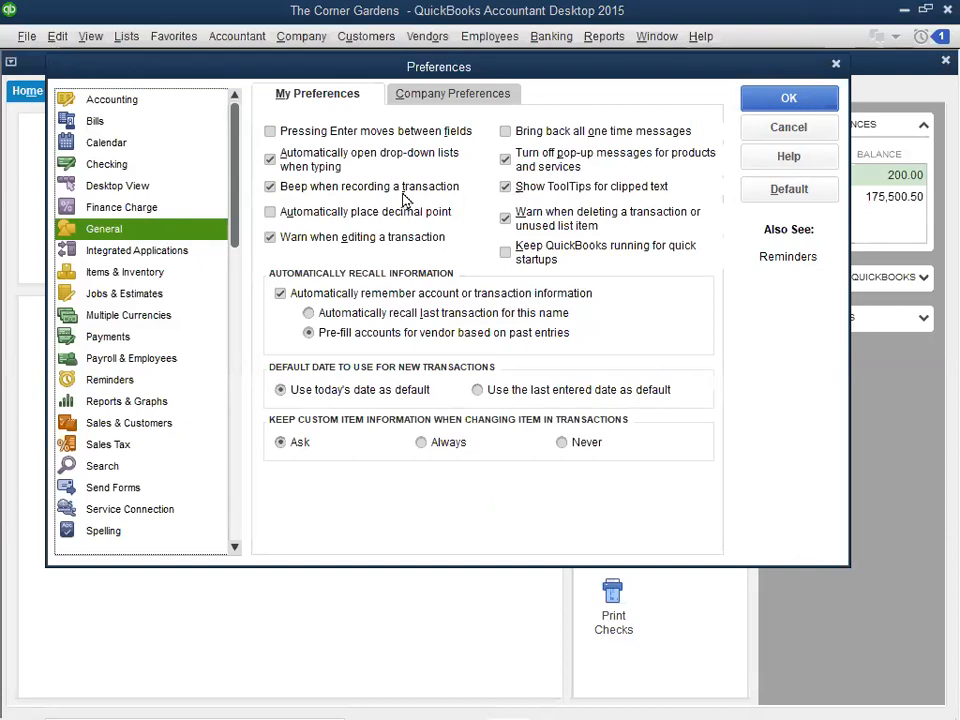
left_click(270, 187)
left_click(290, 190)
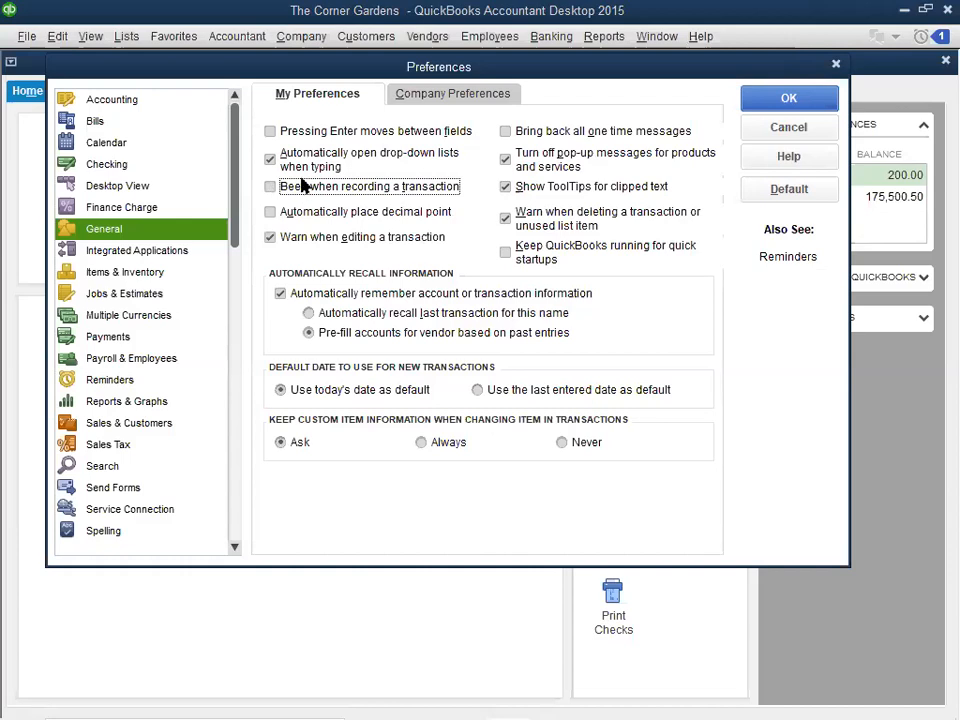
left_click(789, 99)
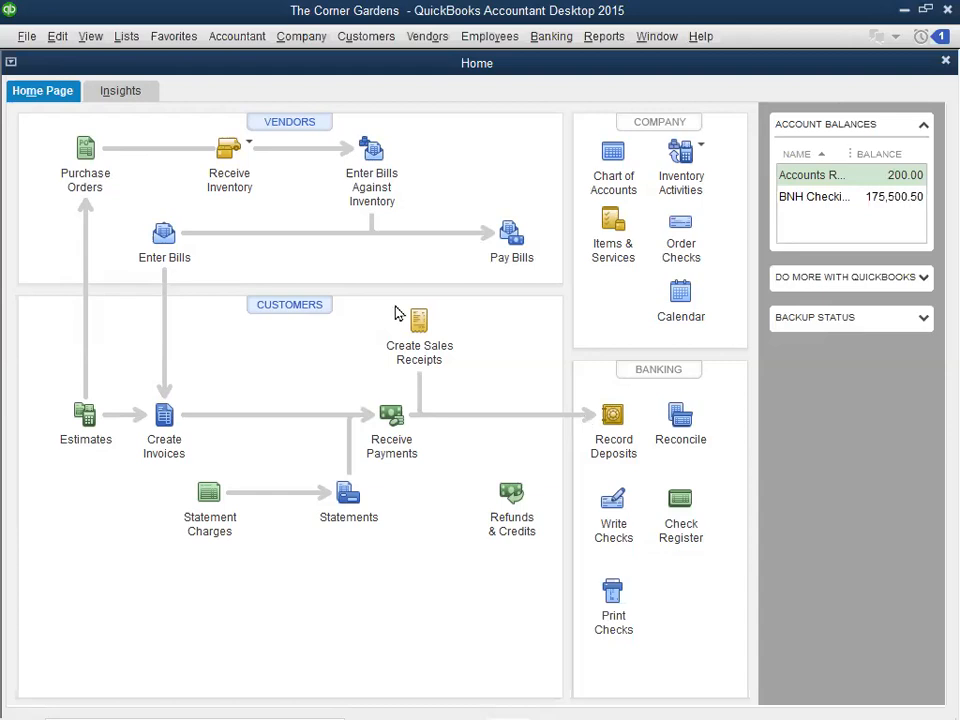
- Open existing estimate 300 and set the quantity of the Trees line to 4
left_click(86, 414)
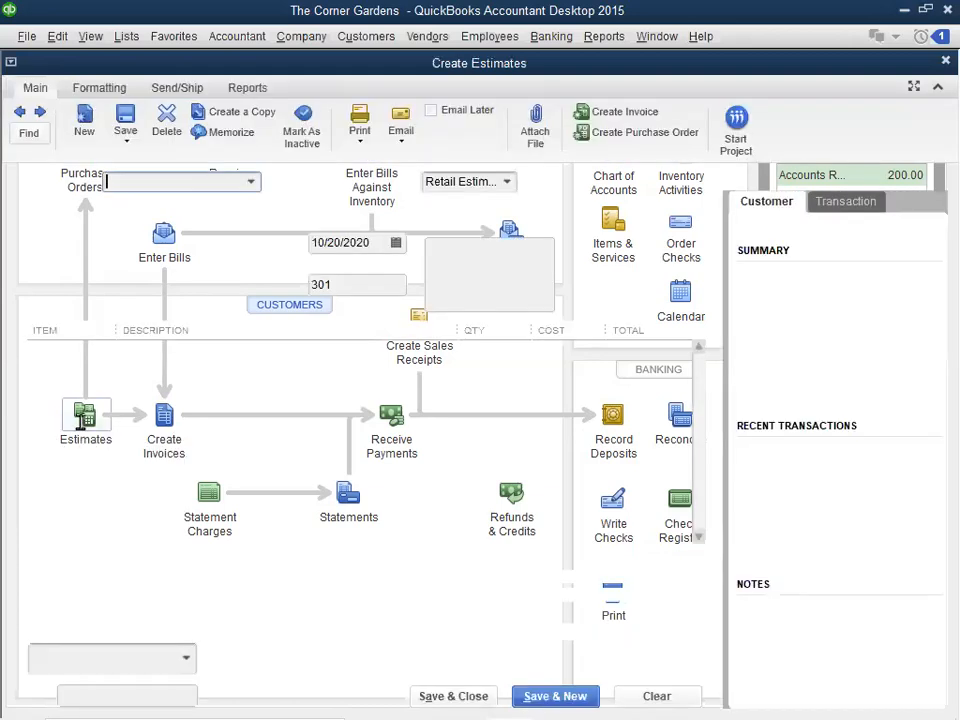
left_click(19, 112)
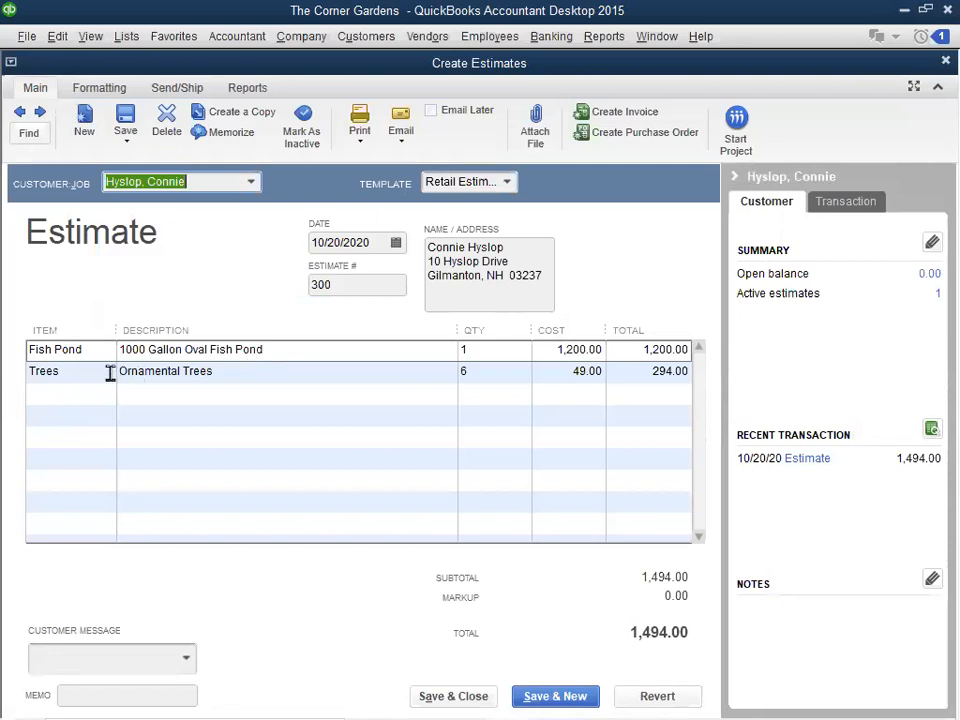
left_click(480, 374)
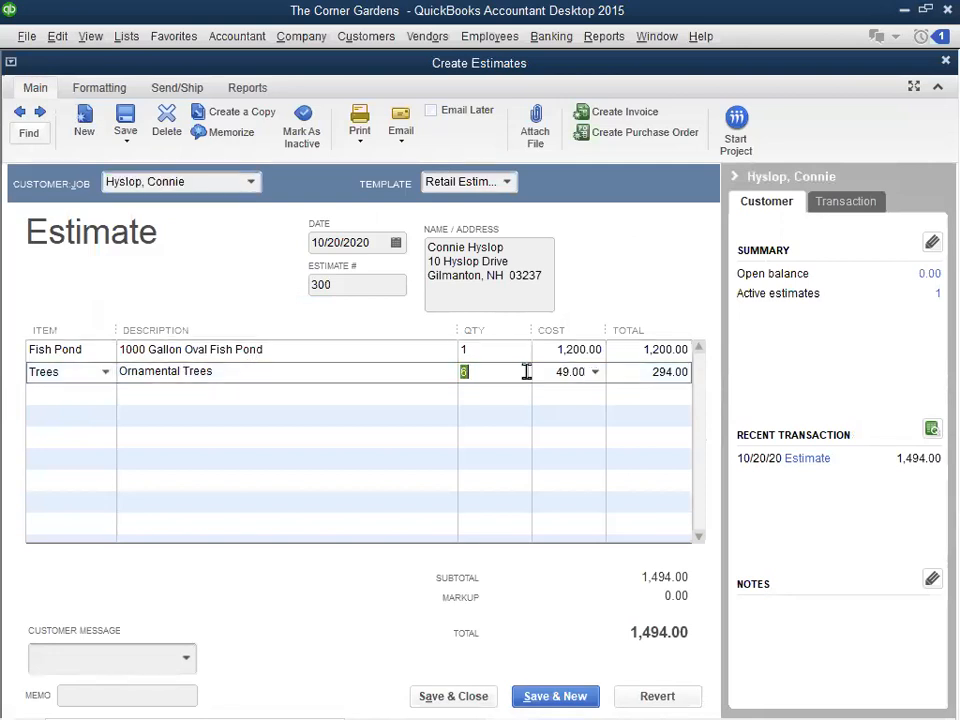
type("4")
key("Tab")
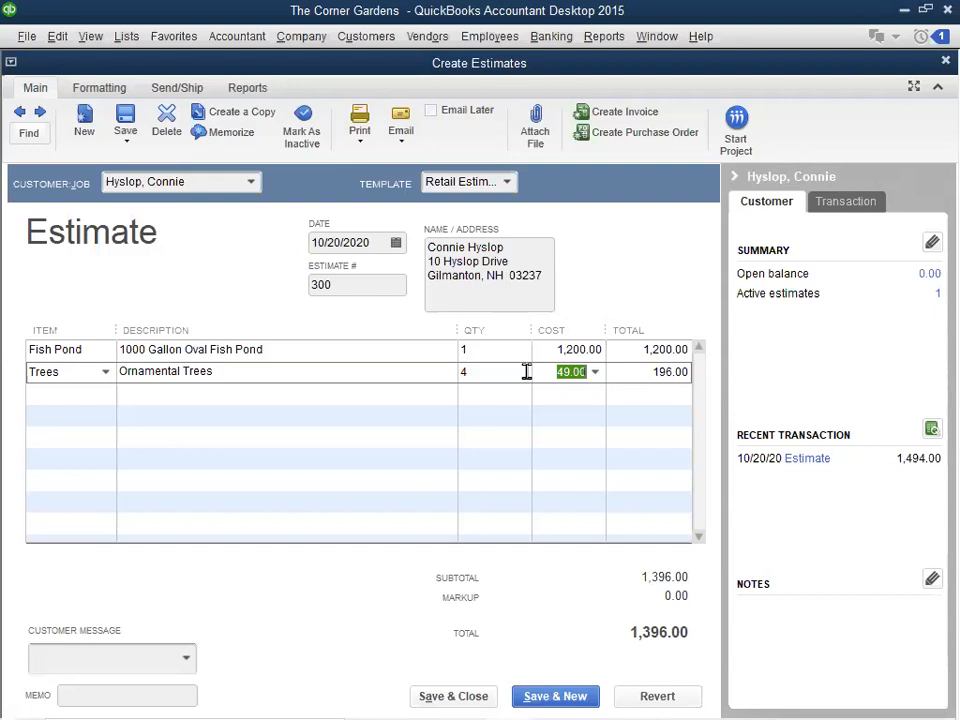
- Save and close the revised estimate, recording the changes without adding a change order
left_click(437, 697)
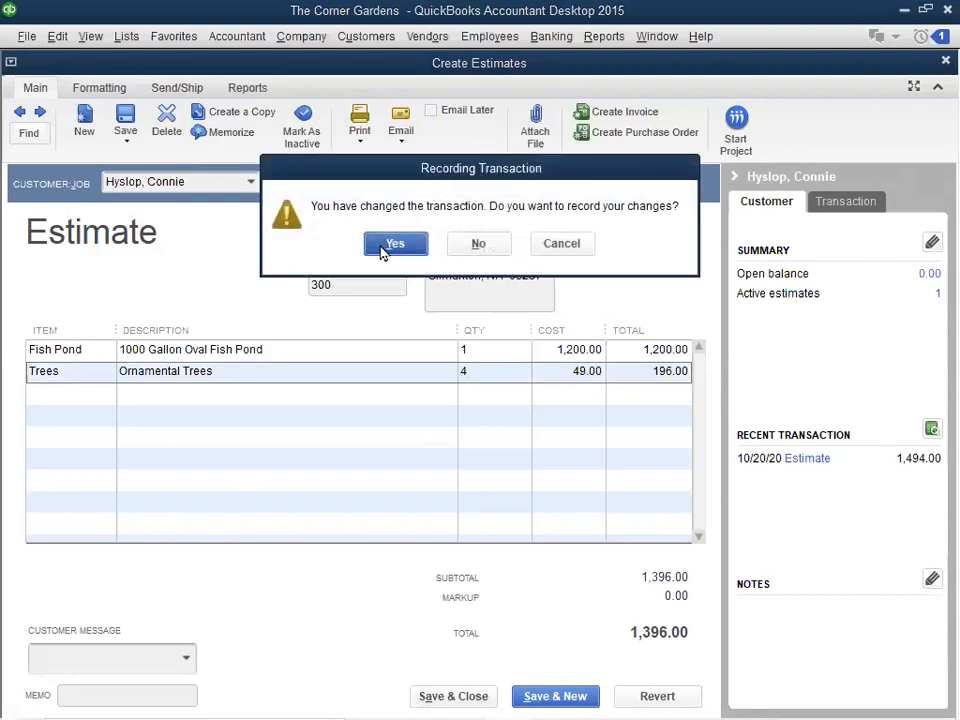
left_click(397, 246)
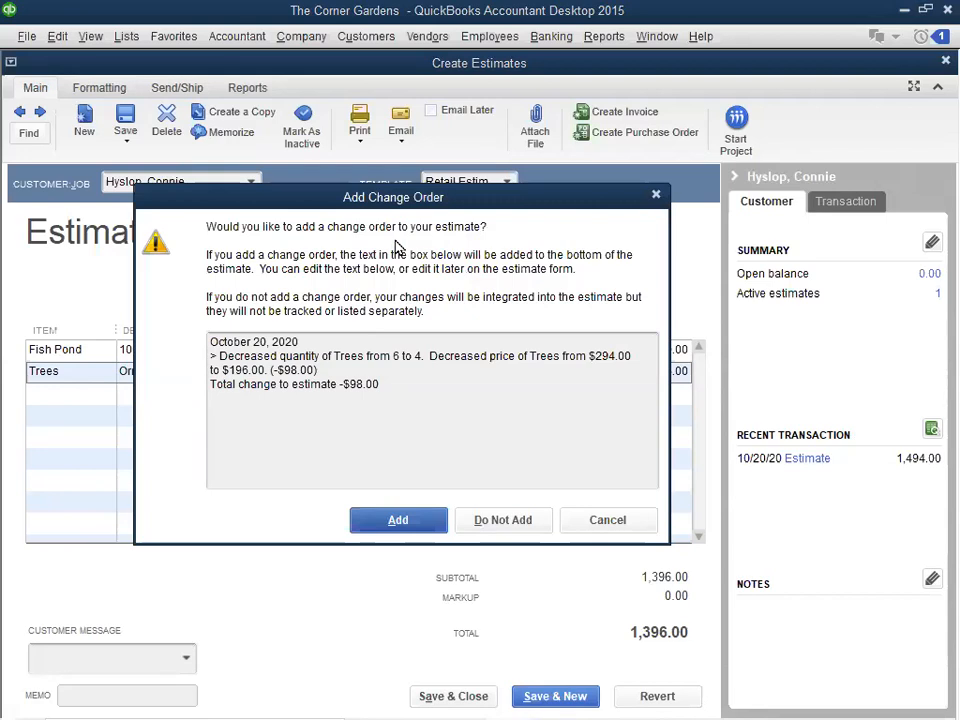
left_click(490, 522)
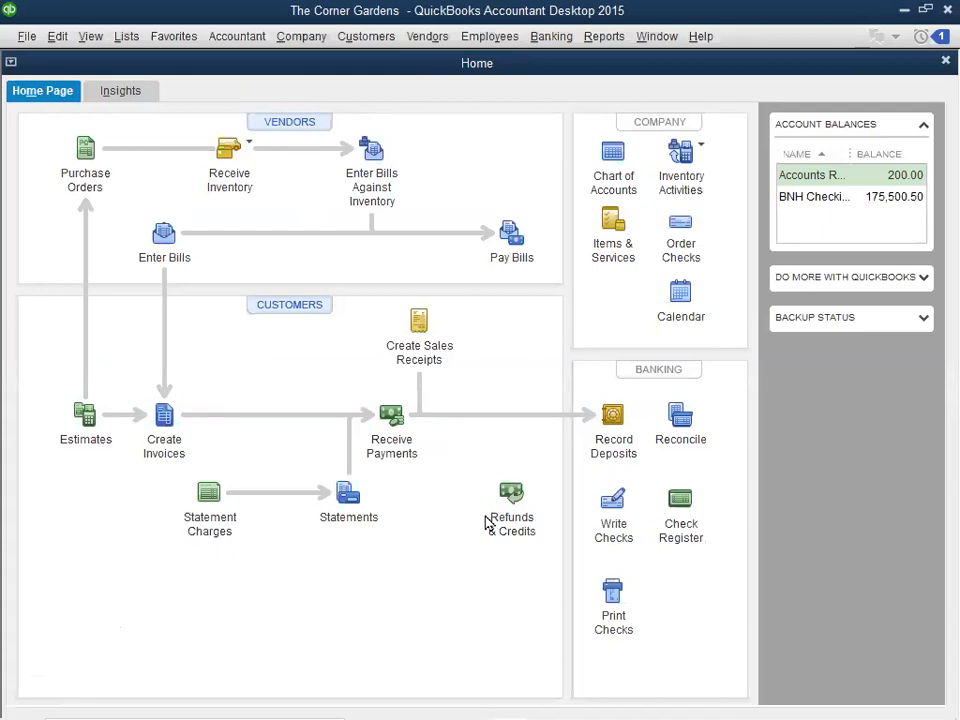
- Reopen estimate 300 to review its revised lines and close it again
left_click(83, 420)
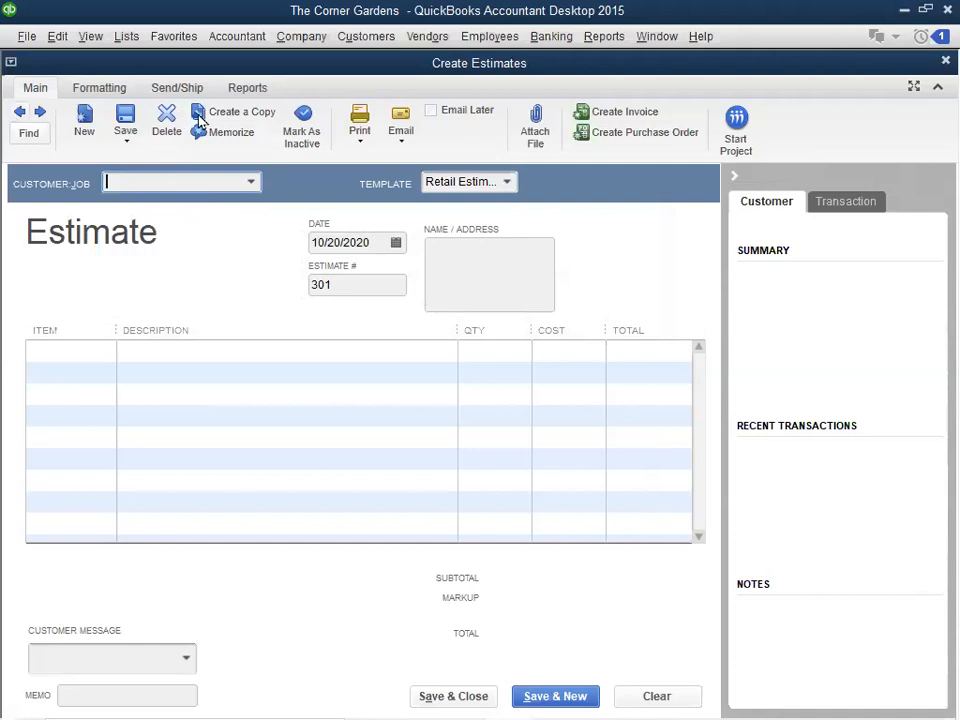
left_click(19, 116)
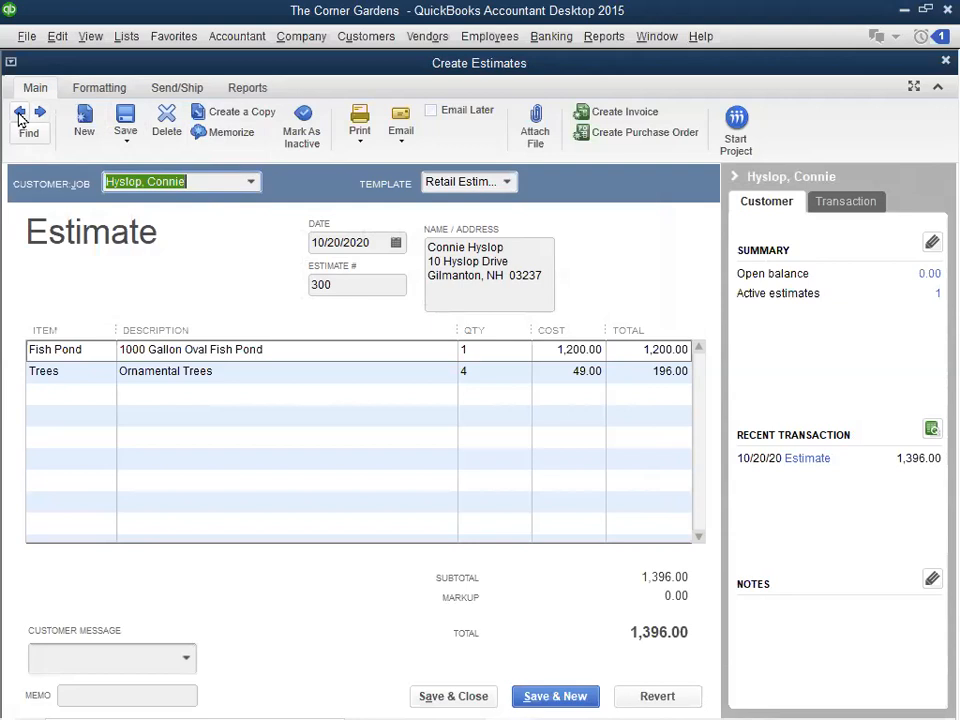
left_click(478, 698)
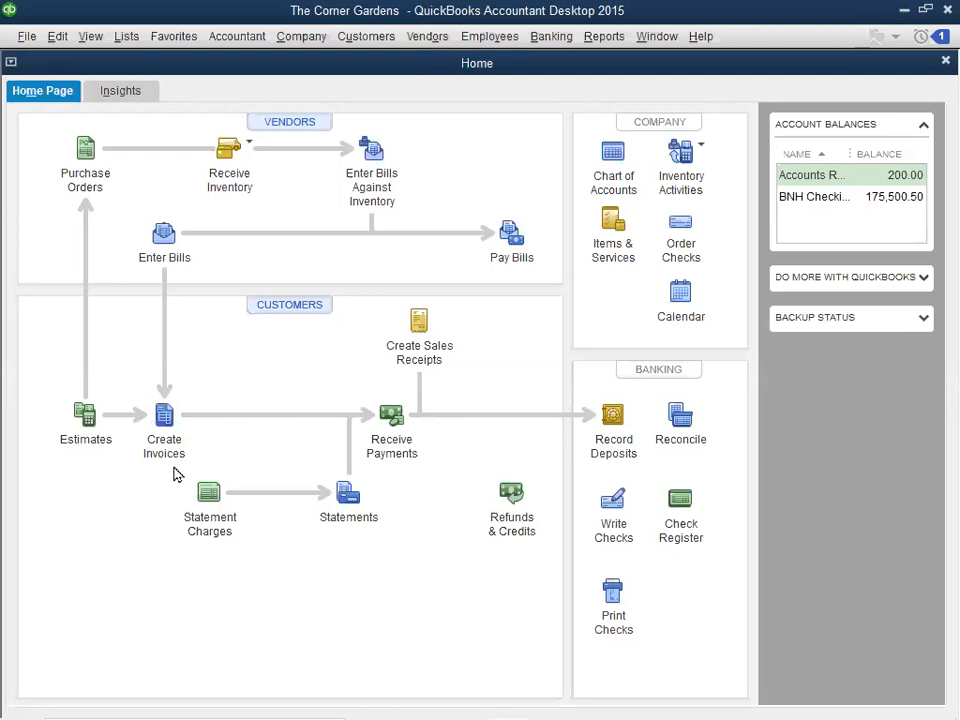
- Start a new invoice for the customer with the active estimate and base it on estimate 300
left_click(164, 413)
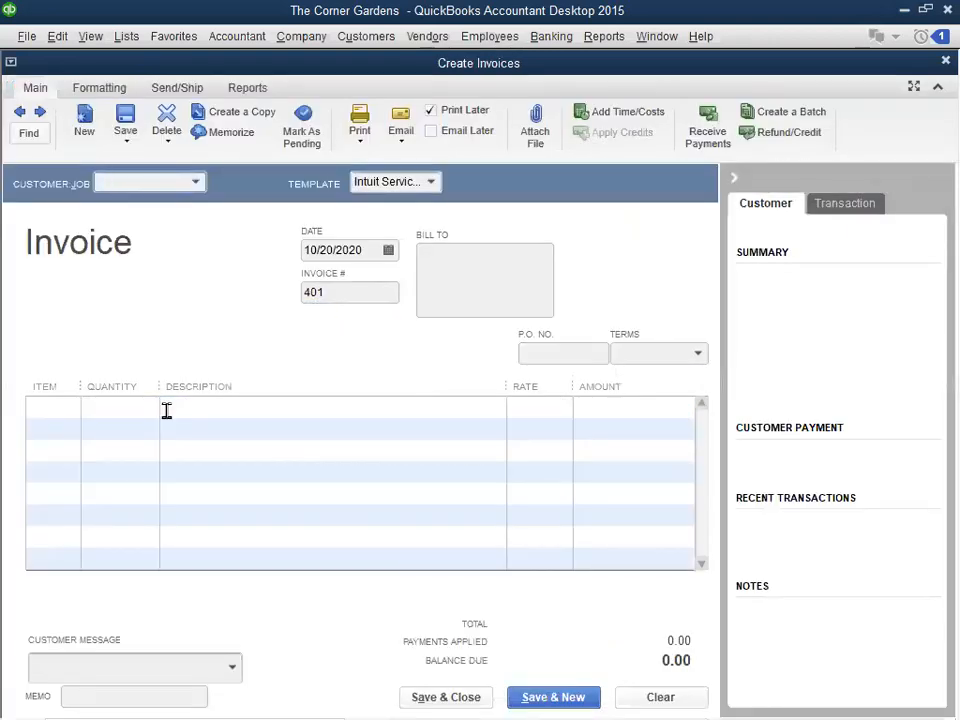
left_click(196, 184)
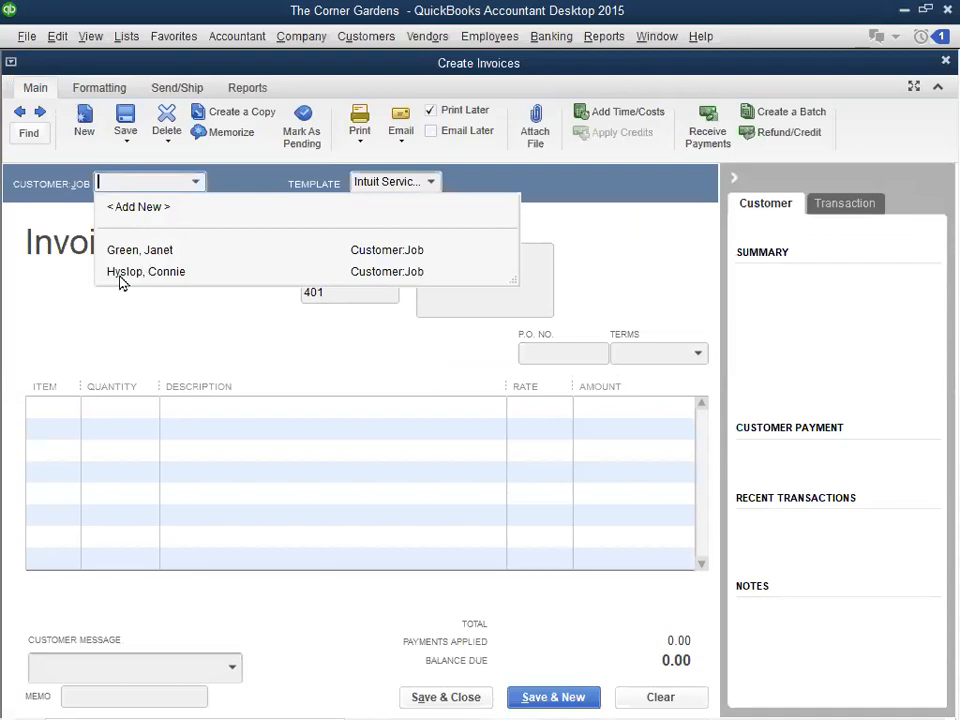
left_click(145, 272)
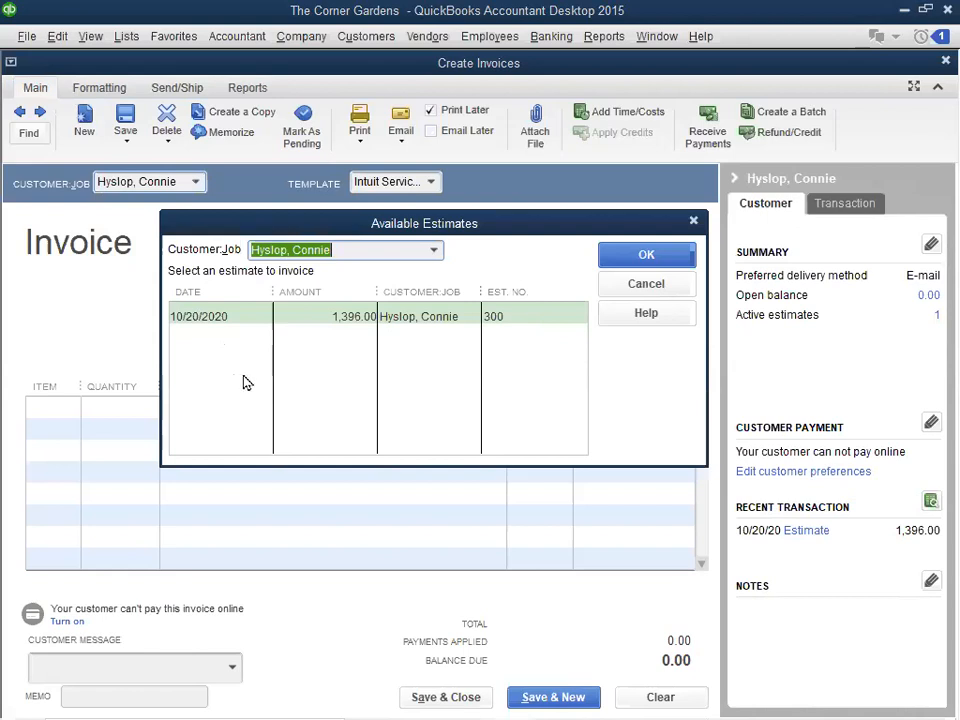
left_click(227, 320)
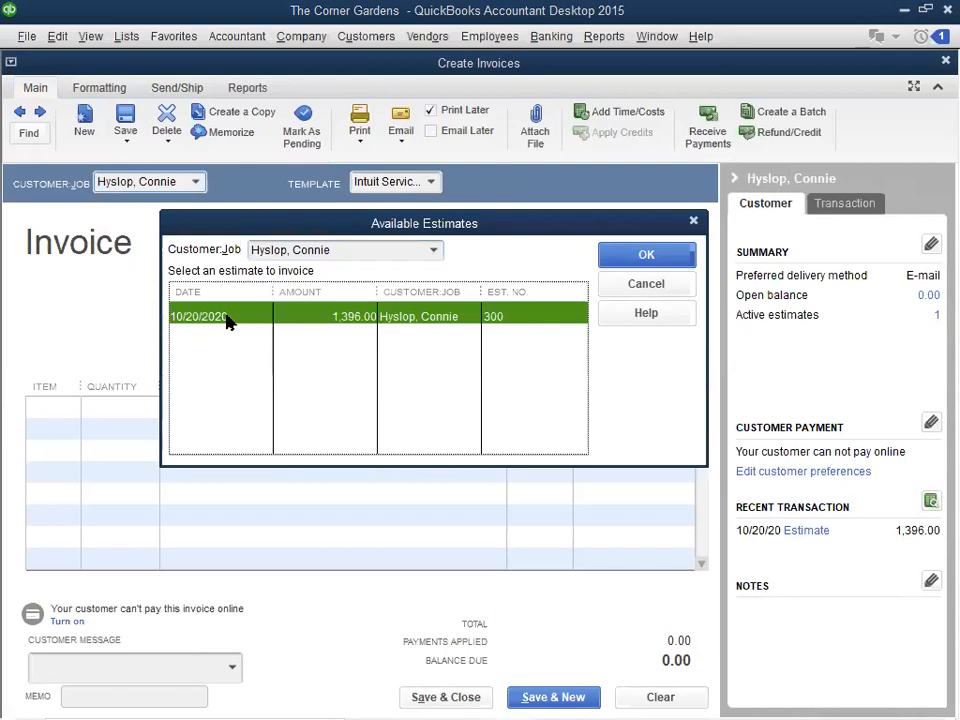
left_click(640, 258)
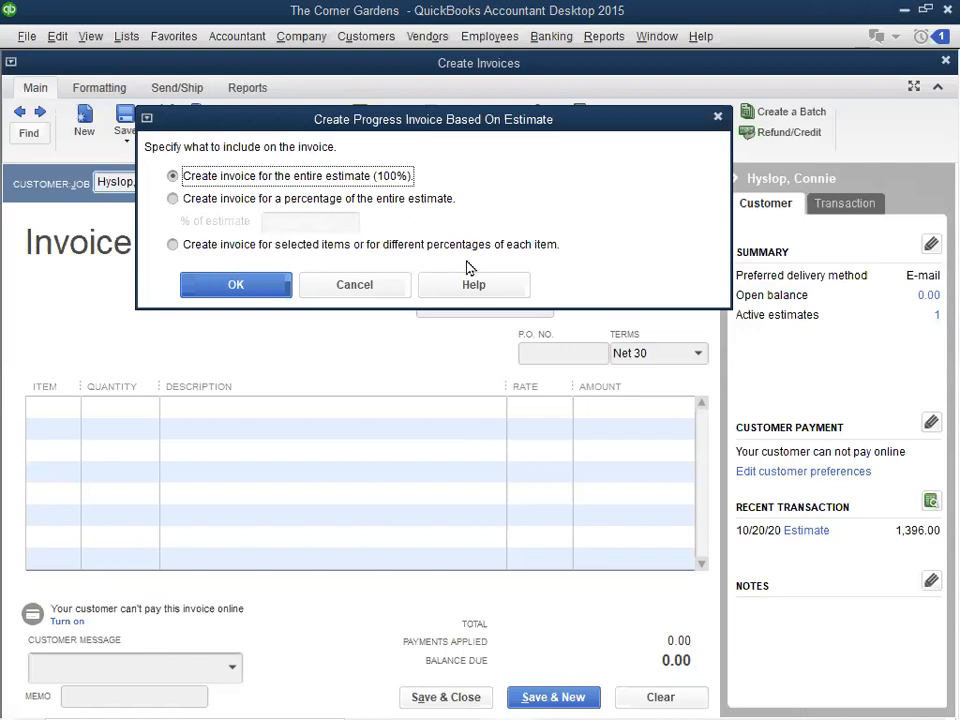
- Create the progress invoice for 50% of the entire estimate, and save and close it
left_click(173, 200)
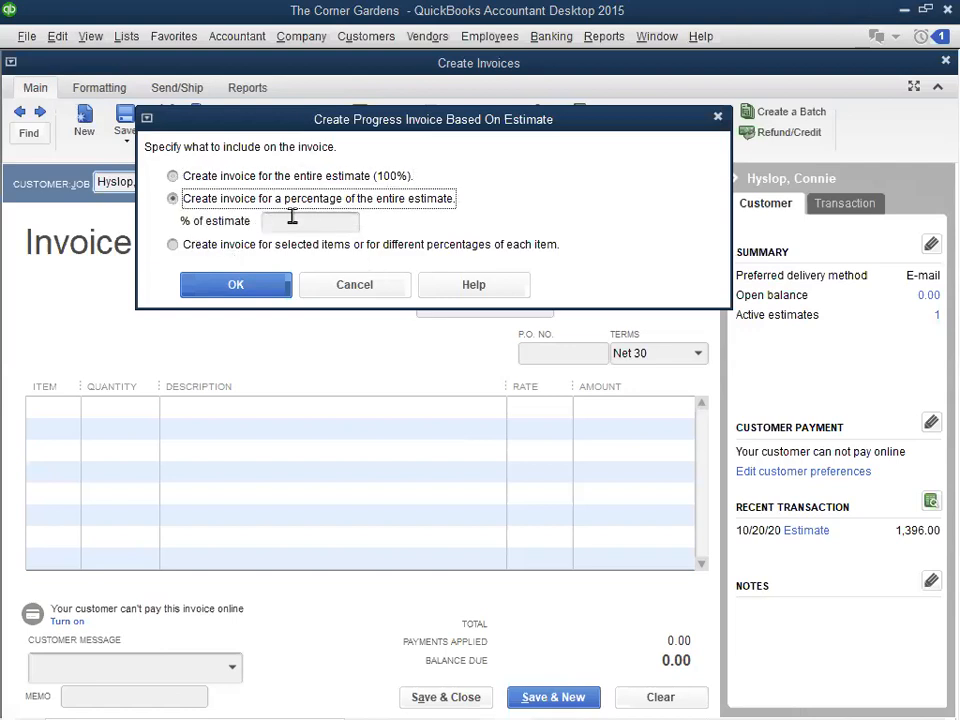
left_click(350, 216)
type("50")
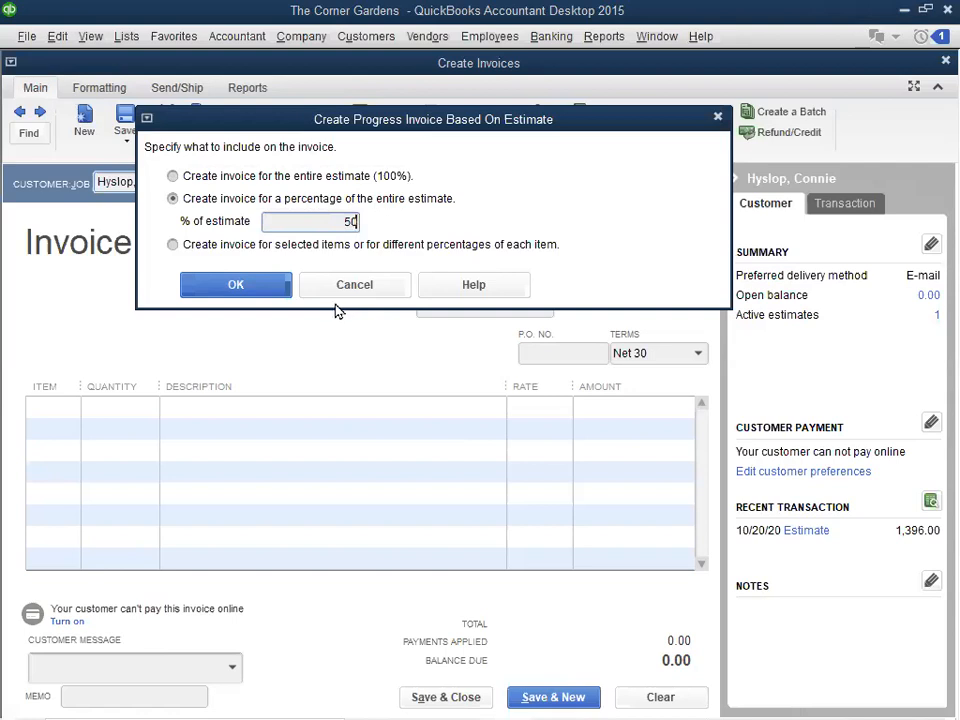
left_click(236, 285)
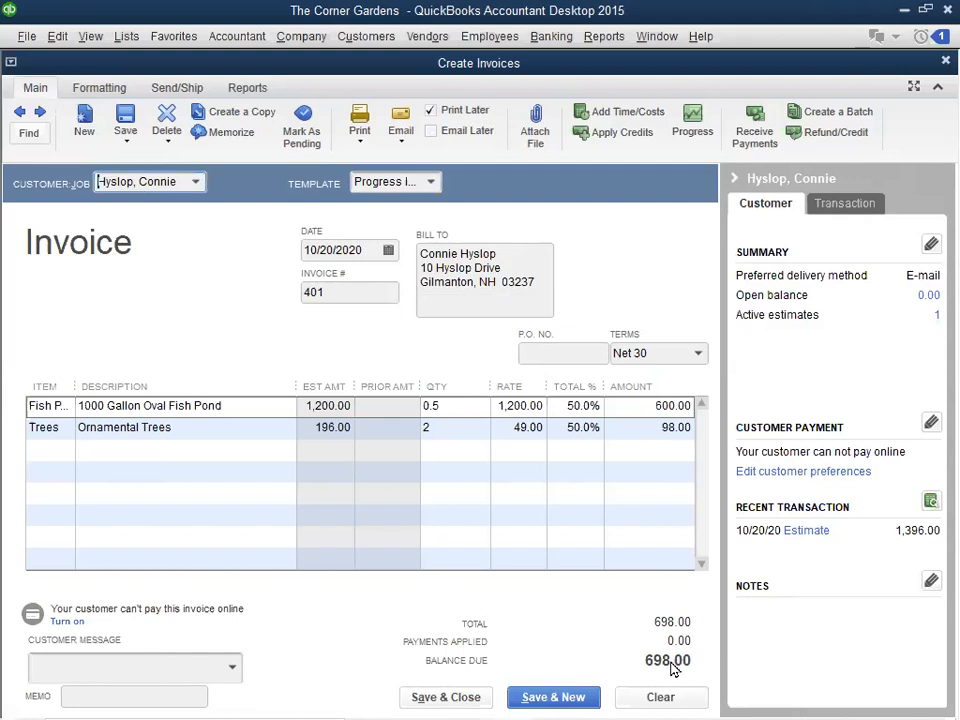
left_click(447, 697)
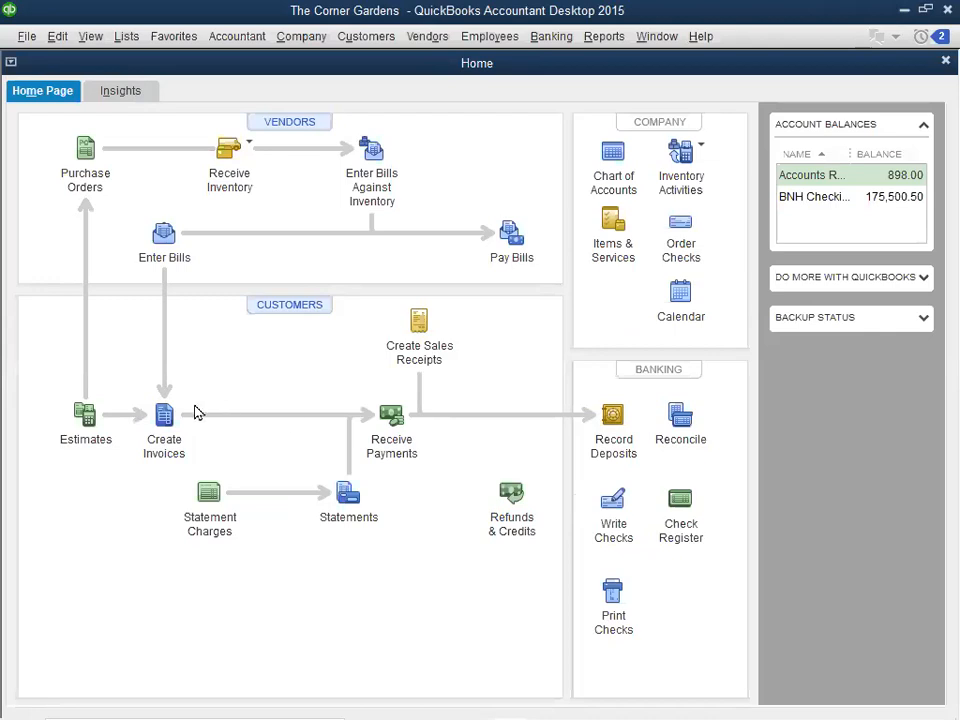
- Start a customer payment from the customer billed on invoice 401 and enter a payment amount of 698
left_click(390, 420)
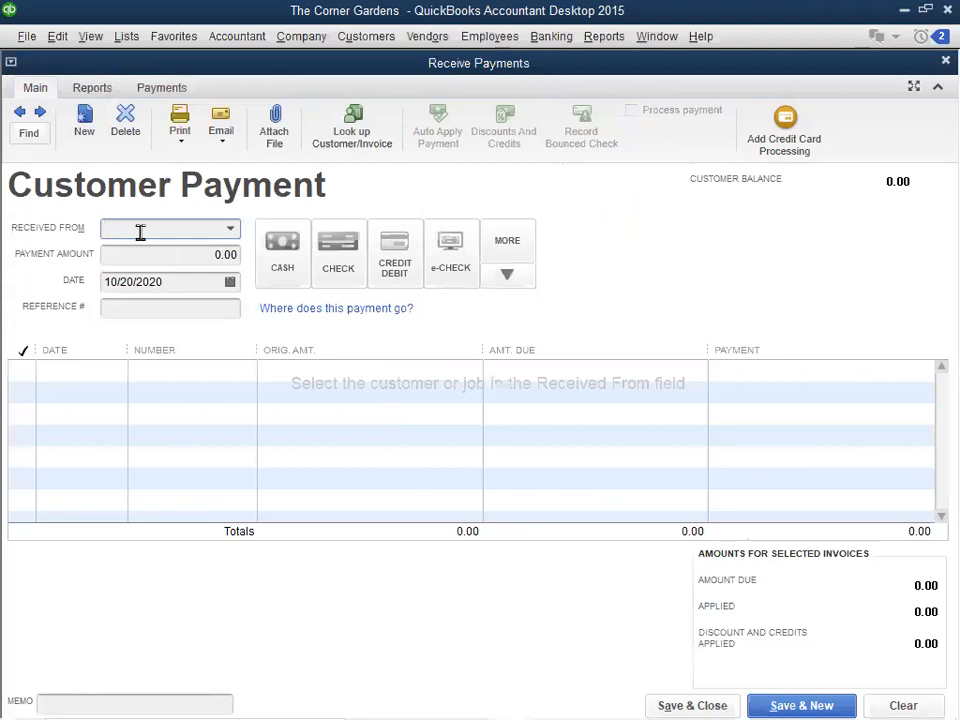
left_click(231, 229)
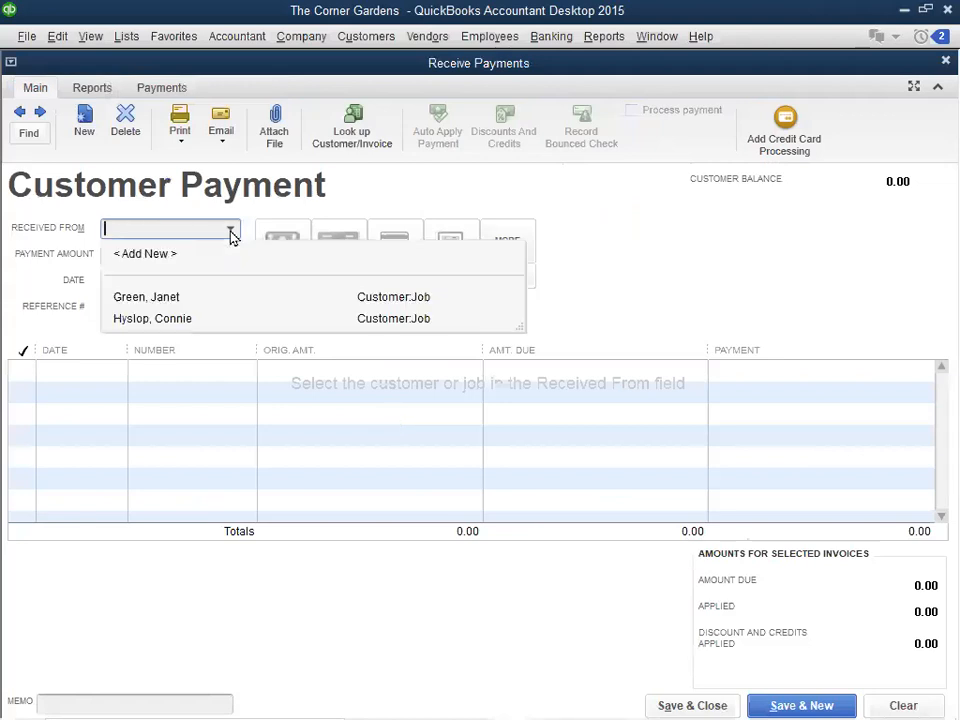
left_click(166, 320)
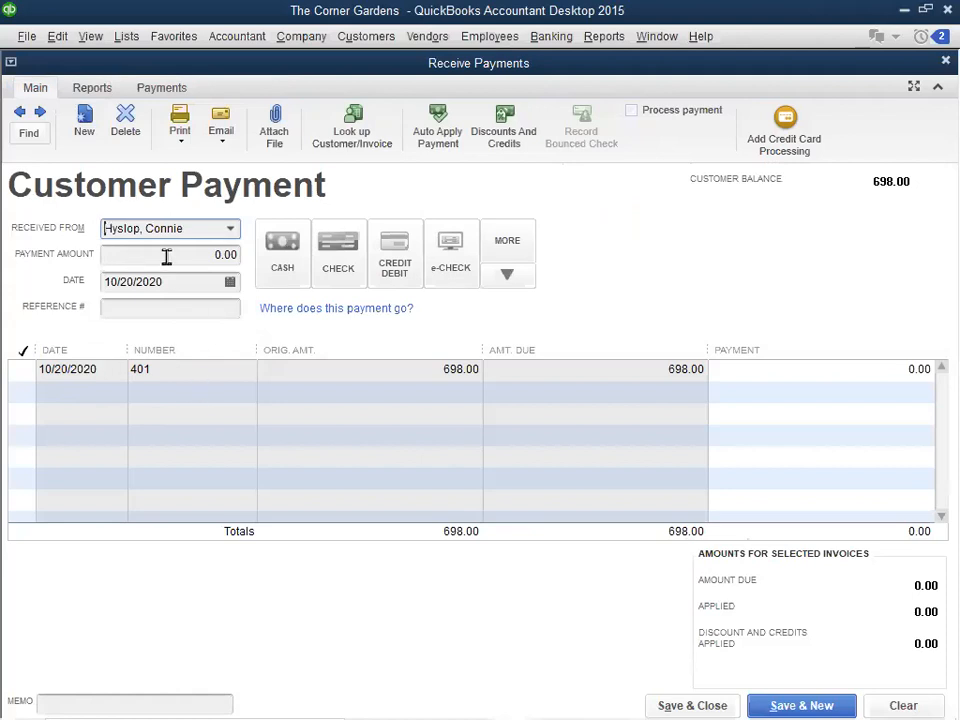
left_click(212, 256)
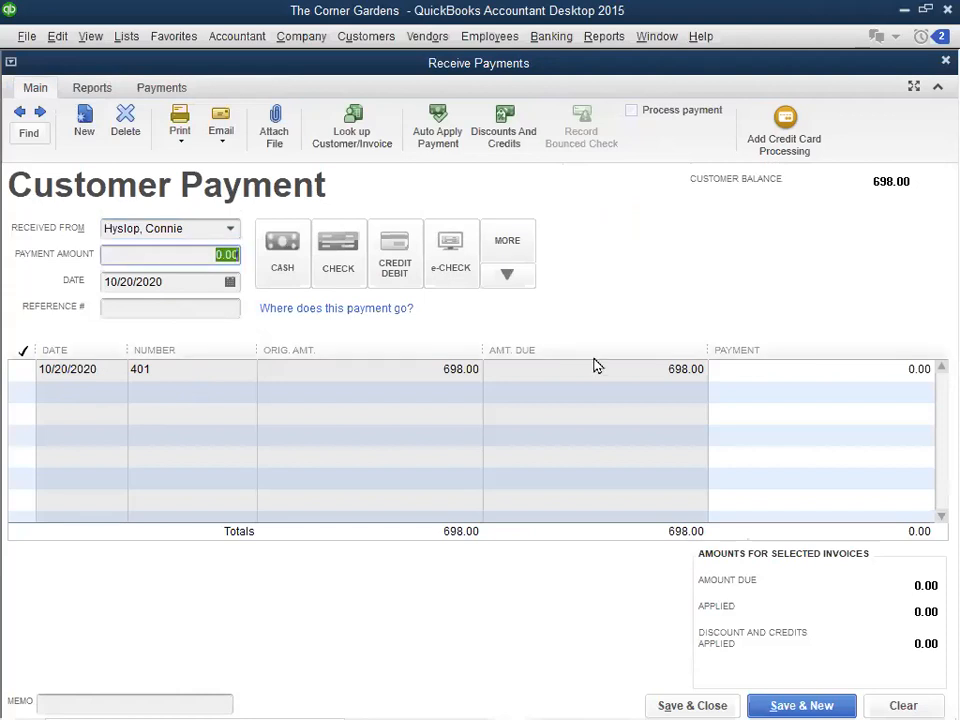
type("698")
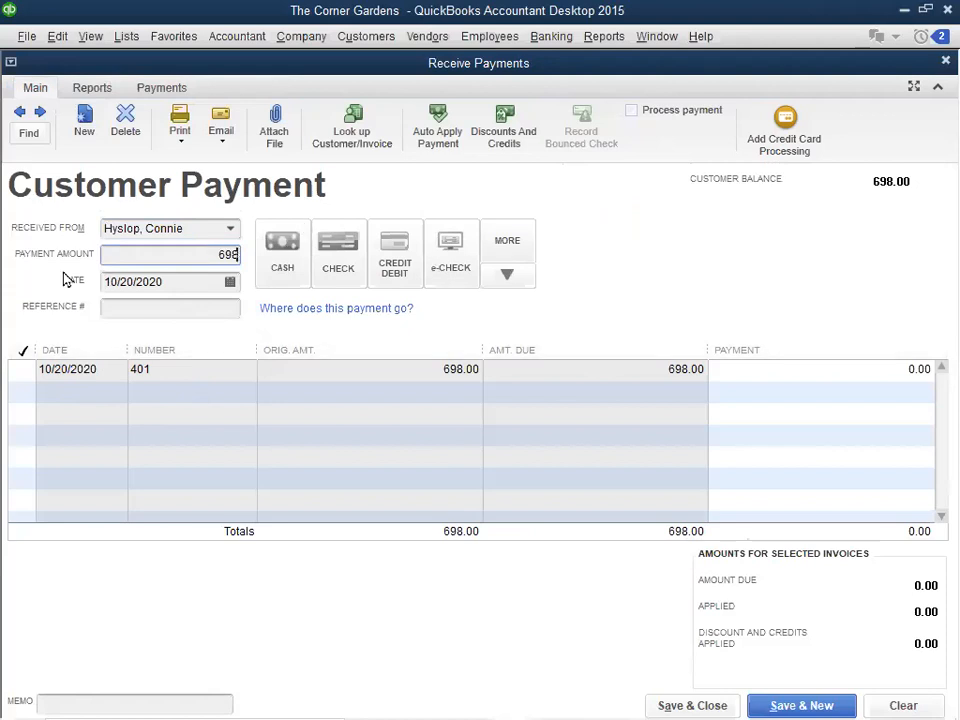
key("Tab")
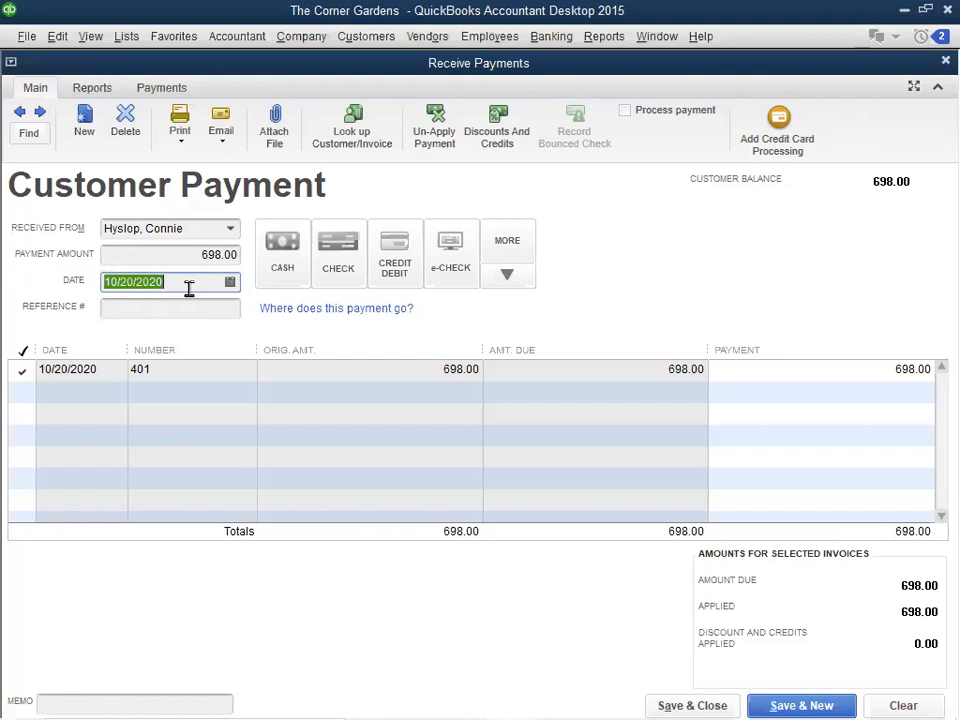
- Try stepping the payment date backward and forward by single days
key("minus")
key("minus")
key("plus")
key("plus")
- Set the Windows display resolution to 800 × 600, keep the changes, and return to the QuickBooks customer payment
mouse_move(546, 694)
left_click(597, 696)
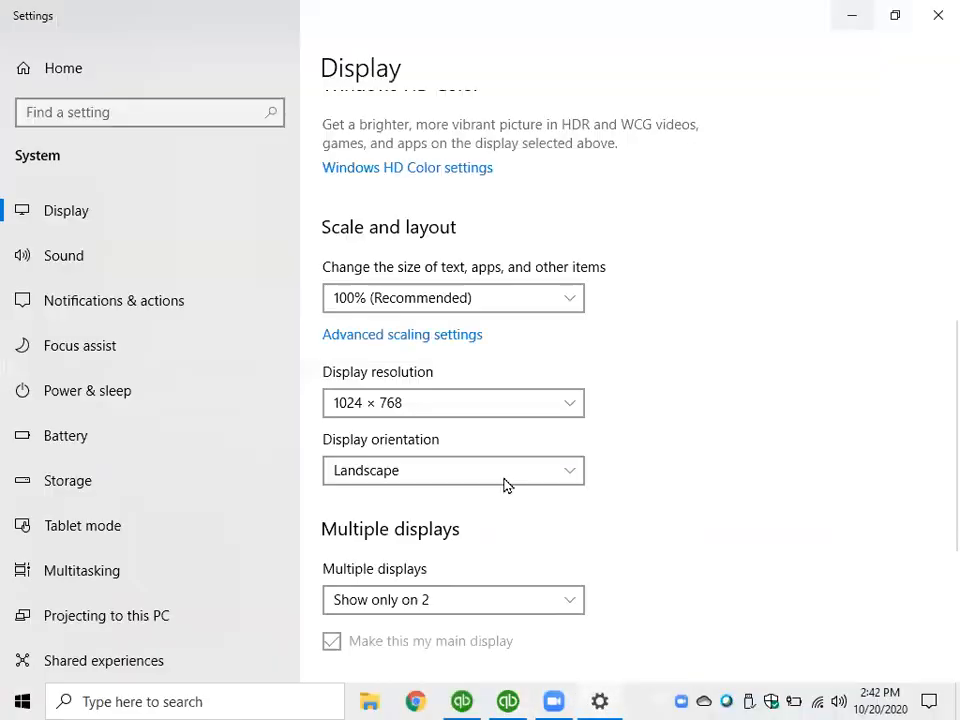
left_click(549, 417)
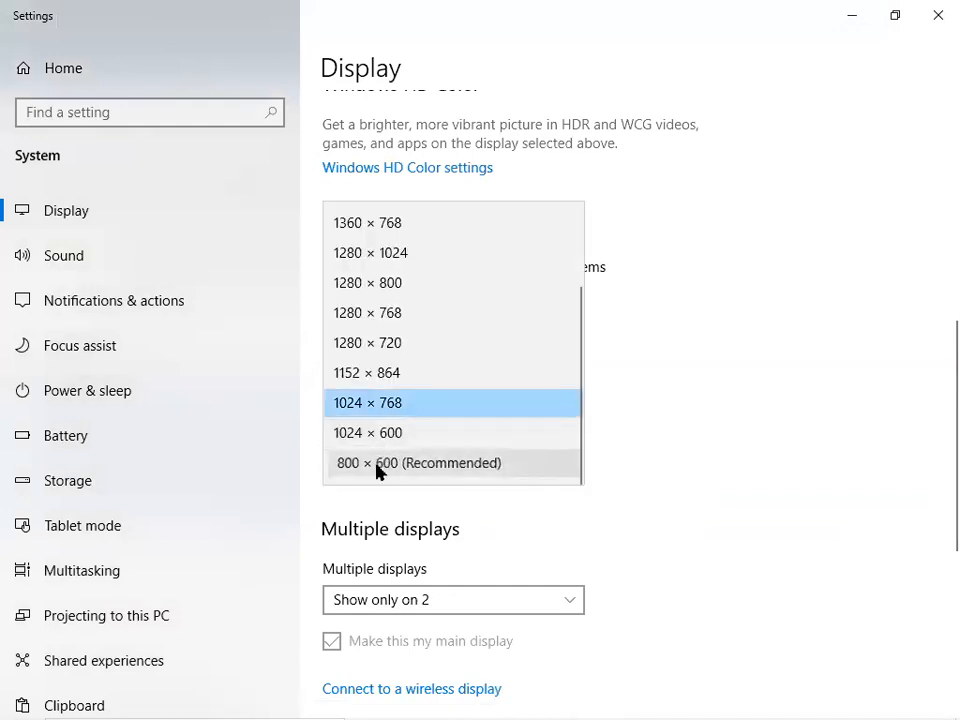
left_click(378, 463)
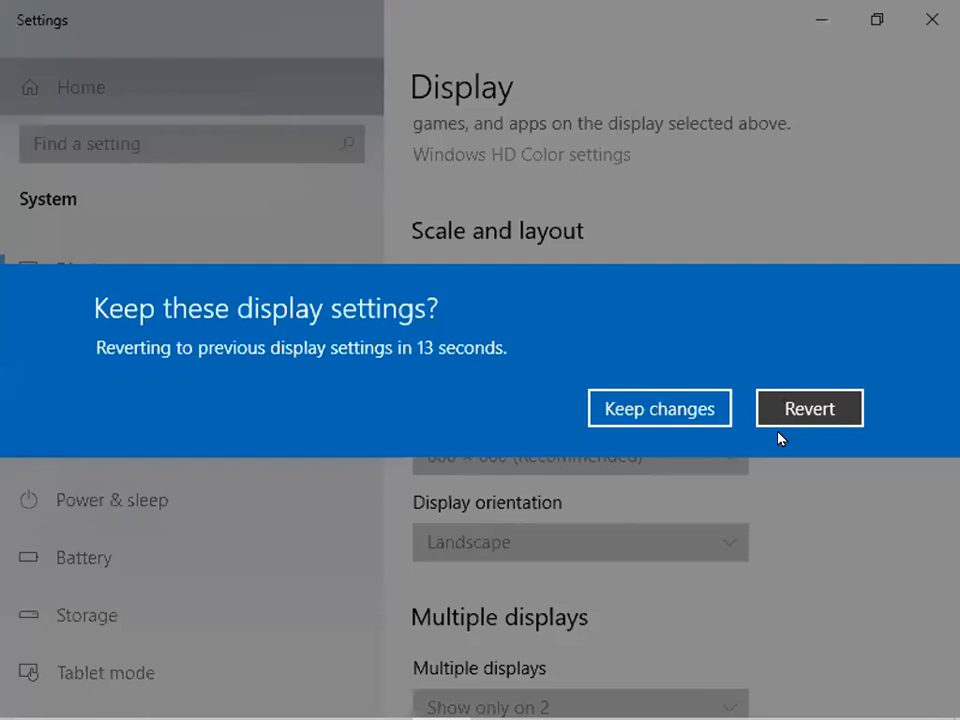
left_click(660, 409)
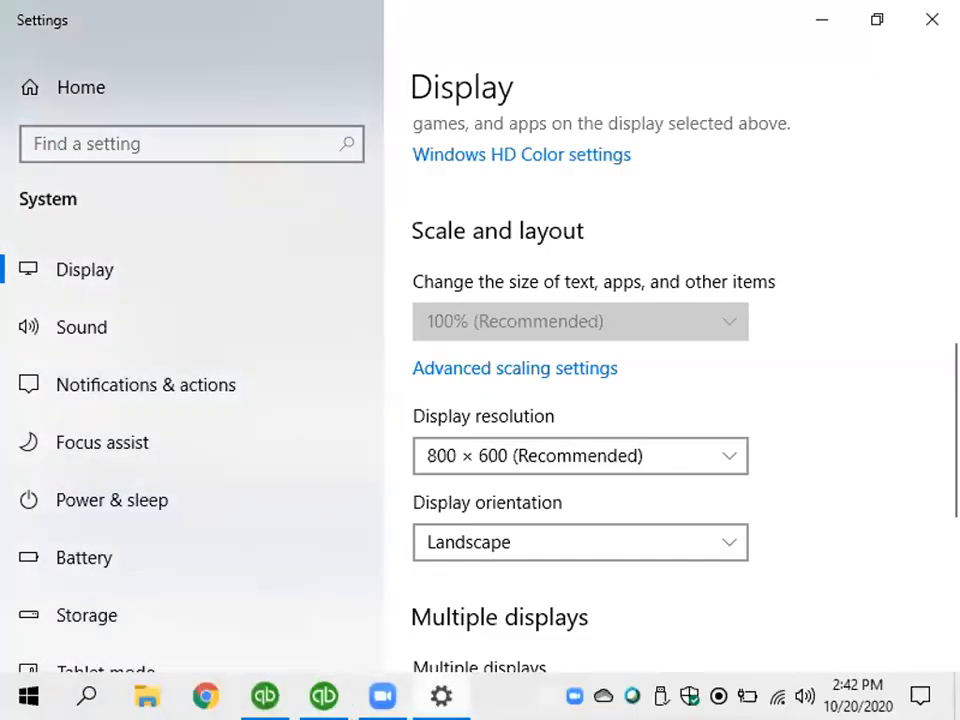
left_click(324, 696)
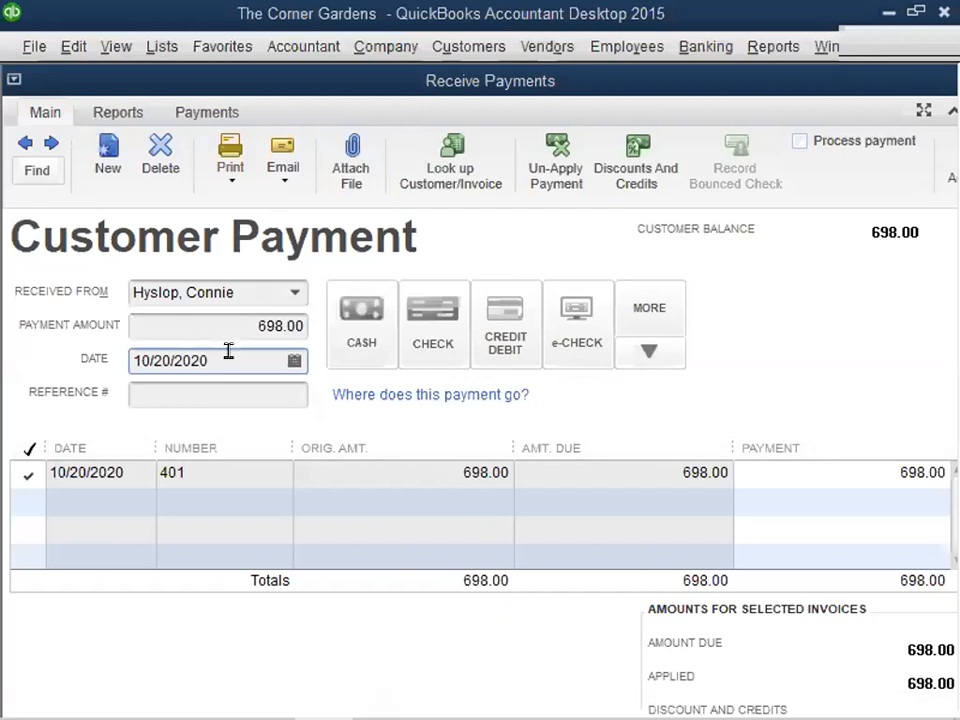
- Step the payment date forward and back a day at a time, returning it to 10/20/2020
left_click_drag(228, 352, 79, 358)
key("plus")
key("plus")
key("plus")
key("plus")
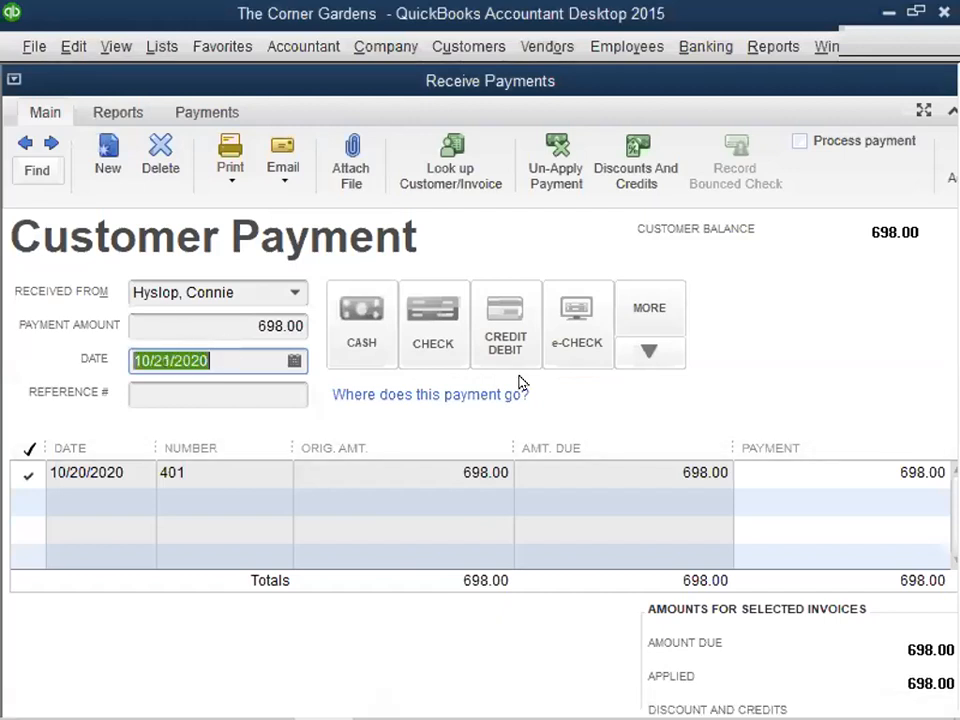
key("minus")
key("minus")
key("minus")
key("minus")
key("minus")
key("plus")
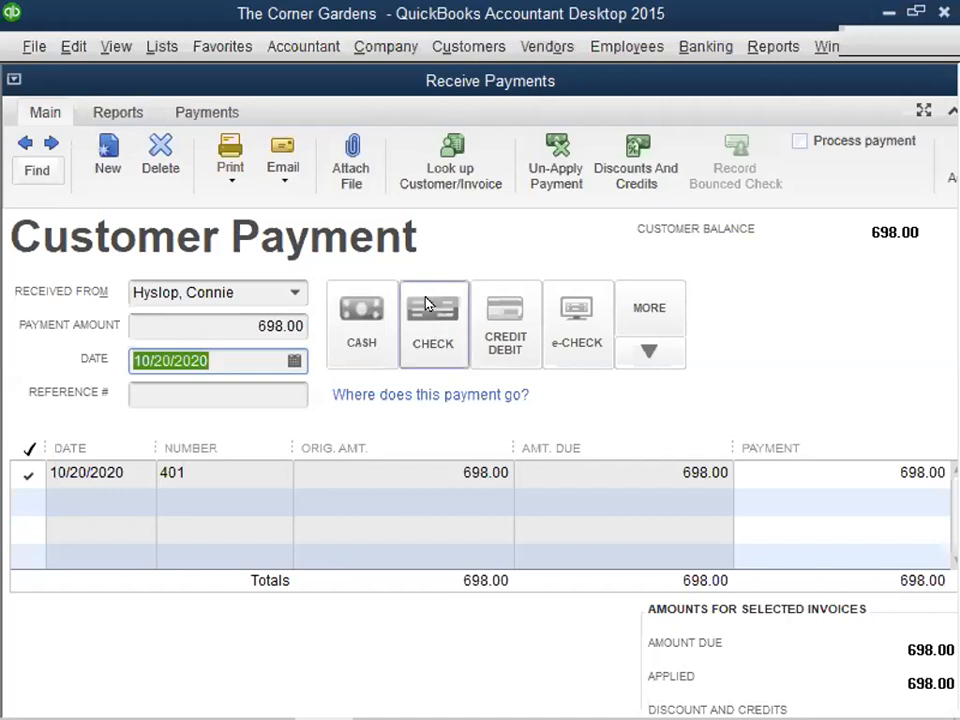
- Try Cash, Check, Visa and e-Check as the payment method, cancelling the card information entry
left_click(364, 326)
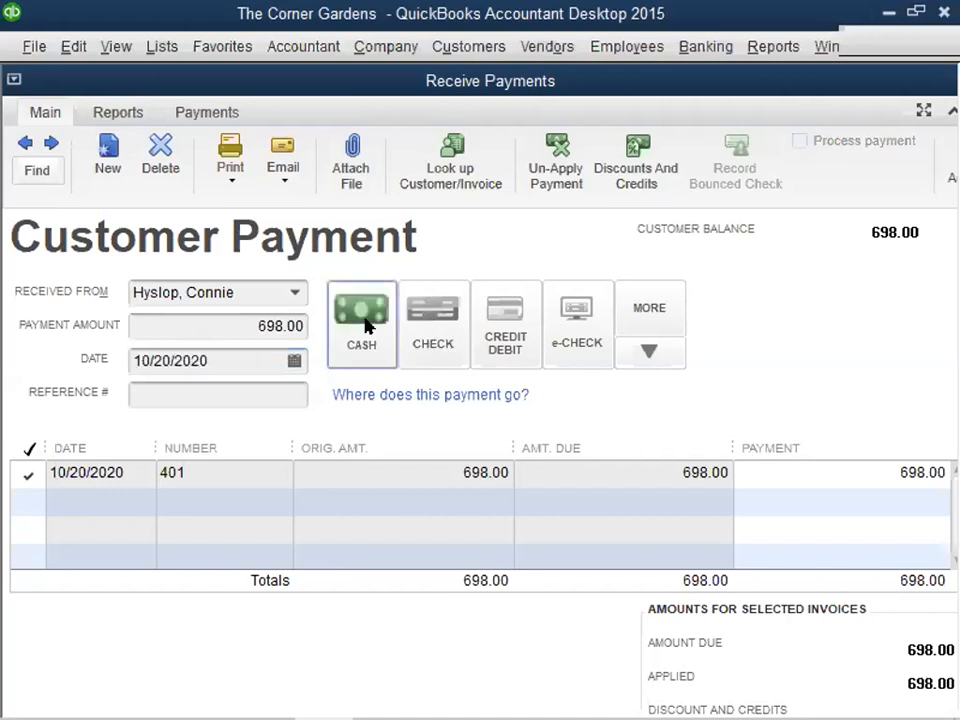
left_click(445, 322)
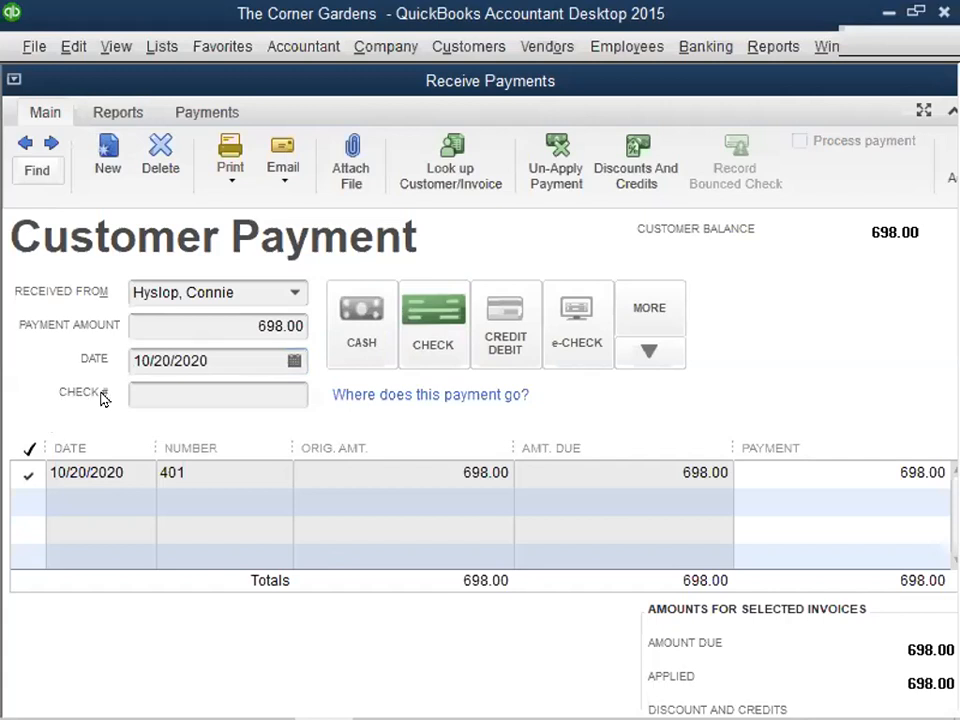
left_click(506, 315)
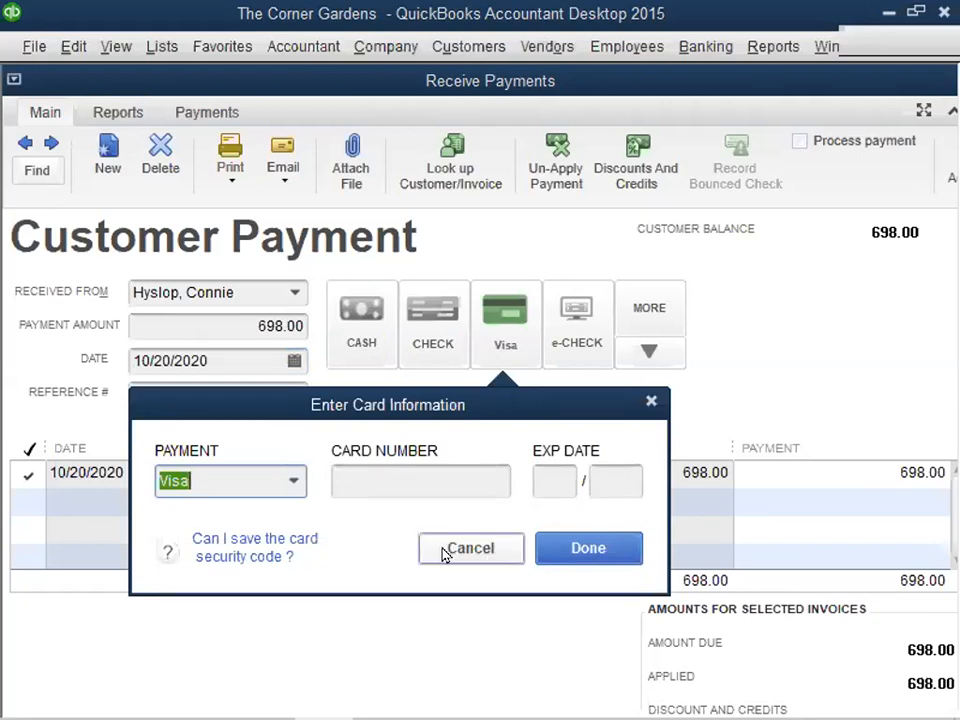
left_click(503, 551)
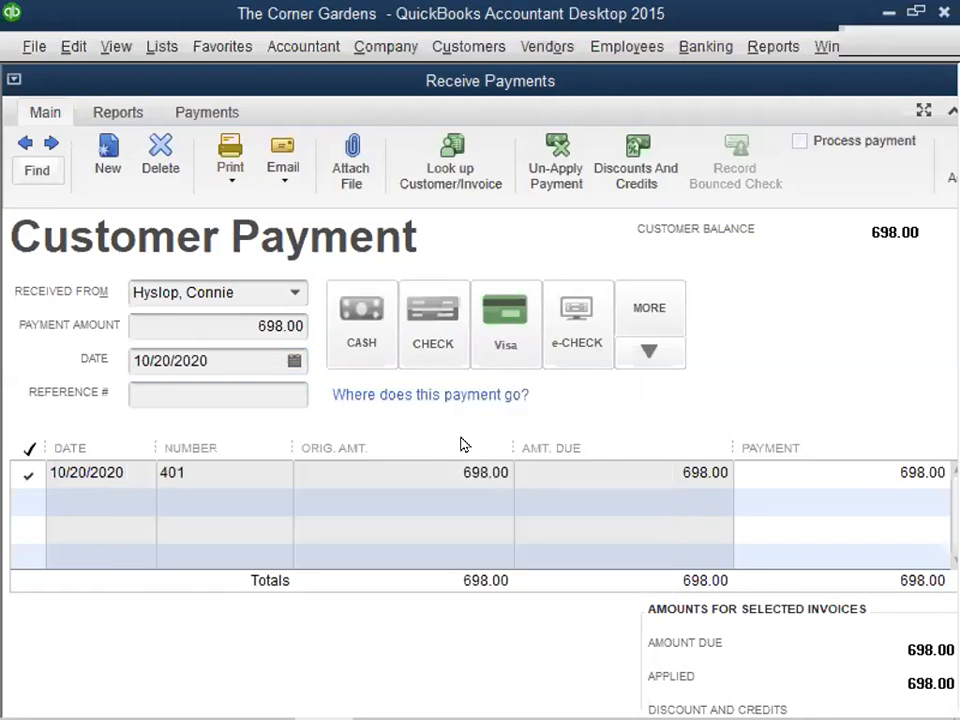
left_click(428, 318)
left_click(190, 389)
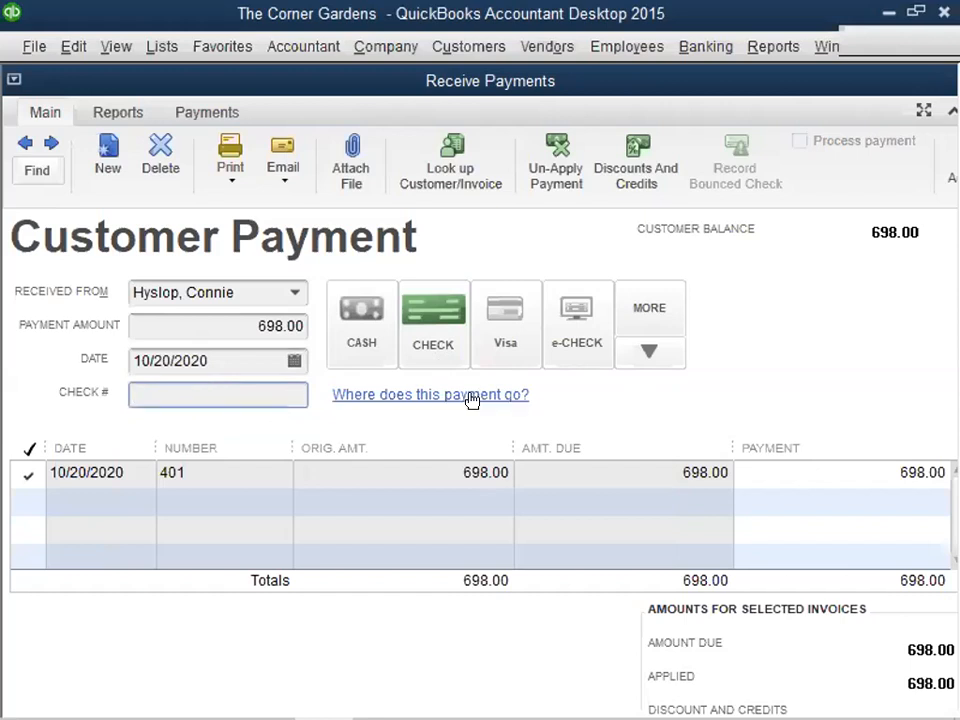
left_click(578, 330)
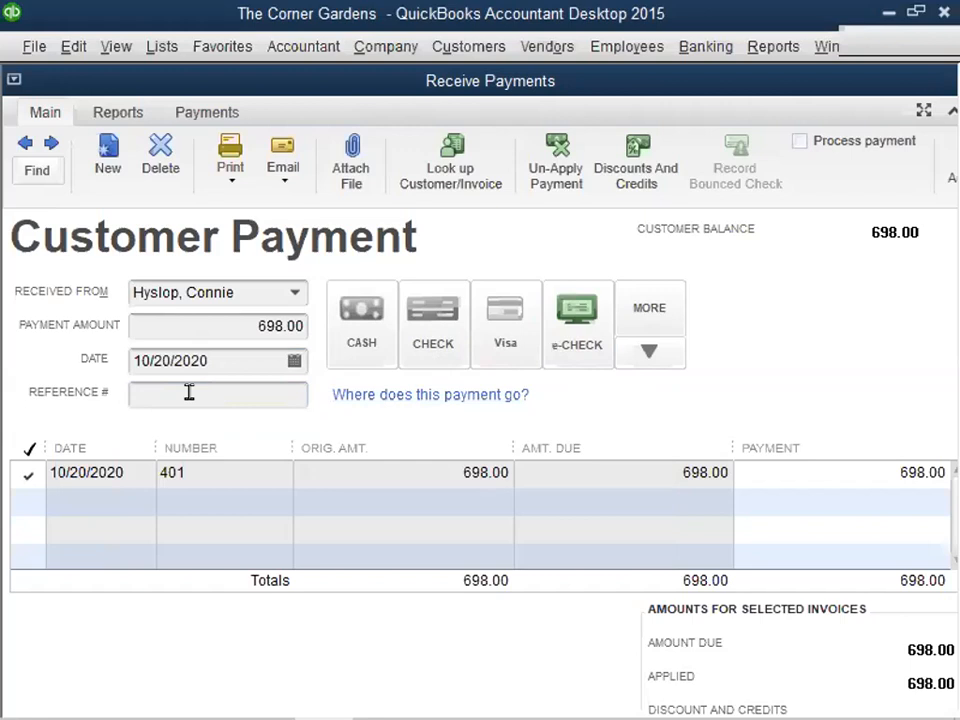
- Choose Check as the payment method and open the check number field for entry
left_click(448, 343)
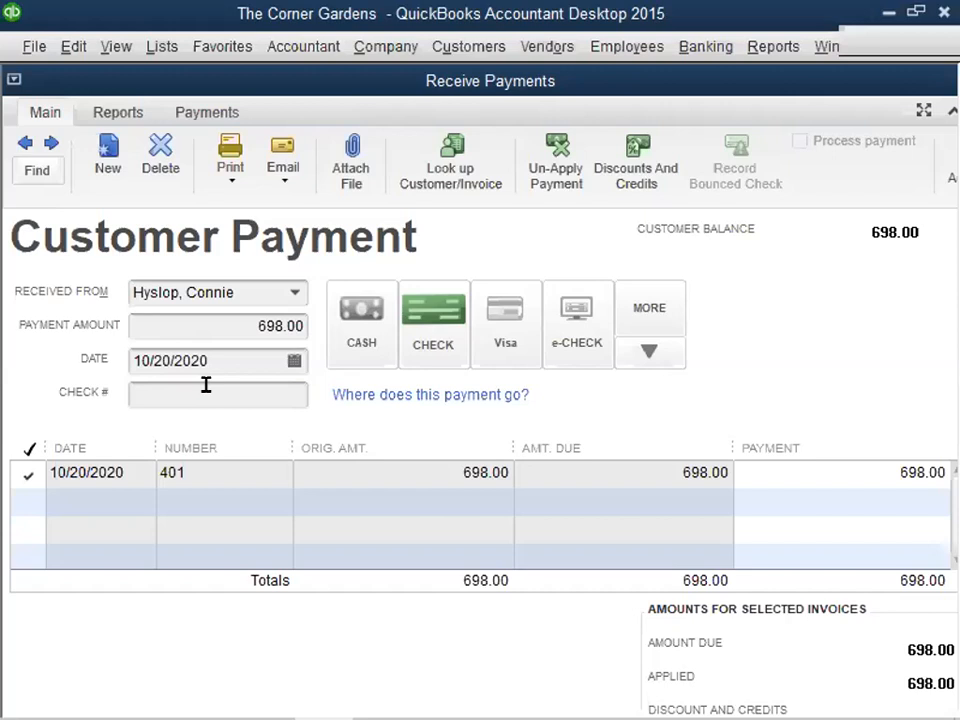
left_click(206, 385)
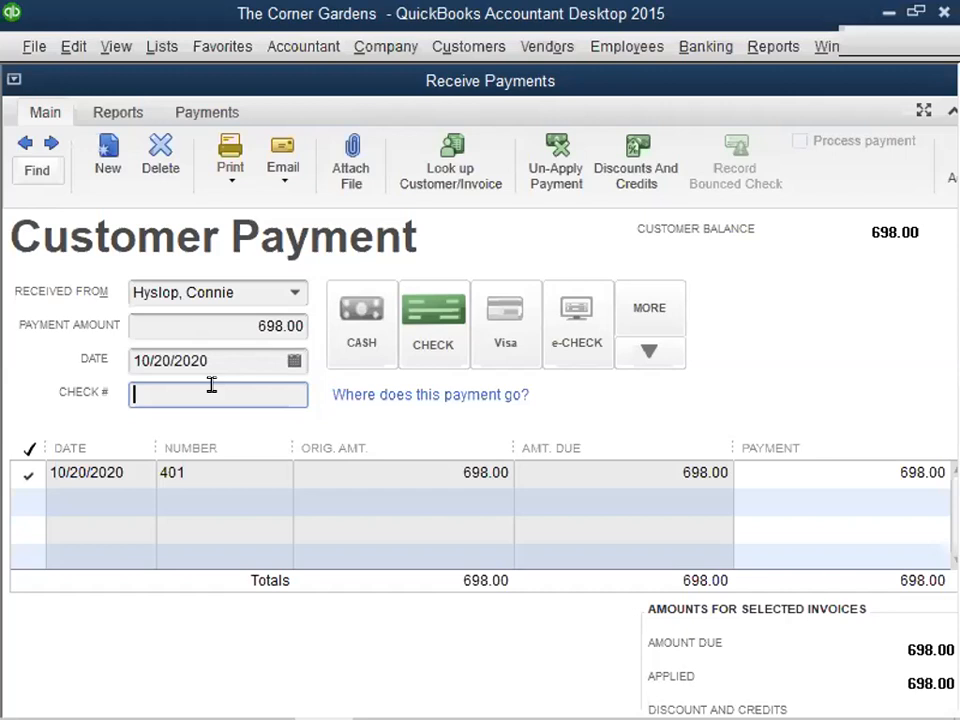
- Enter check number 555 on the customer payment, close the payment form and record the transaction
type("555")
left_click(13, 79)
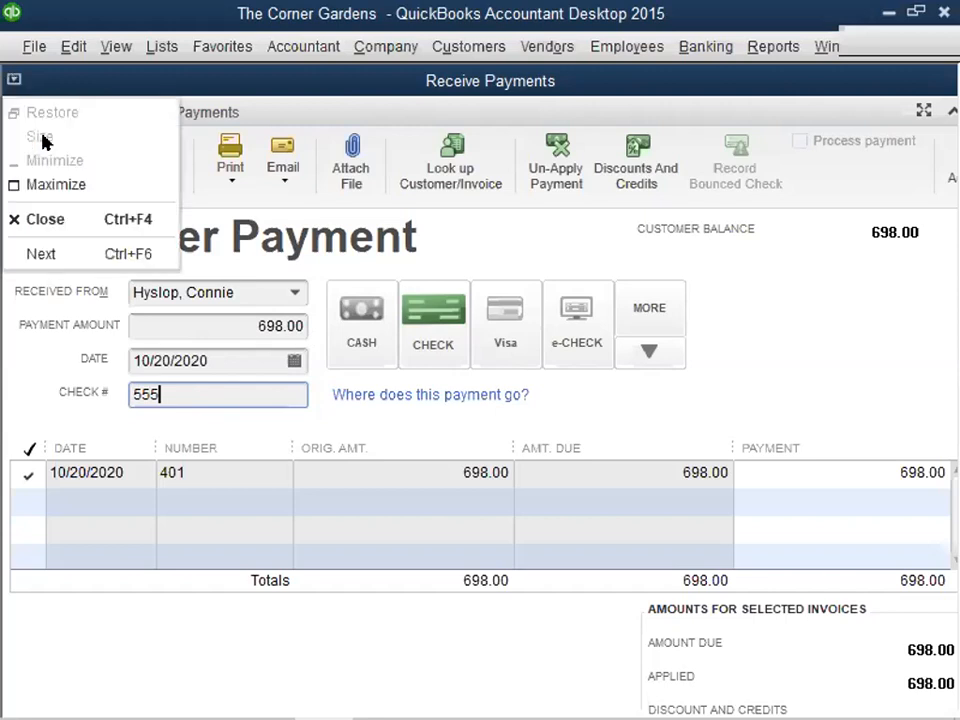
left_click(67, 222)
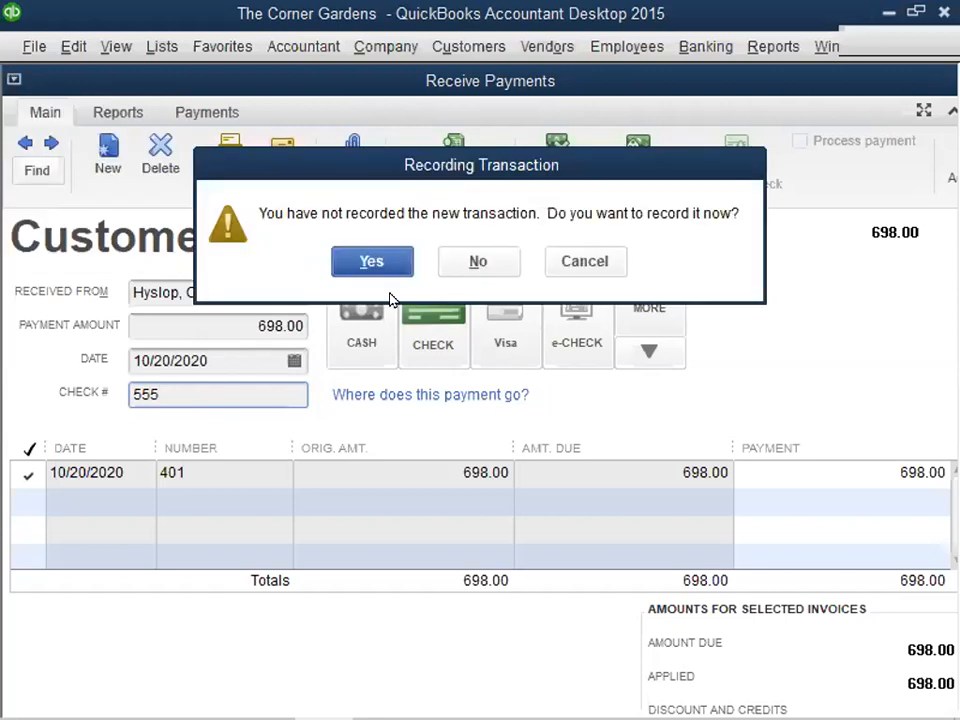
left_click(345, 259)
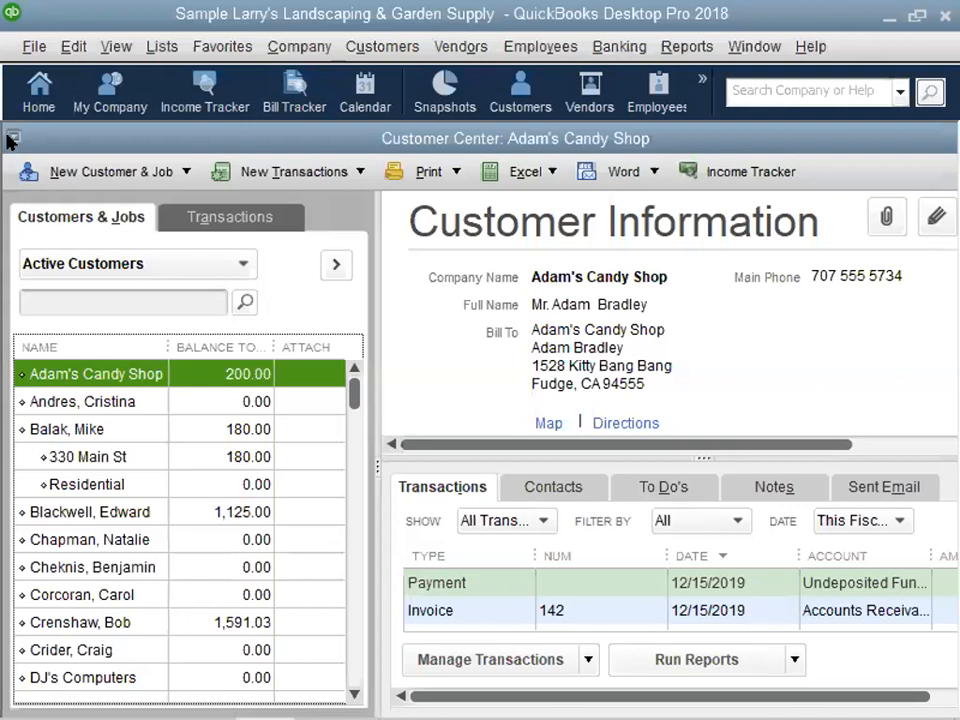
- Close the sample company's Customer Center and switch to The Corner Gardens in QuickBooks Accountant Desktop 2015
left_click(13, 137)
left_click(45, 277)
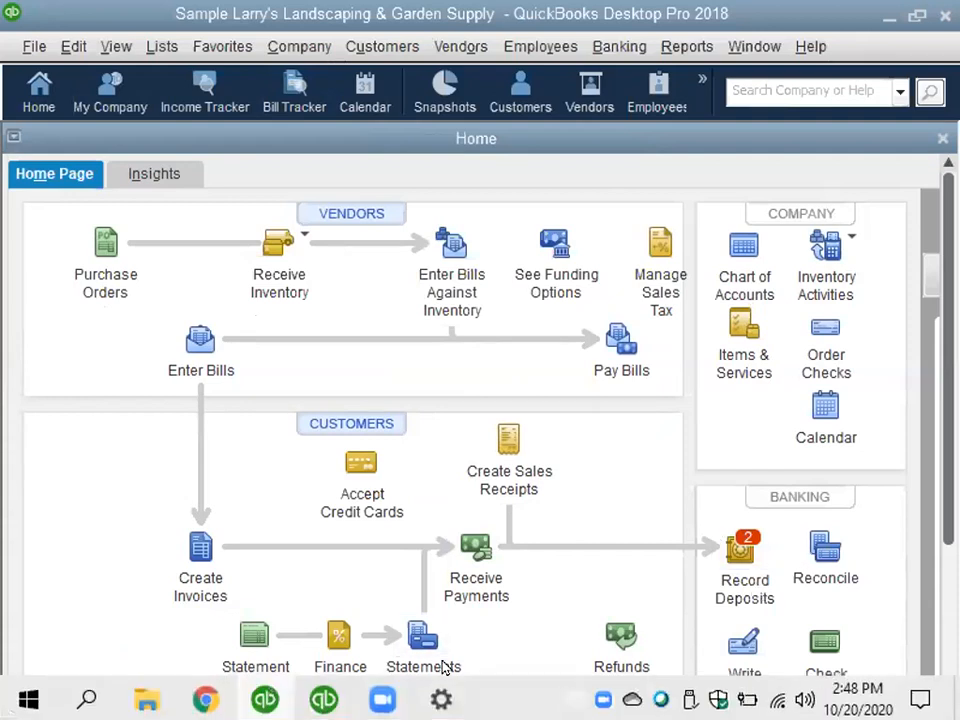
left_click(324, 696)
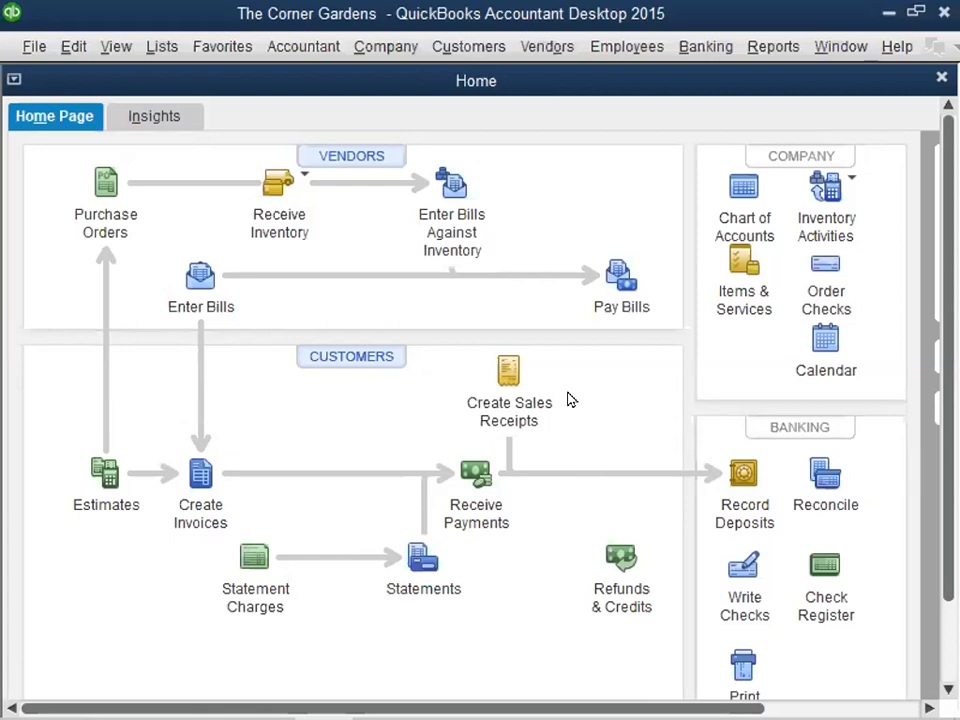
- Switch to Windows Settings and set the display resolution to 1024 × 768
mouse_move(441, 696)
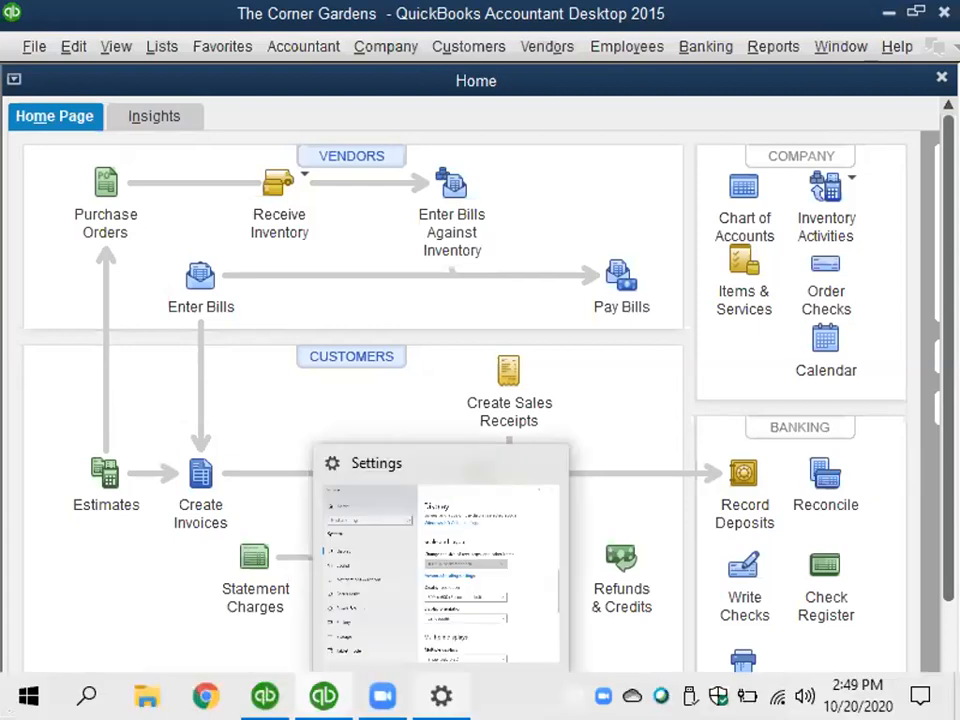
left_click(440, 560)
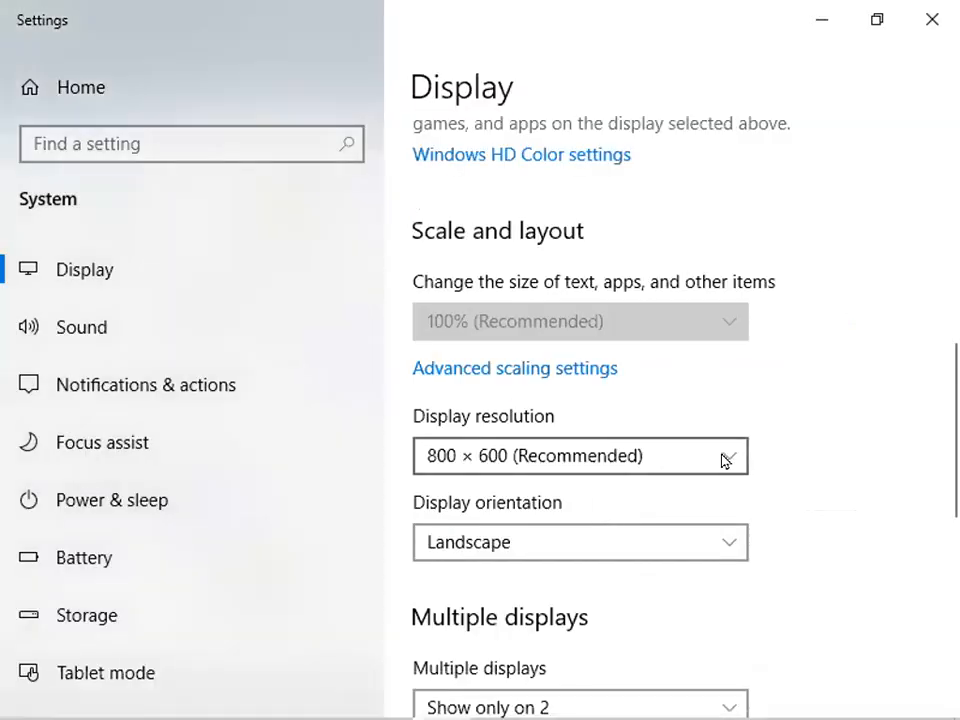
left_click(722, 453)
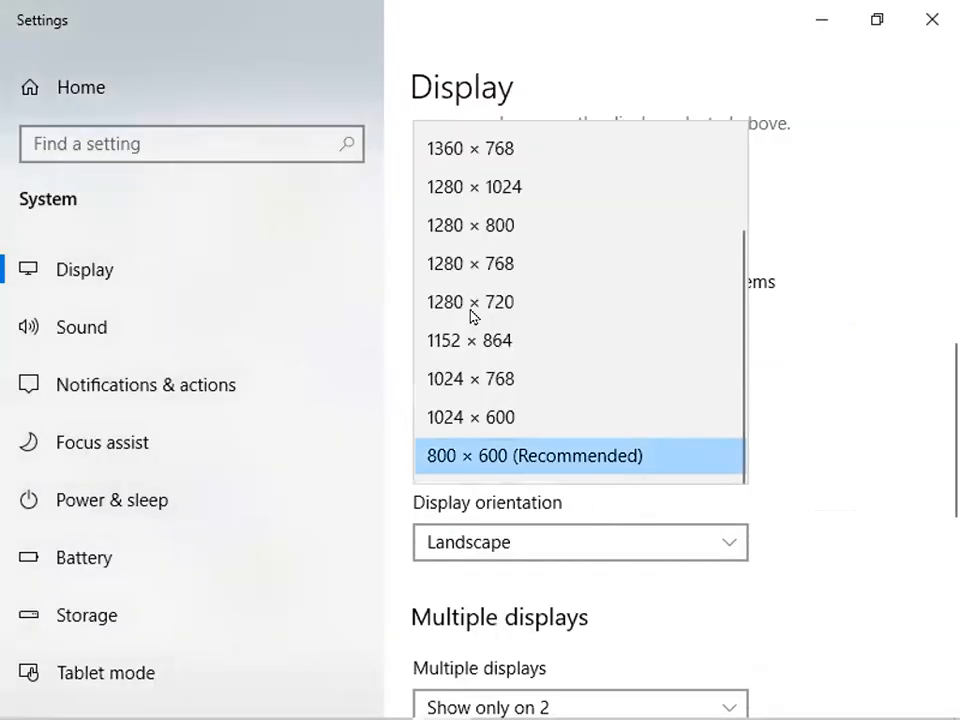
left_click(471, 380)
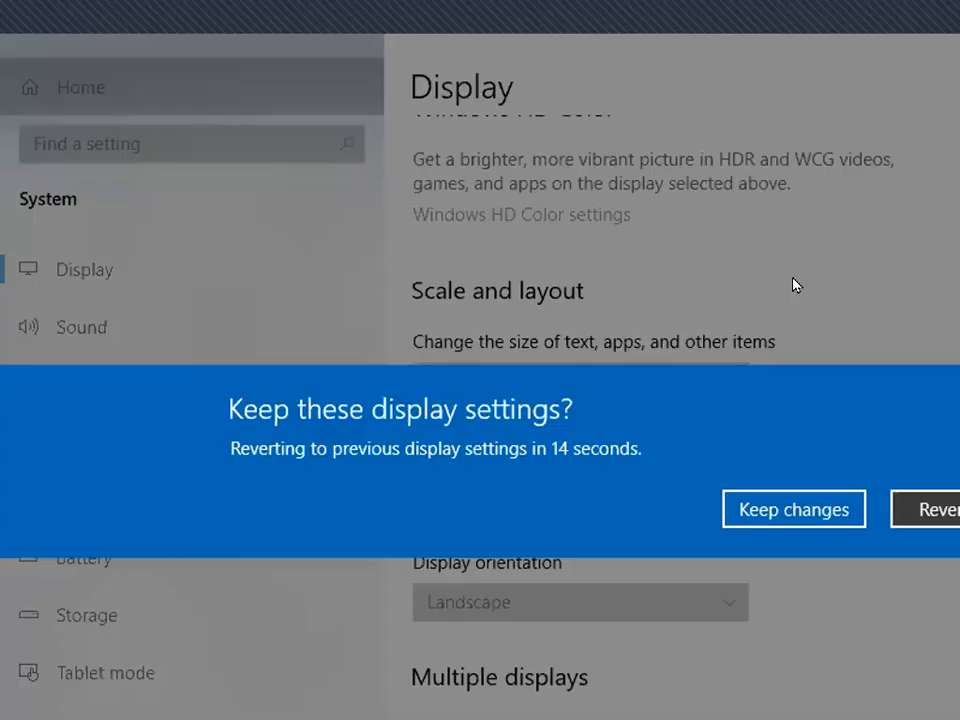